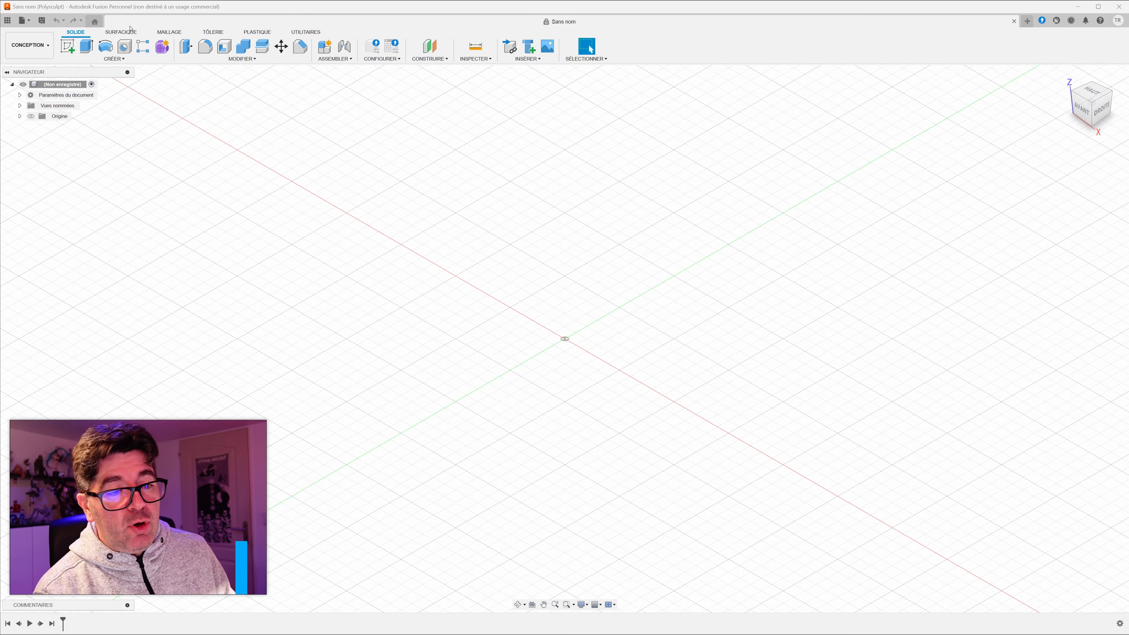
# Step: Start a new sketch on the horizontal XY origin plane
pyautogui.click(68, 48)
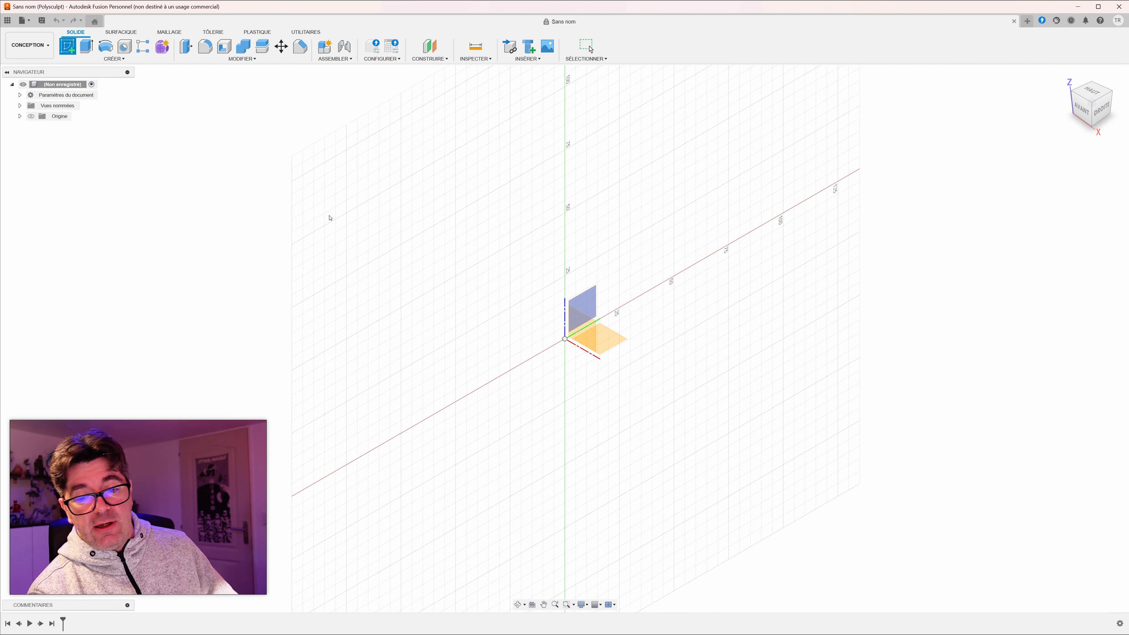
pyautogui.click(616, 341)
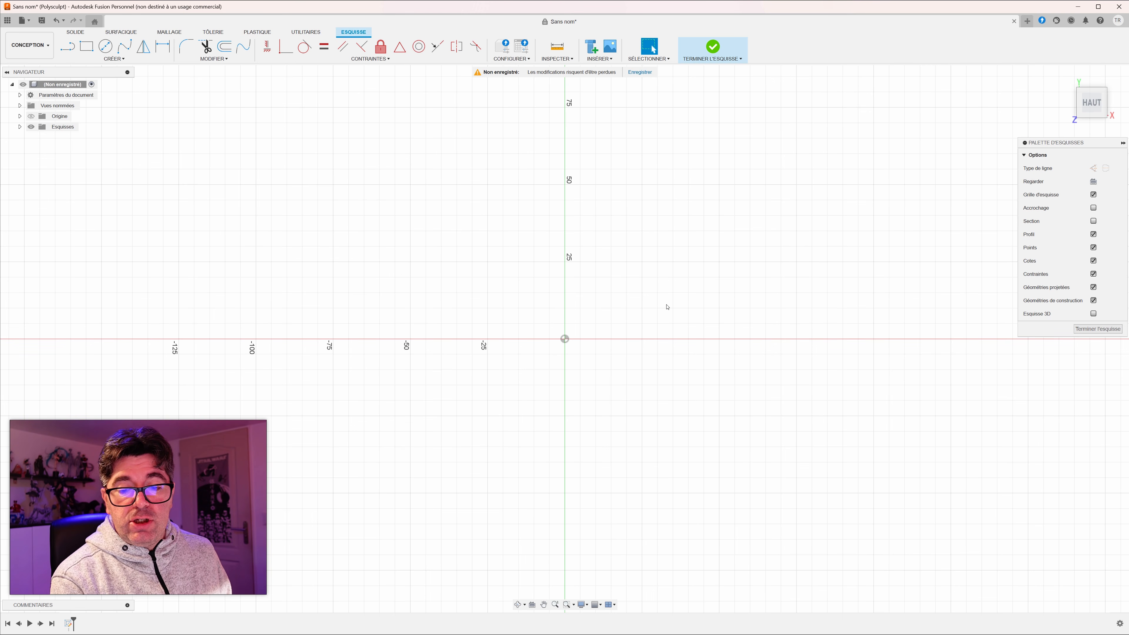
pyautogui.moveTo(564, 342)
pyautogui.mouseDown(button='middle')
pyautogui.moveTo(507, 428)
pyautogui.moveTo(428, 462)
pyautogui.mouseUp(button='middle')
pyautogui.scroll(1, 428, 462)
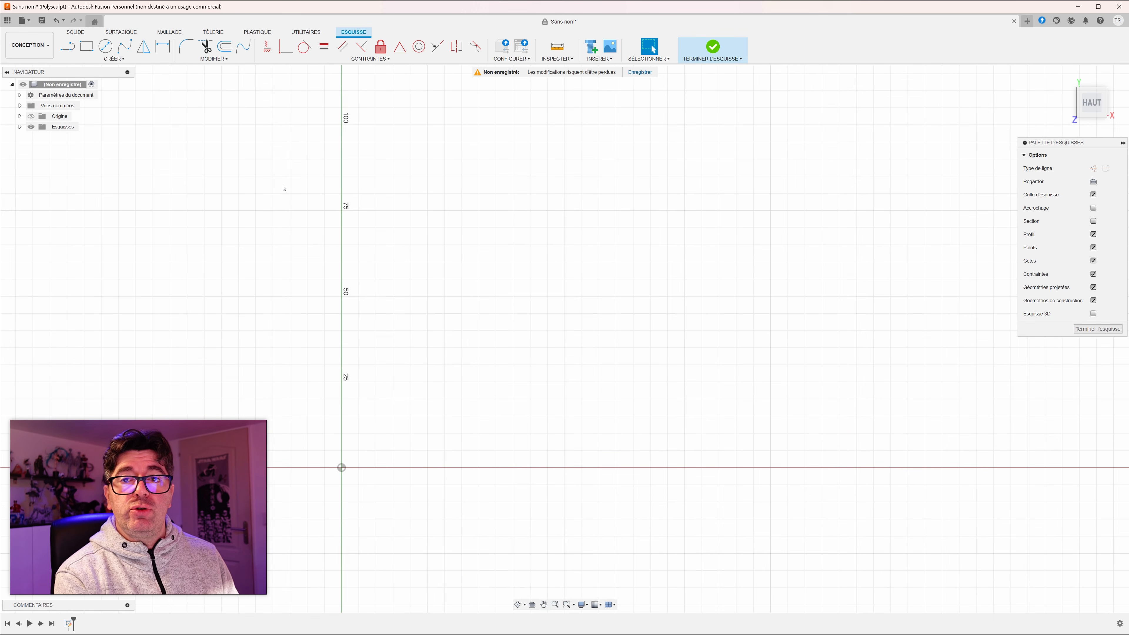
# Step: Sketch a 120 × 120 mm square with one corner on the origin and finish the sketch
pyautogui.click(86, 46)
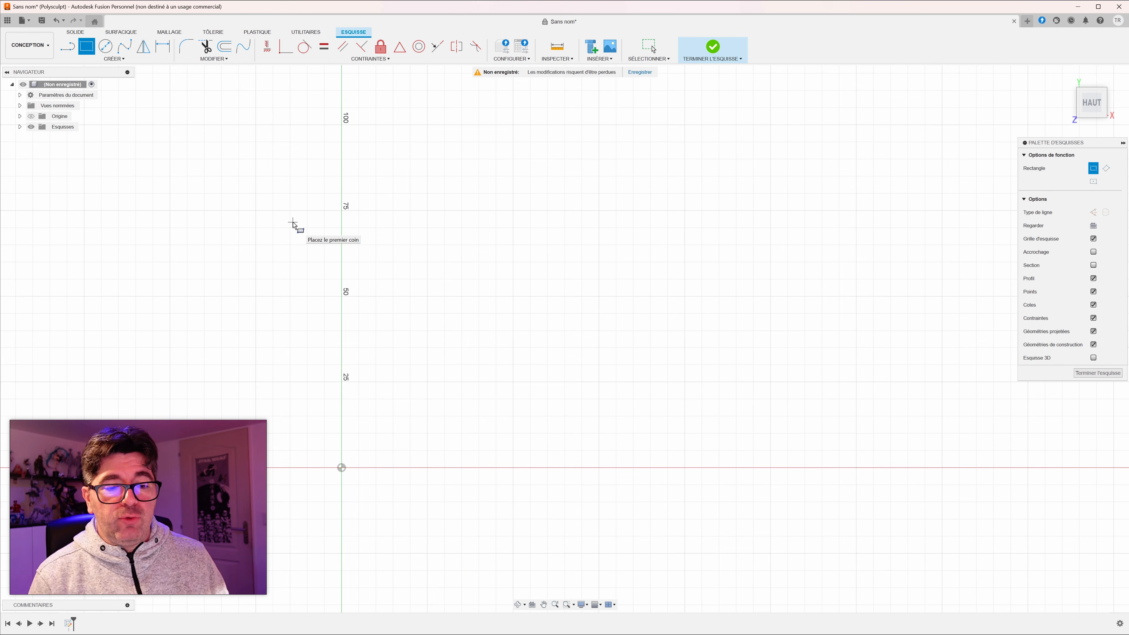
pyautogui.click(341, 468)
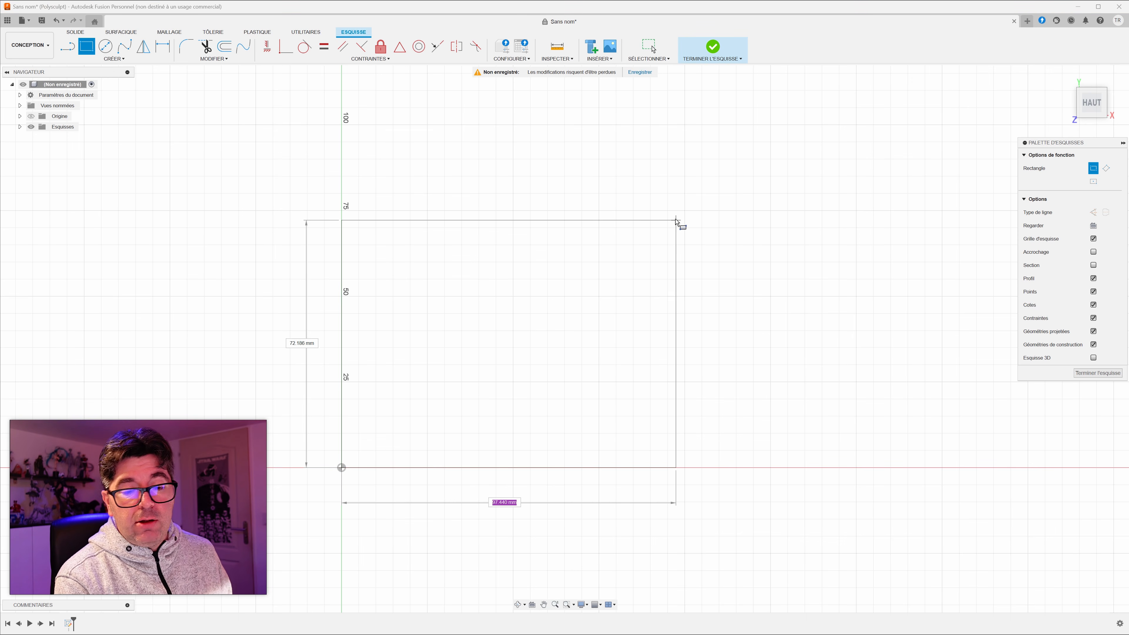
pyautogui.write('120')
pyautogui.press('Tab')
pyautogui.write('120')
pyautogui.press('Return')
pyautogui.scroll(1, 676, 222)
pyautogui.scroll(-4, 700, 252)
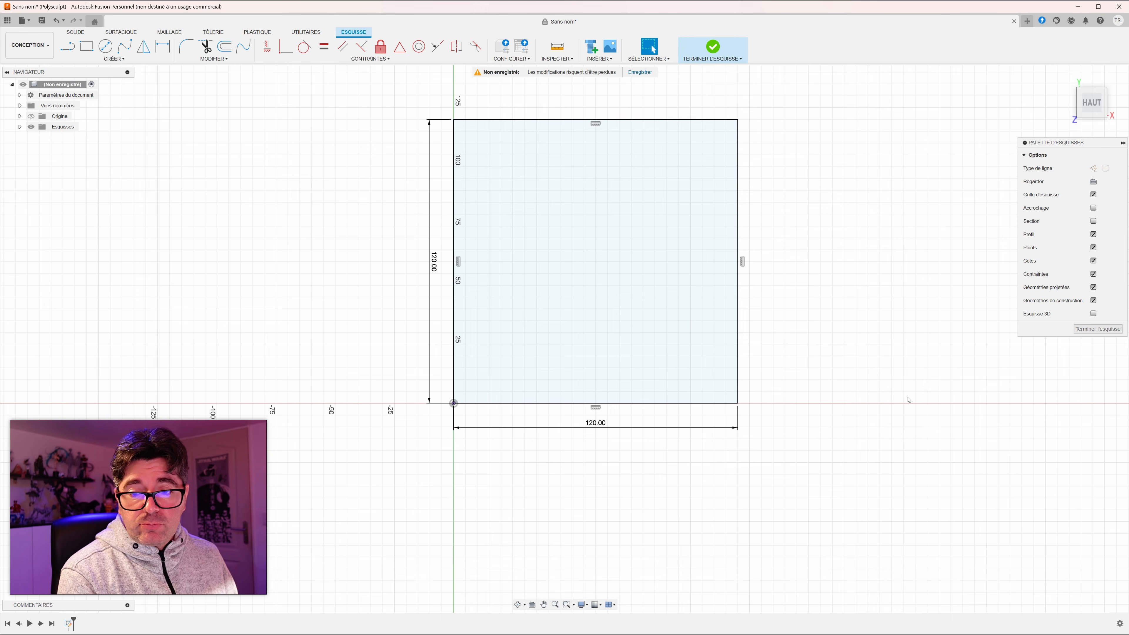
pyautogui.click(711, 48)
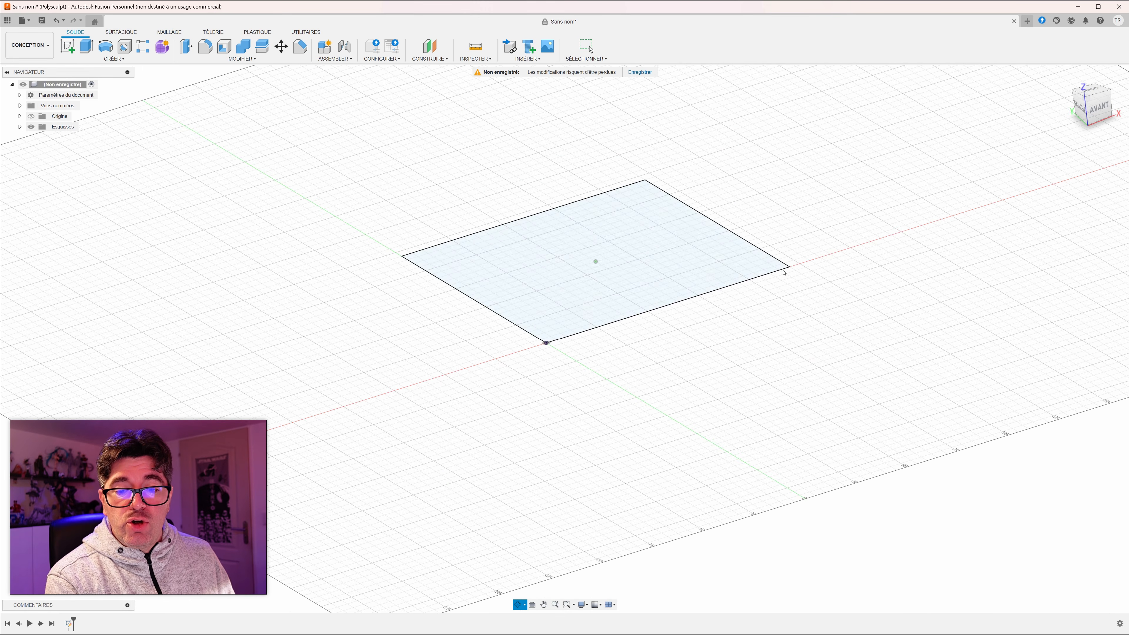
# Step: Extrude the square profile 18 mm upward as a new body
pyautogui.click(536, 279)
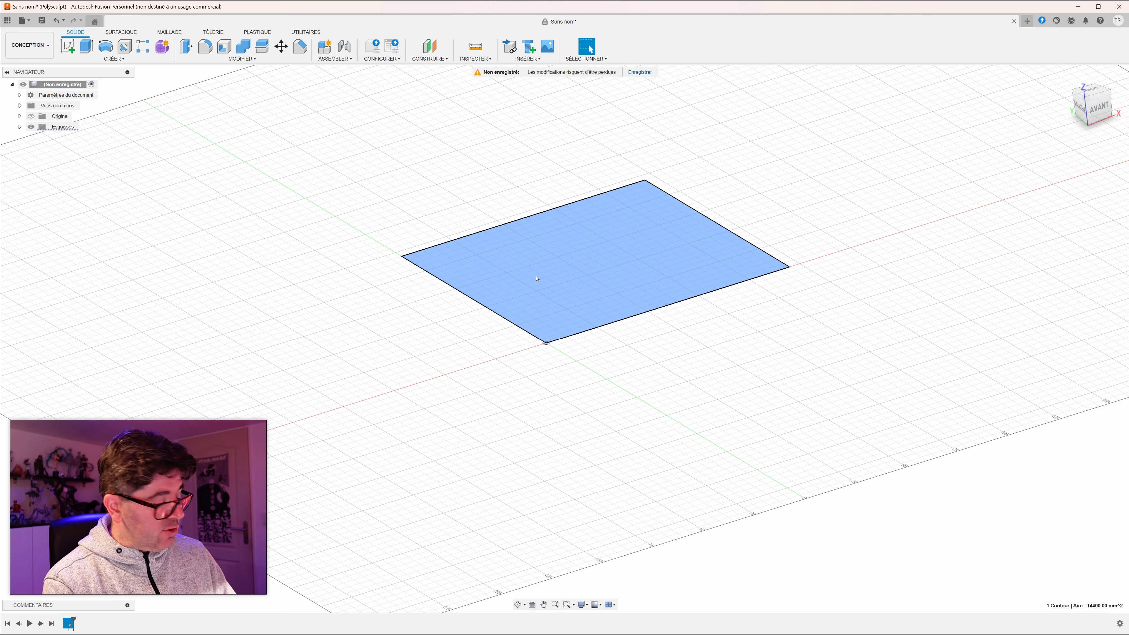
pyautogui.press('e')
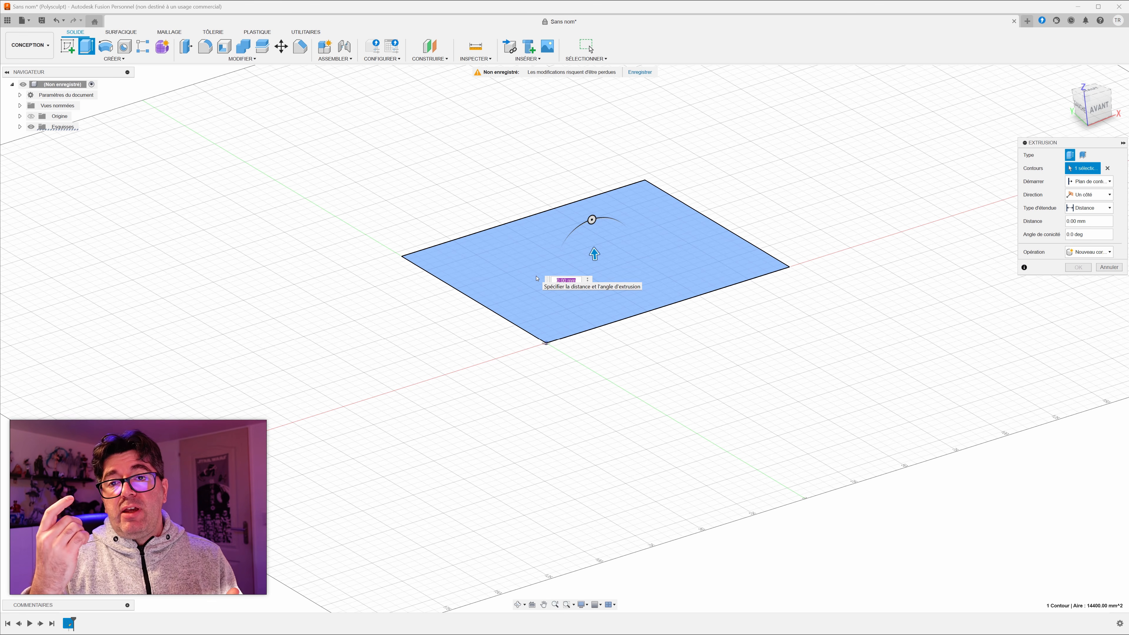
pyautogui.write('20')
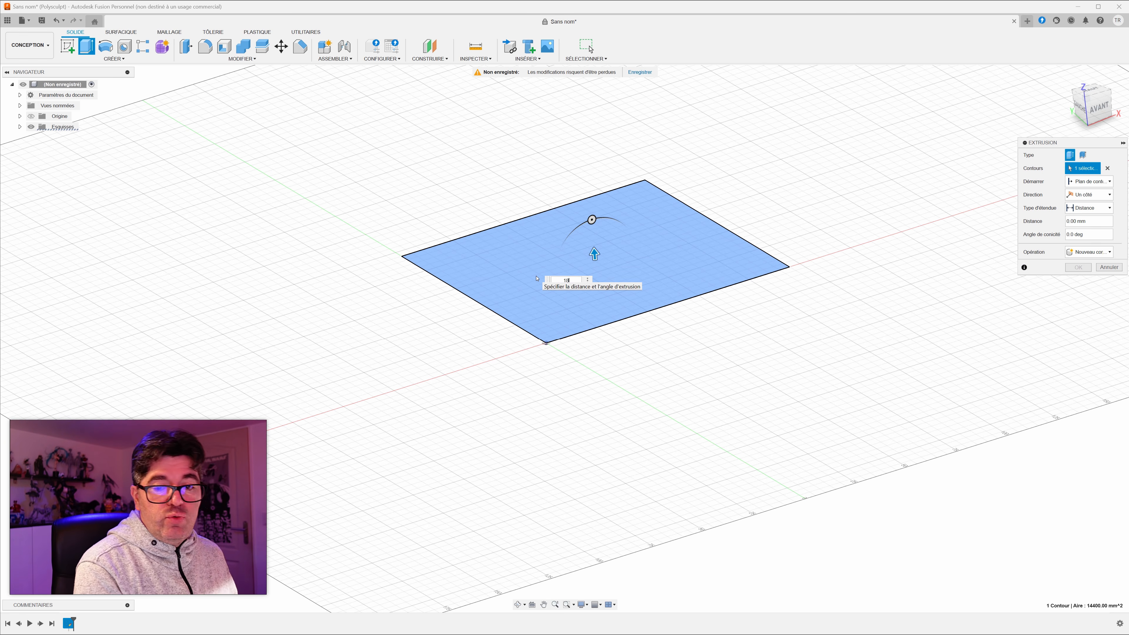
pyautogui.press('Return')
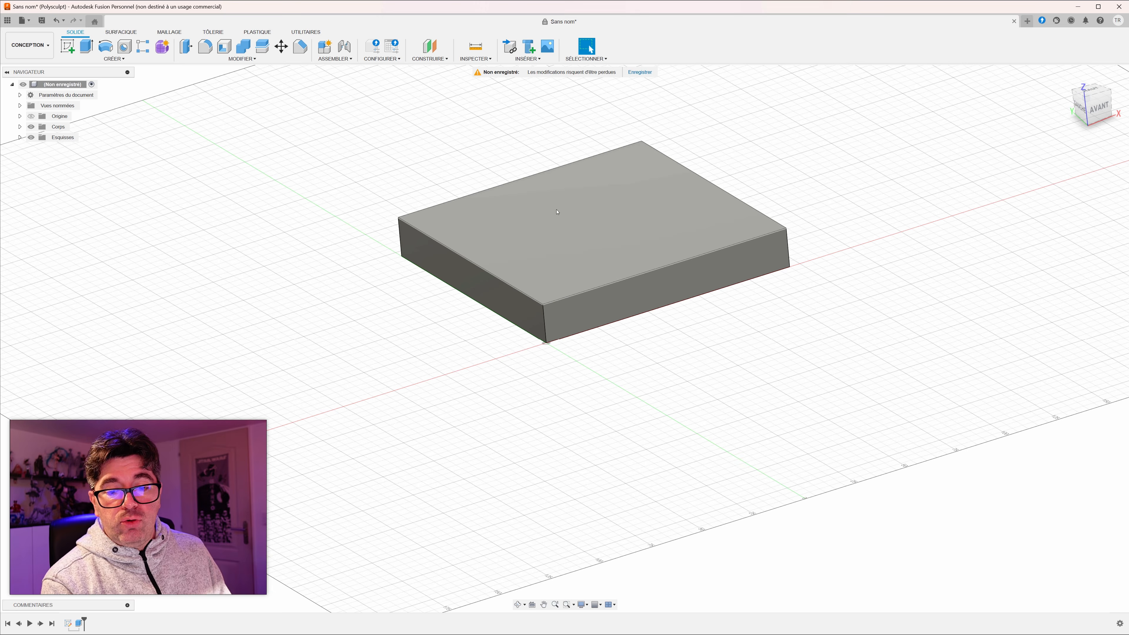
# Step: Create a sketch on the block's upper face and offset its outline 5 mm inward
pyautogui.keyDown('shift'); pyautogui.moveTo(818, 309); pyautogui.dragTo(821, 371, button='middle'); pyautogui.keyUp('shift')
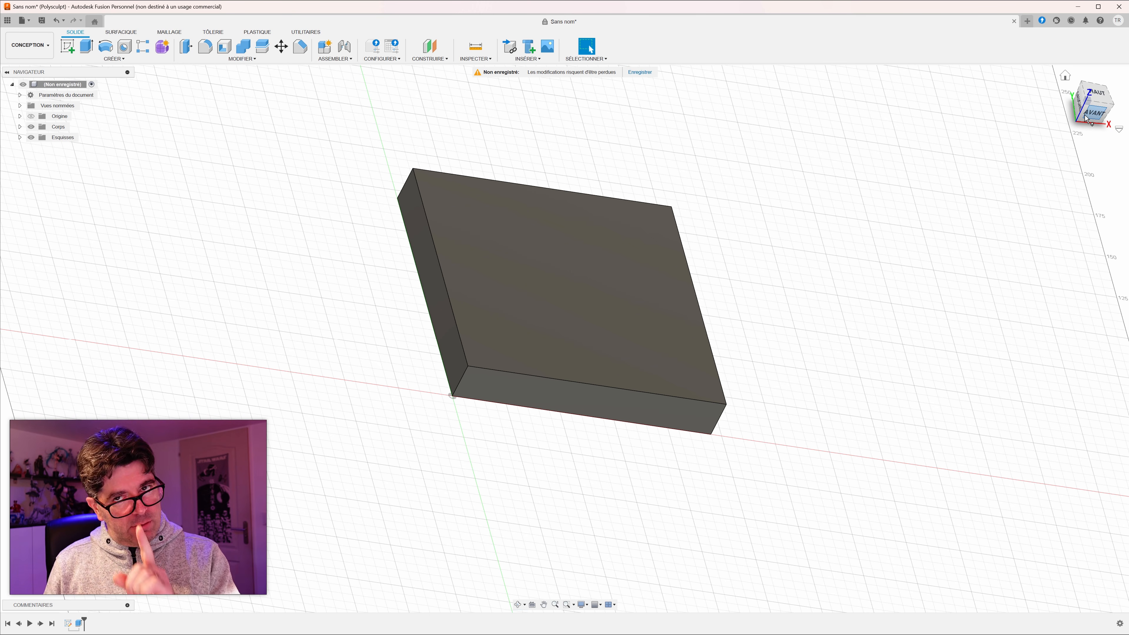
pyautogui.keyDown('shift'); pyautogui.moveTo(765, 228); pyautogui.dragTo(688, 313, button='middle'); pyautogui.keyUp('shift')
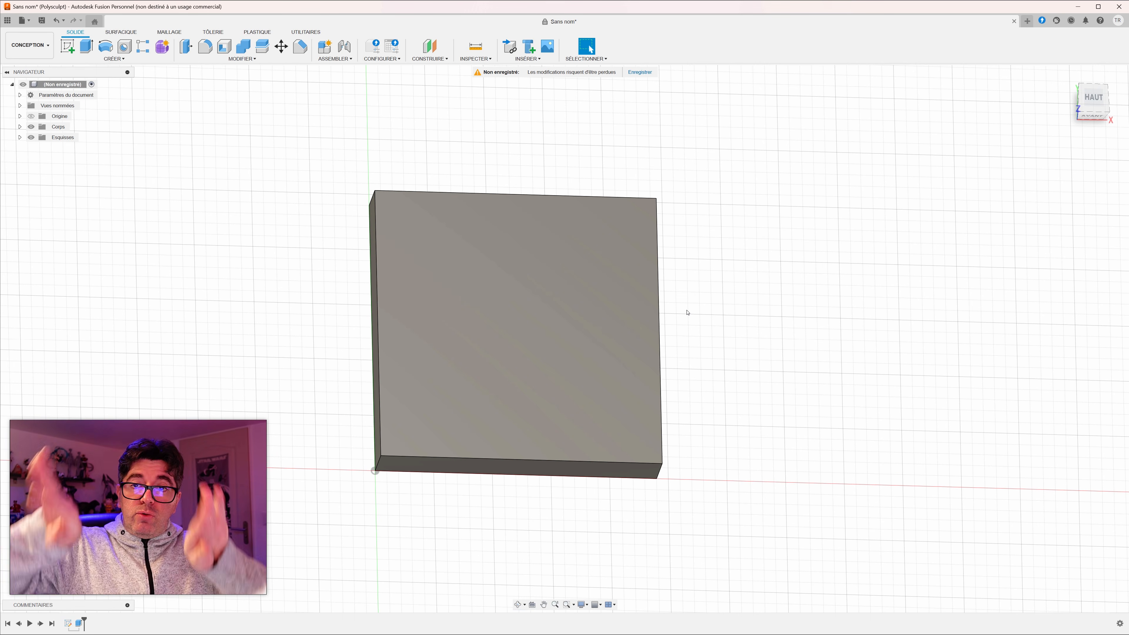
pyautogui.click(445, 278)
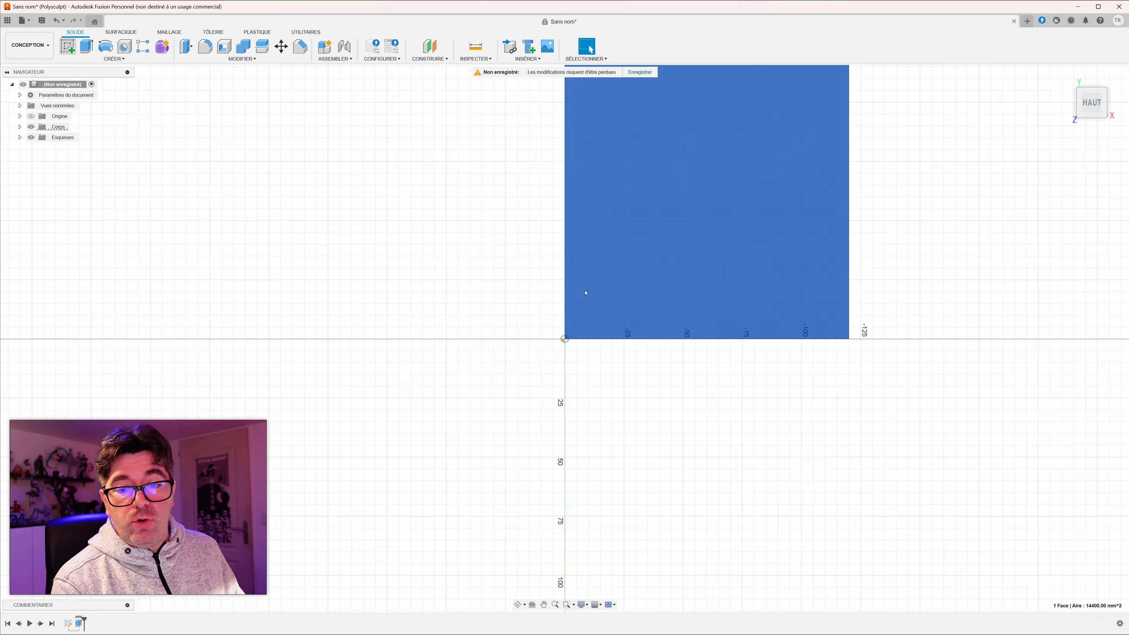
pyautogui.moveTo(428, 247); pyautogui.dragTo(206, 372, button='middle')
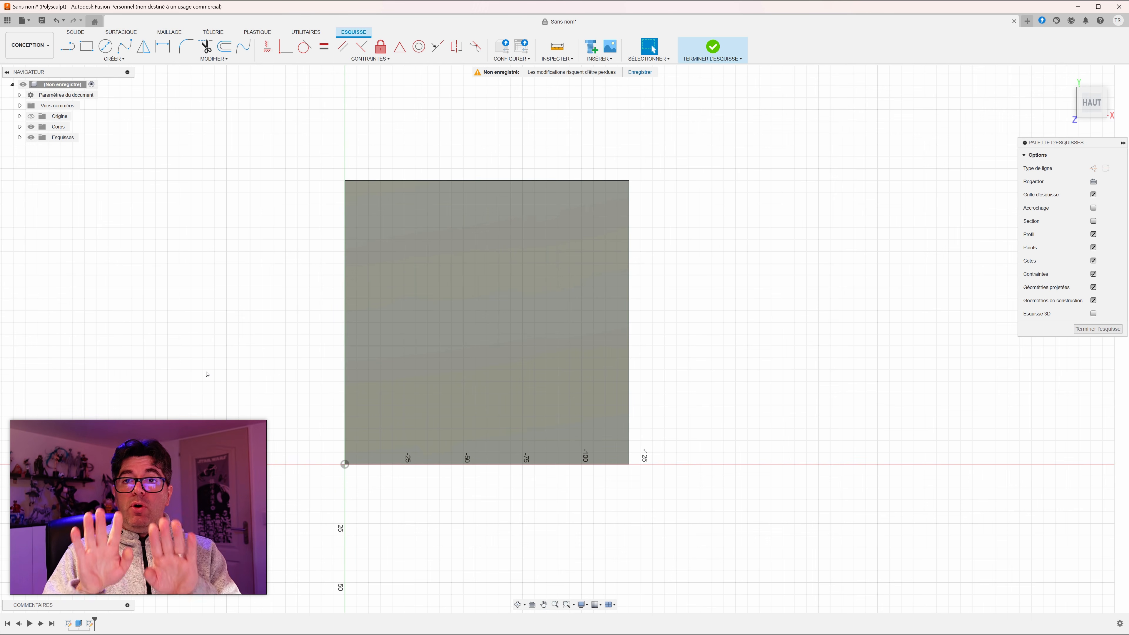
pyautogui.click(224, 46)
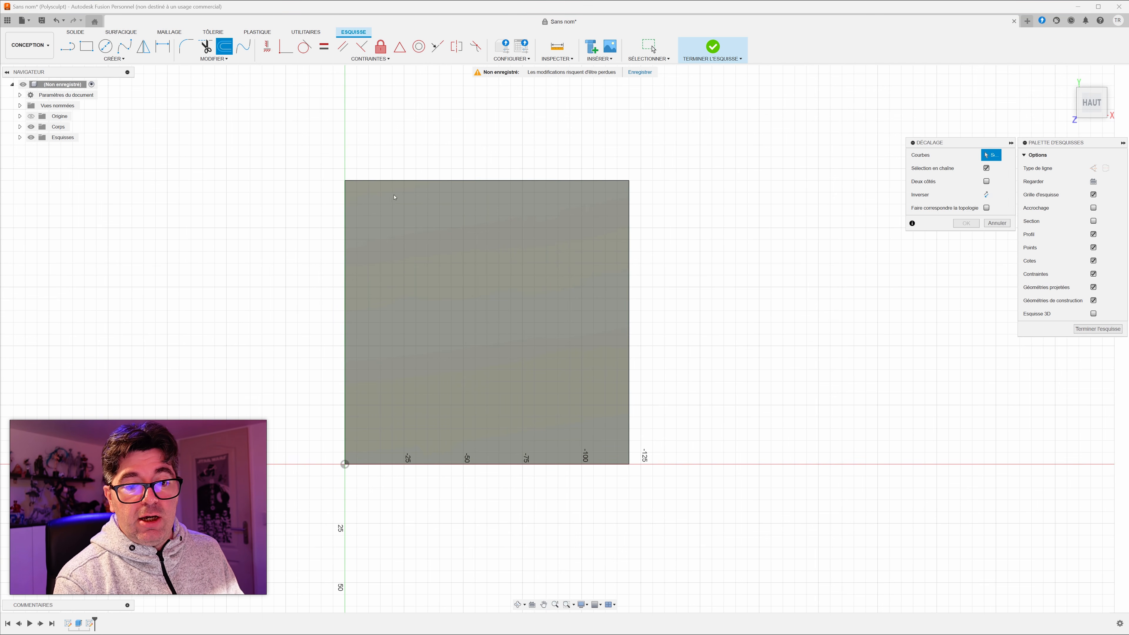
pyautogui.click(407, 181)
pyautogui.write('-5')
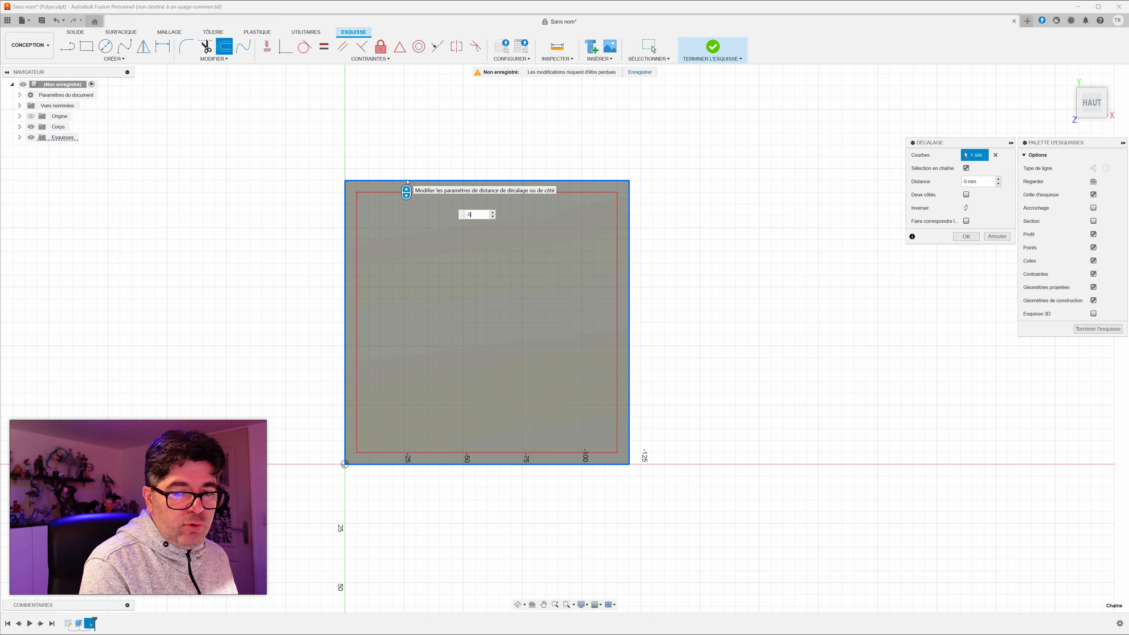
pyautogui.press('Return')
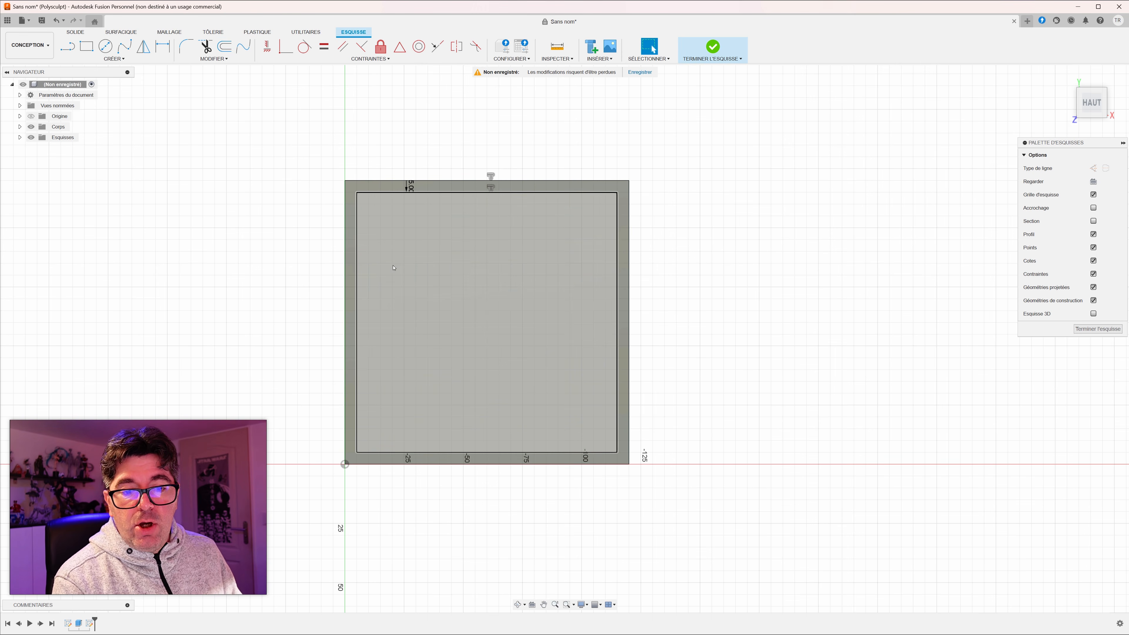
# Step: Cut a 14 mm deep pocket into the block by extruding the inner offset profile downward
pyautogui.click(591, 267)
pyautogui.moveTo(696, 298)
pyautogui.keyDown('shift'); pyautogui.mouseDown(button='middle')
pyautogui.moveTo(731, 252)
pyautogui.moveTo(493, 283)
pyautogui.mouseUp(button='middle'); pyautogui.keyUp('shift')
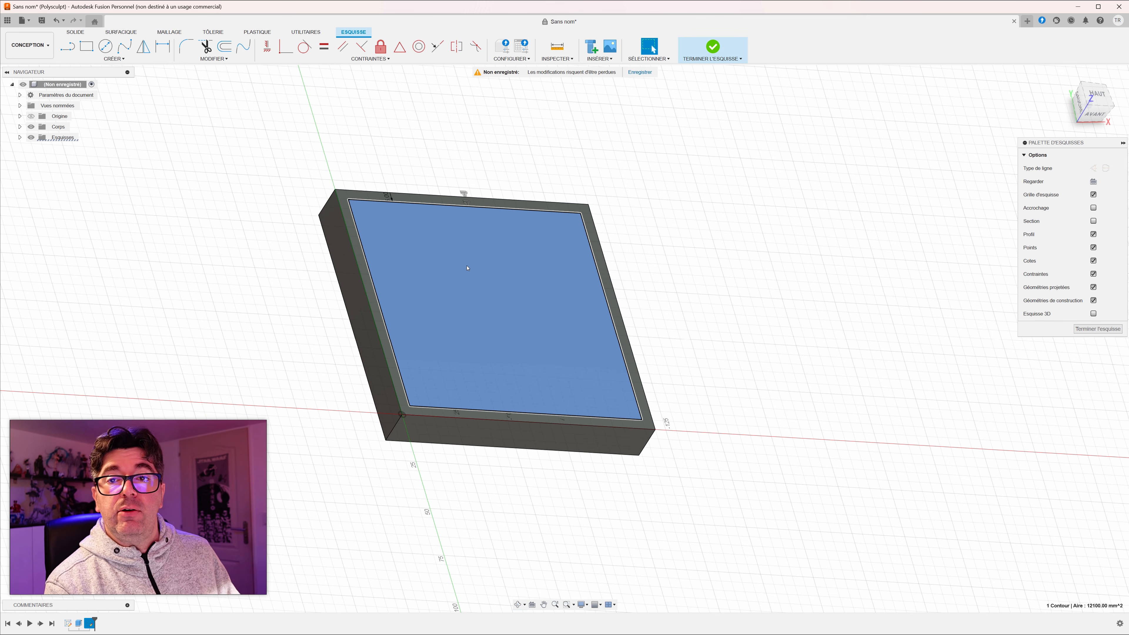
pyautogui.press('e')
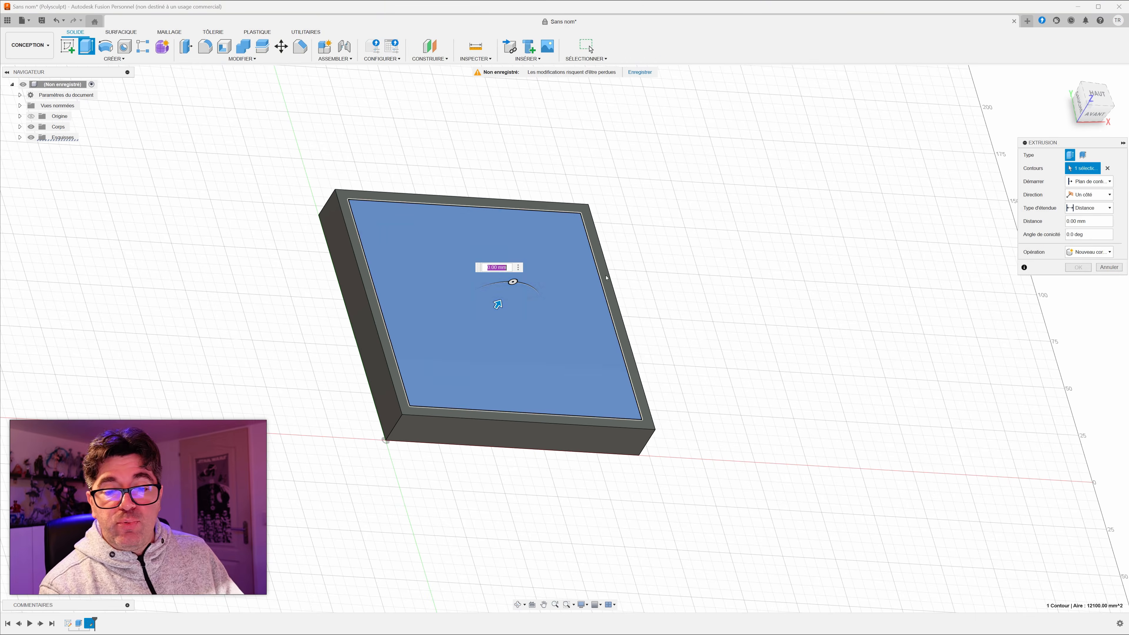
pyautogui.moveTo(501, 306); pyautogui.dragTo(489, 328)
pyautogui.keyDown('shift'); pyautogui.moveTo(285, 311); pyautogui.dragTo(262, 283, button='middle'); pyautogui.keyUp('shift')
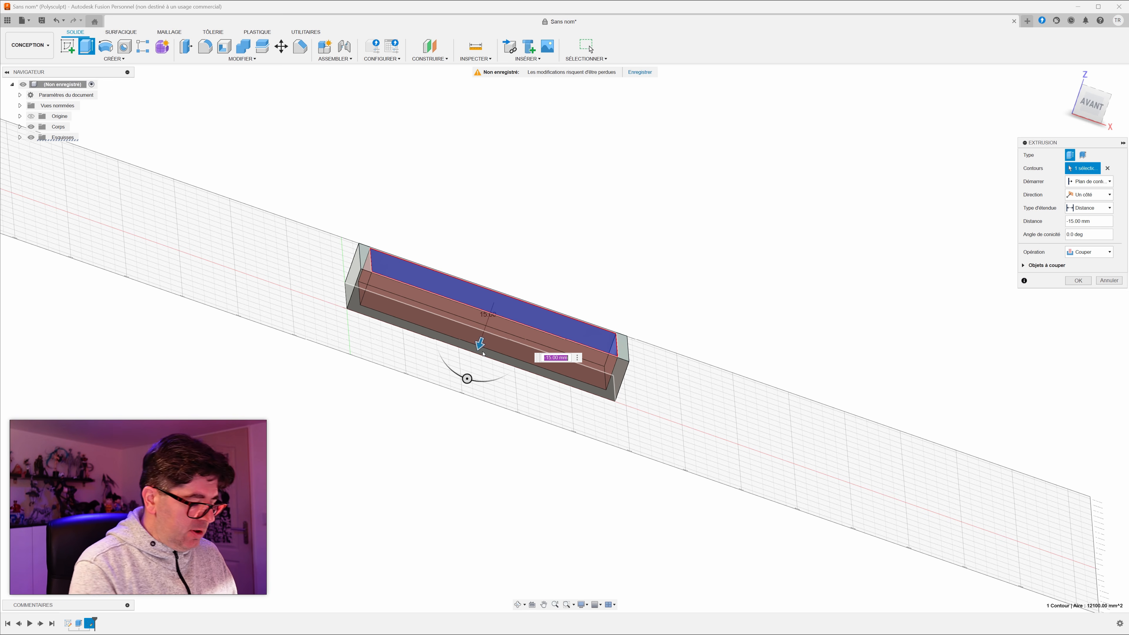
pyautogui.write('-14')
pyautogui.press('Return')
# Step: Fillet the eight vertical corner edges, inside and outside the tray, with a 10 mm radius
pyautogui.keyDown('shift'); pyautogui.moveTo(477, 362); pyautogui.dragTo(433, 390, button='middle'); pyautogui.keyUp('shift')
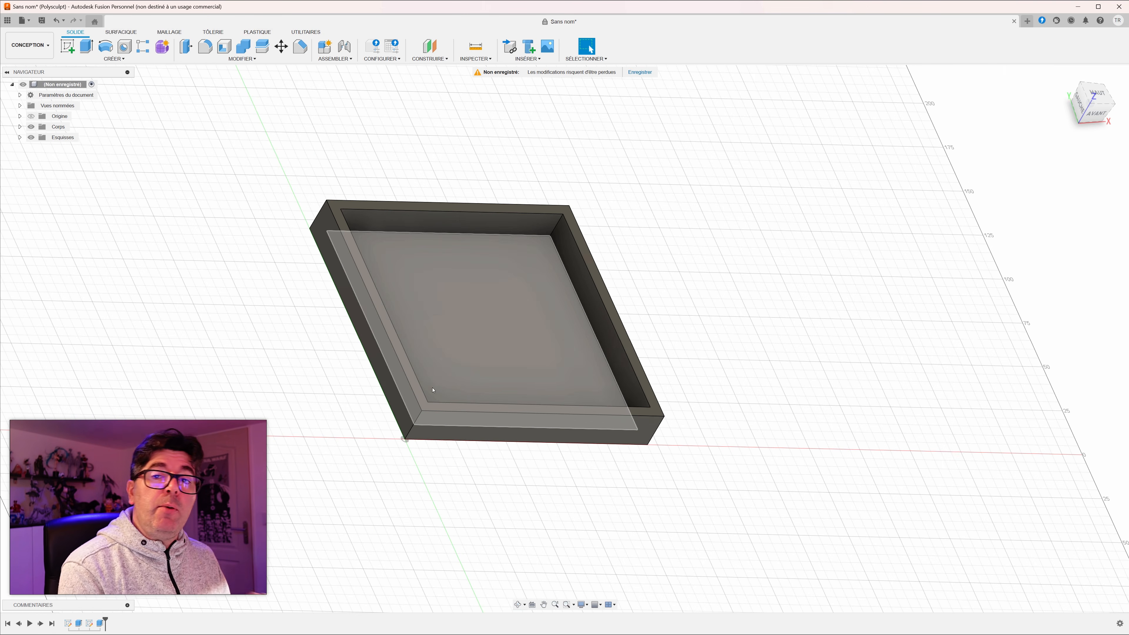
pyautogui.click(205, 46)
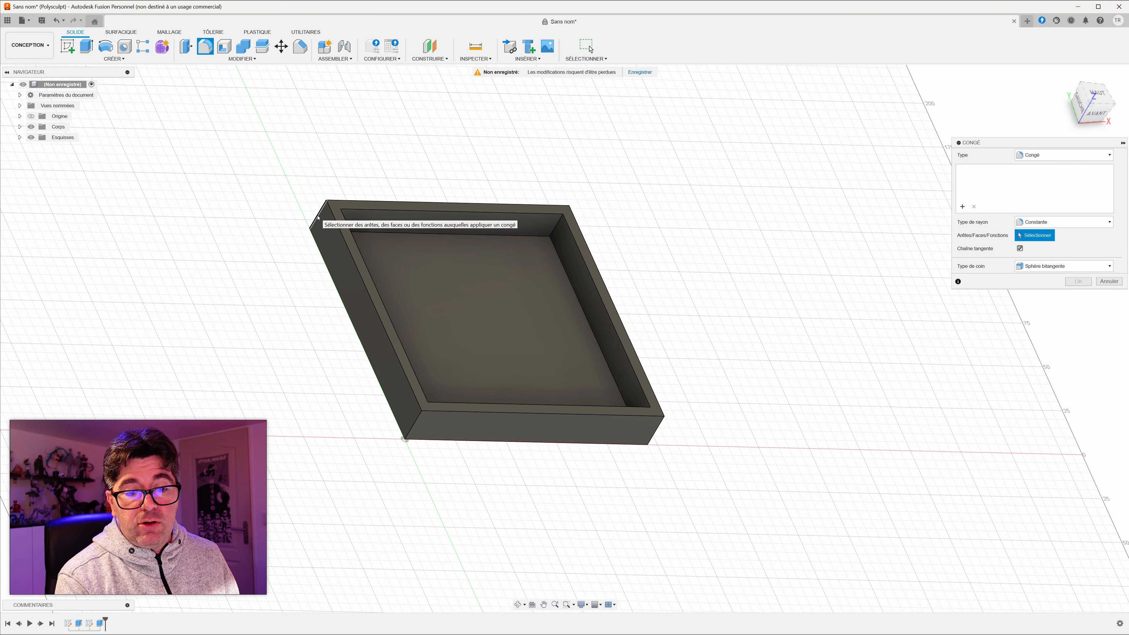
pyautogui.click(318, 215)
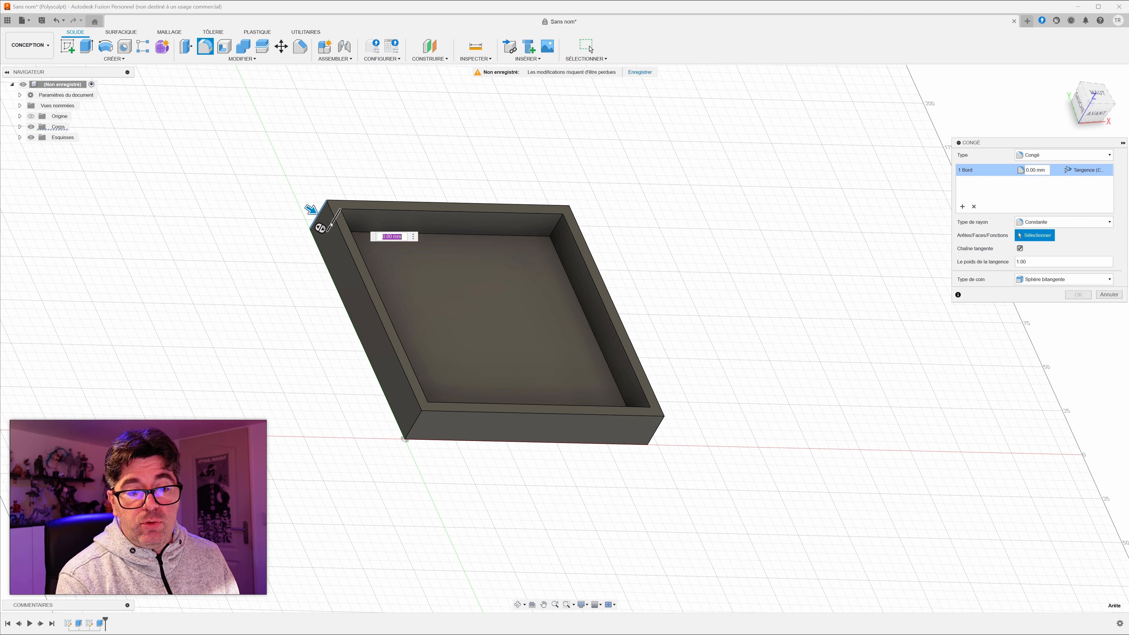
pyautogui.click(552, 230)
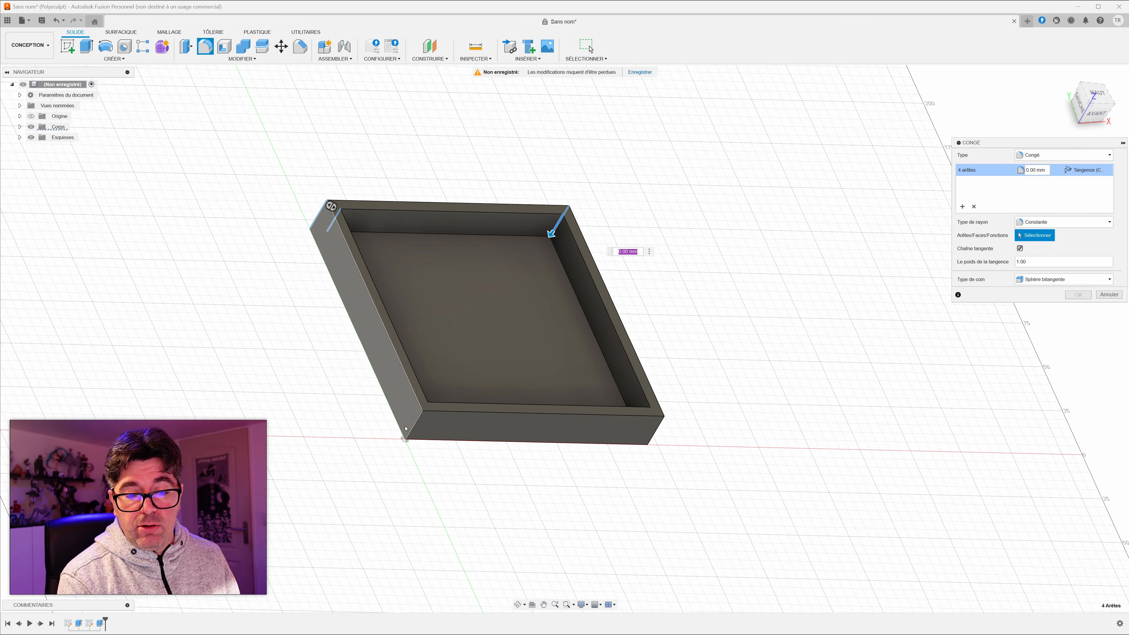
pyautogui.click(417, 420)
pyautogui.keyDown('shift'); pyautogui.moveTo(424, 418); pyautogui.dragTo(324, 402, button='middle'); pyautogui.keyUp('shift')
pyautogui.click(325, 402)
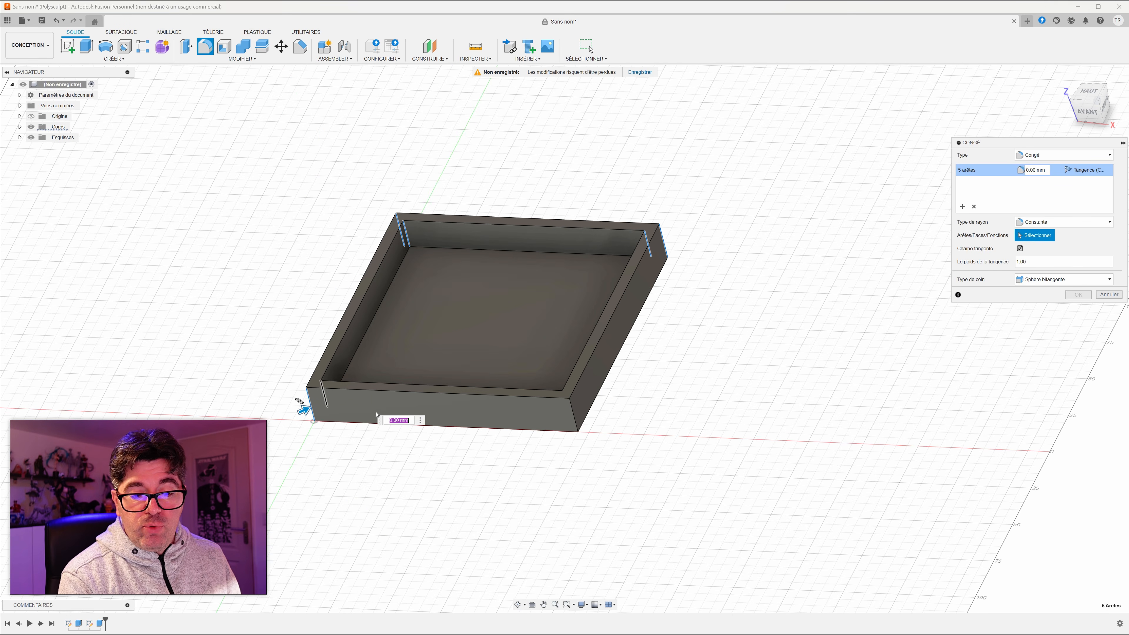
pyautogui.click(563, 405)
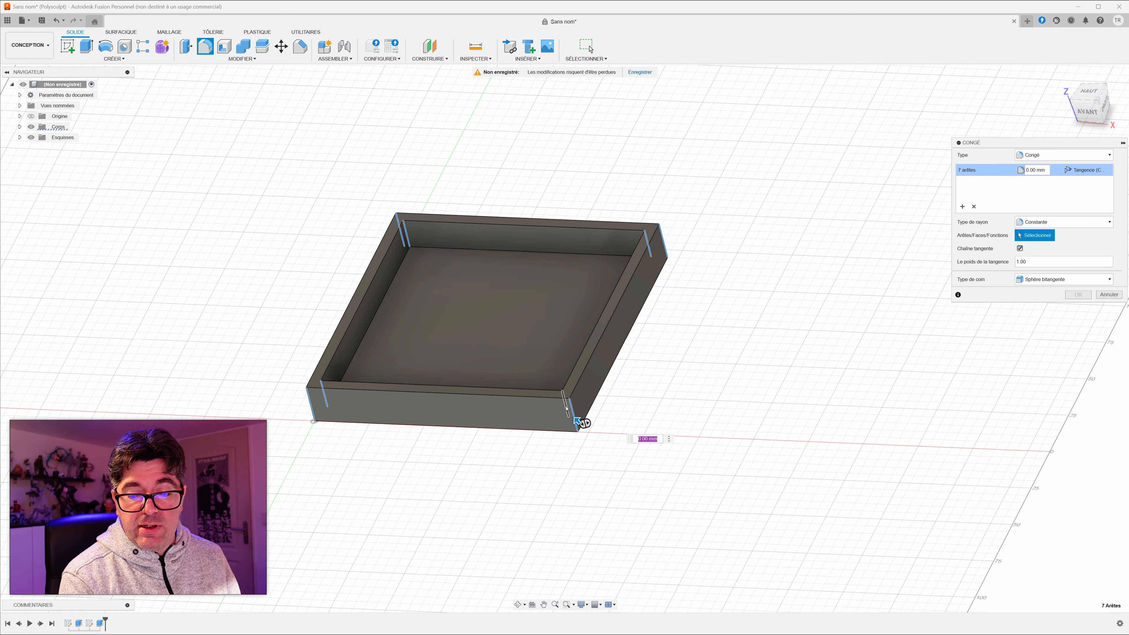
pyautogui.click(563, 403)
pyautogui.moveTo(561, 405); pyautogui.dragTo(555, 391)
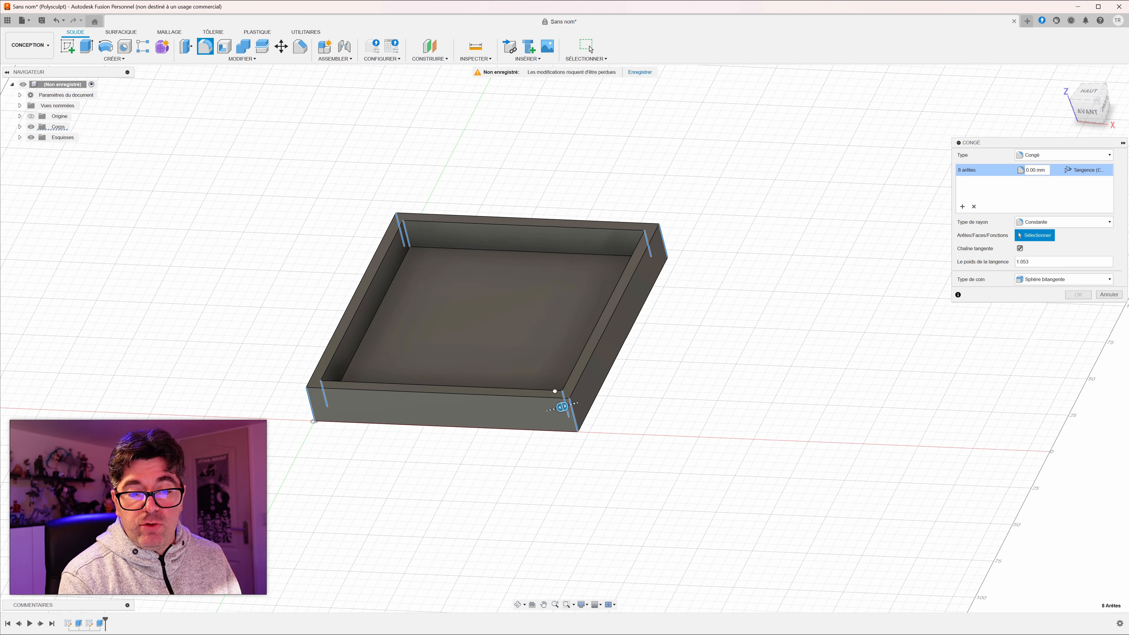
pyautogui.keyDown('shift'); pyautogui.moveTo(466, 399); pyautogui.dragTo(518, 447, button='middle'); pyautogui.keyUp('shift')
pyautogui.click(595, 448)
pyautogui.moveTo(595, 448); pyautogui.dragTo(590, 445)
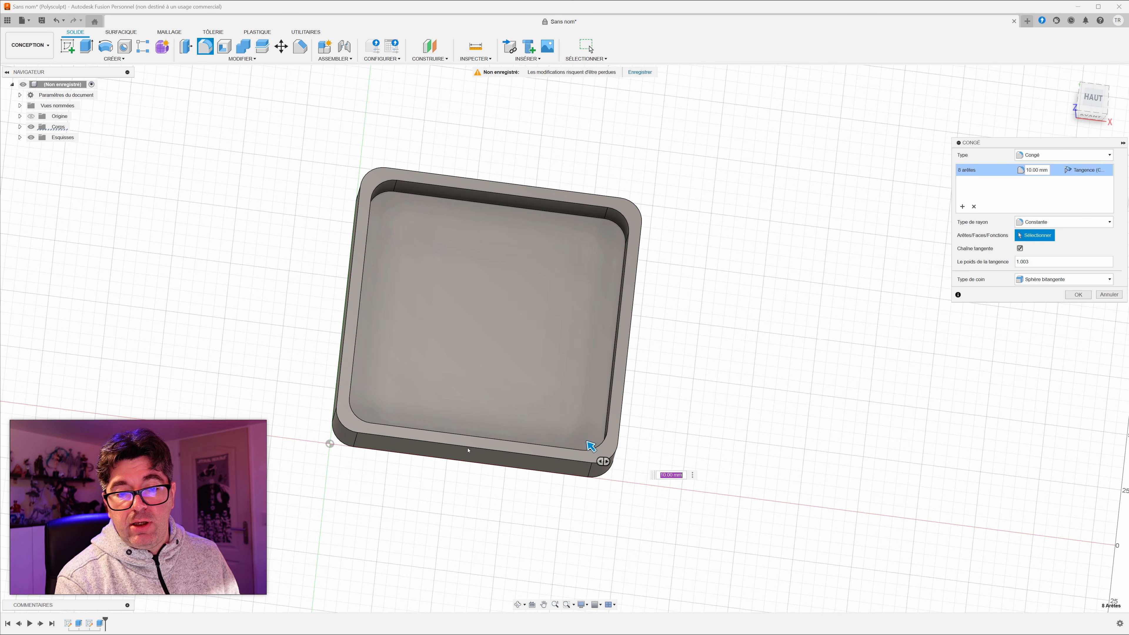
pyautogui.press('Return')
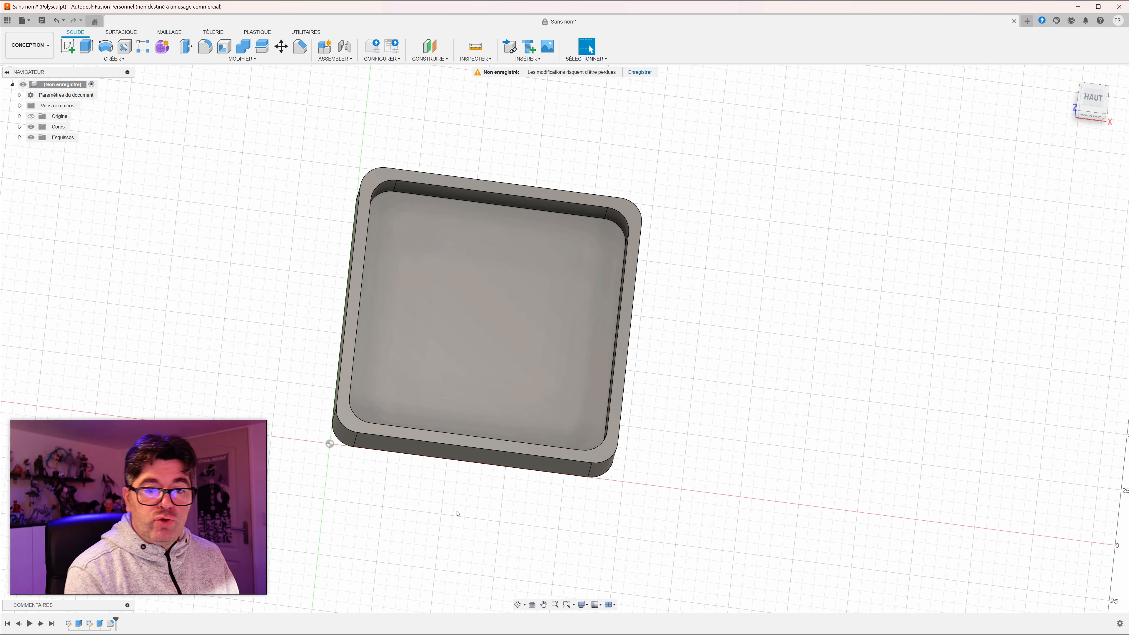
# Step: Fillet the edge loop around the pocket floor with a 14 mm radius
pyautogui.click(205, 46)
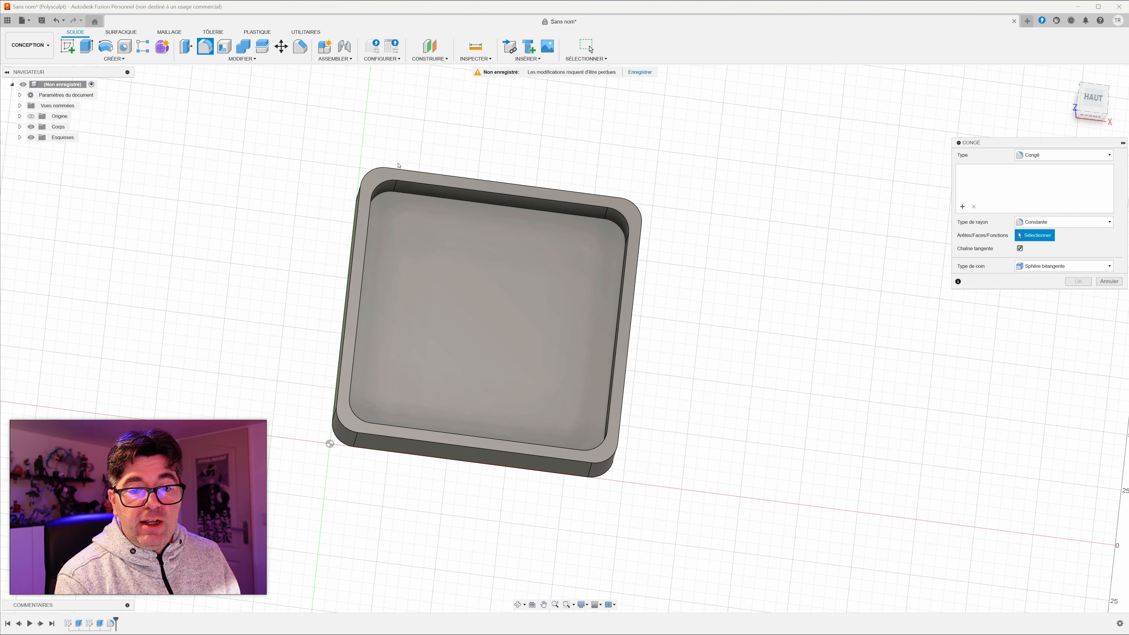
pyautogui.click(430, 206)
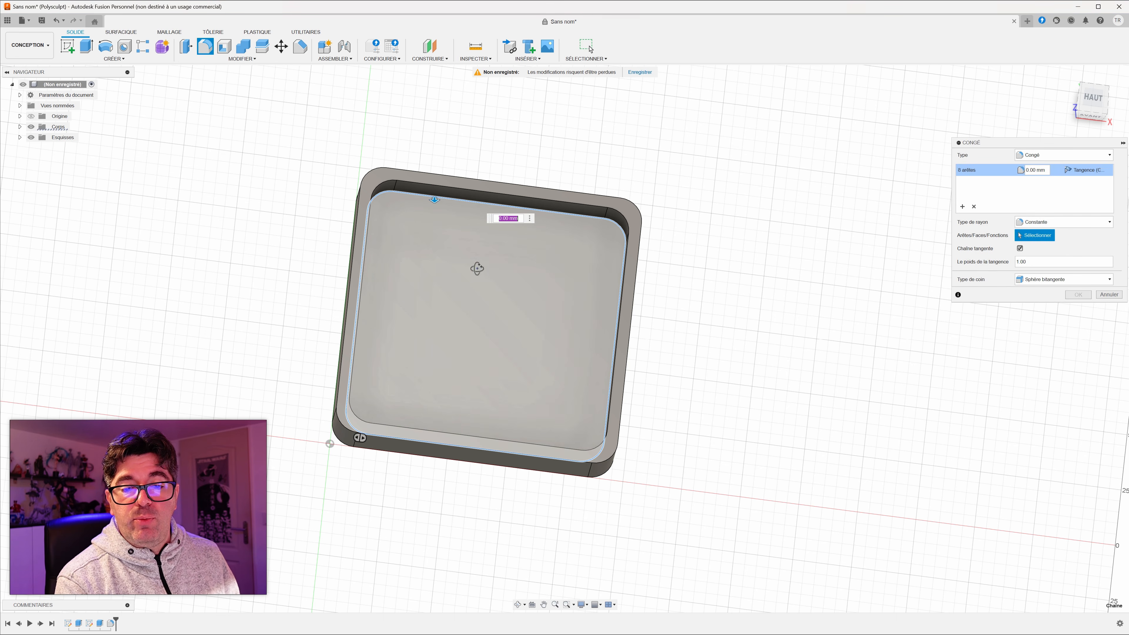
pyautogui.keyDown('shift'); pyautogui.moveTo(430, 206); pyautogui.dragTo(405, 230, button='middle'); pyautogui.keyUp('shift')
pyautogui.keyDown('shift'); pyautogui.moveTo(497, 256); pyautogui.dragTo(481, 254, button='middle'); pyautogui.keyUp('shift')
pyautogui.moveTo(411, 231)
pyautogui.mouseDown()
pyautogui.moveTo(430, 245)
pyautogui.moveTo(413, 229)
pyautogui.mouseUp()
pyautogui.keyDown('shift'); pyautogui.moveTo(238, 287); pyautogui.dragTo(323, 293, button='middle'); pyautogui.keyUp('shift')
pyautogui.write('13')
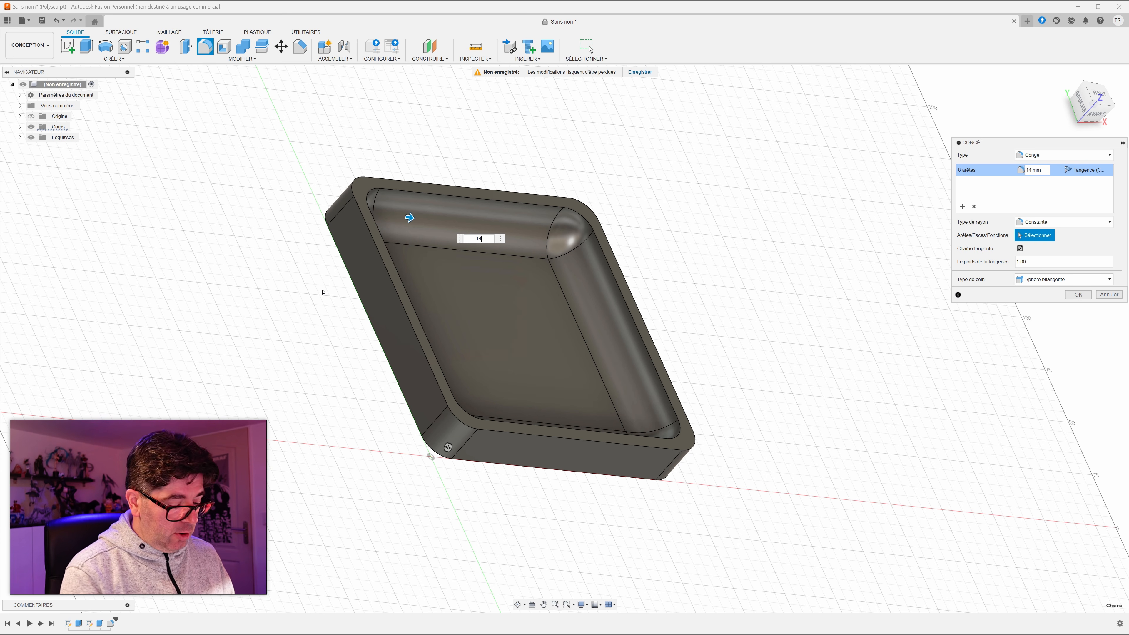
pyautogui.press('Return')
# Step: Fillet the inner and outer edge loops of the tray's upper rim with a 2 mm radius
pyautogui.keyDown('shift'); pyautogui.moveTo(731, 315); pyautogui.dragTo(701, 299, button='middle'); pyautogui.keyUp('shift')
pyautogui.scroll(3, 693, 307)
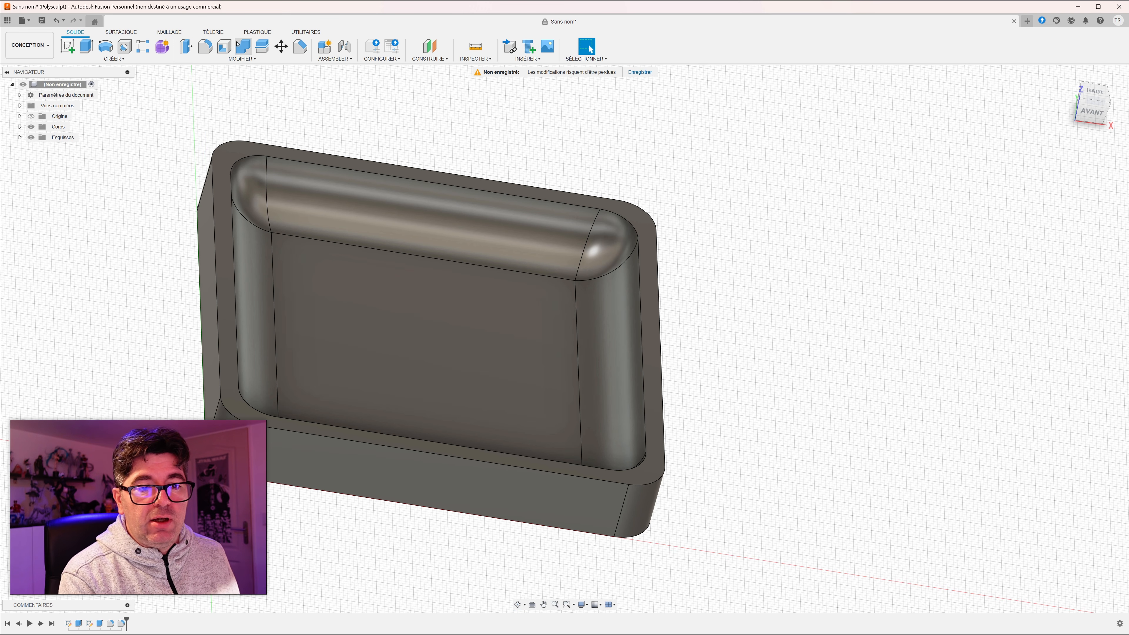
pyautogui.click(205, 46)
pyautogui.click(279, 156)
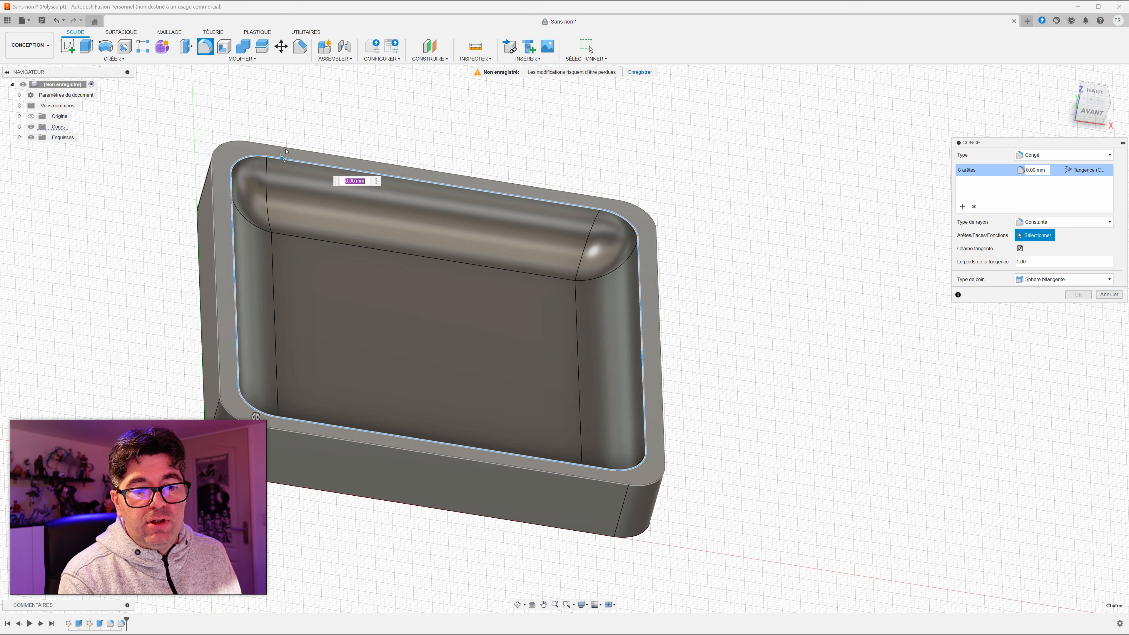
pyautogui.click(222, 141)
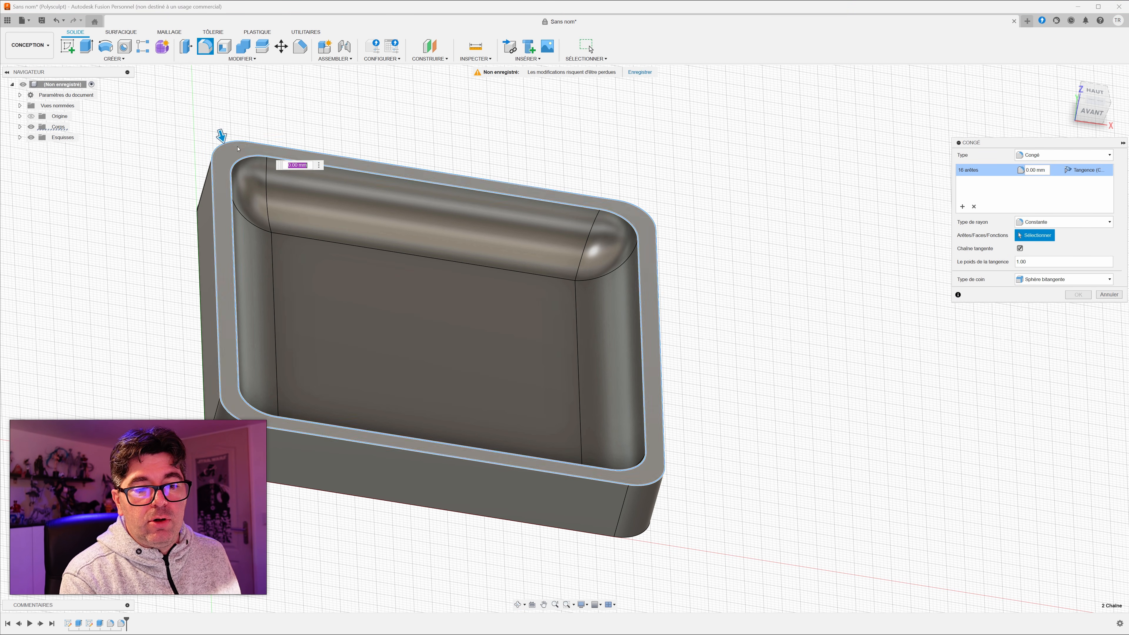
pyautogui.moveTo(221, 139); pyautogui.dragTo(222, 138)
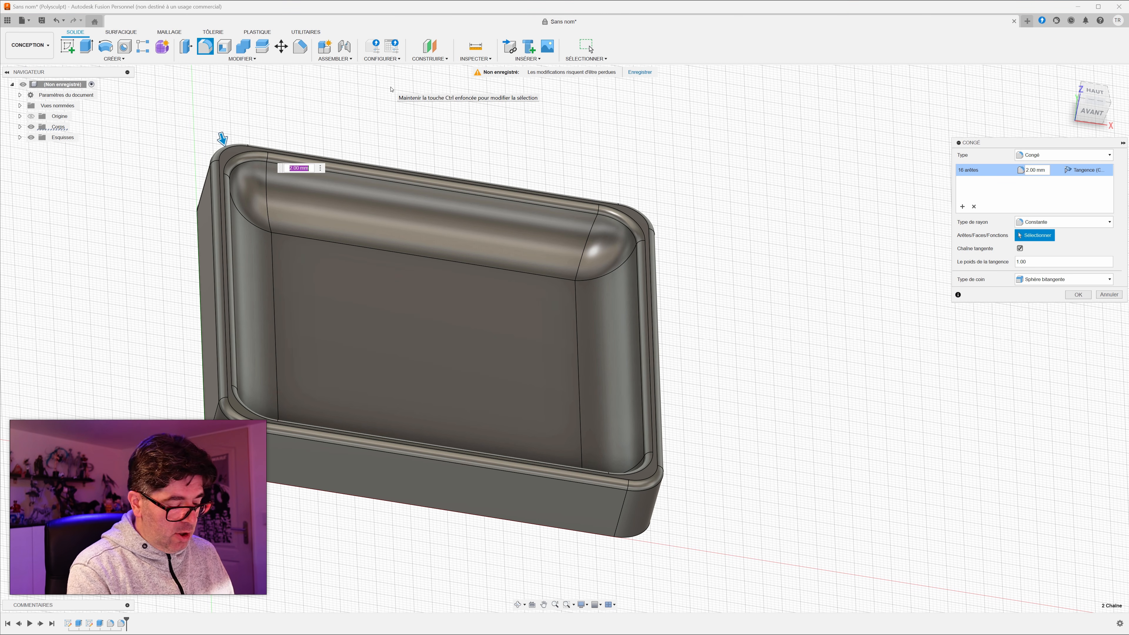
pyautogui.press('Return')
# Step: Show the design's origin planes and axes beside the finished tray
pyautogui.keyDown('shift'); pyautogui.moveTo(616, 330); pyautogui.dragTo(703, 315, button='middle'); pyautogui.keyUp('shift')
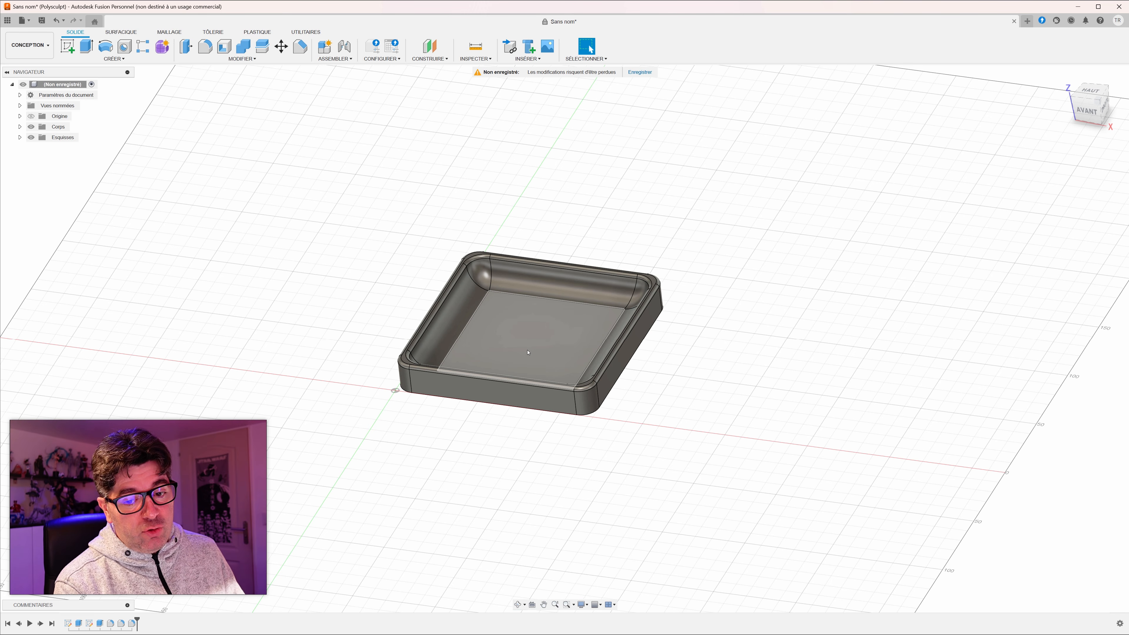
pyautogui.scroll(2, 528, 352)
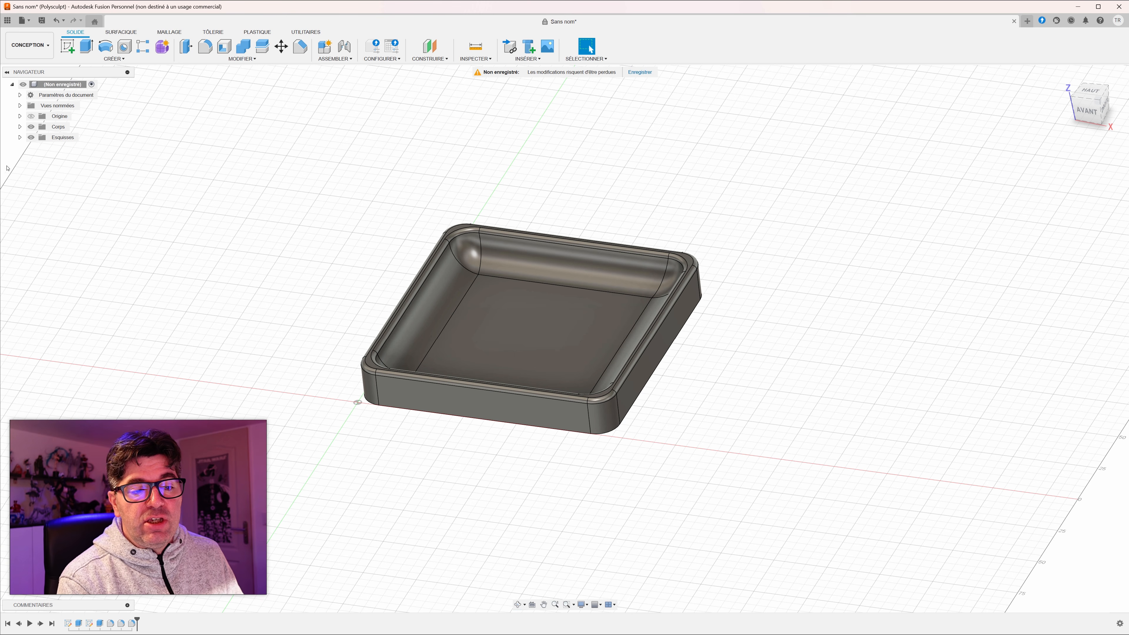
pyautogui.click(30, 116)
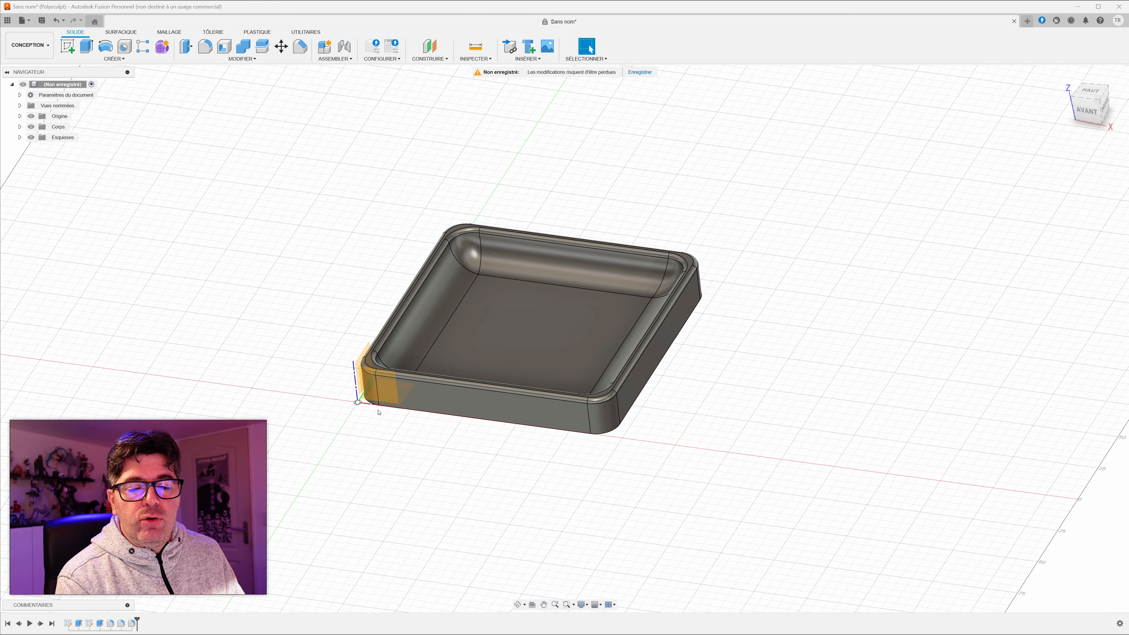
pyautogui.scroll(-5, 444, 481)
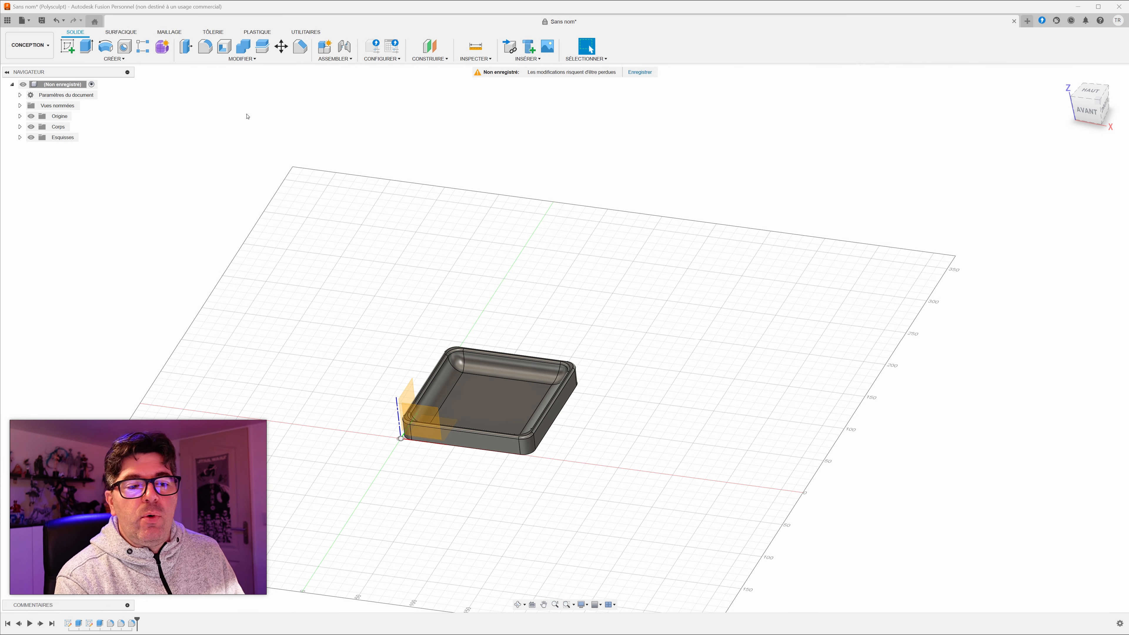
pyautogui.scroll(6, 429, 511)
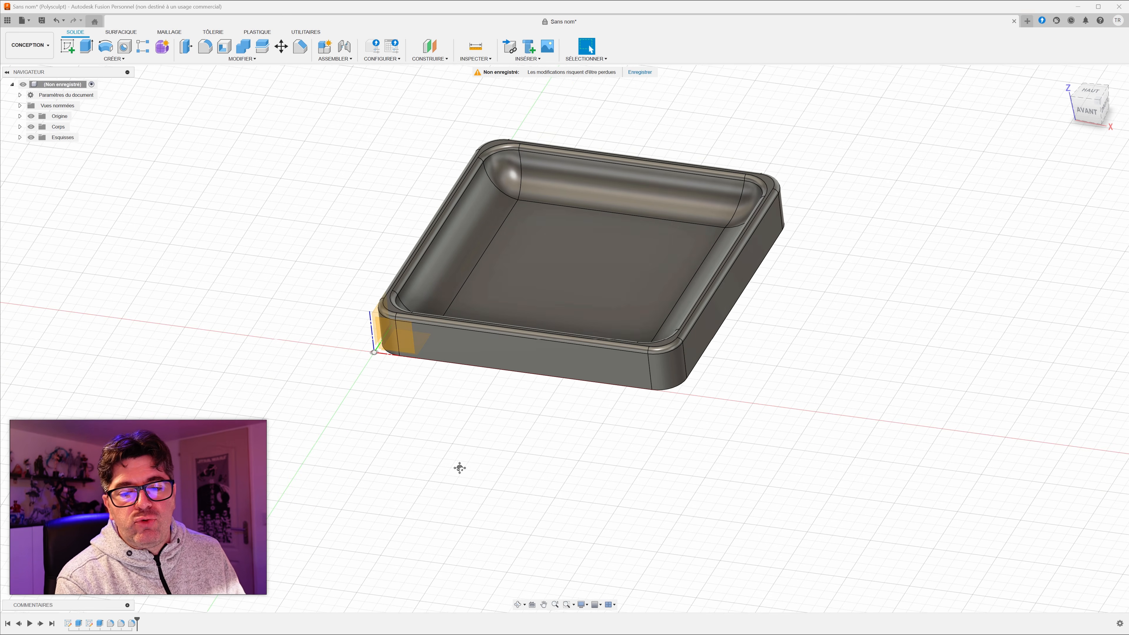
pyautogui.moveTo(459, 466); pyautogui.dragTo(412, 528, button='middle')
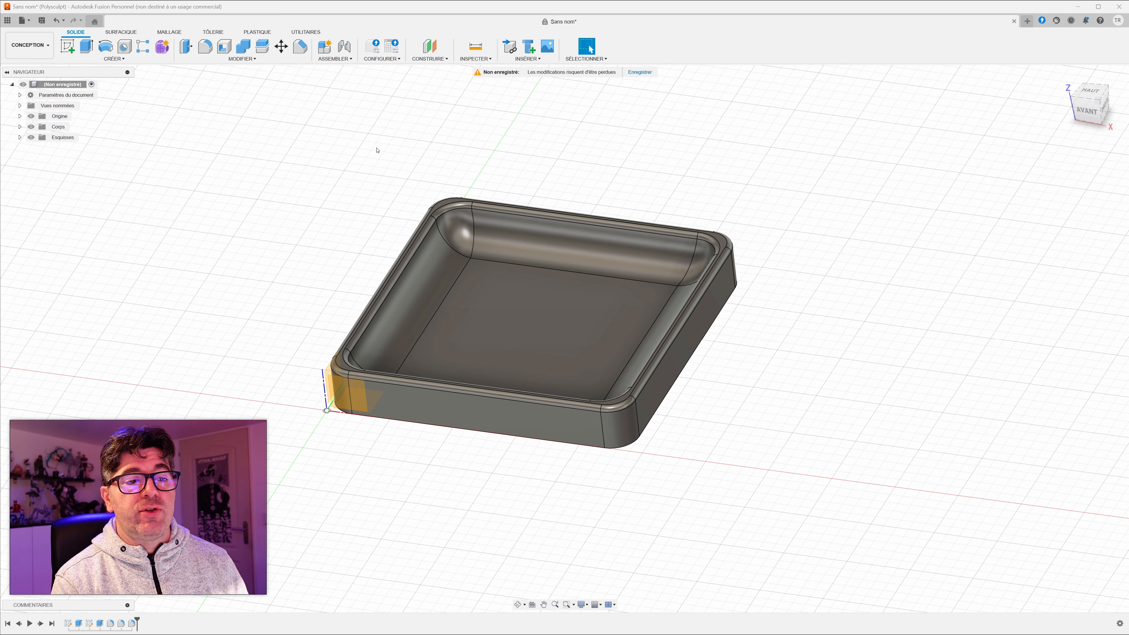
pyautogui.click(23, 21)
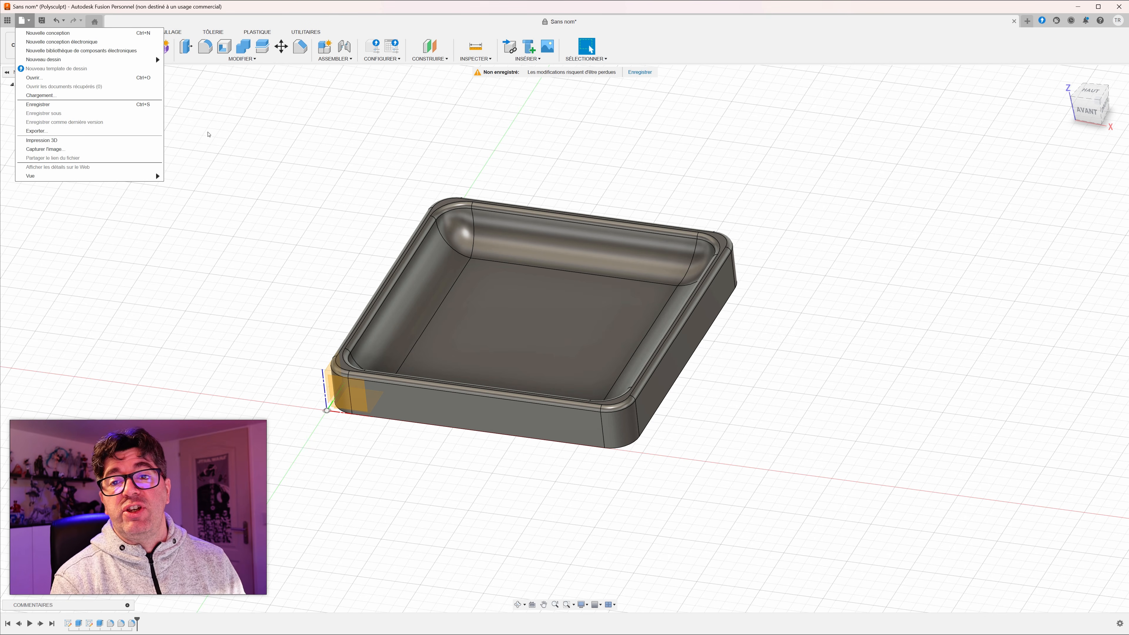
pyautogui.click(551, 165)
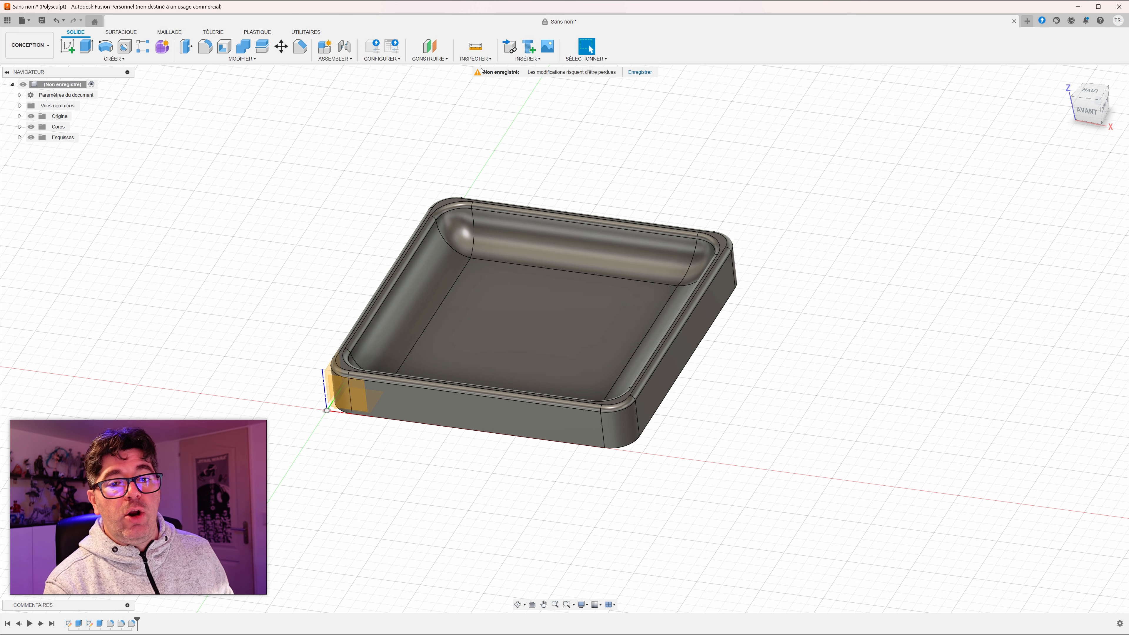
# Step: Switch to the manufacturing workspace and open the machine library
pyautogui.click(31, 51)
pyautogui.click(22, 145)
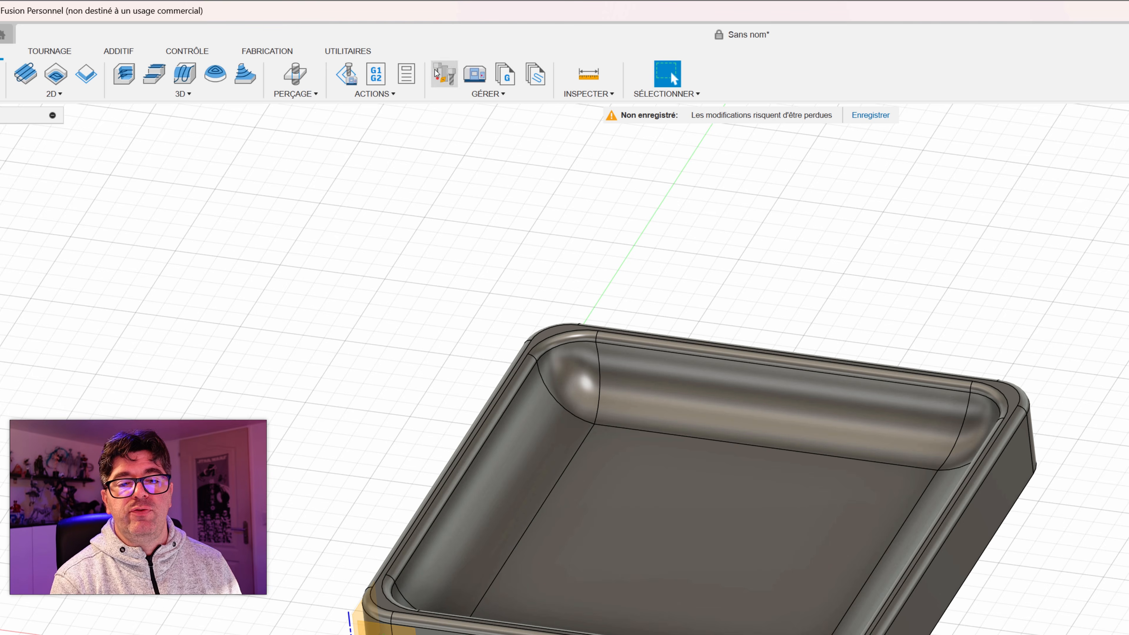
pyautogui.click(482, 95)
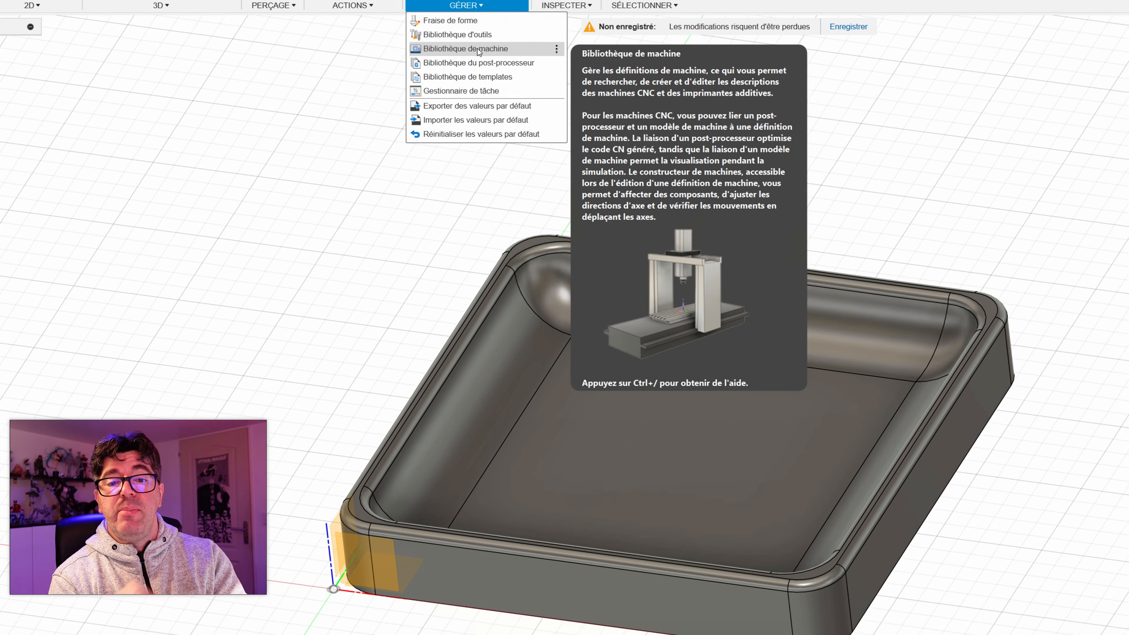
pyautogui.click(501, 138)
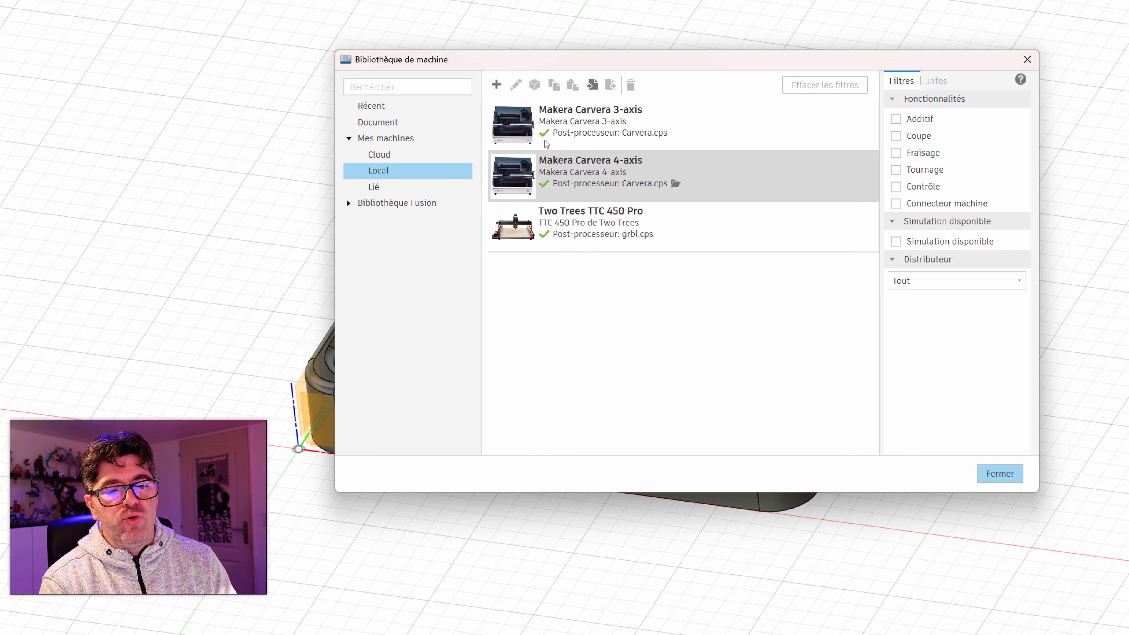
# Step: Start a new milling machine definition, examine its capabilities, kinematics and model settings, and cancel it
pyautogui.click(495, 85)
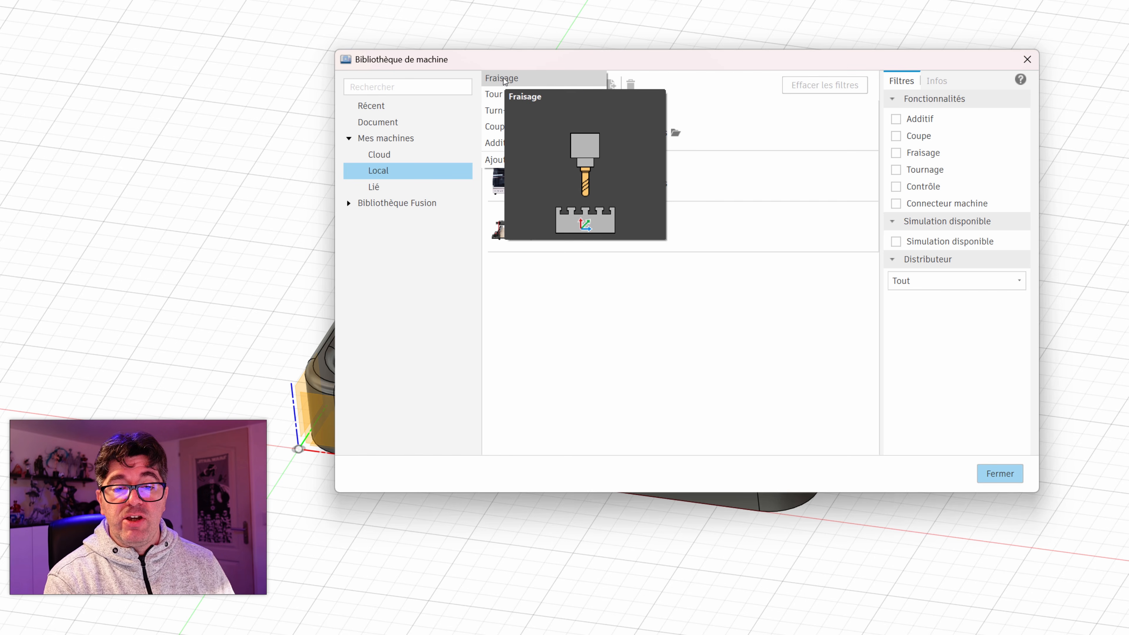
pyautogui.click(503, 78)
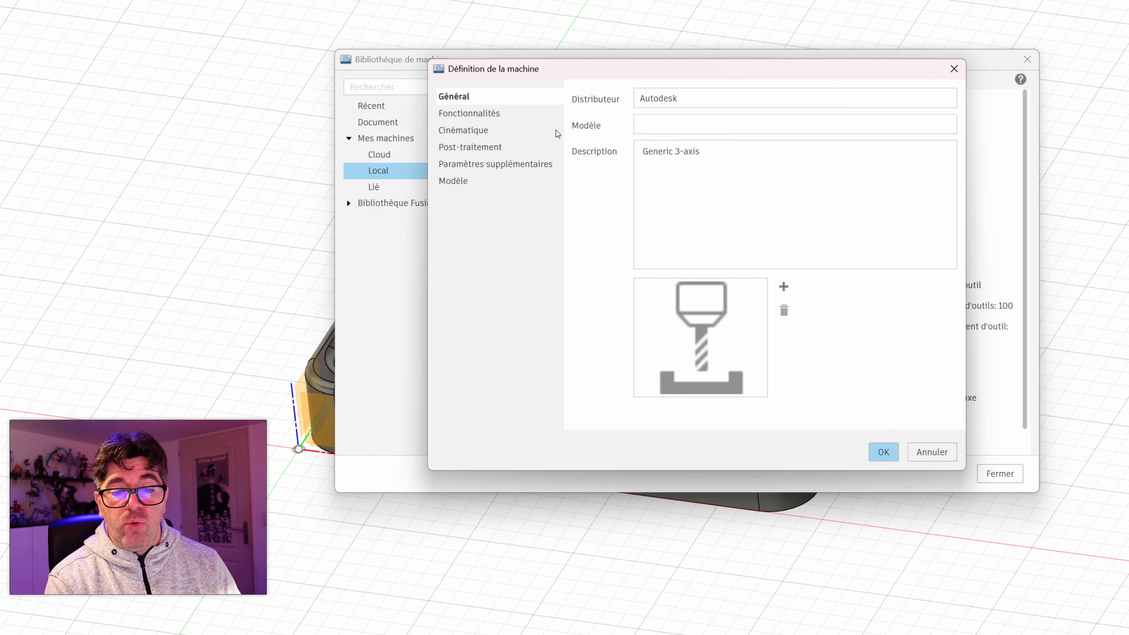
pyautogui.click(478, 114)
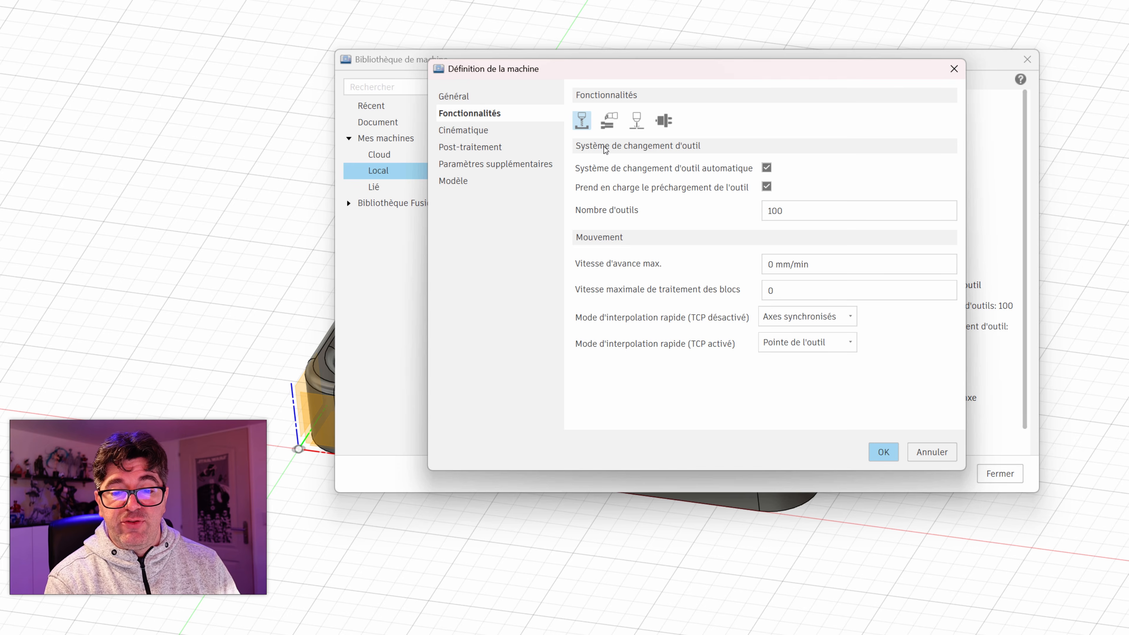
pyautogui.click(468, 130)
pyautogui.click(628, 124)
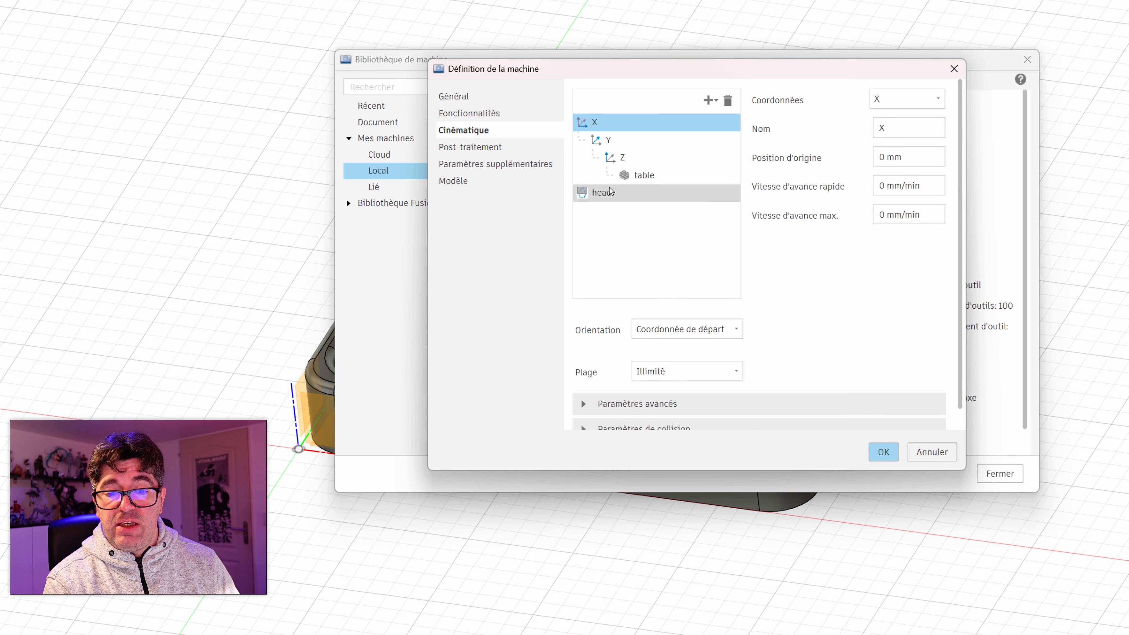
pyautogui.click(462, 182)
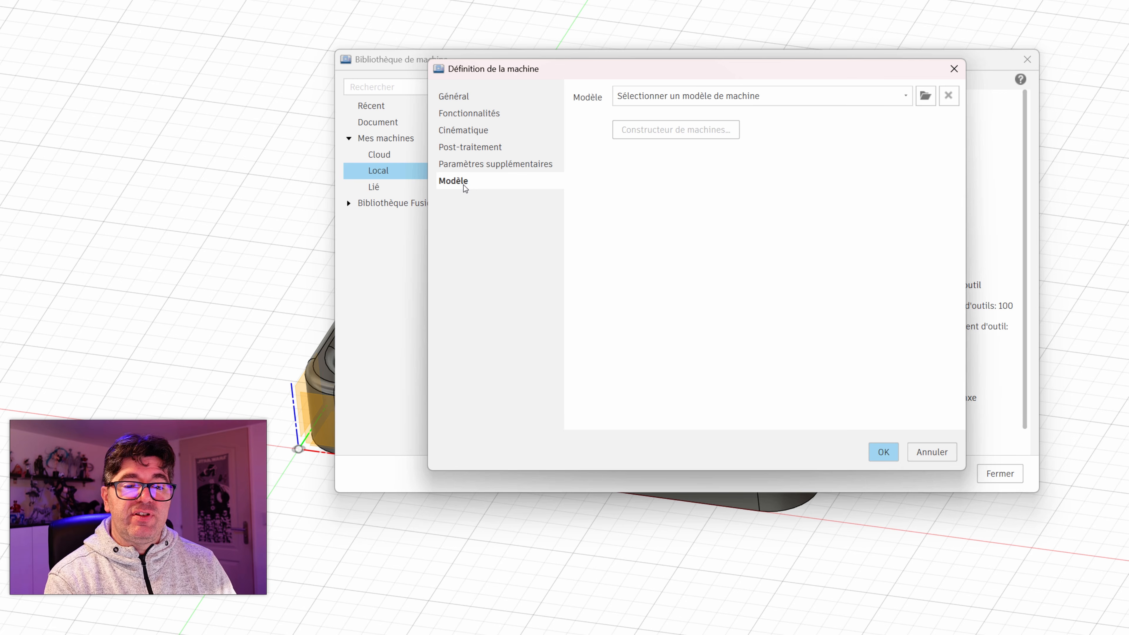
pyautogui.click(924, 450)
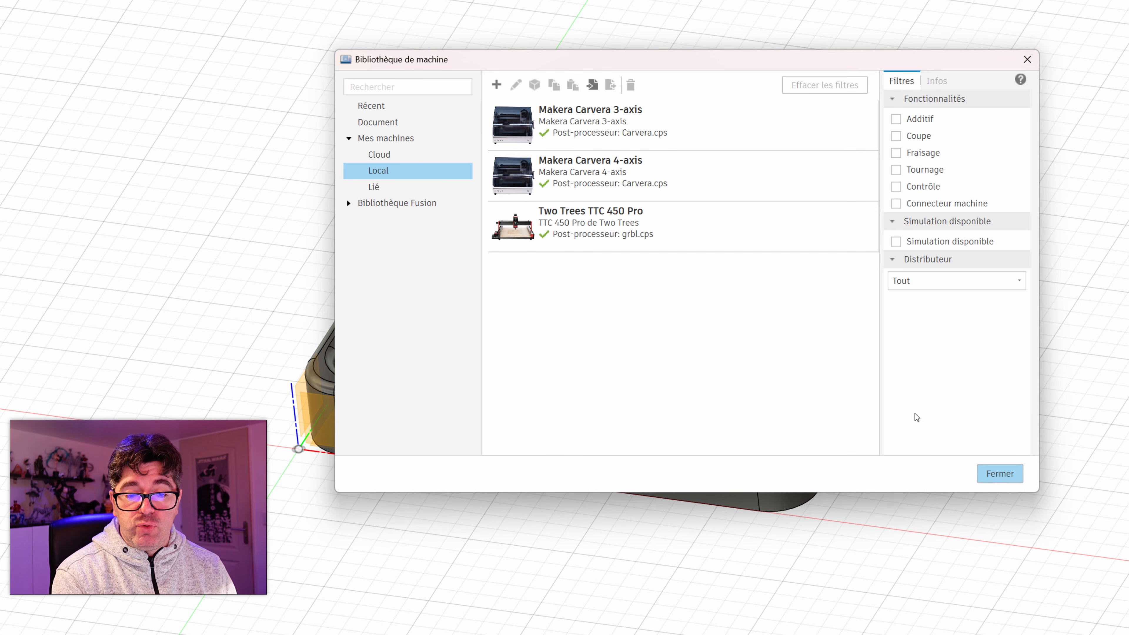
# Step: Display the Fusion library's machines and filter them to milling (Fraisage)
pyautogui.click(409, 203)
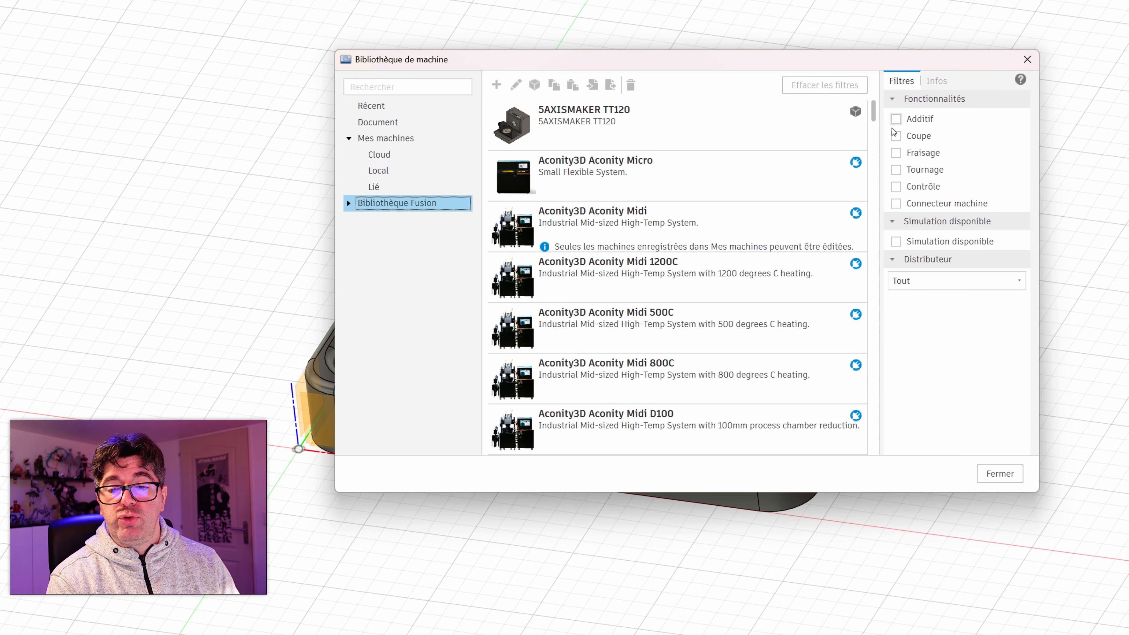
pyautogui.click(896, 152)
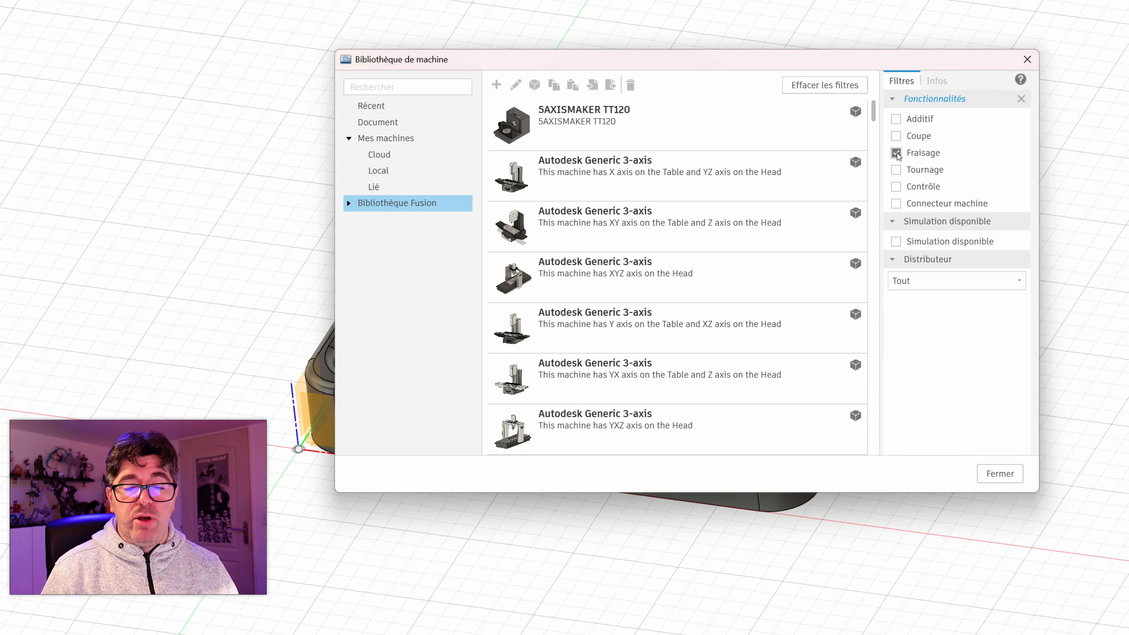
# Step: Browse the milling machines in the Fusion library by manufacturer, including the generic Autodesk 3-axis models
pyautogui.scroll(-5, 660, 262)
pyautogui.scroll(-15, 661, 262)
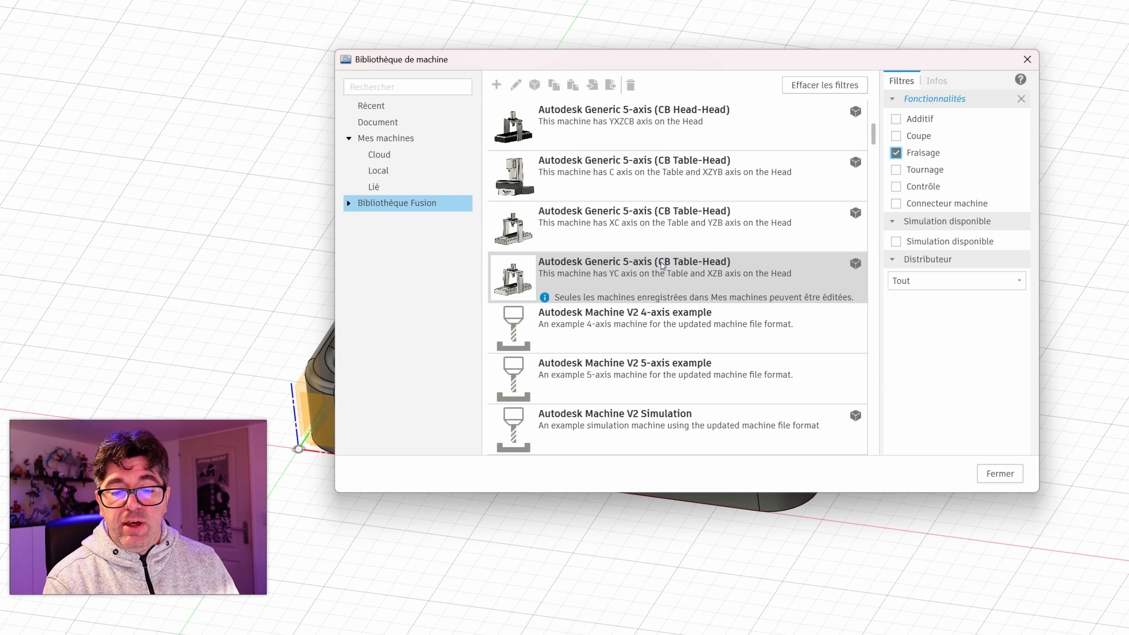
pyautogui.scroll(-20, 661, 262)
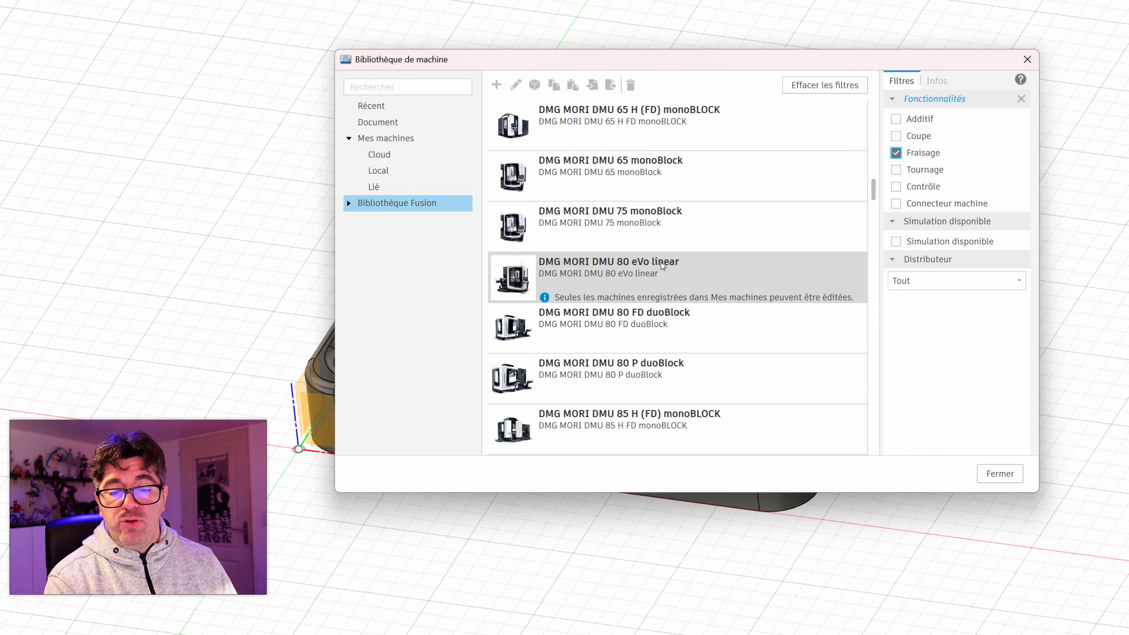
pyautogui.scroll(-20, 660, 265)
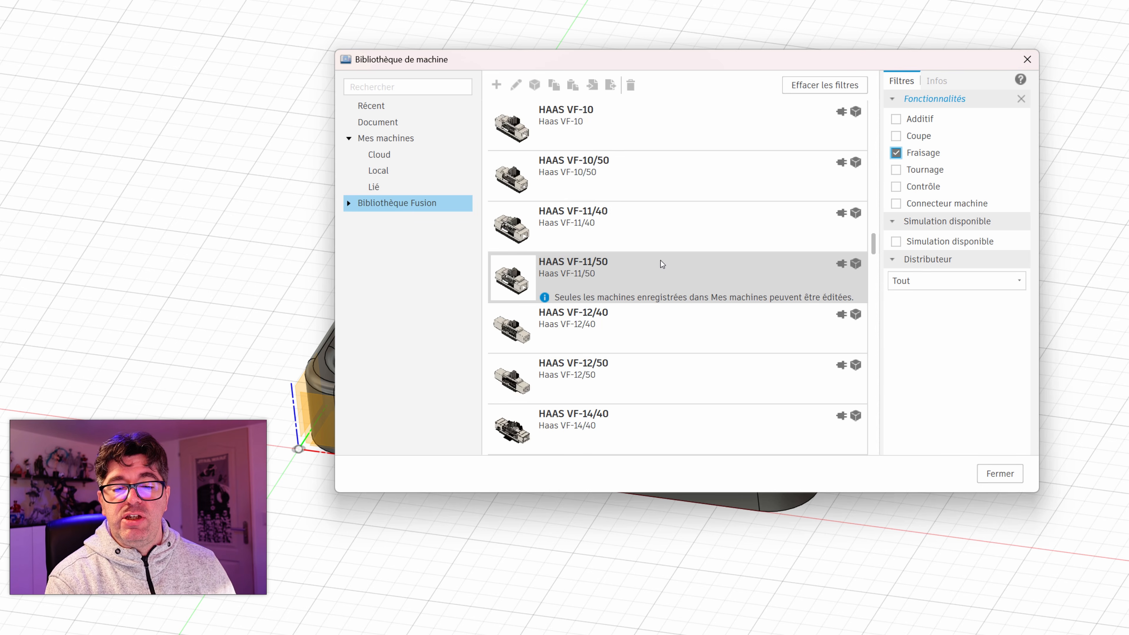
pyautogui.scroll(-20, 656, 265)
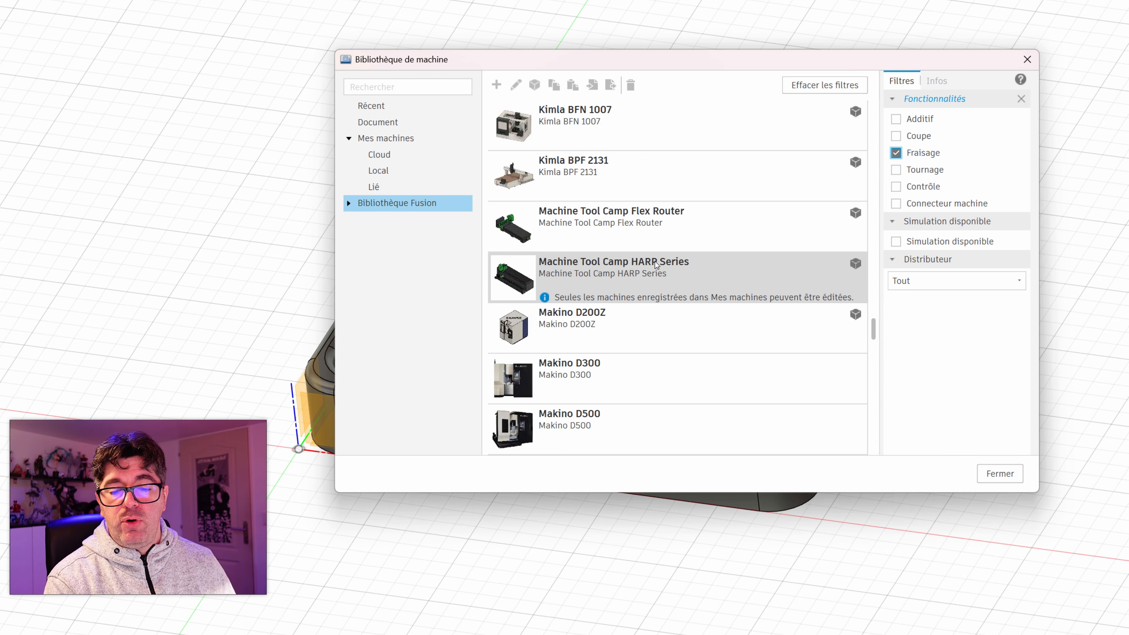
pyautogui.scroll(10, 653, 262)
pyautogui.scroll(-5, 653, 263)
pyautogui.scroll(-5, 653, 264)
pyautogui.scroll(15, 654, 264)
pyautogui.scroll(10, 655, 266)
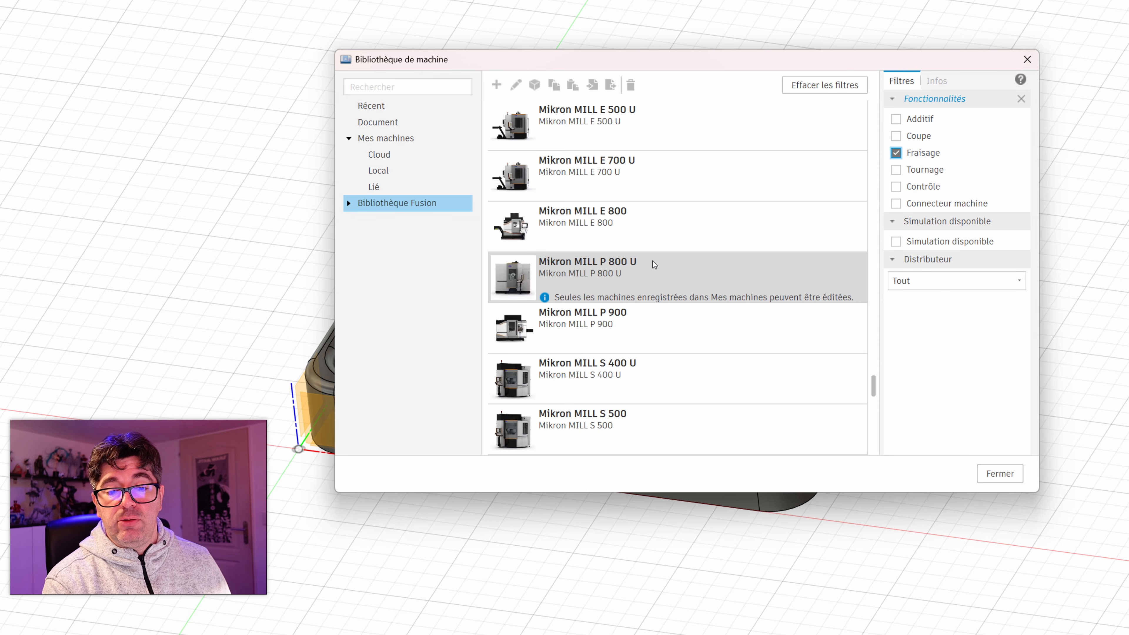
pyautogui.scroll(15, 648, 258)
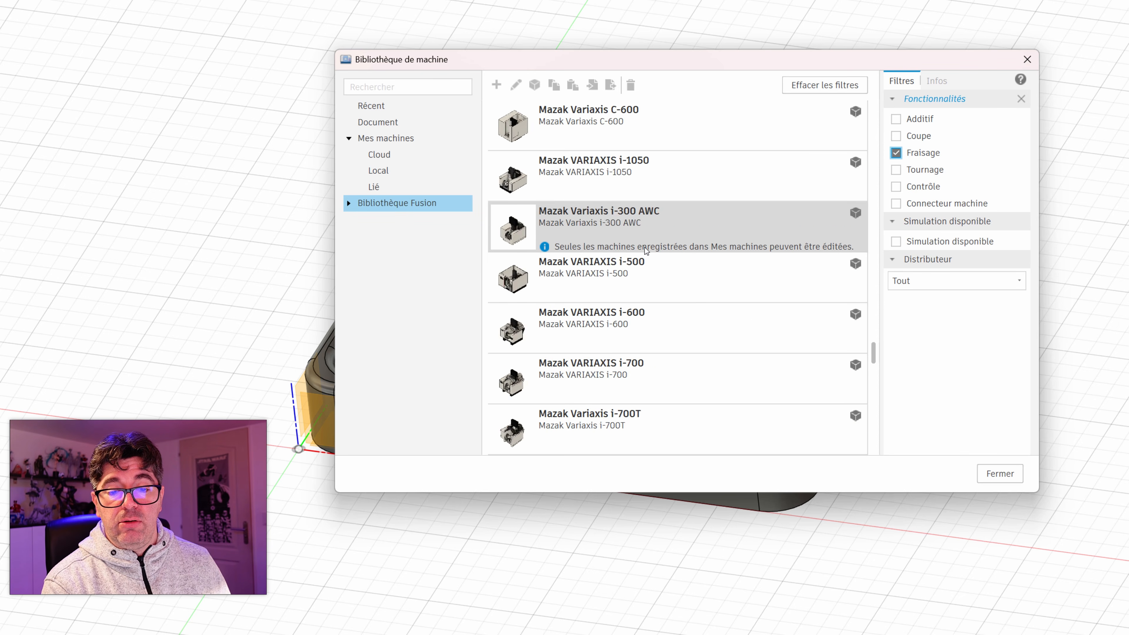
pyautogui.scroll(5, 641, 248)
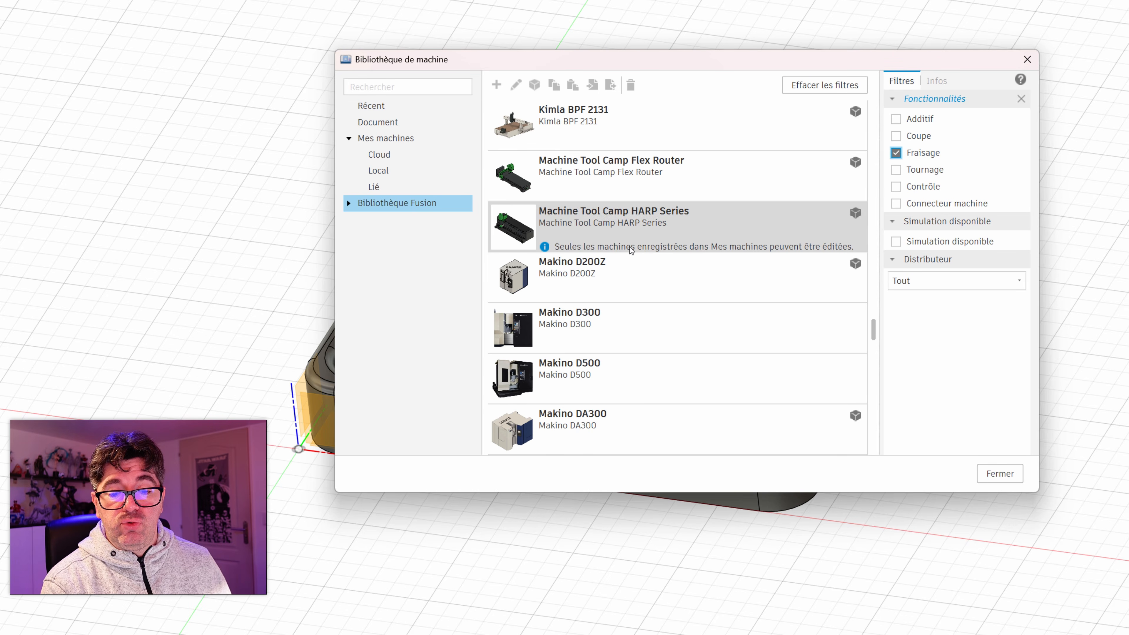
pyautogui.scroll(-8, 659, 273)
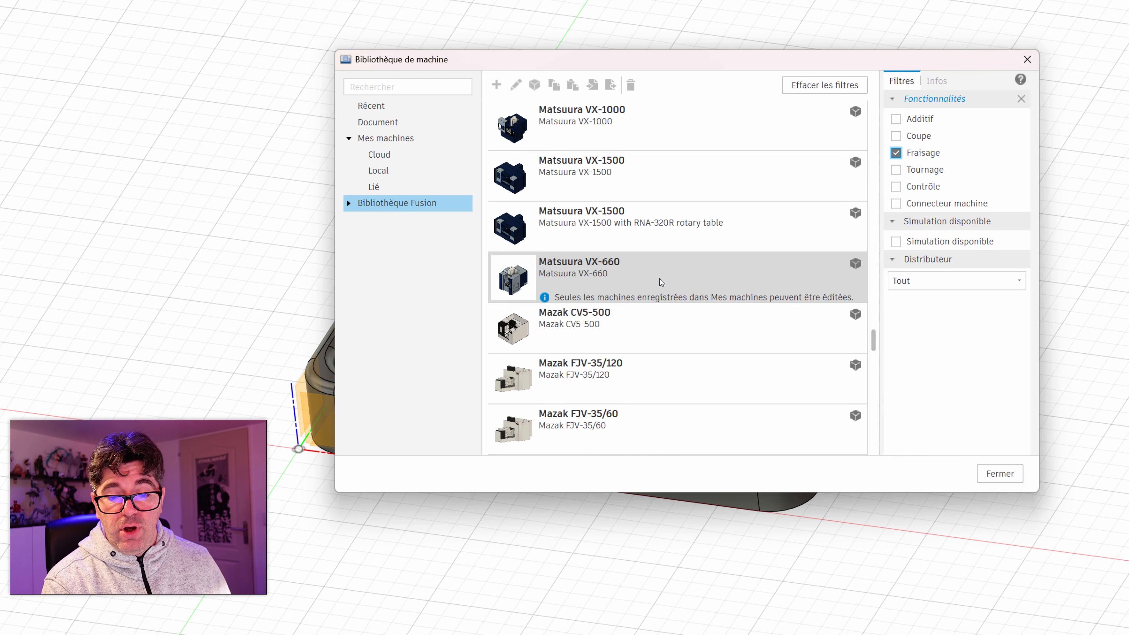
pyautogui.scroll(10, 742, 289)
pyautogui.scroll(15, 738, 290)
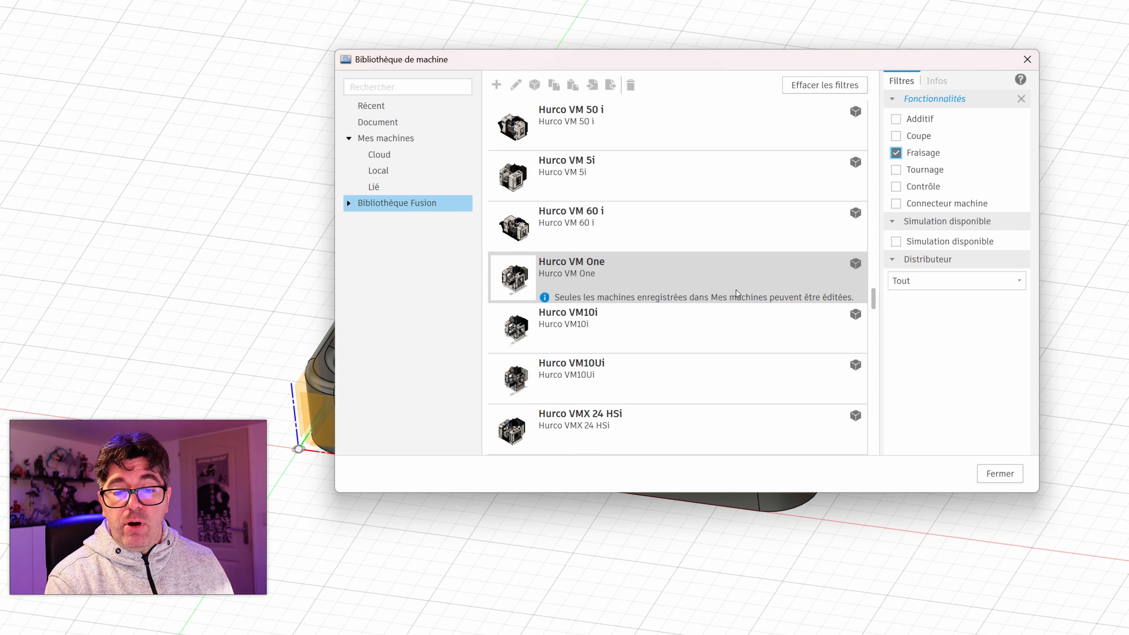
pyautogui.scroll(10, 733, 289)
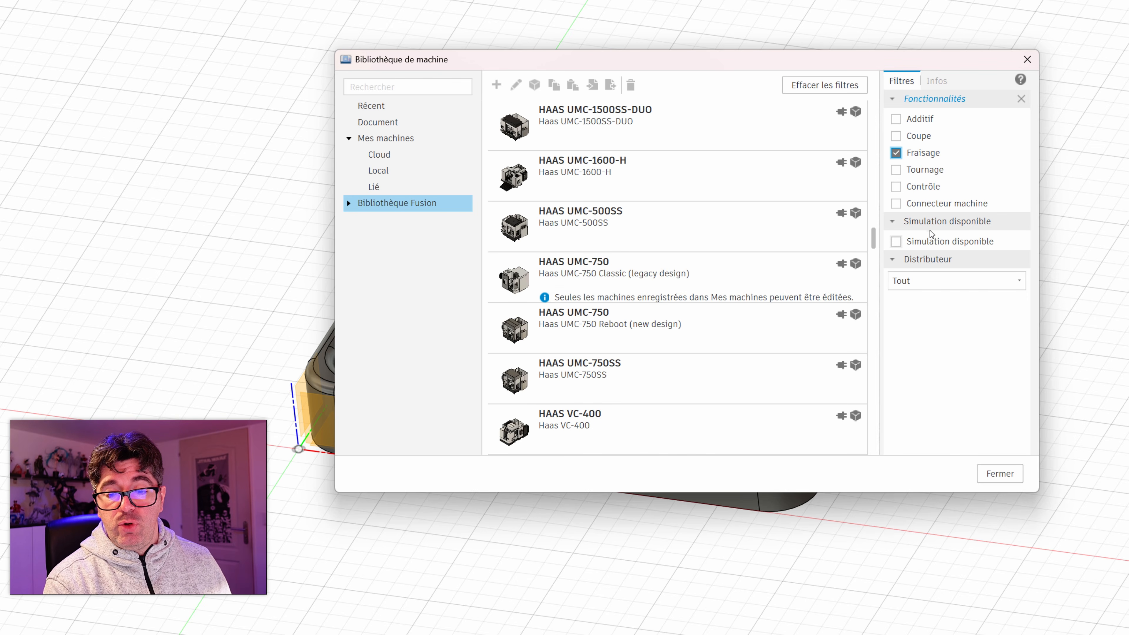
pyautogui.moveTo(873, 250); pyautogui.dragTo(879, 144)
pyautogui.scroll(5, 800, 149)
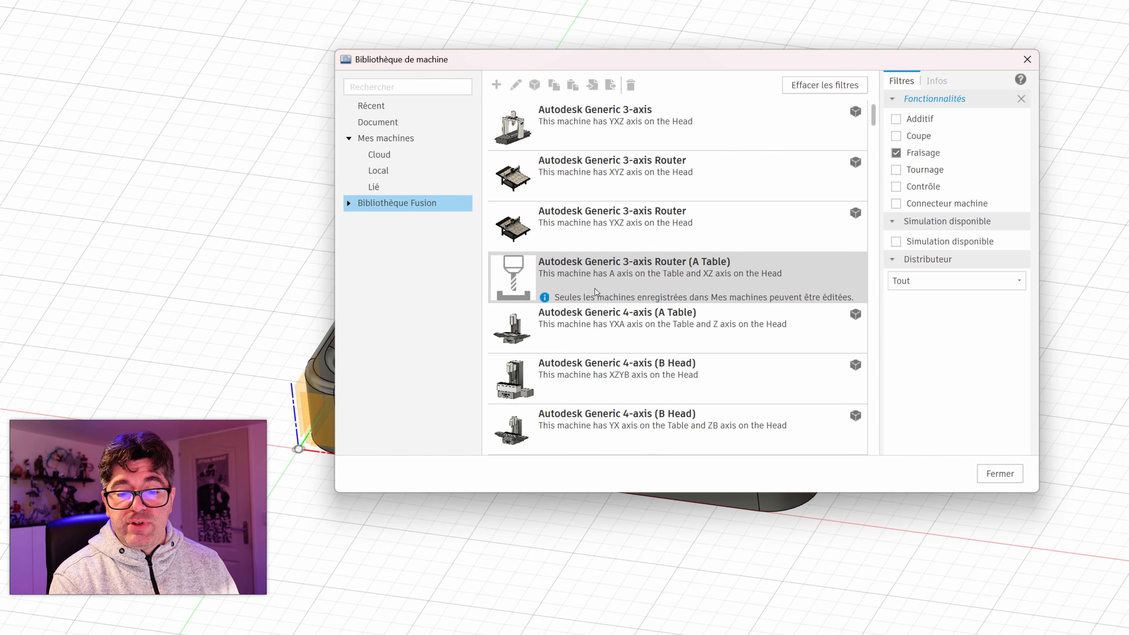
pyautogui.scroll(3, 592, 291)
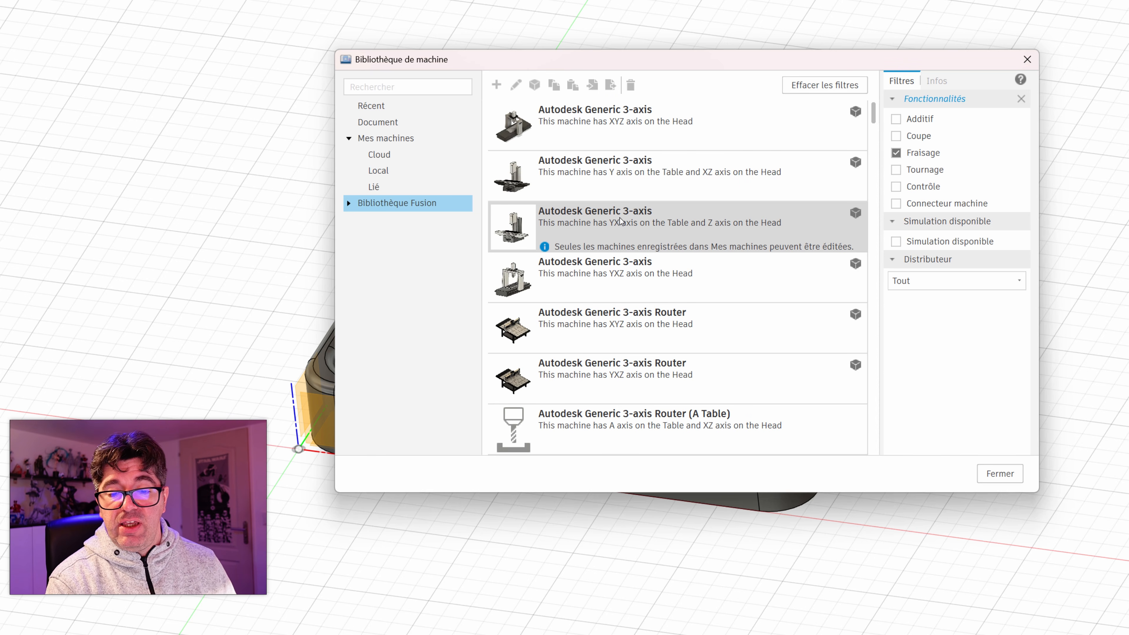
# Step: Copy the Autodesk Generic 3-axis Router with XYZ axes on the head from the Fusion library into the local machines
pyautogui.scroll(-12, 604, 226)
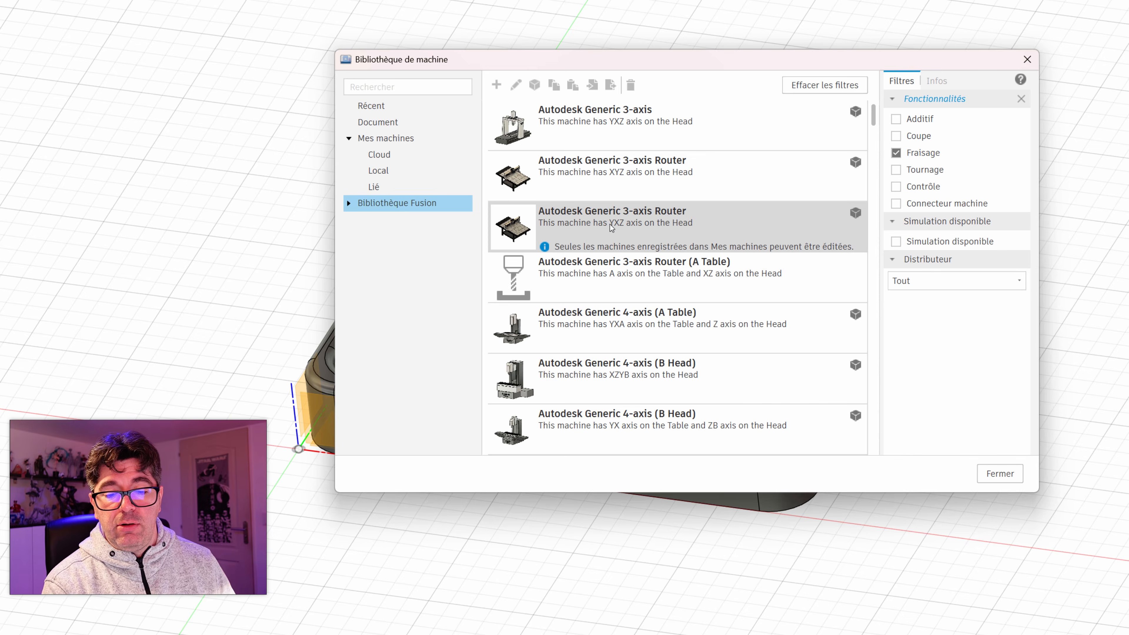
pyautogui.scroll(12, 625, 250)
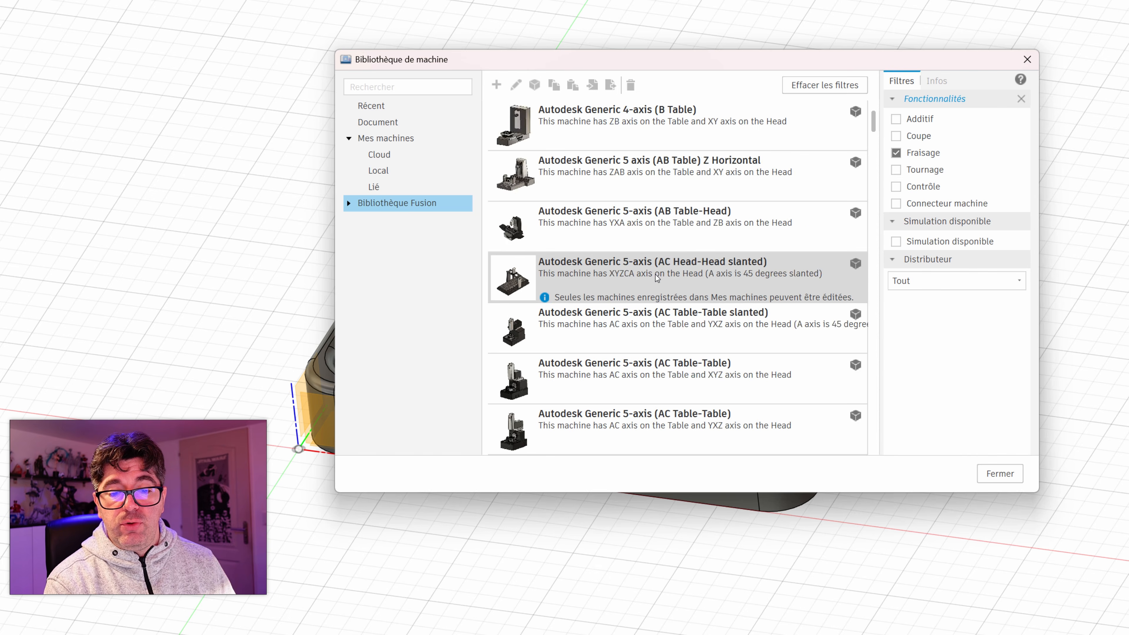
pyautogui.scroll(3, 679, 248)
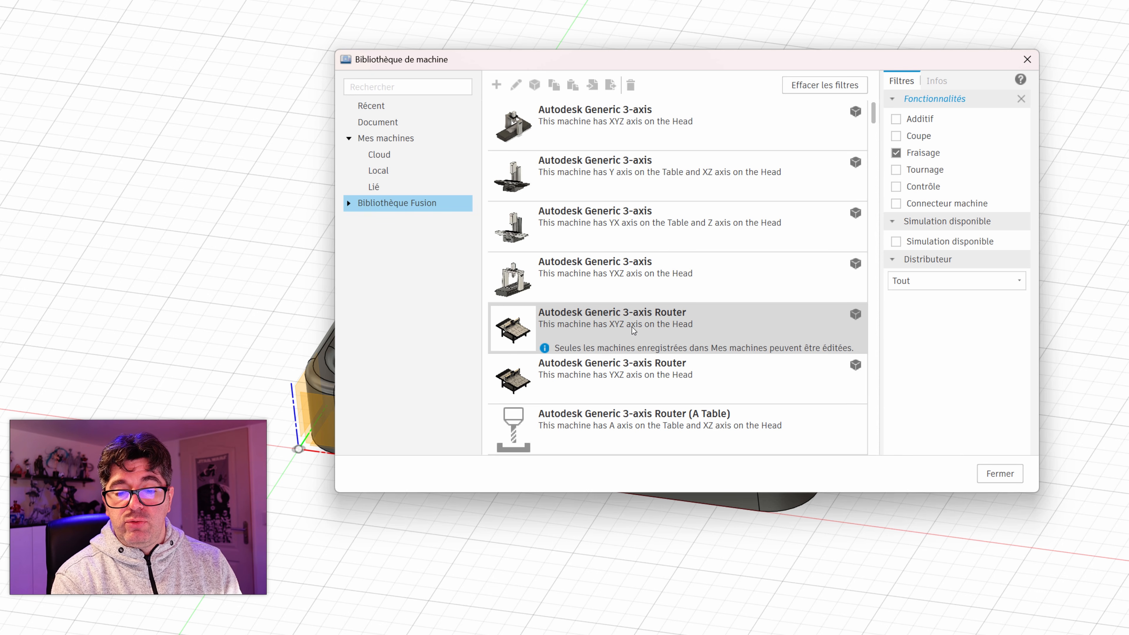
pyautogui.click(671, 327)
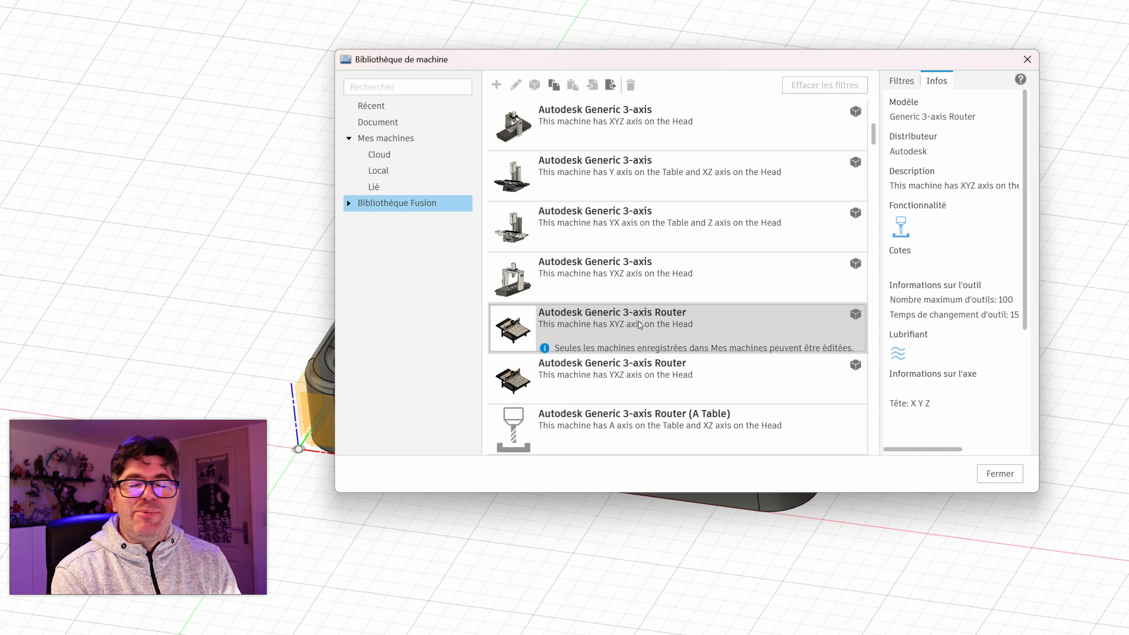
pyautogui.click(662, 325)
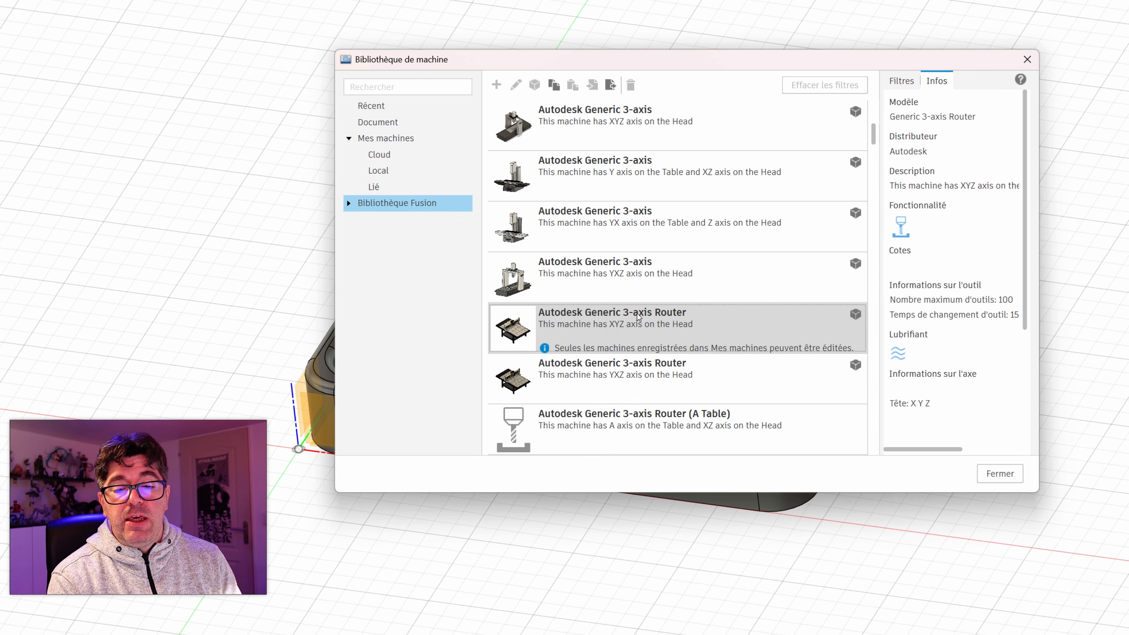
pyautogui.moveTo(624, 312); pyautogui.dragTo(380, 173)
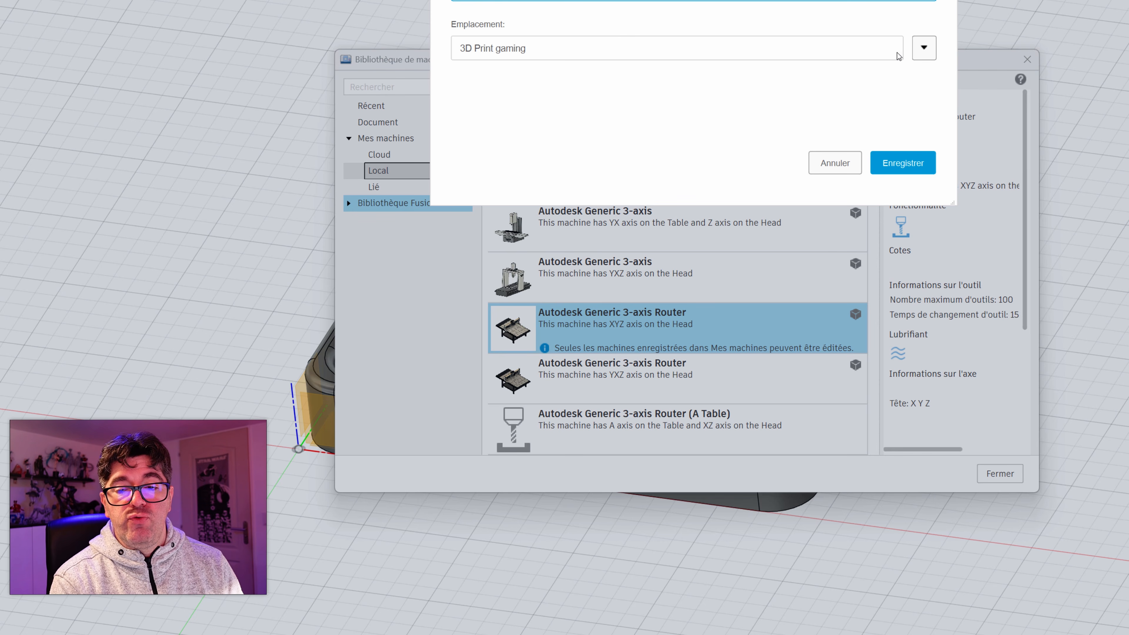
# Step: Choose the CNC project as the location for the copied router's model and save it there
pyautogui.click(923, 49)
pyautogui.scroll(-2, 530, 330)
pyautogui.scroll(2, 516, 355)
pyautogui.click(474, 258)
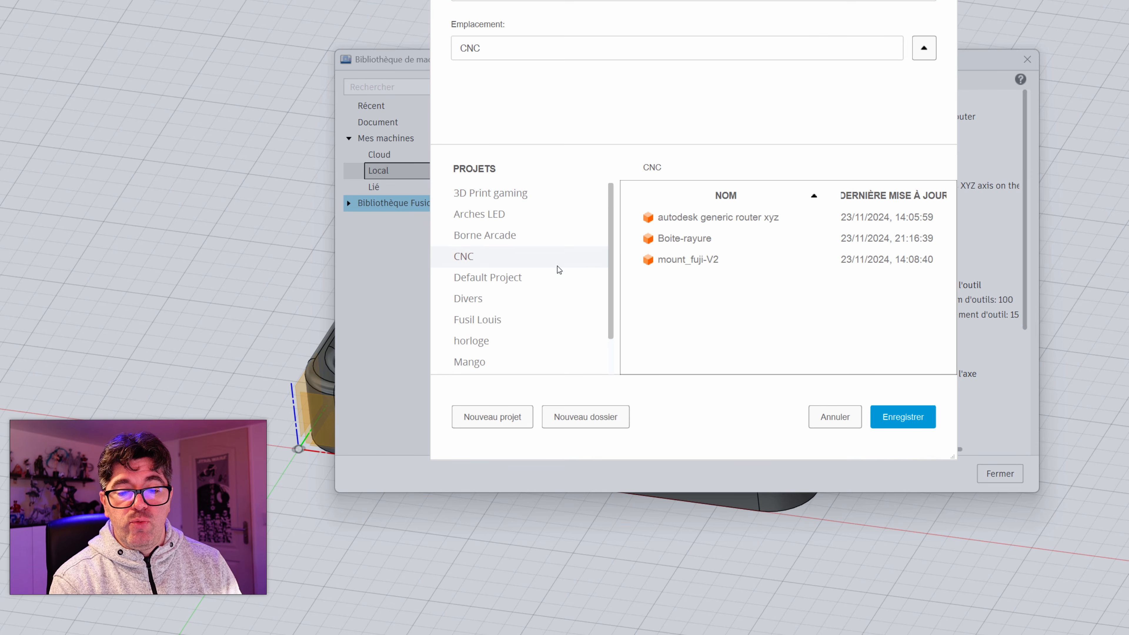
pyautogui.click(902, 416)
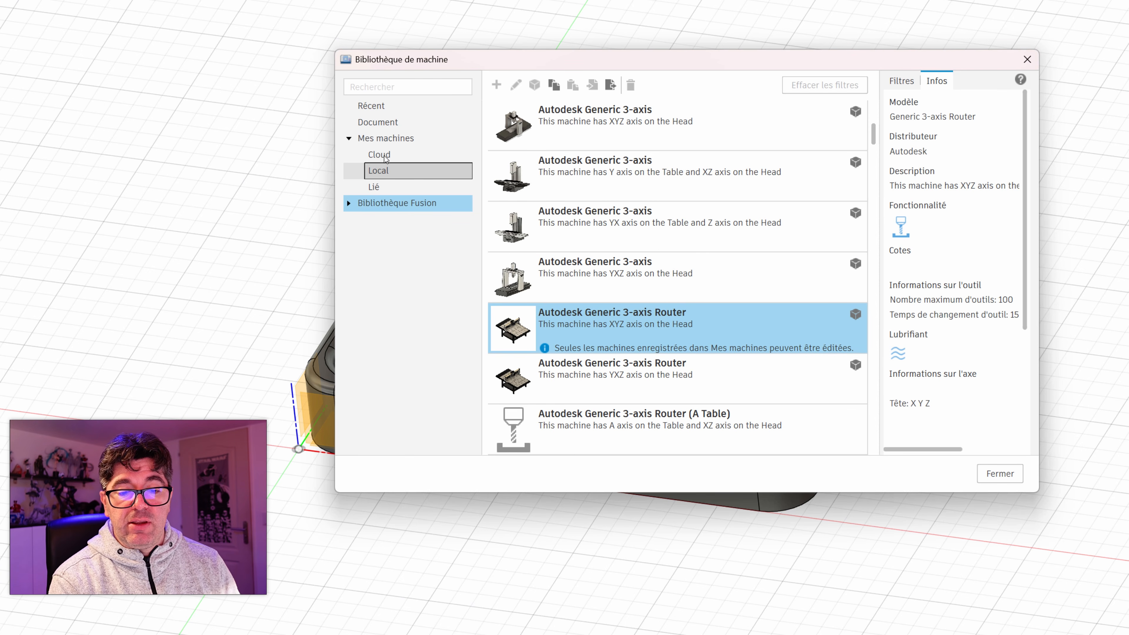
# Step: Edit the local copy of the Generic 3-axis Router and set its distributor to "Two Trees formation"
pyautogui.click(399, 178)
pyautogui.click(617, 124)
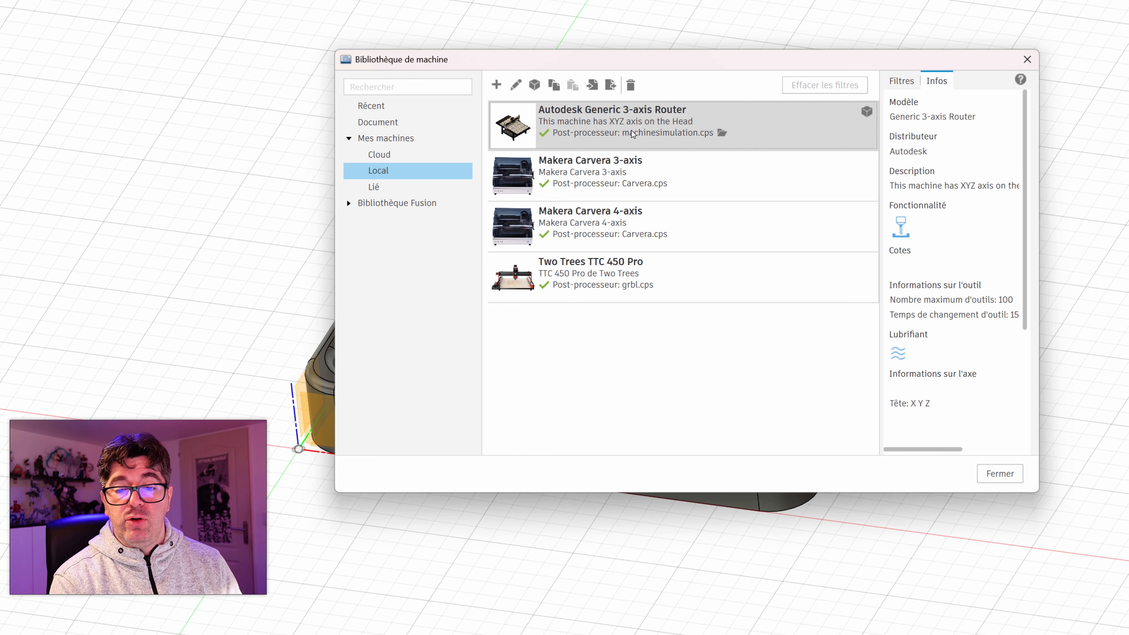
pyautogui.rightClick(602, 137)
pyautogui.click(631, 162)
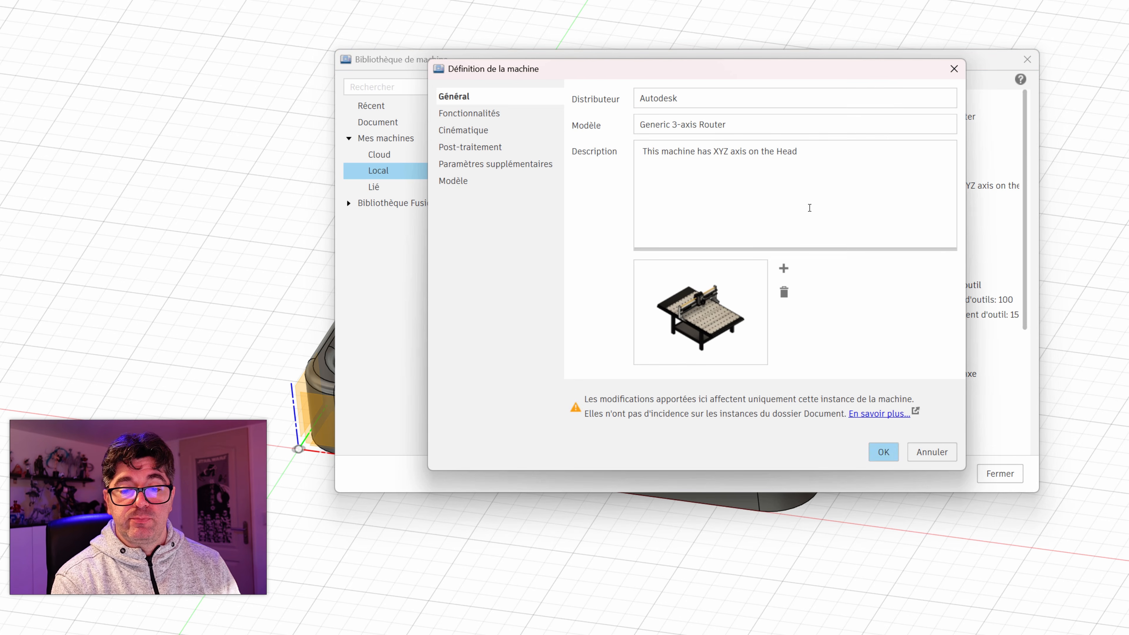
pyautogui.write('T')
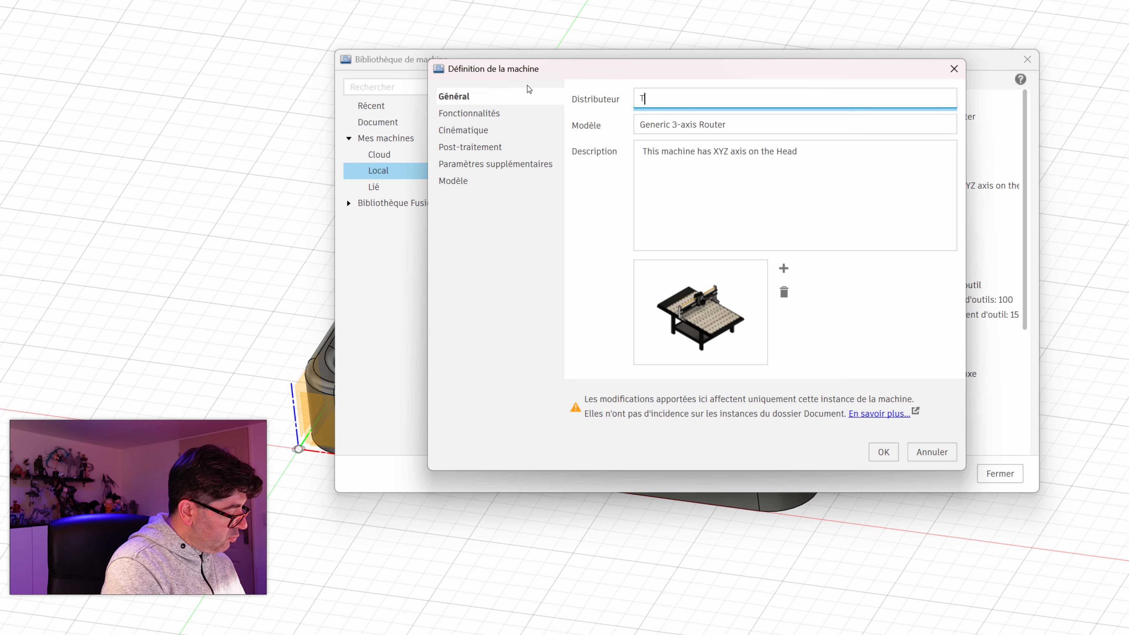
pyautogui.write('wo Trees formation')
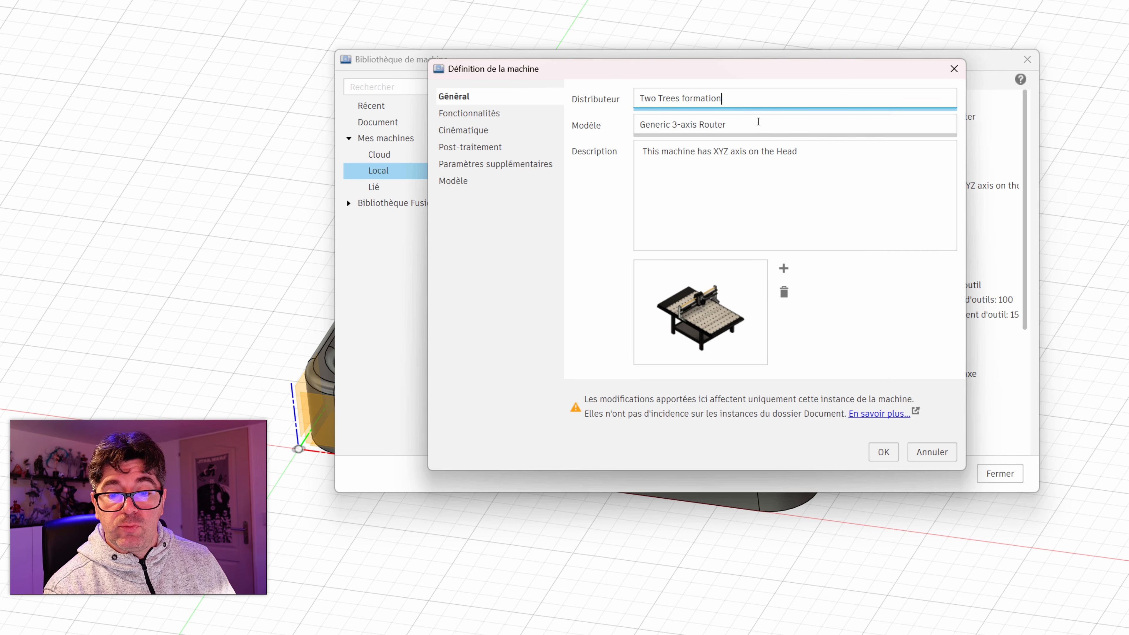
# Step: Set the machine's model name to "450 Plus" and clear its description
pyautogui.press('Tab')
pyautogui.write('4')
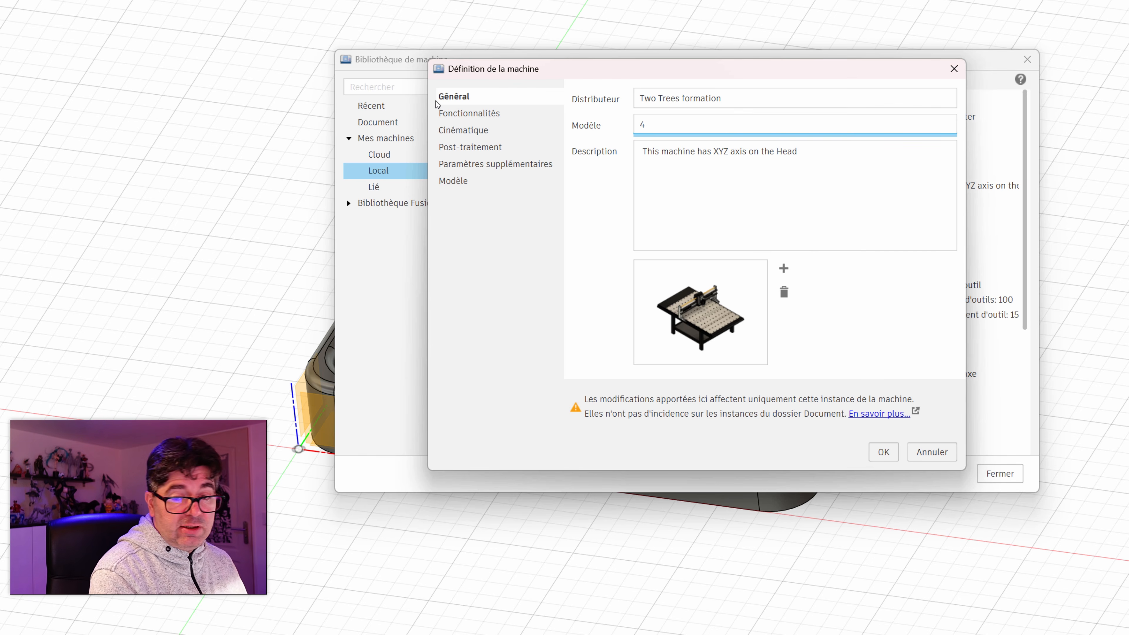
pyautogui.write('50 Ou')
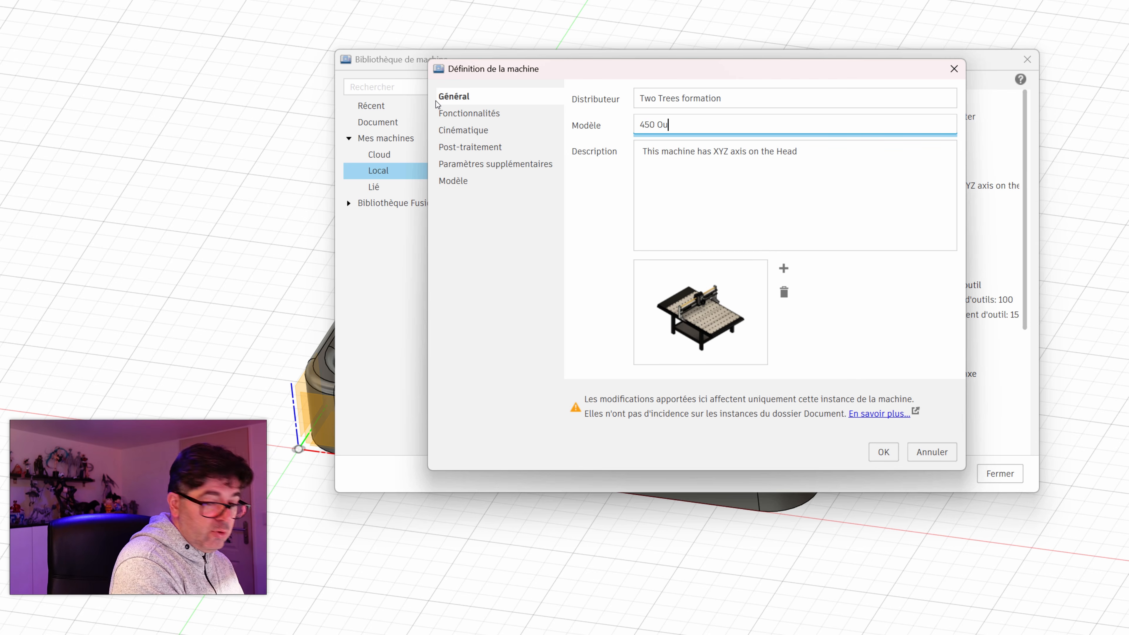
pyautogui.press('BackSpace')
pyautogui.press('BackSpace')
pyautogui.write('Plus')
pyautogui.press('Tab')
pyautogui.moveTo(798, 152); pyautogui.dragTo(541, 139)
pyautogui.press('BackSpace')
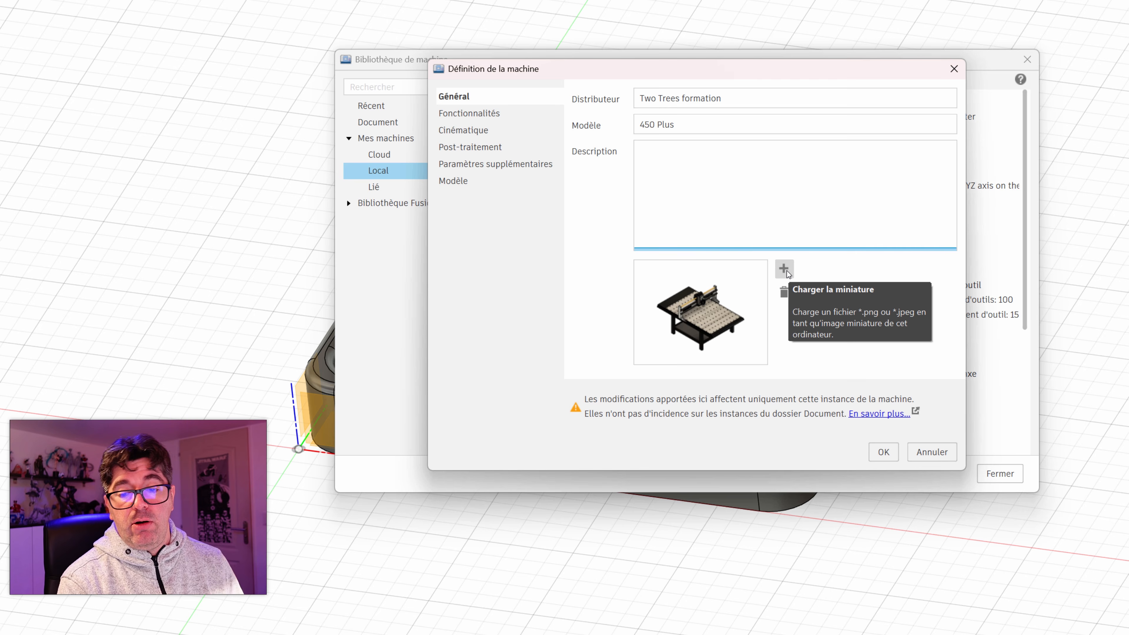
# Step: Keep milling as the machine's only capability and disable automatic tool changing and tool preloading
pyautogui.click(457, 116)
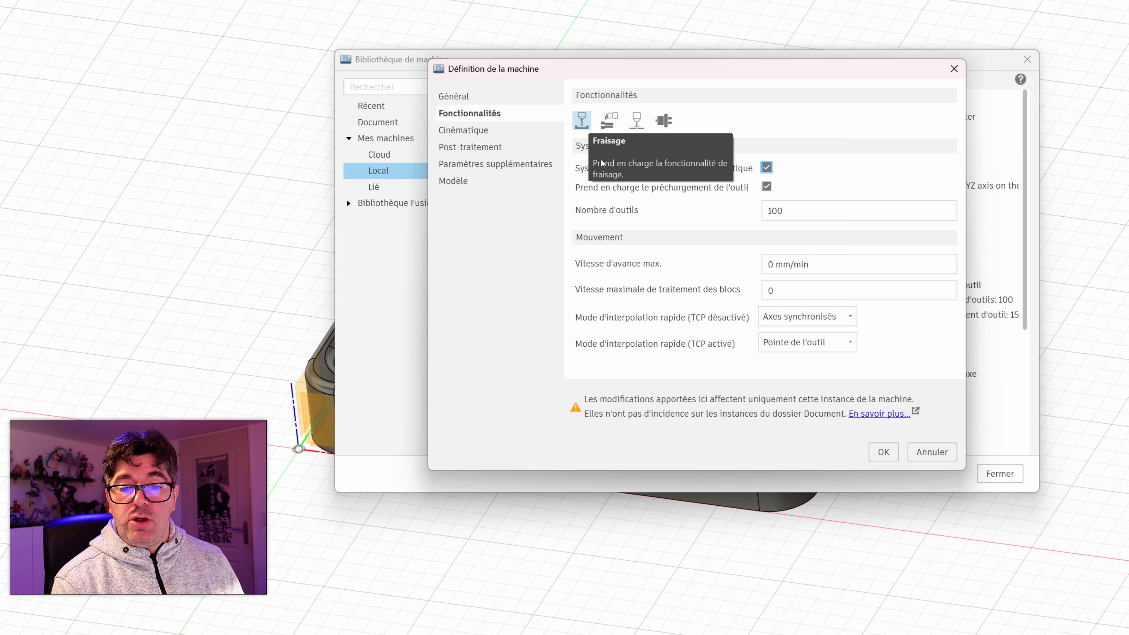
pyautogui.click(636, 119)
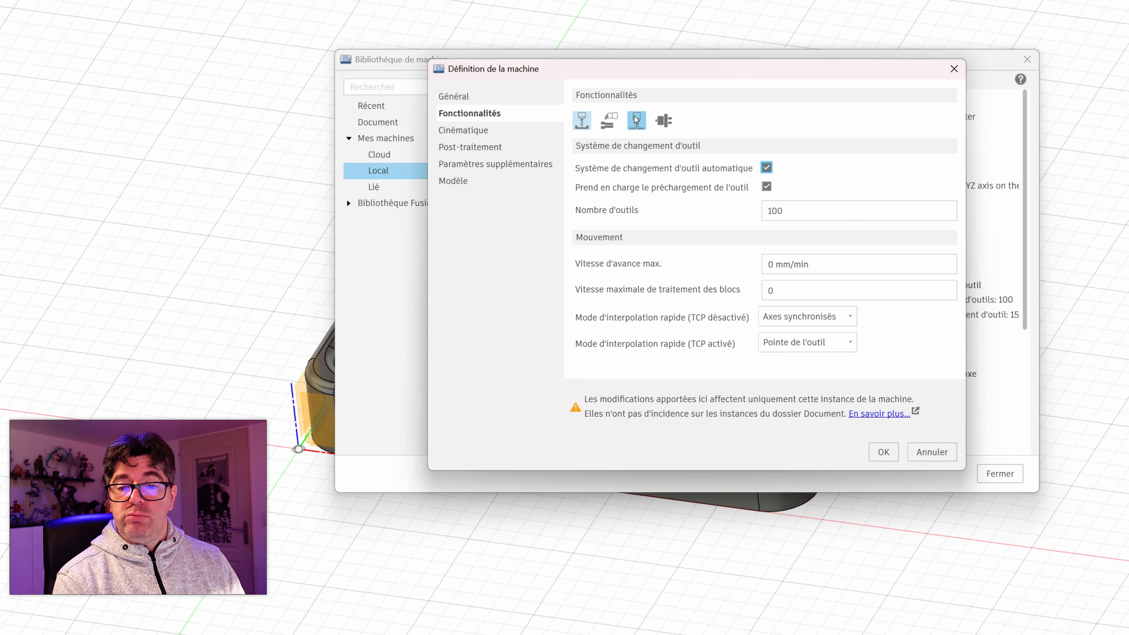
pyautogui.click(636, 124)
pyautogui.click(637, 125)
pyautogui.click(637, 127)
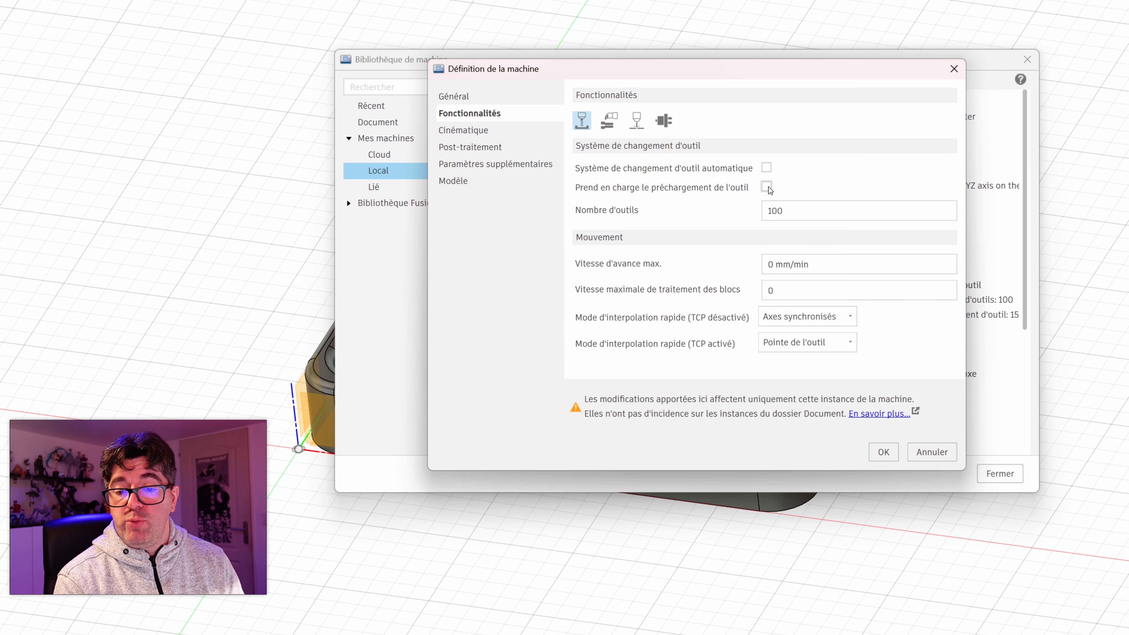
# Step: Set the machine's number of tools to 1 and its maximum feed rate to 1200 mm/min
pyautogui.moveTo(797, 211); pyautogui.dragTo(703, 205)
pyautogui.write('1')
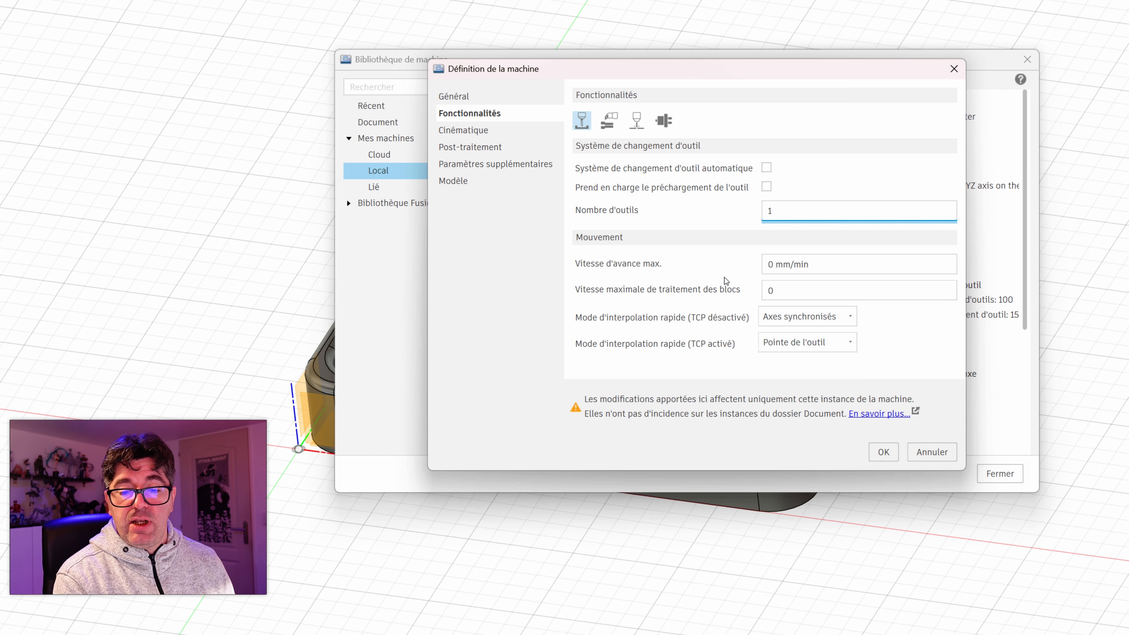
pyautogui.doubleClick(764, 265)
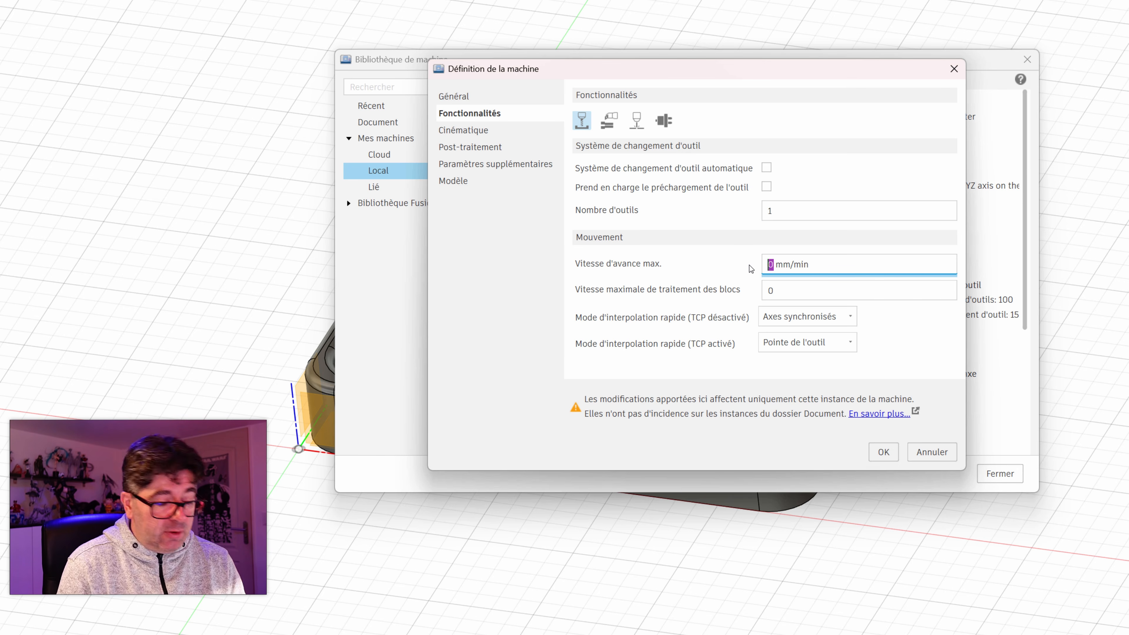
pyautogui.write('1200')
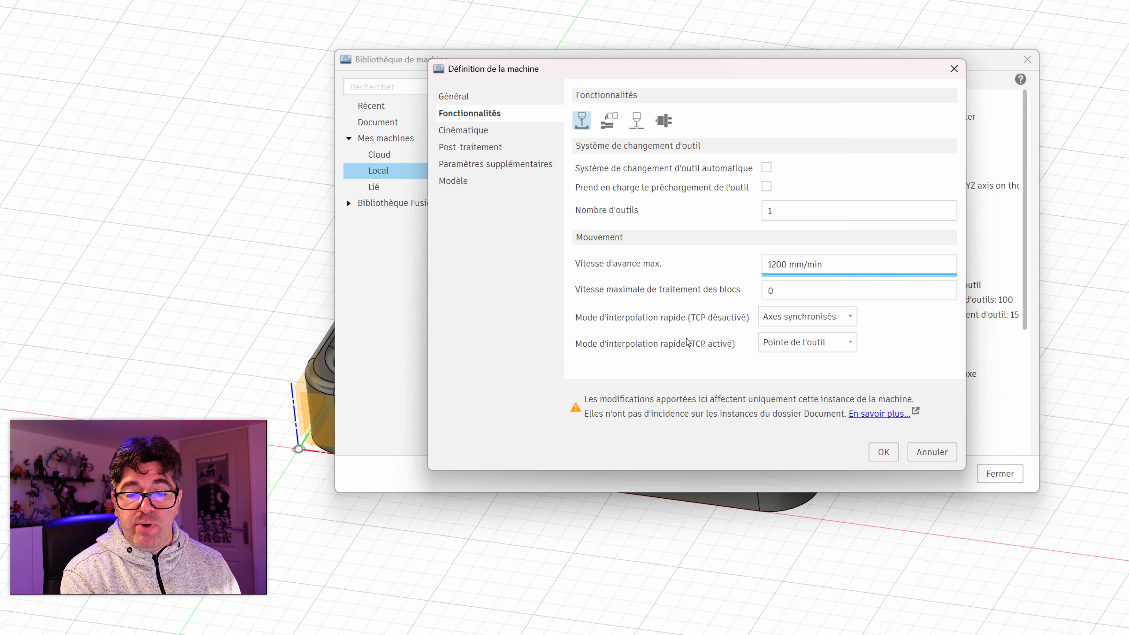
# Step: Examine the kinematic settings of the machine's X, Y and Z axes, head and table
pyautogui.click(478, 131)
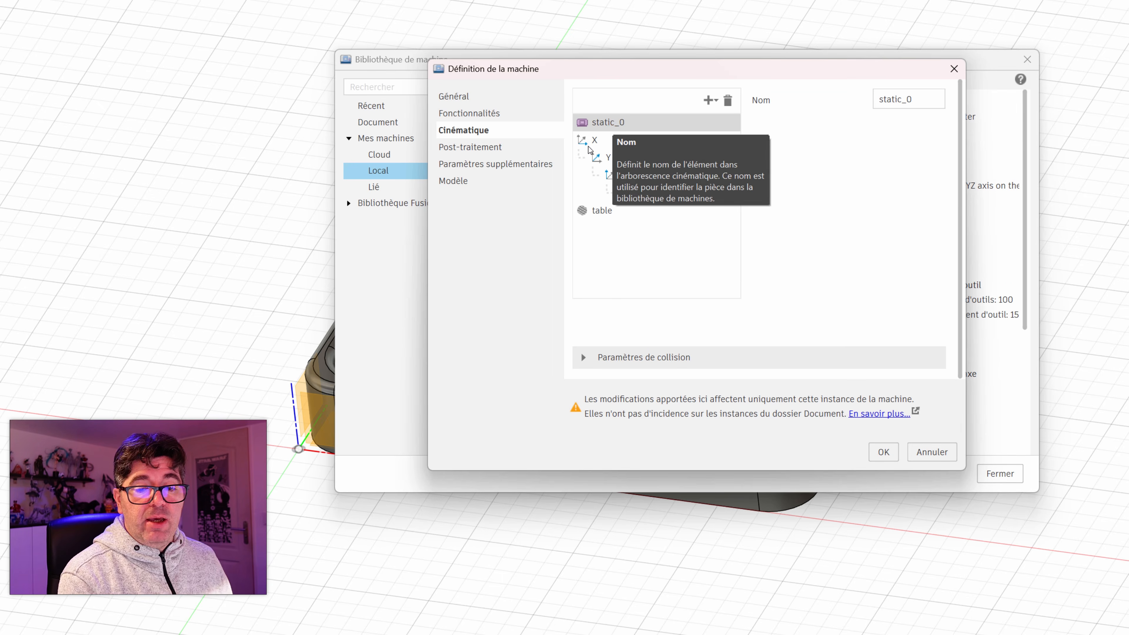
pyautogui.click(594, 139)
pyautogui.click(594, 158)
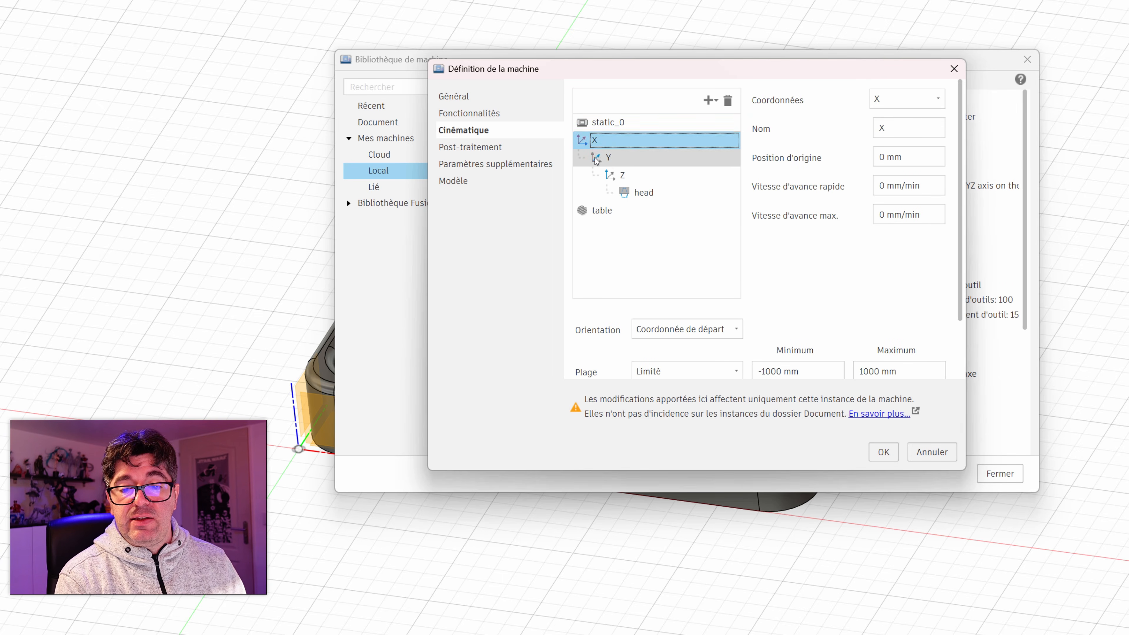
pyautogui.click(610, 176)
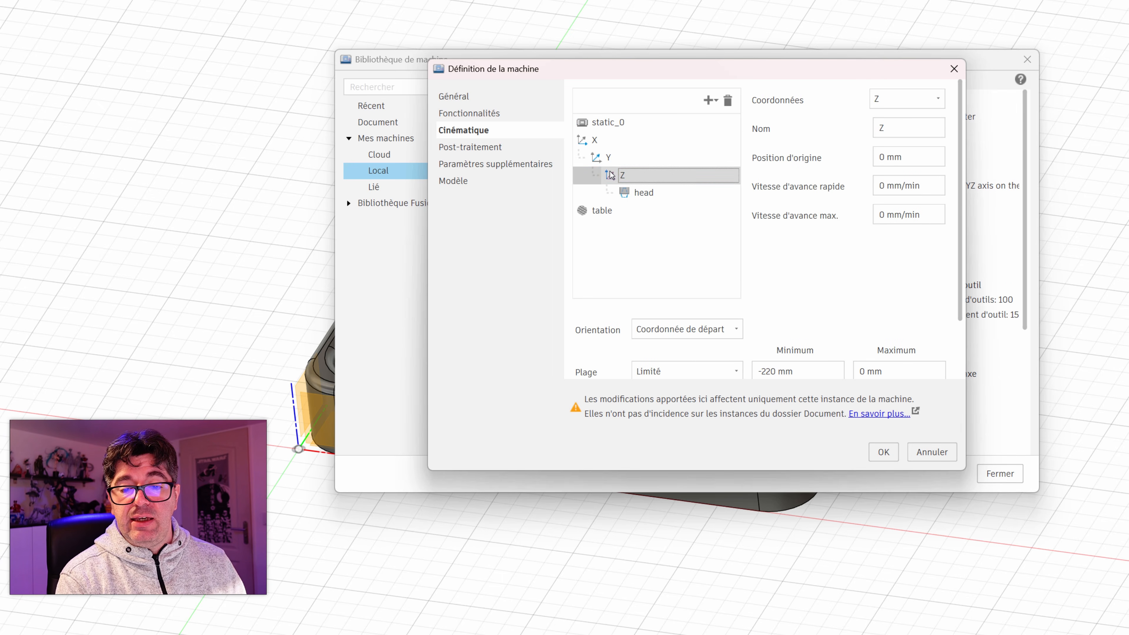
pyautogui.click(624, 192)
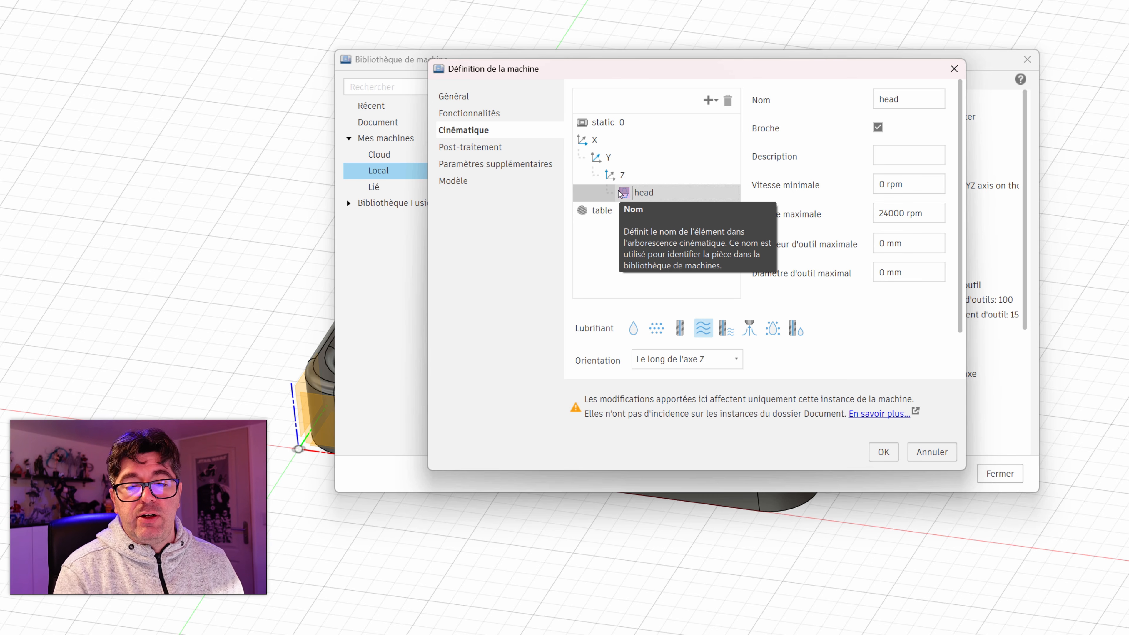
pyautogui.click(585, 143)
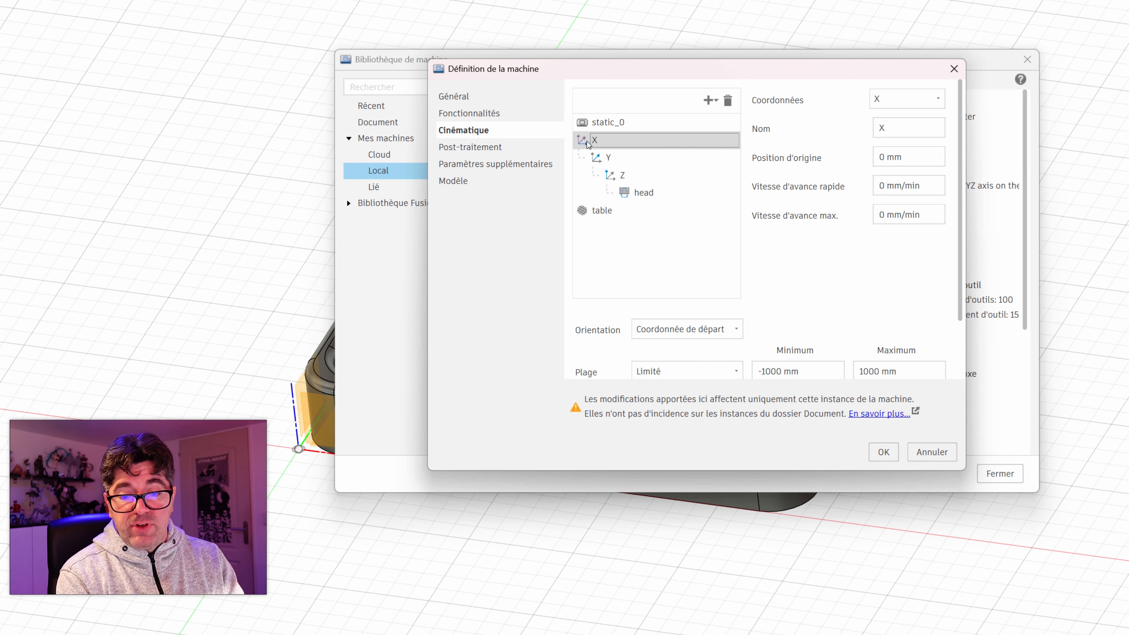
pyautogui.click(601, 159)
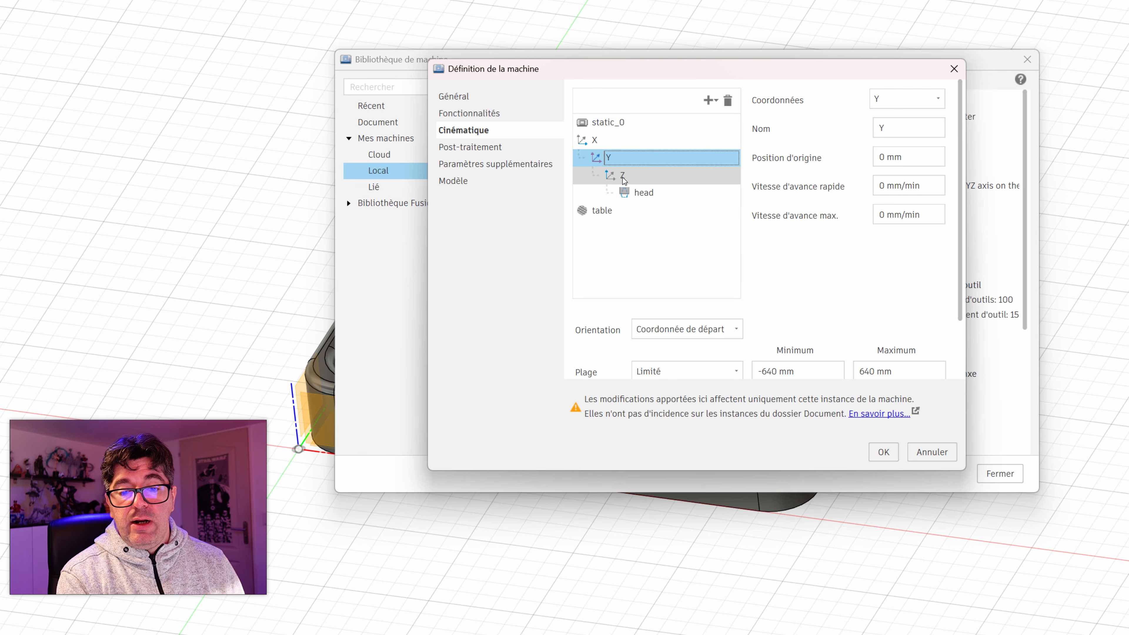
pyautogui.click(633, 194)
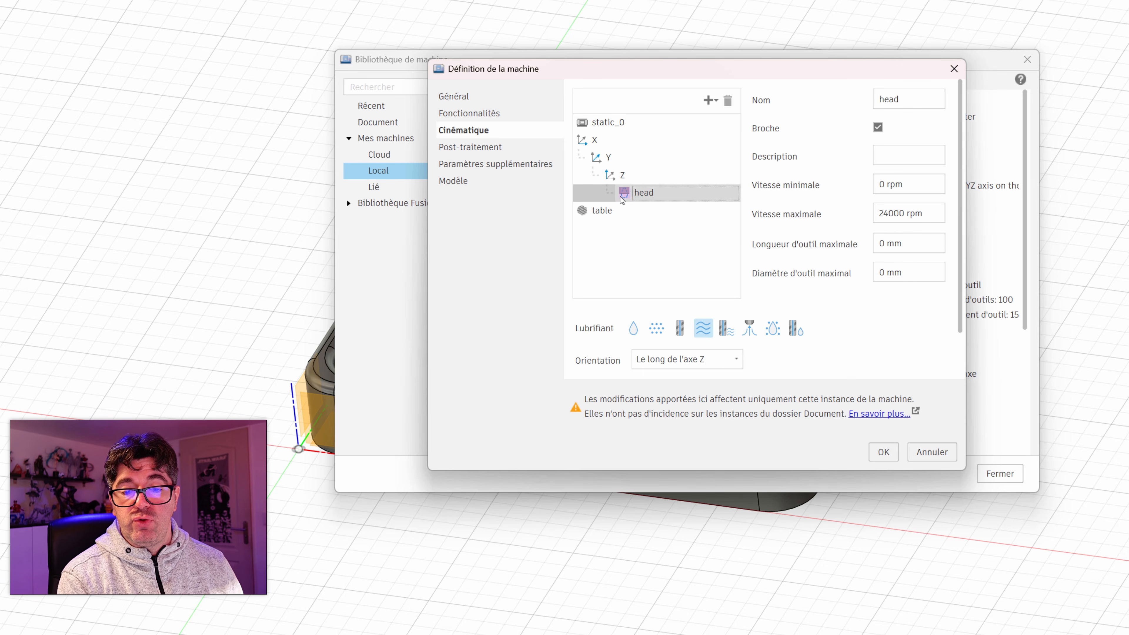
pyautogui.click(591, 211)
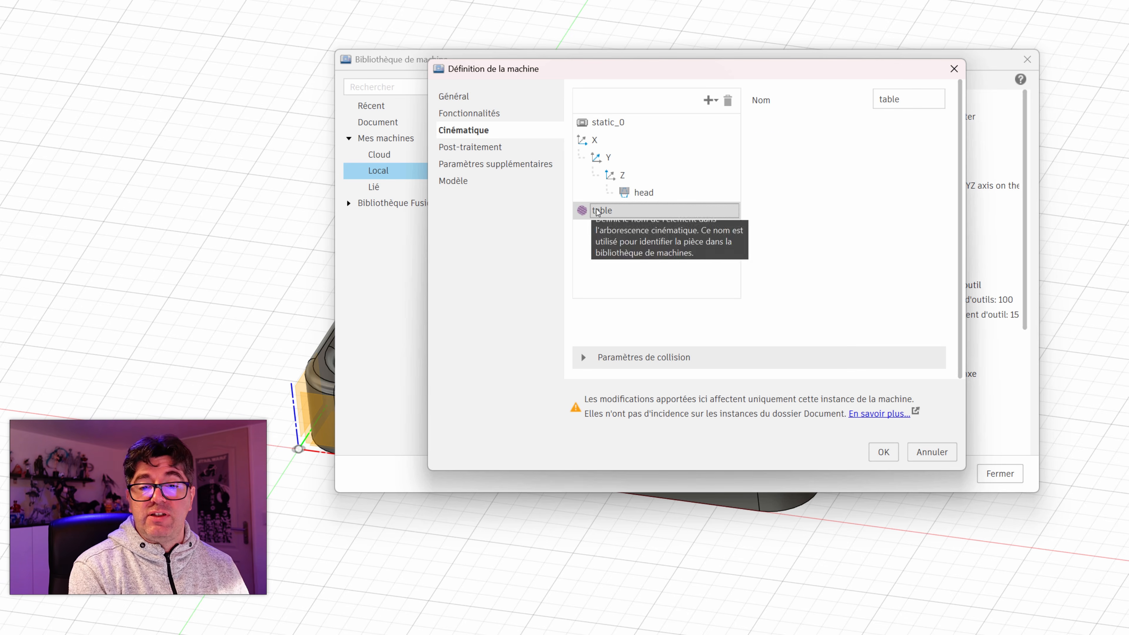
pyautogui.click(624, 174)
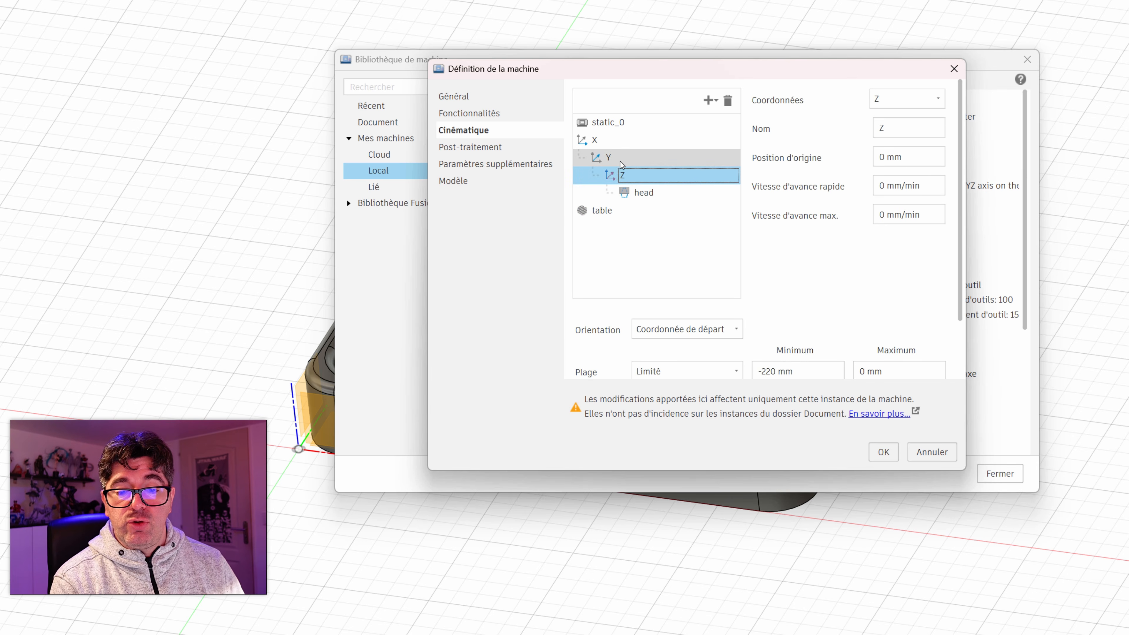
# Step: Try swapping the Y and Z axes in the kinematic tree and restore their original order
pyautogui.moveTo(608, 159); pyautogui.dragTo(633, 180)
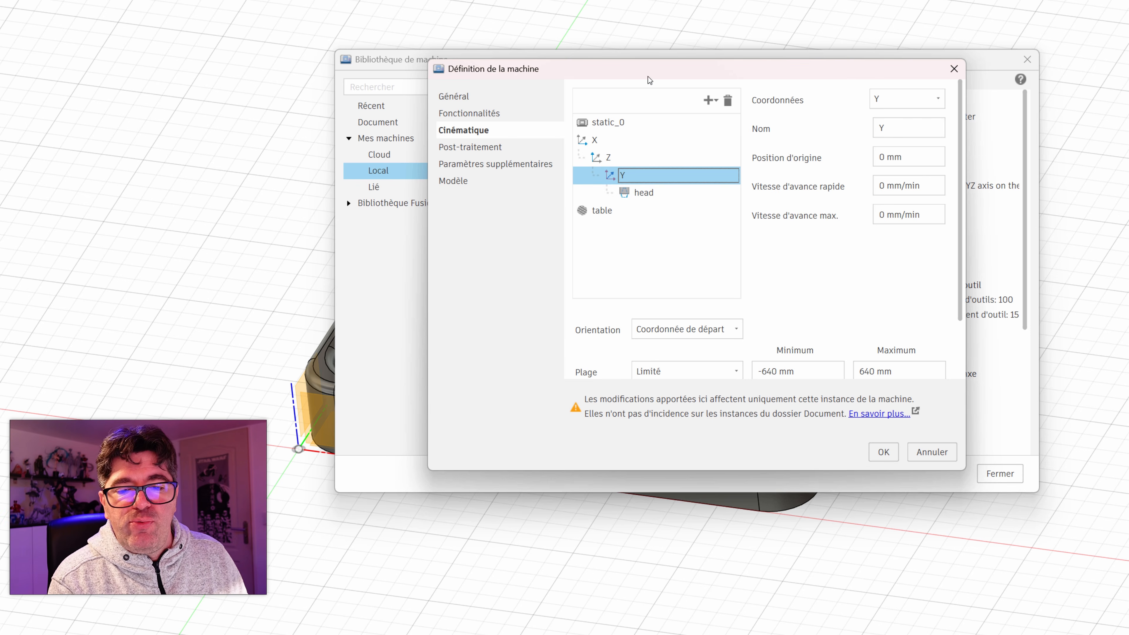
pyautogui.moveTo(596, 157); pyautogui.dragTo(619, 177)
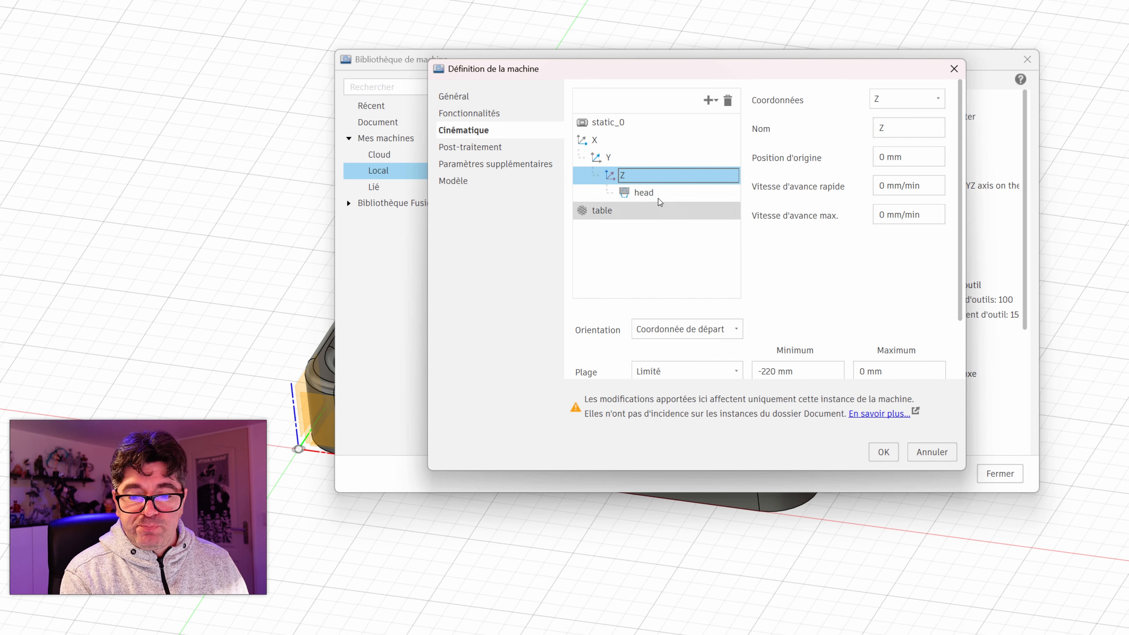
# Step: Set the maximum spindle speed of the machine's head to 12000 rpm
pyautogui.click(646, 196)
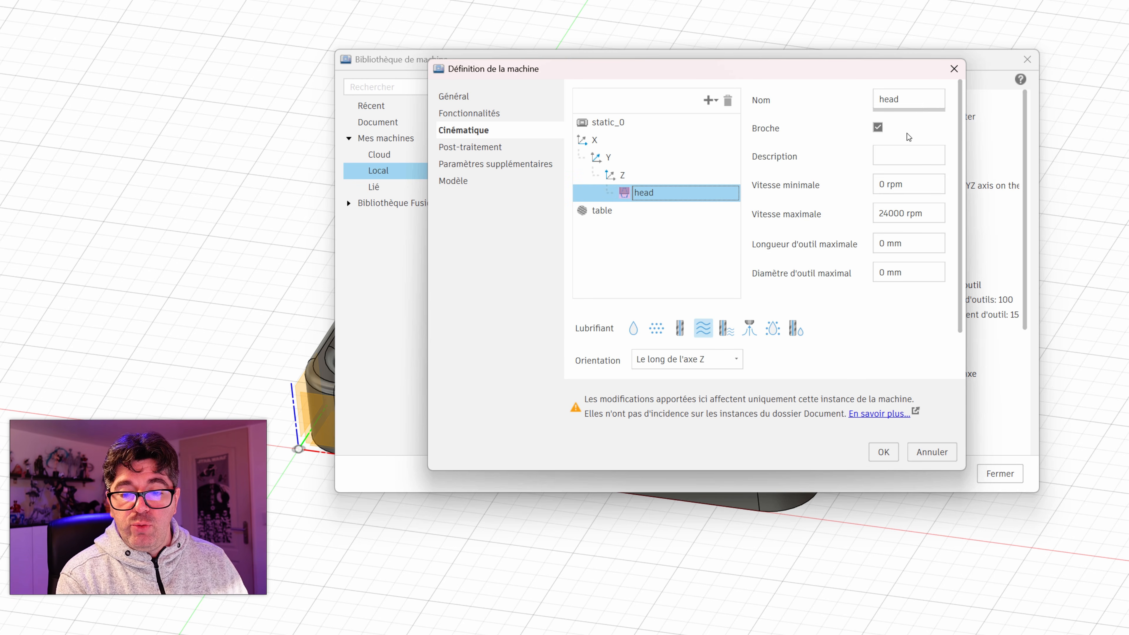
pyautogui.moveTo(888, 214); pyautogui.dragTo(819, 204)
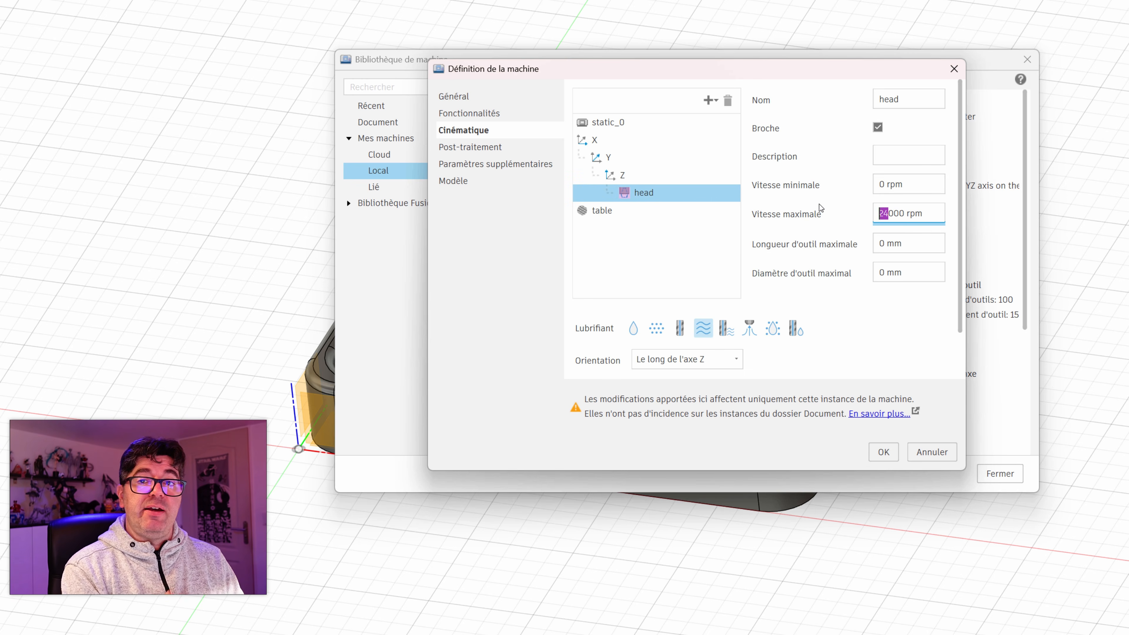
pyautogui.write('12')
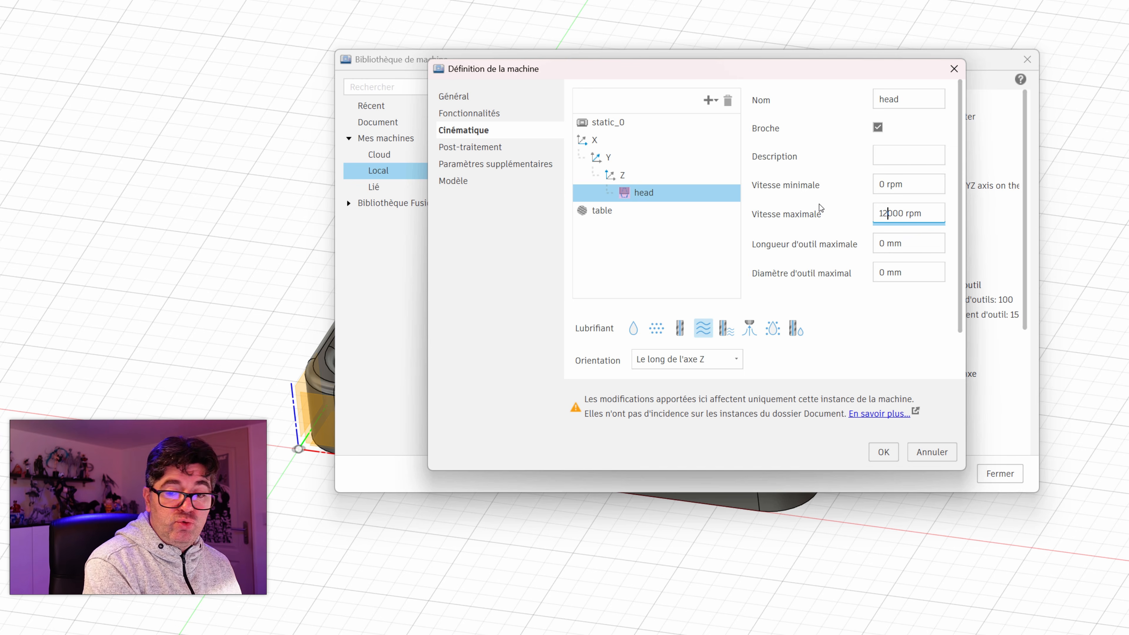
# Step: Turn off the flood coolant option of the machine's head
pyautogui.click(882, 327)
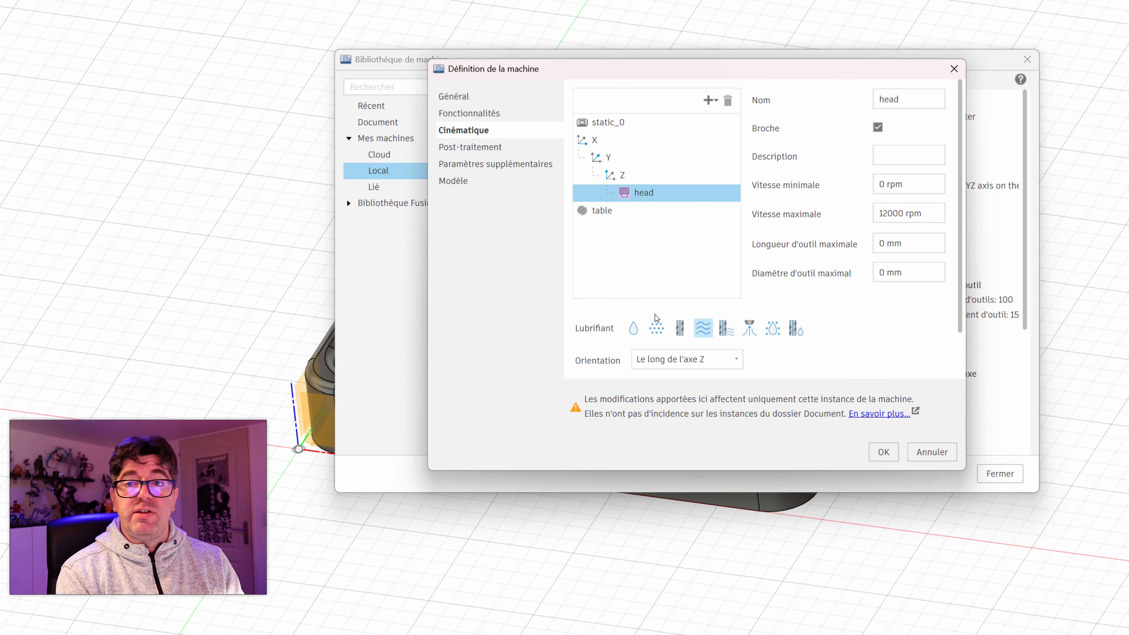
pyautogui.click(706, 334)
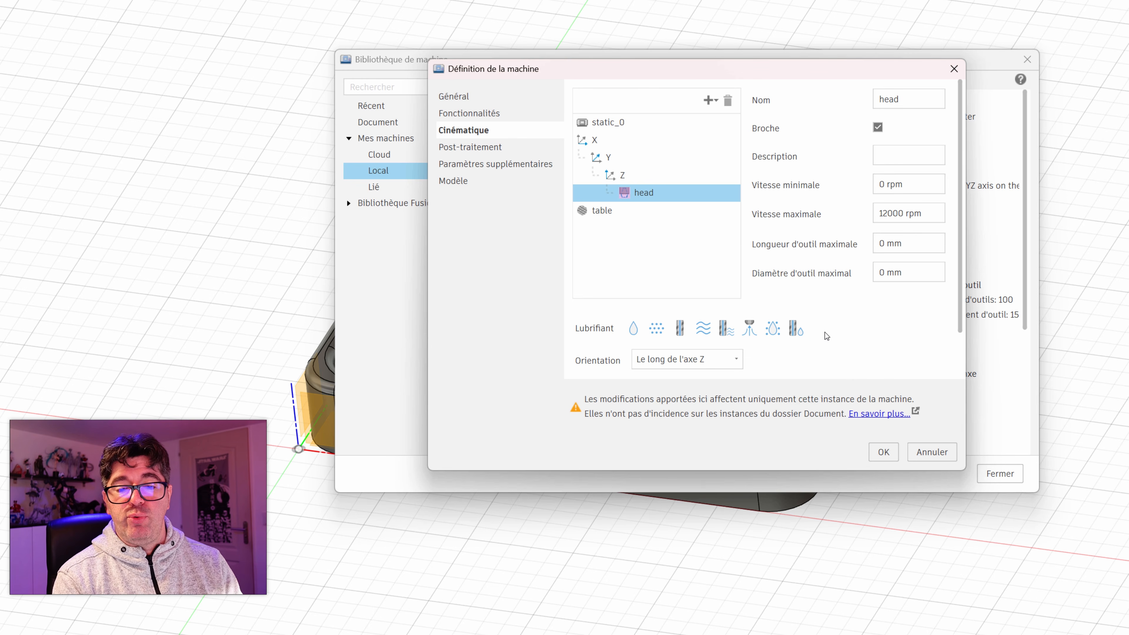
# Step: Examine the table element and the coolant, orientation and collision settings of the head
pyautogui.click(675, 210)
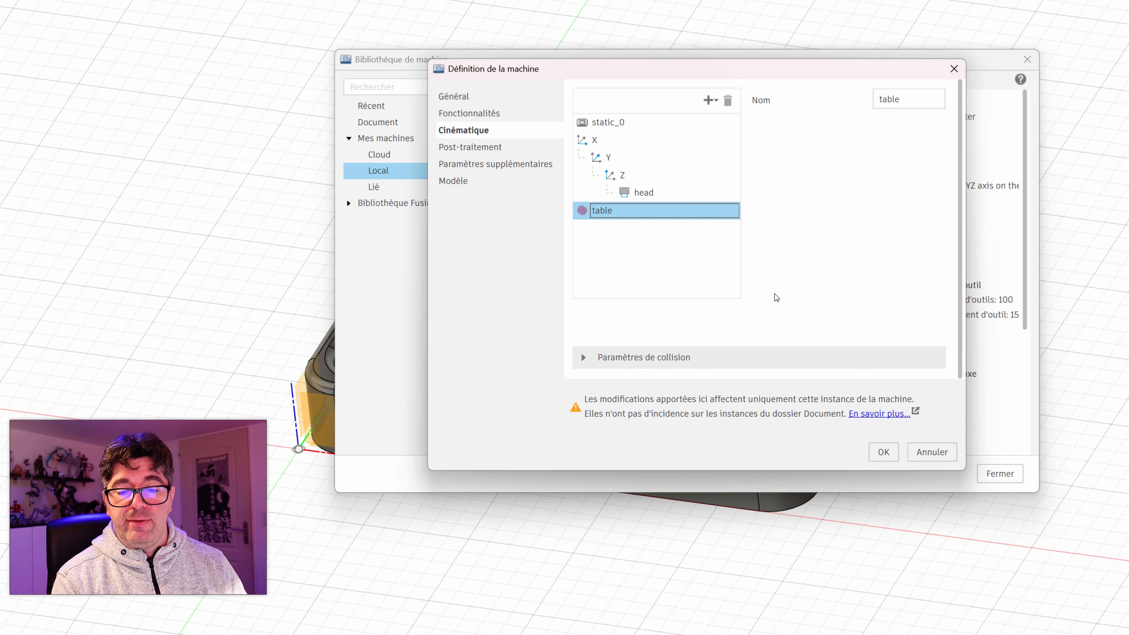
pyautogui.click(643, 192)
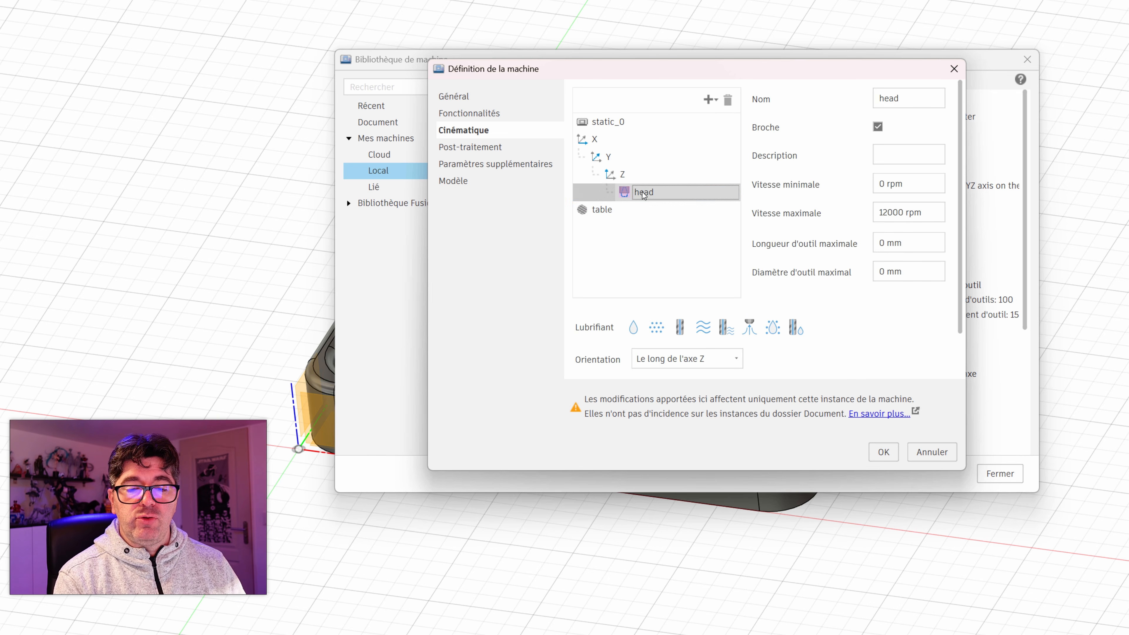
pyautogui.scroll(-2, 673, 377)
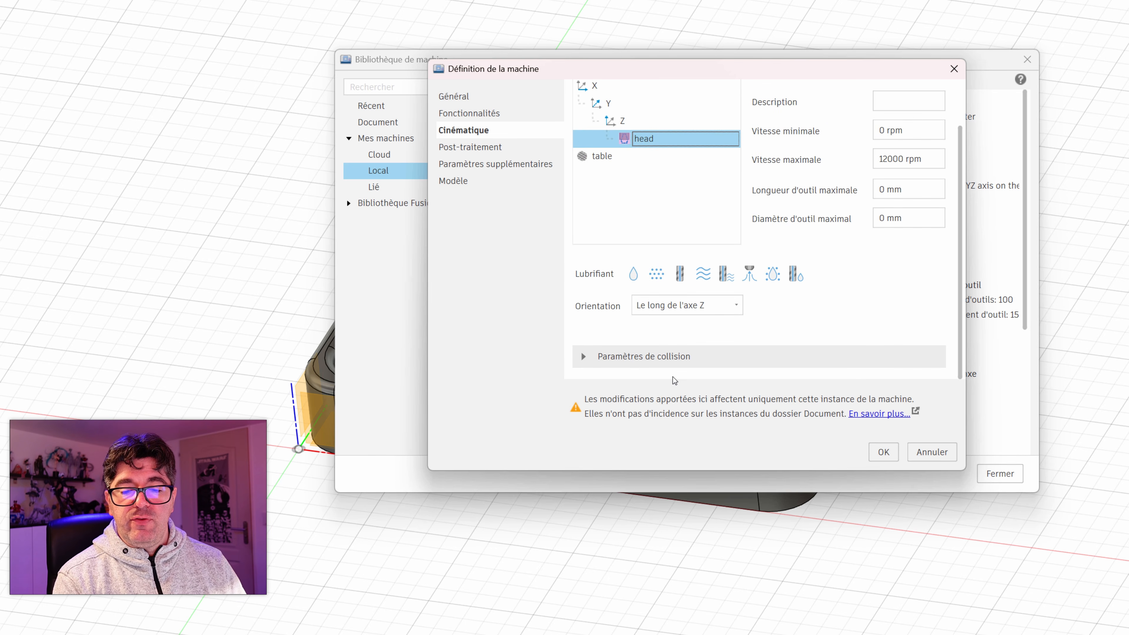
pyautogui.click(596, 357)
pyautogui.scroll(-6, 700, 360)
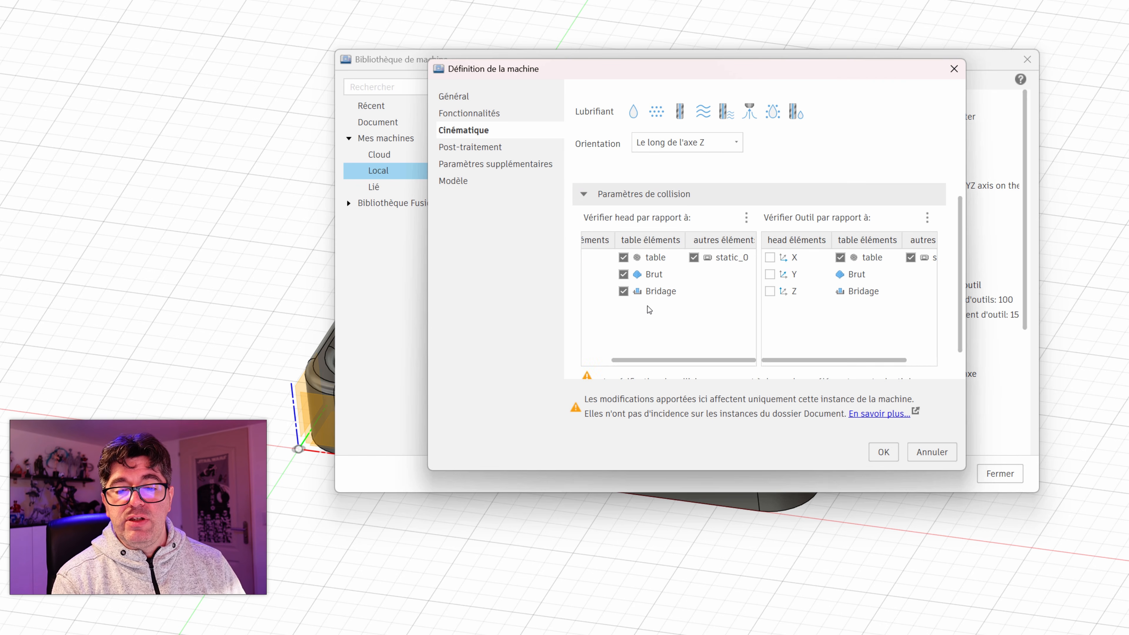
pyautogui.scroll(1, 648, 308)
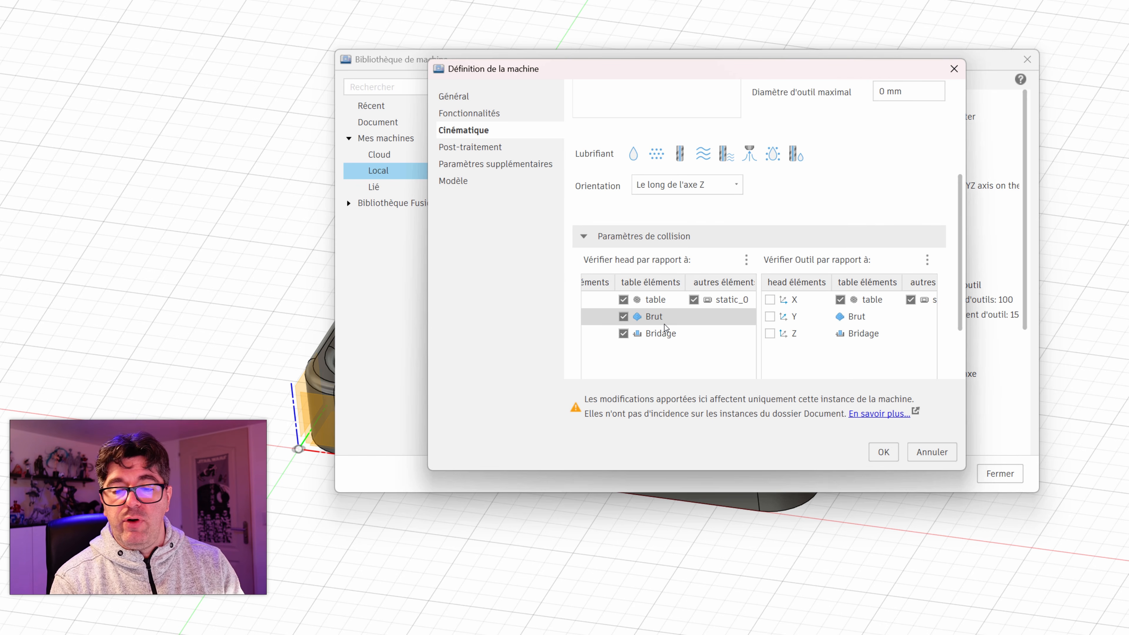
pyautogui.scroll(3, 751, 337)
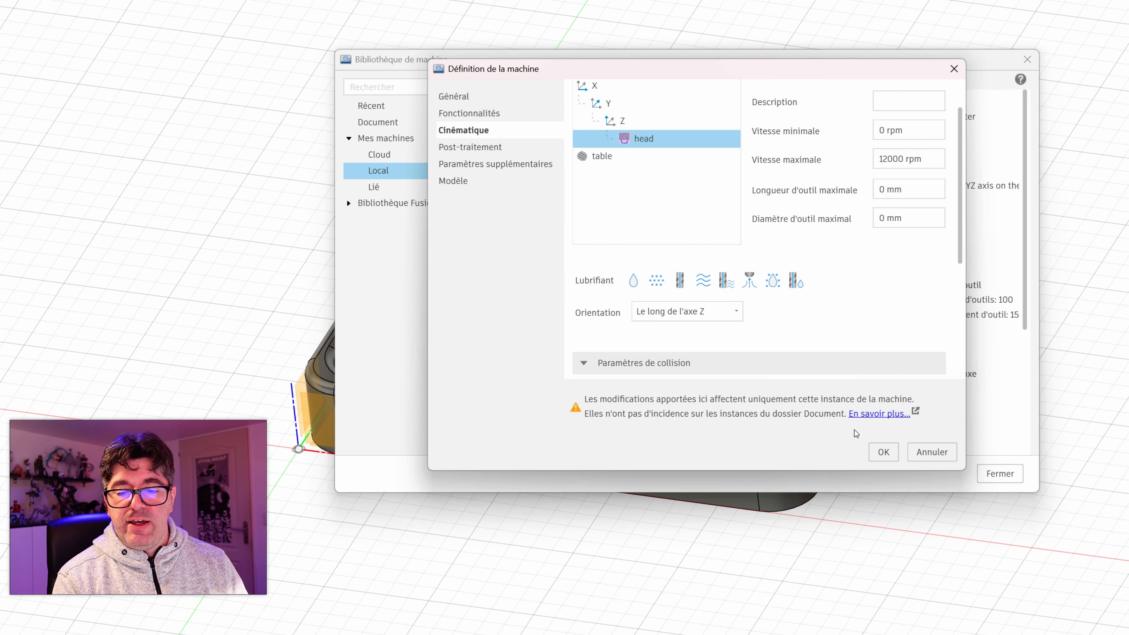
# Step: Browse for a post-processor for the machine and examine the locally stored ones, including Carvera.cps
pyautogui.click(485, 148)
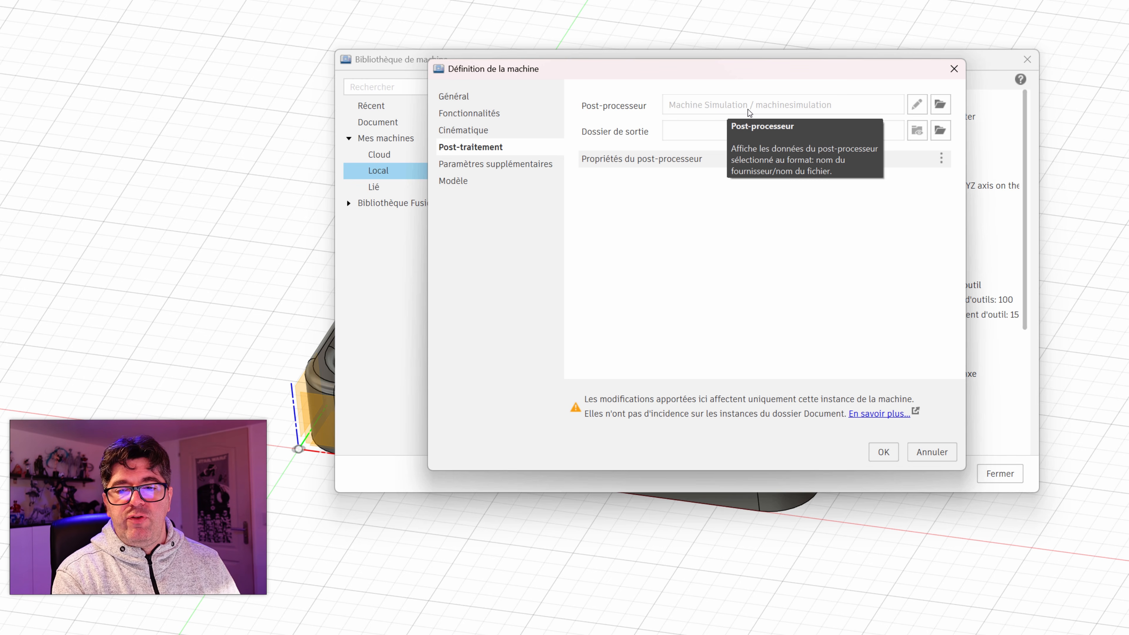
pyautogui.click(939, 107)
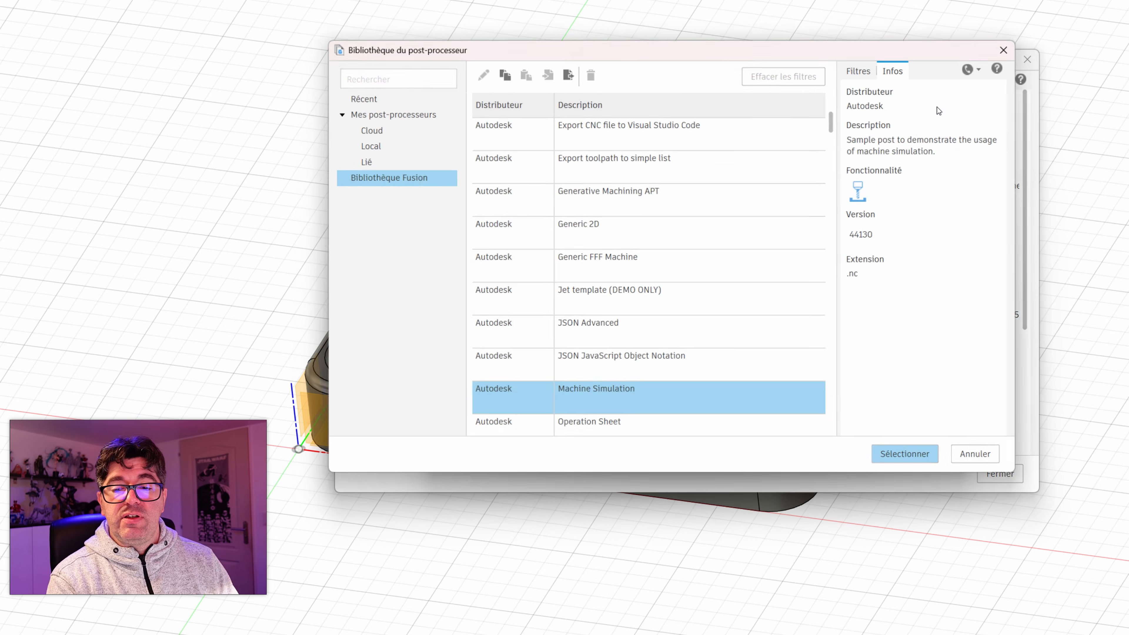
pyautogui.click(373, 142)
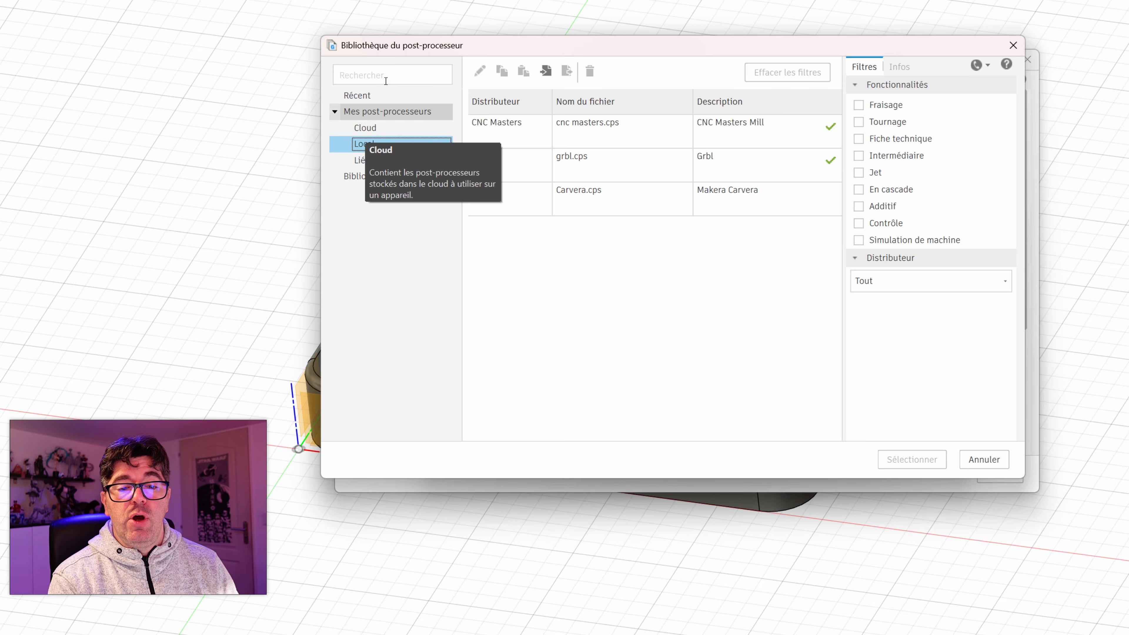
pyautogui.click(398, 149)
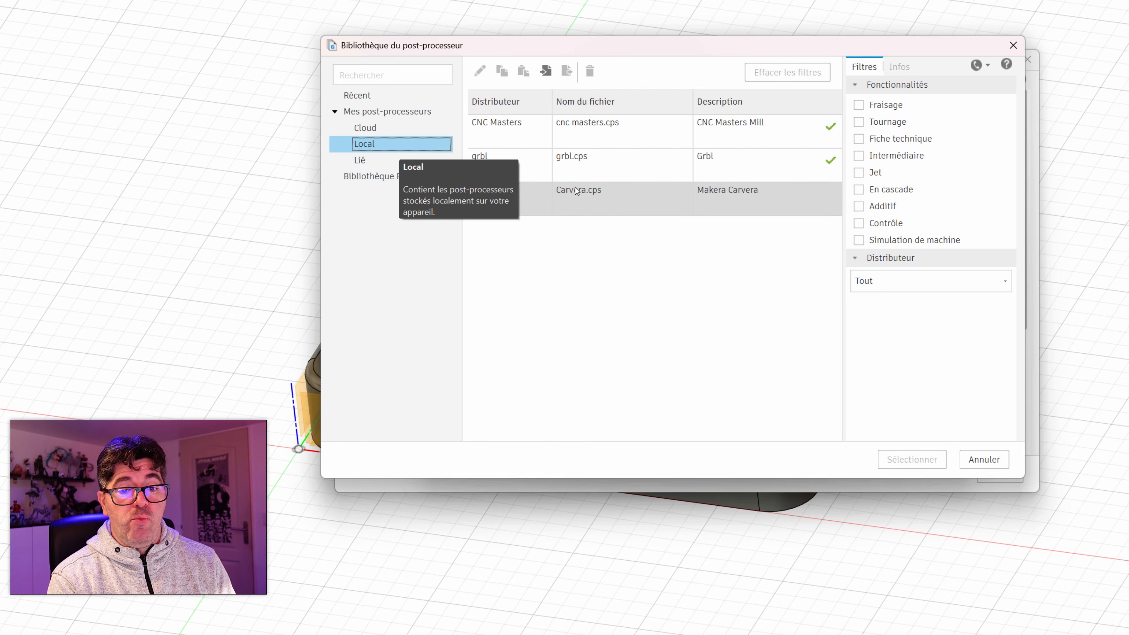
pyautogui.click(591, 208)
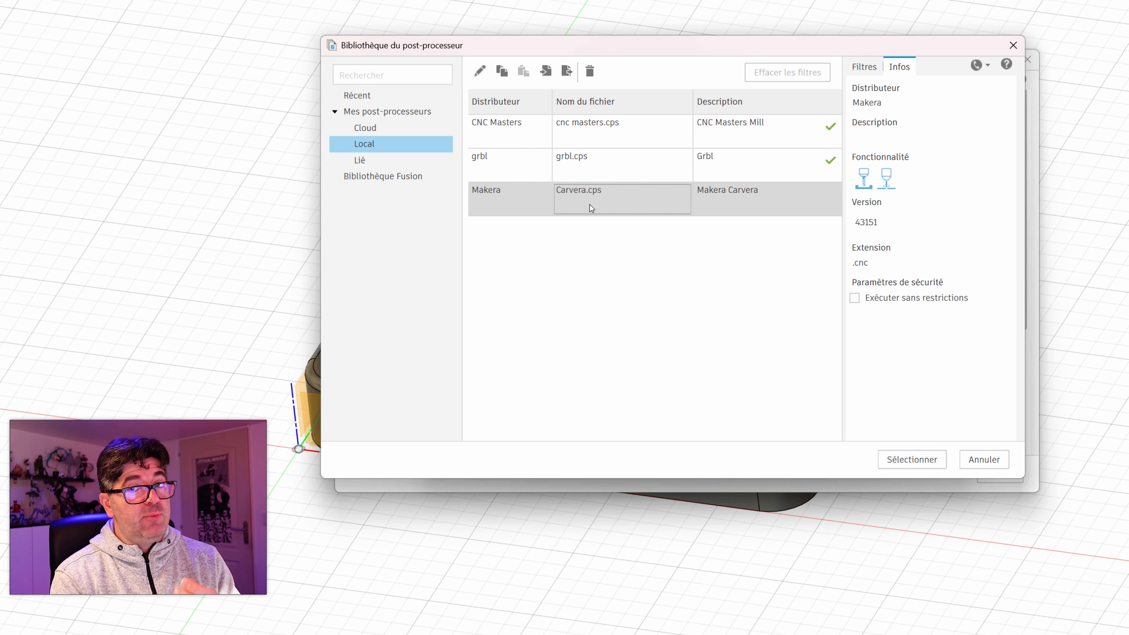
# Step: Filter the Fusion post-processor library to milling and look through the list for Grbl
pyautogui.click(398, 178)
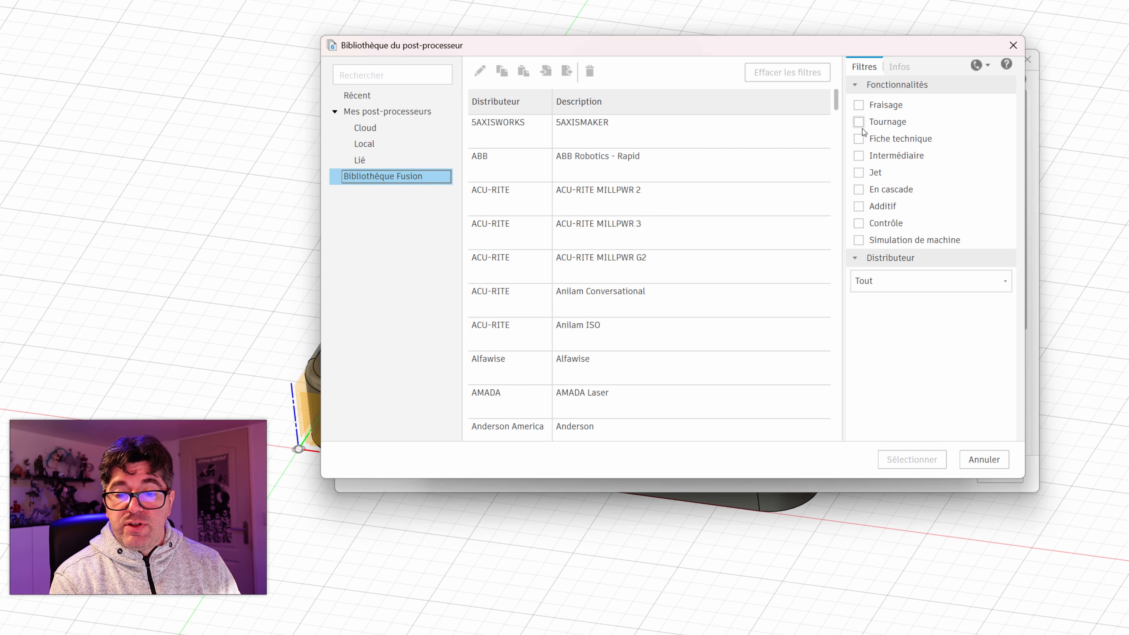
pyautogui.click(859, 107)
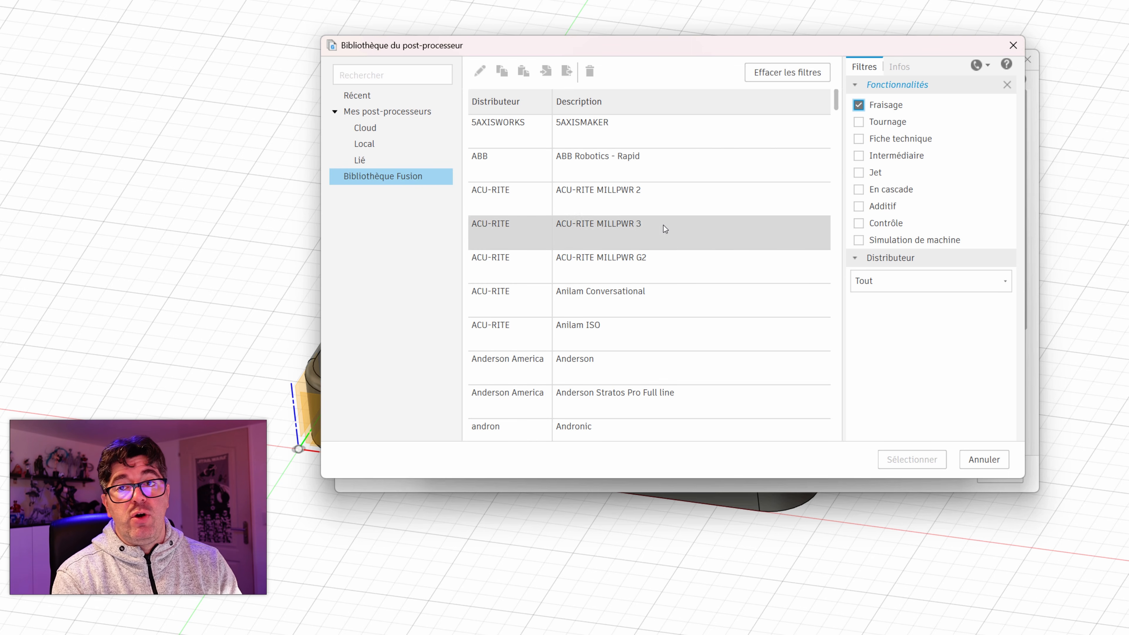
pyautogui.scroll(-15, 619, 295)
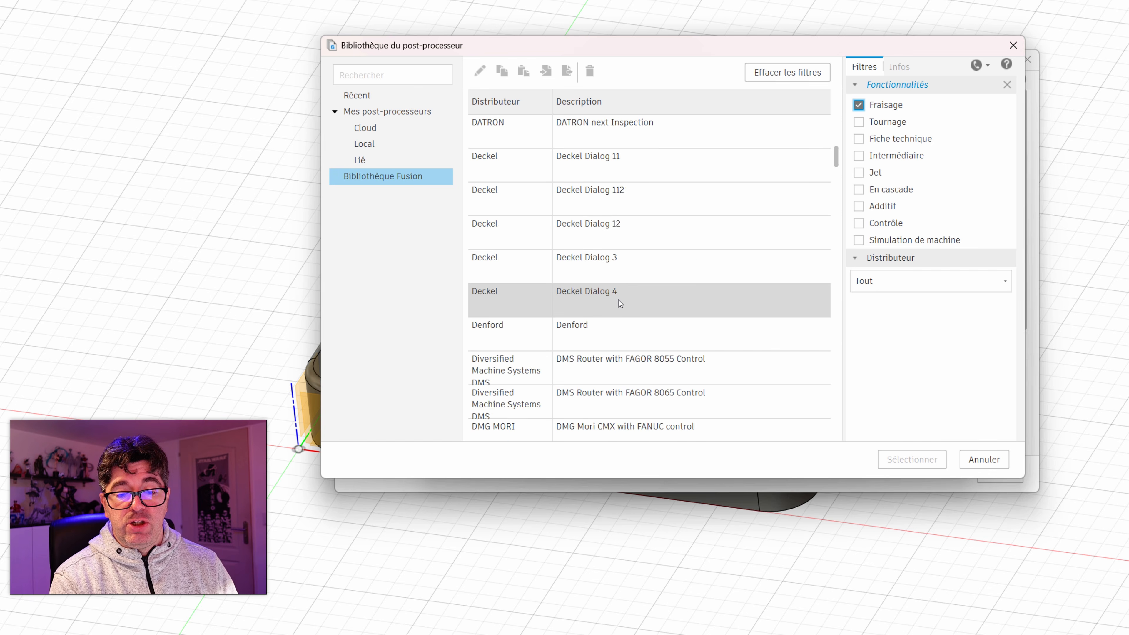
pyautogui.scroll(-10, 616, 305)
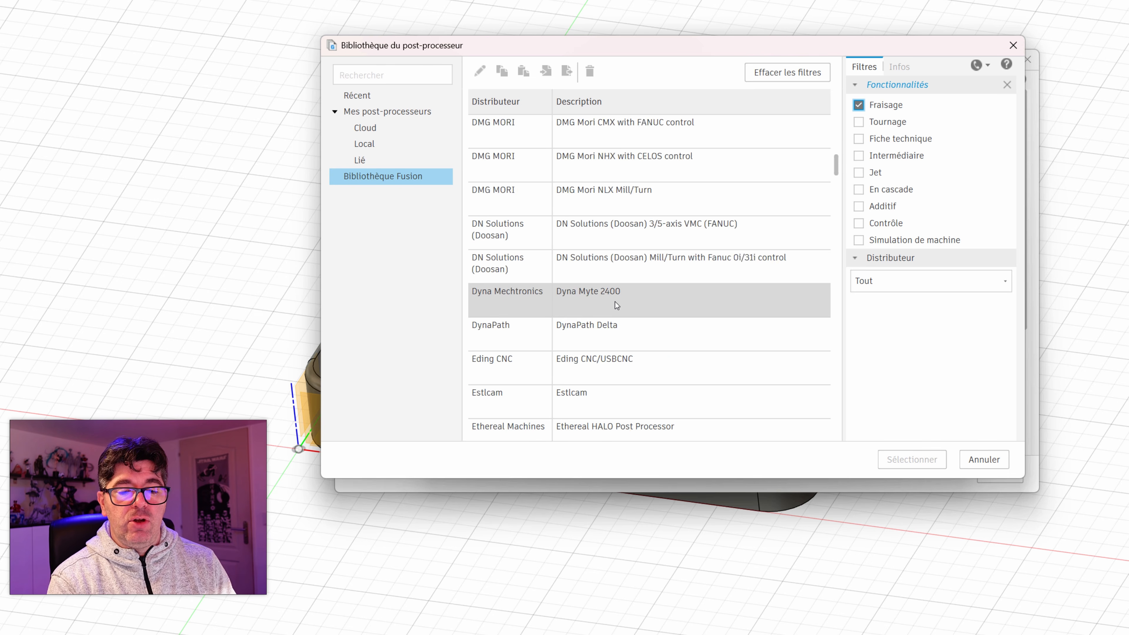
pyautogui.scroll(-15, 615, 301)
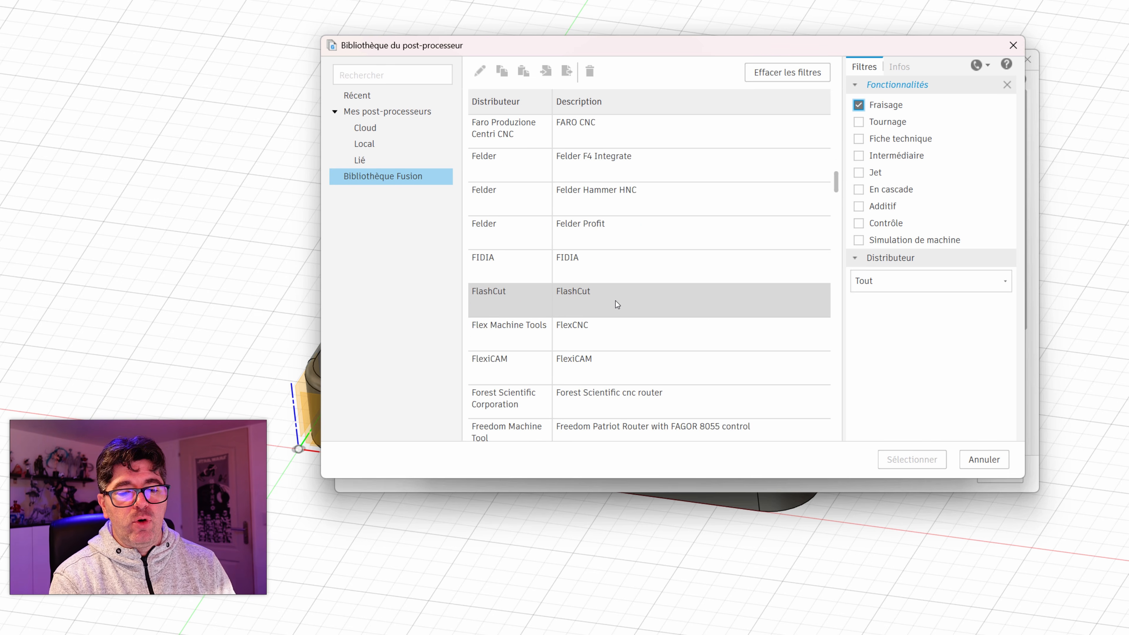
pyautogui.scroll(10, 617, 300)
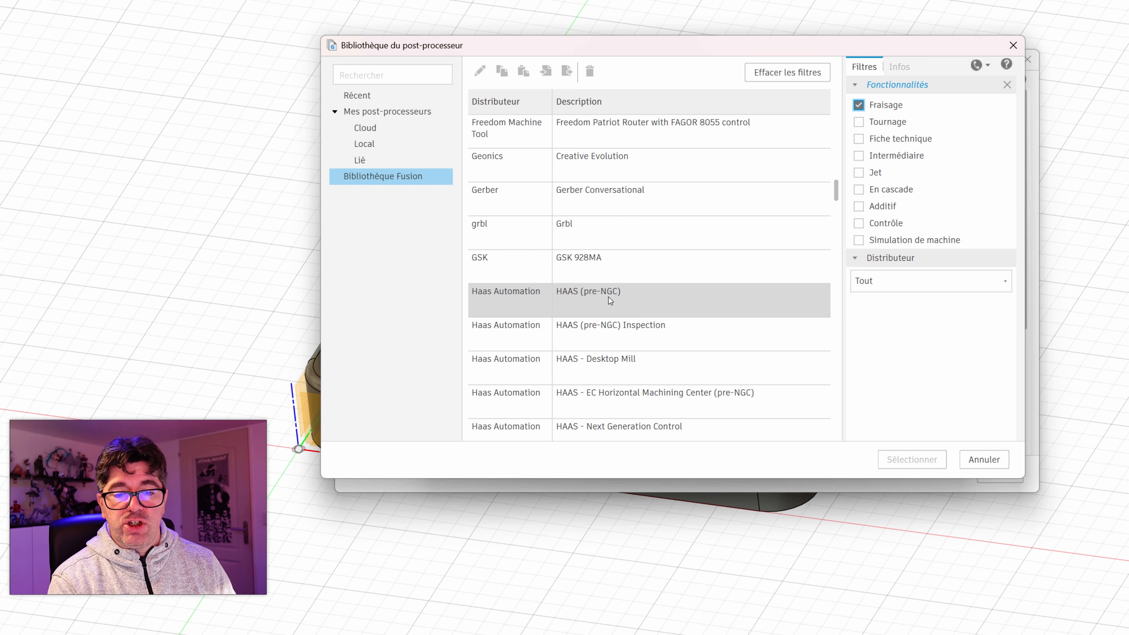
# Step: Try to assign the Grbl post-processor from the Fusion library to the machine
pyautogui.click(616, 235)
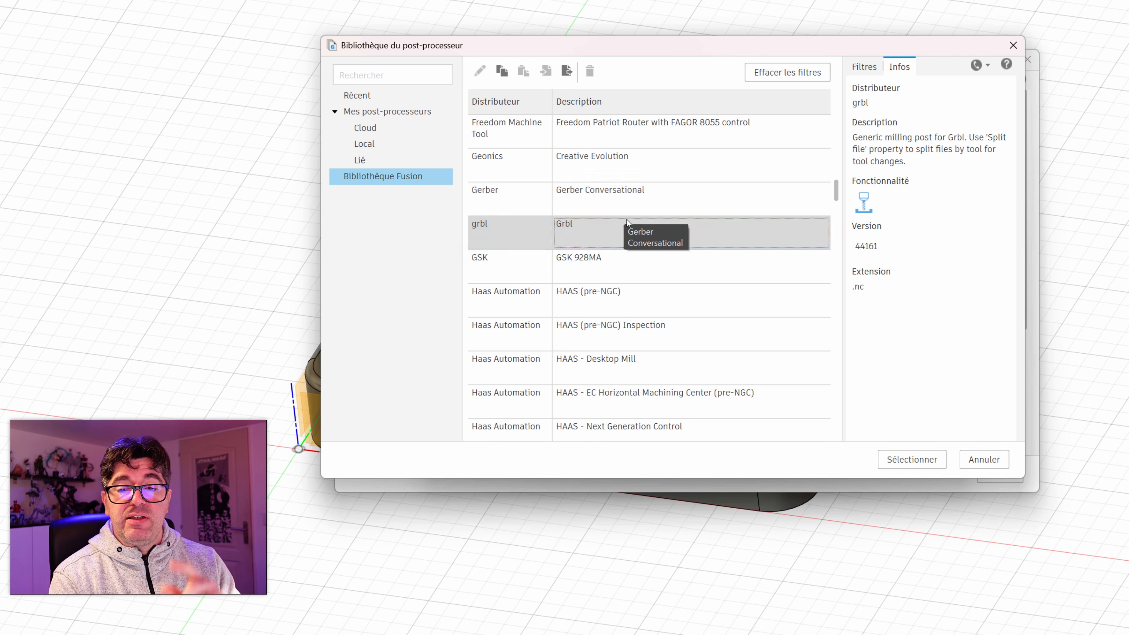
pyautogui.click(851, 67)
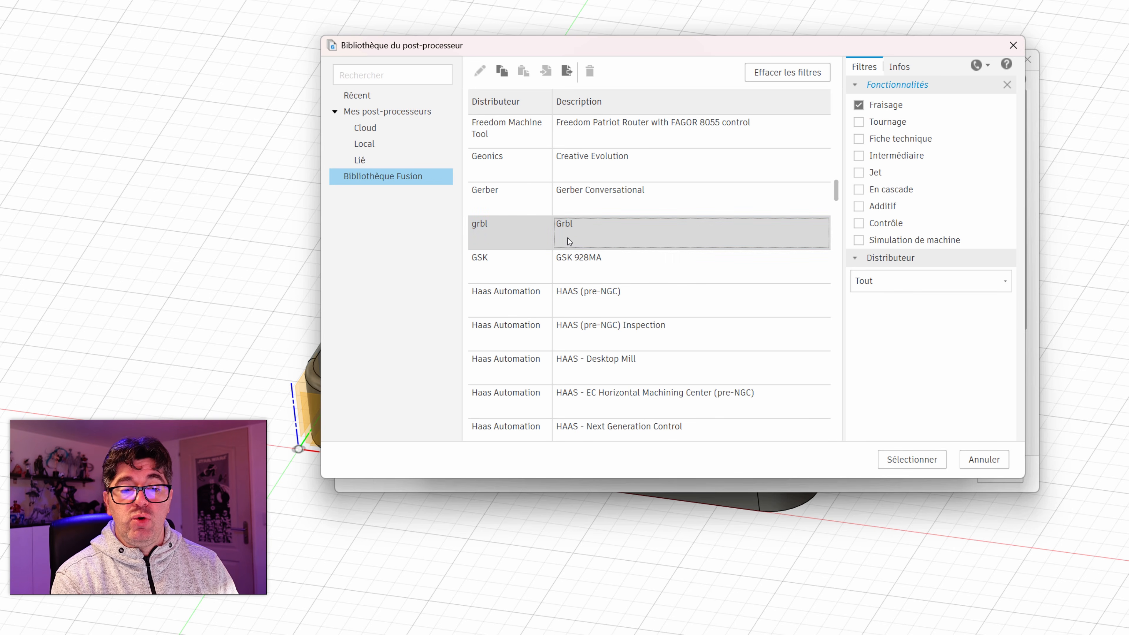
pyautogui.moveTo(588, 226)
pyautogui.mouseDown()
pyautogui.moveTo(597, 236)
pyautogui.moveTo(563, 151)
pyautogui.moveTo(400, 130)
pyautogui.moveTo(363, 147)
pyautogui.moveTo(370, 129)
pyautogui.moveTo(523, 209)
pyautogui.moveTo(608, 231)
pyautogui.mouseUp()
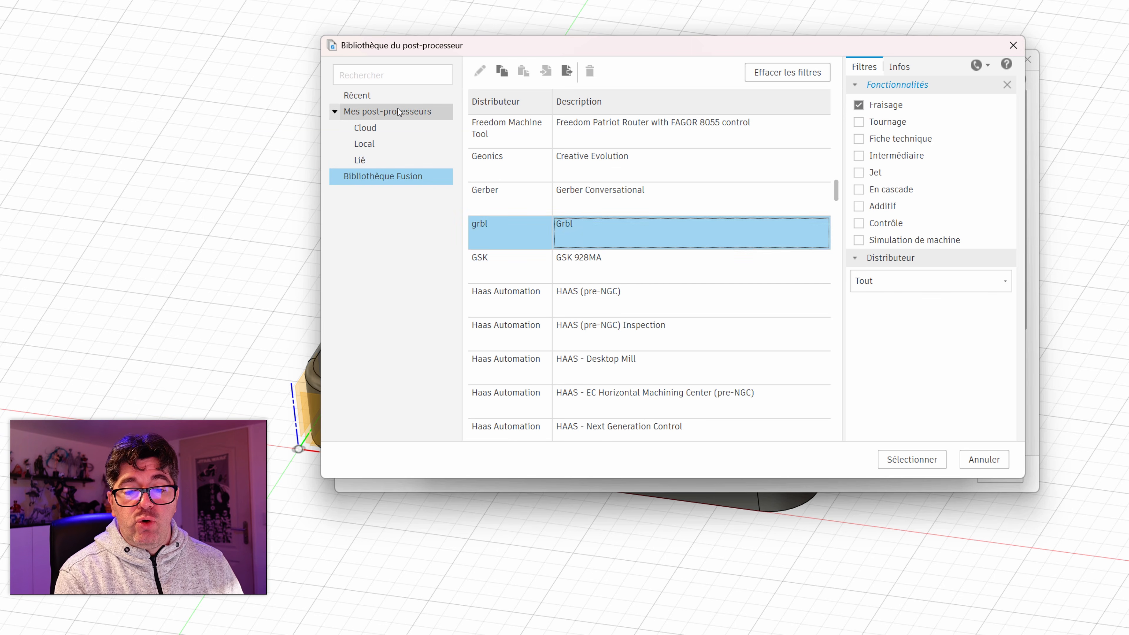
pyautogui.moveTo(586, 238); pyautogui.dragTo(625, 242)
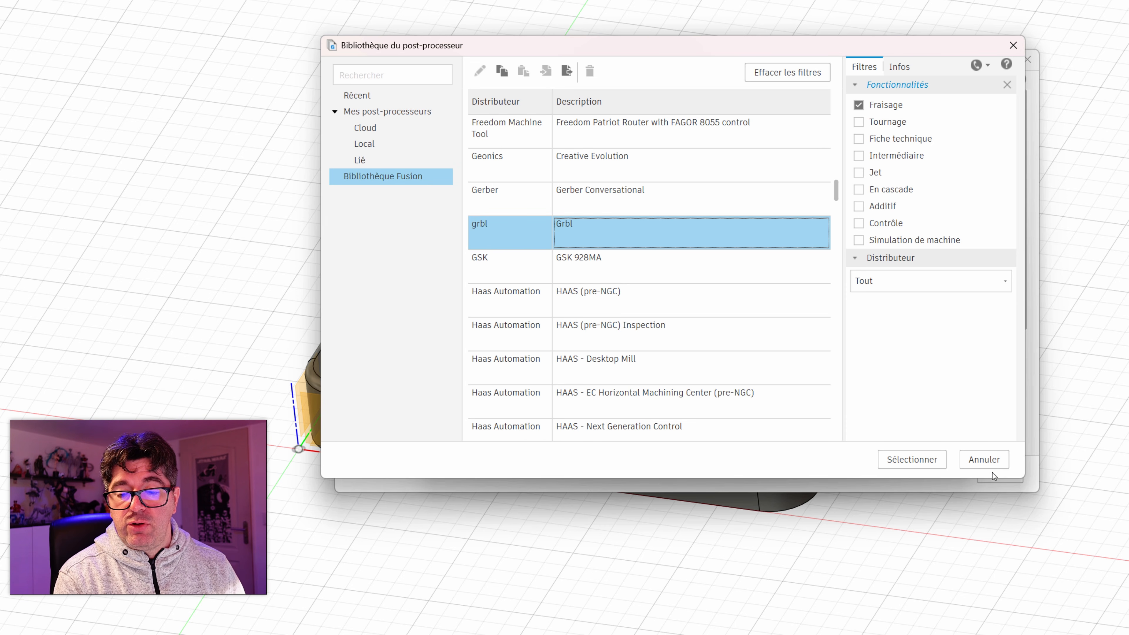
pyautogui.click(921, 458)
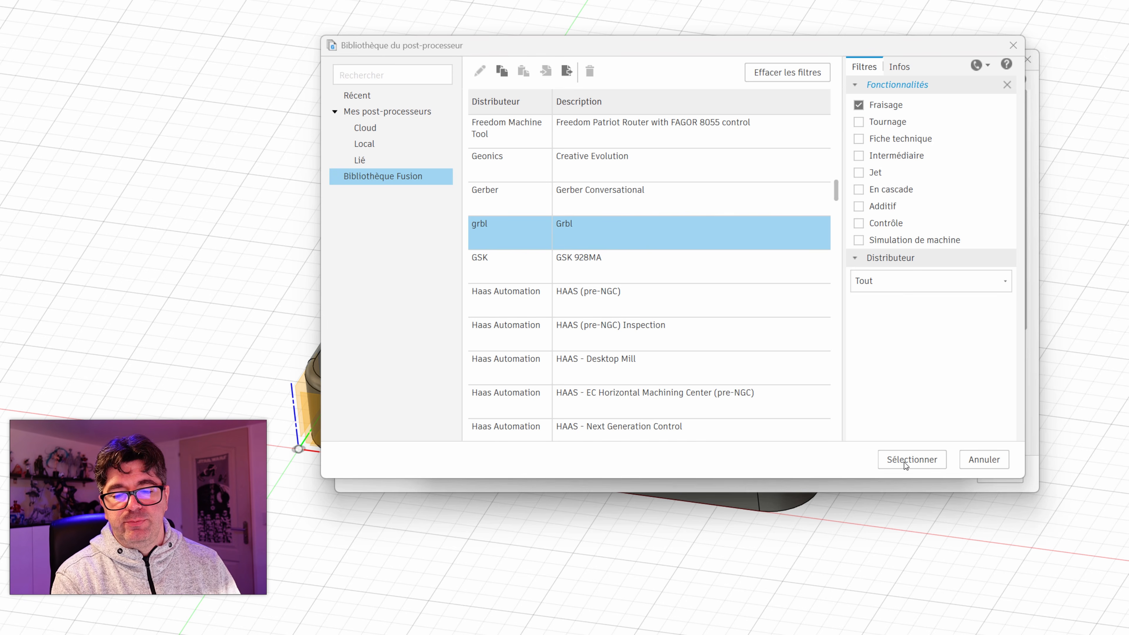
# Step: Assign the locally stored grbl.cps post-processor to the machine
pyautogui.click(378, 148)
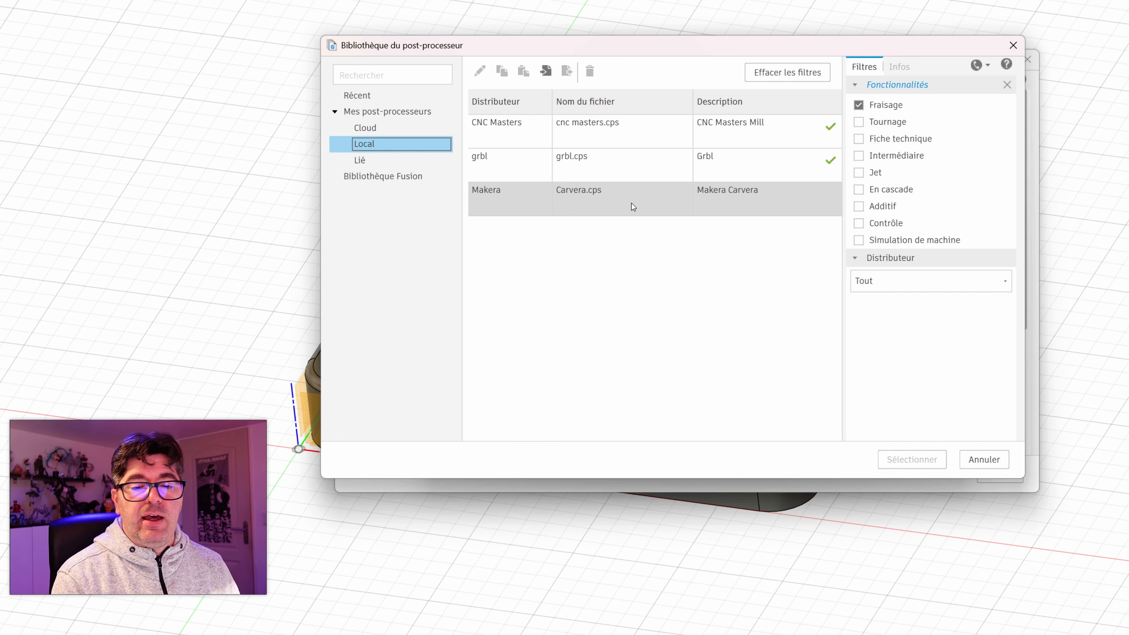
pyautogui.click(479, 160)
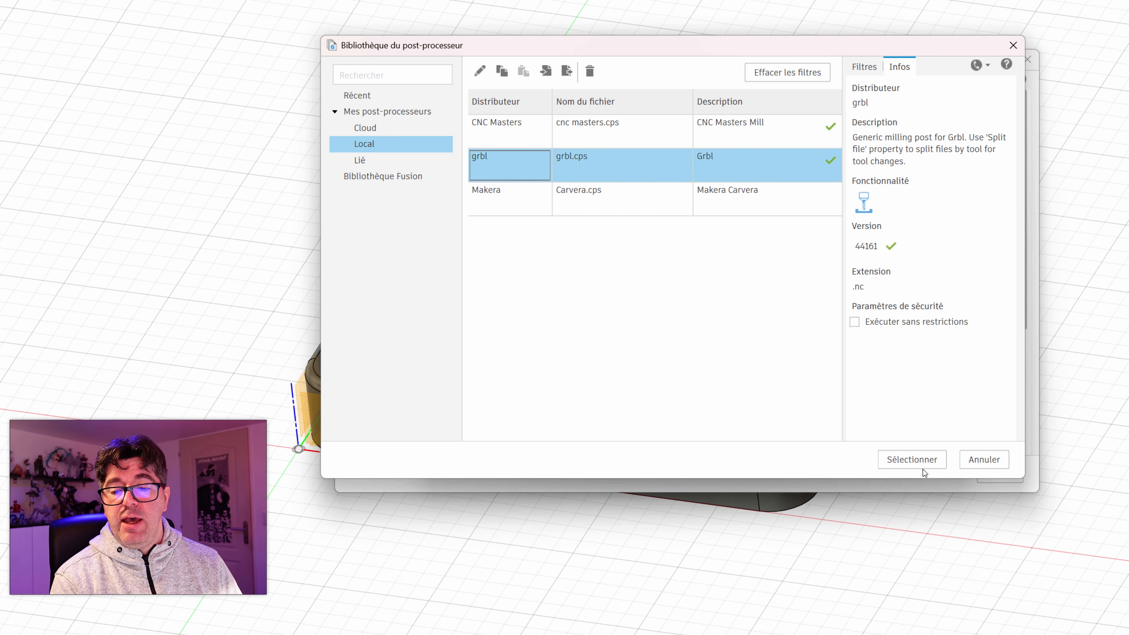
pyautogui.click(912, 459)
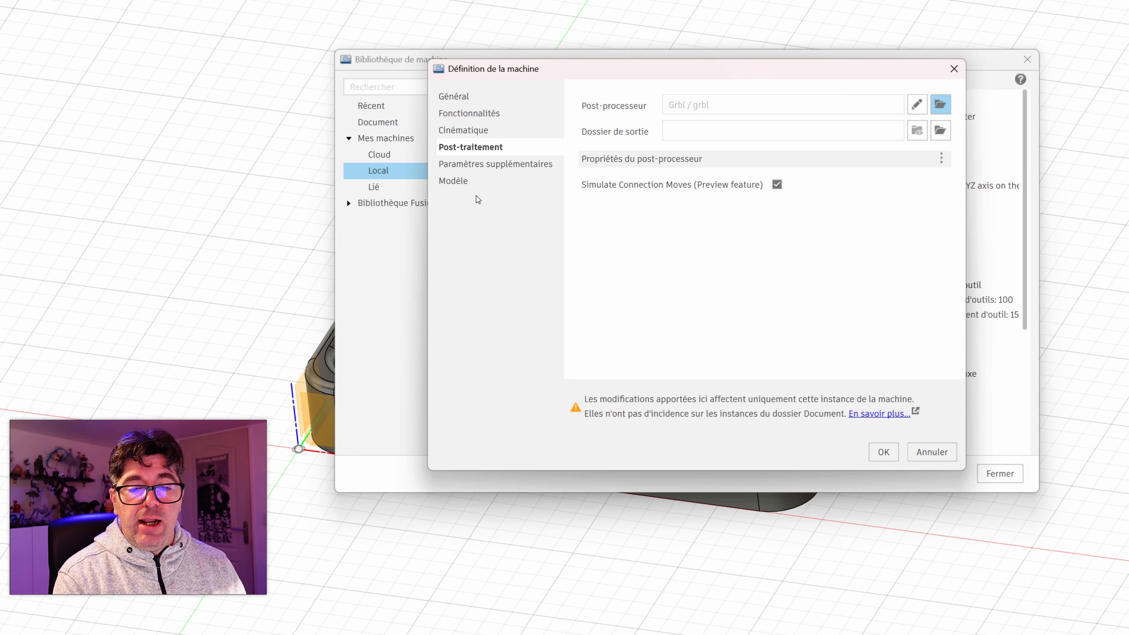
# Step: Remove the generic router 3D model linked to the machine and save the machine definition
pyautogui.click(501, 165)
pyautogui.click(457, 181)
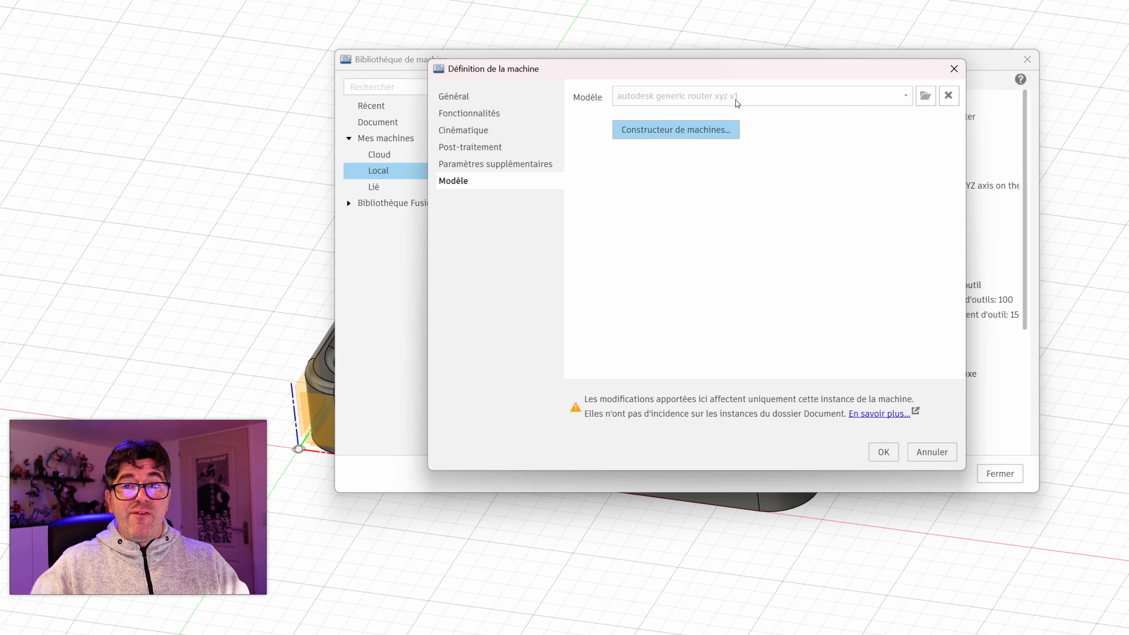
pyautogui.moveTo(736, 99)
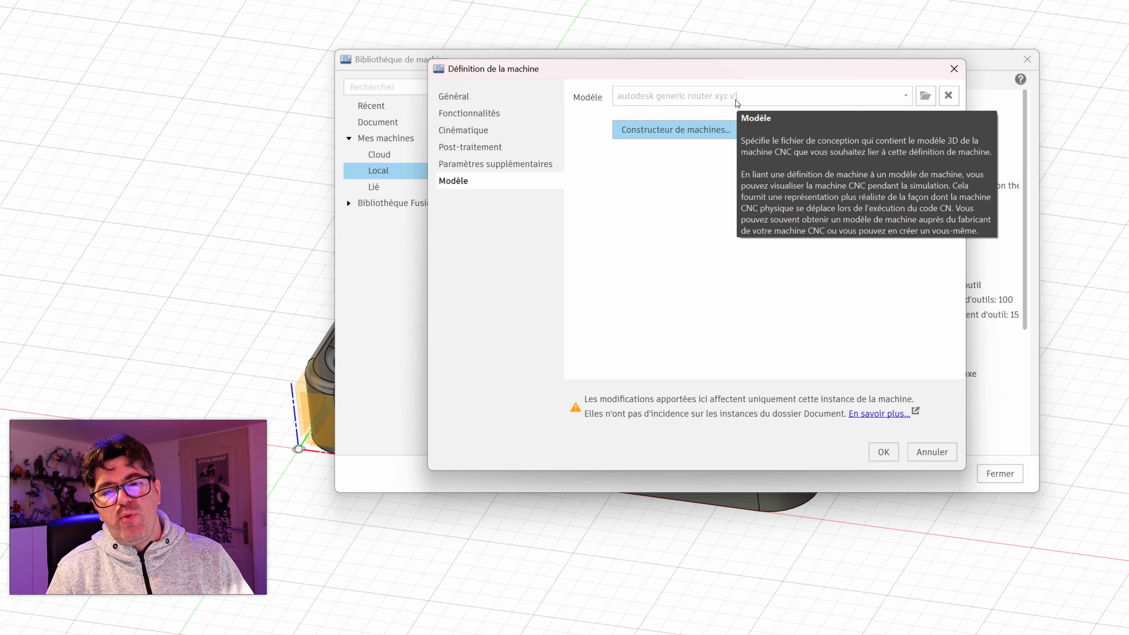
pyautogui.click(947, 96)
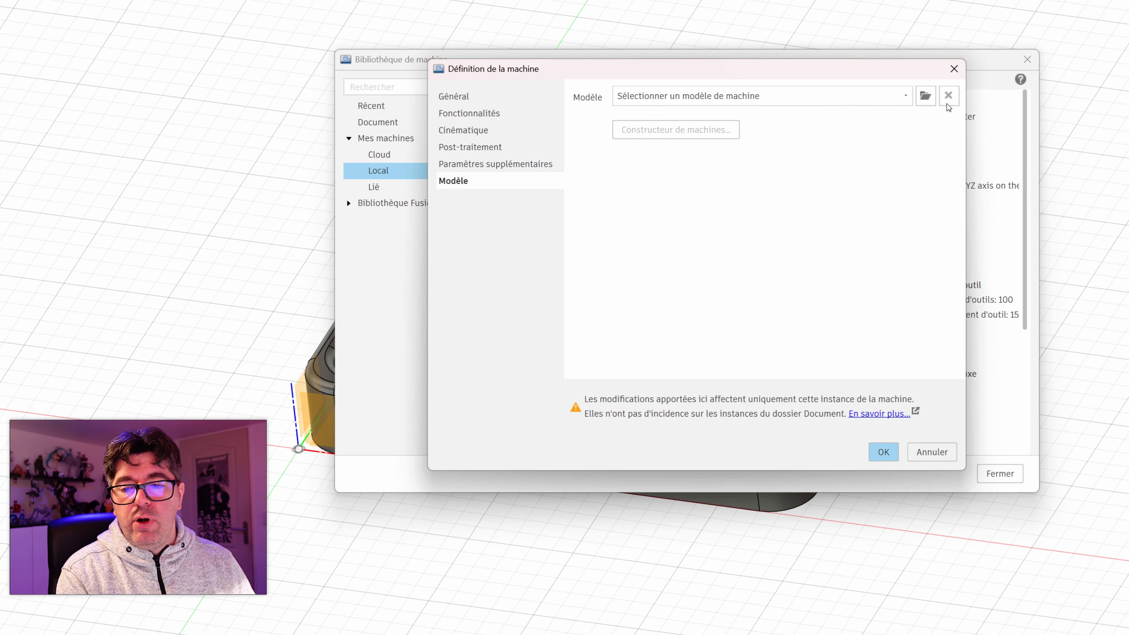
pyautogui.click(883, 452)
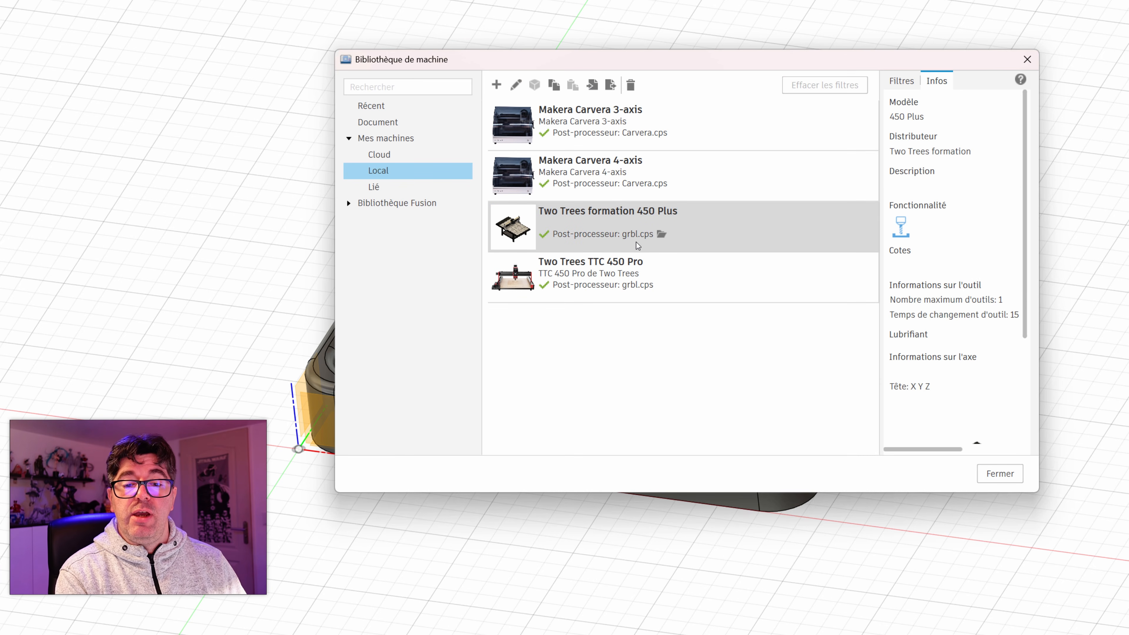
# Step: Open the local Two Trees TTC 450 Pro machine for editing and examine its general and capability settings
pyautogui.click(578, 278)
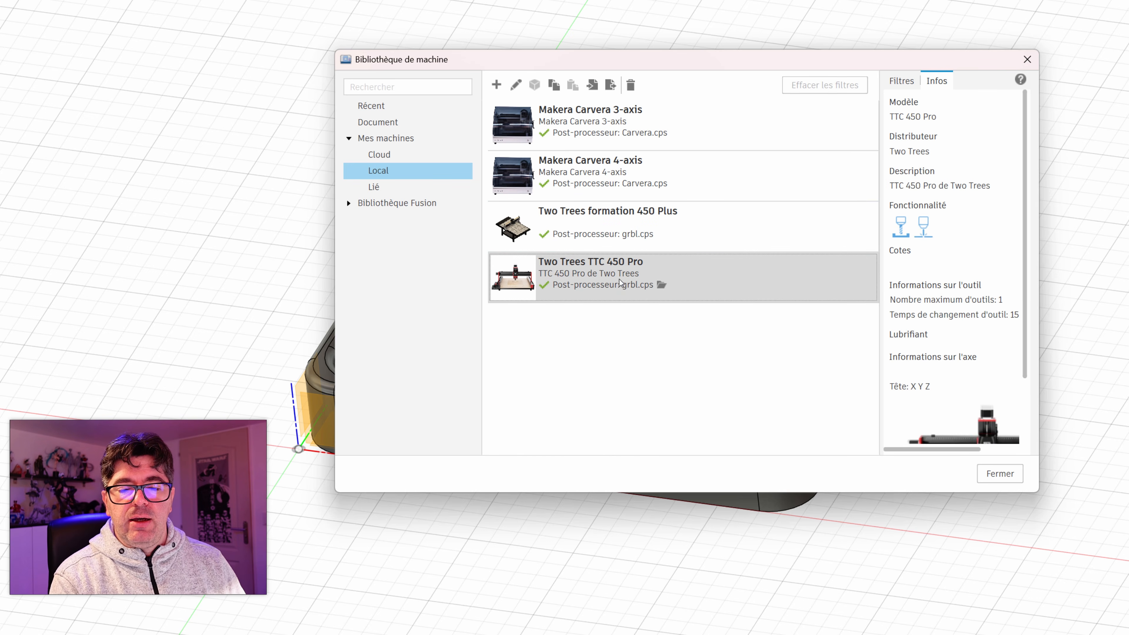
pyautogui.rightClick(601, 274)
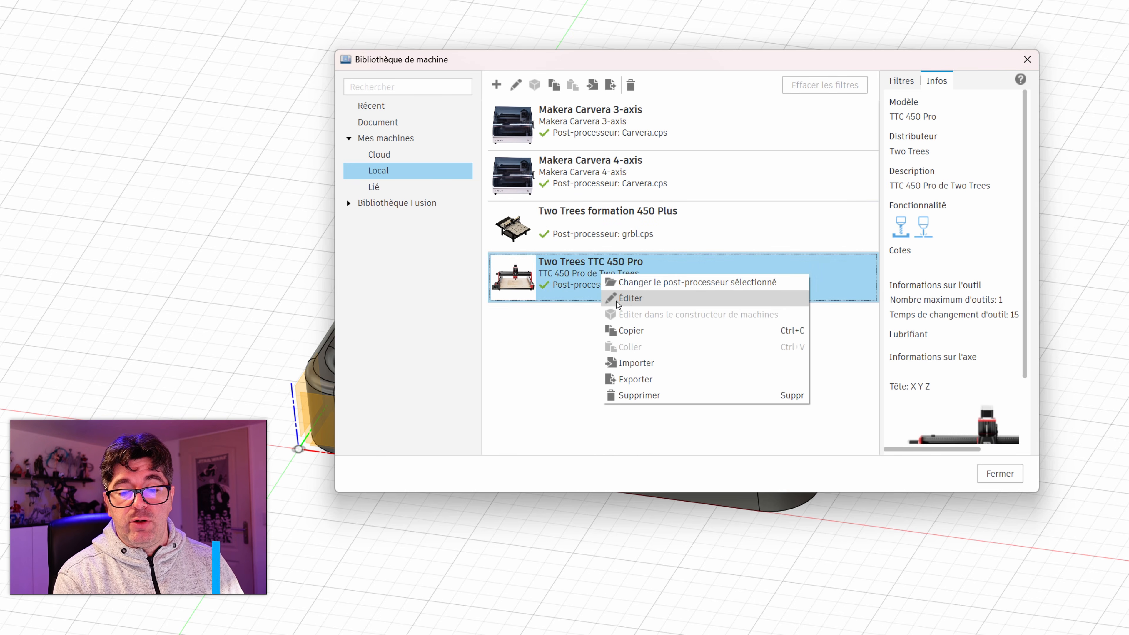
pyautogui.click(631, 299)
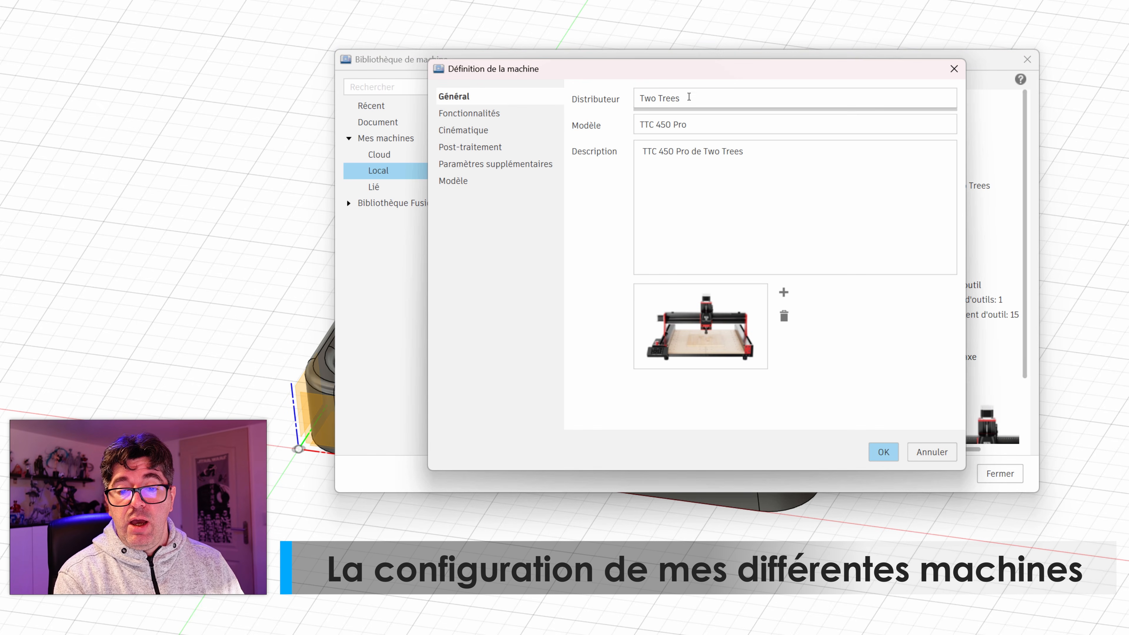
pyautogui.click(485, 114)
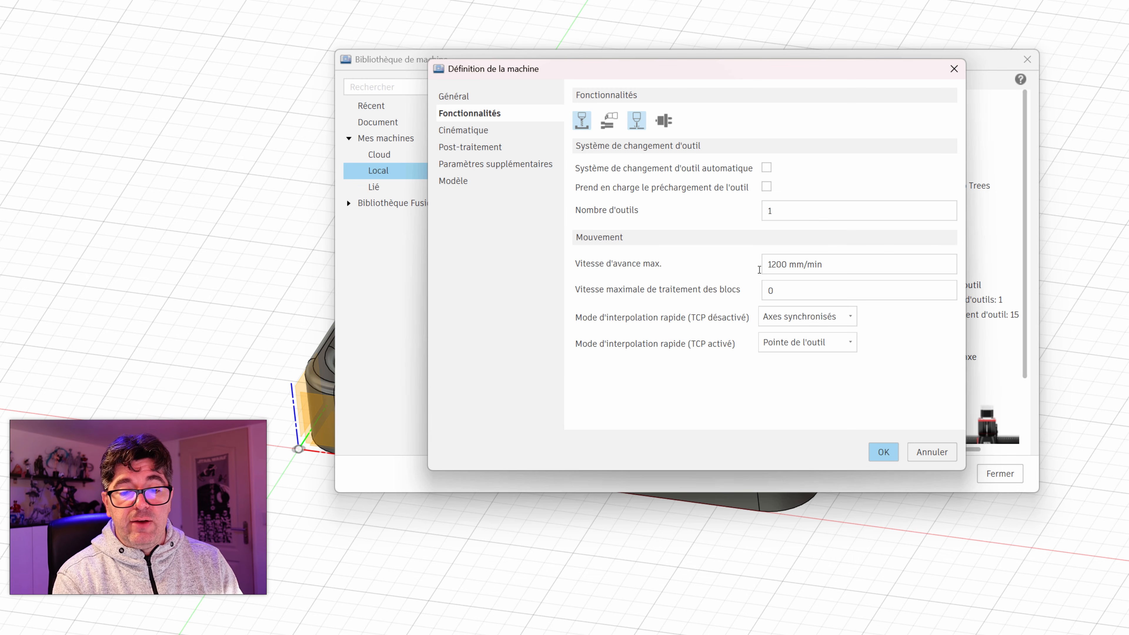
# Step: Rename the head component as Routeur in the kinematics of the Two Trees TTC 450 Pro machine
pyautogui.click(471, 130)
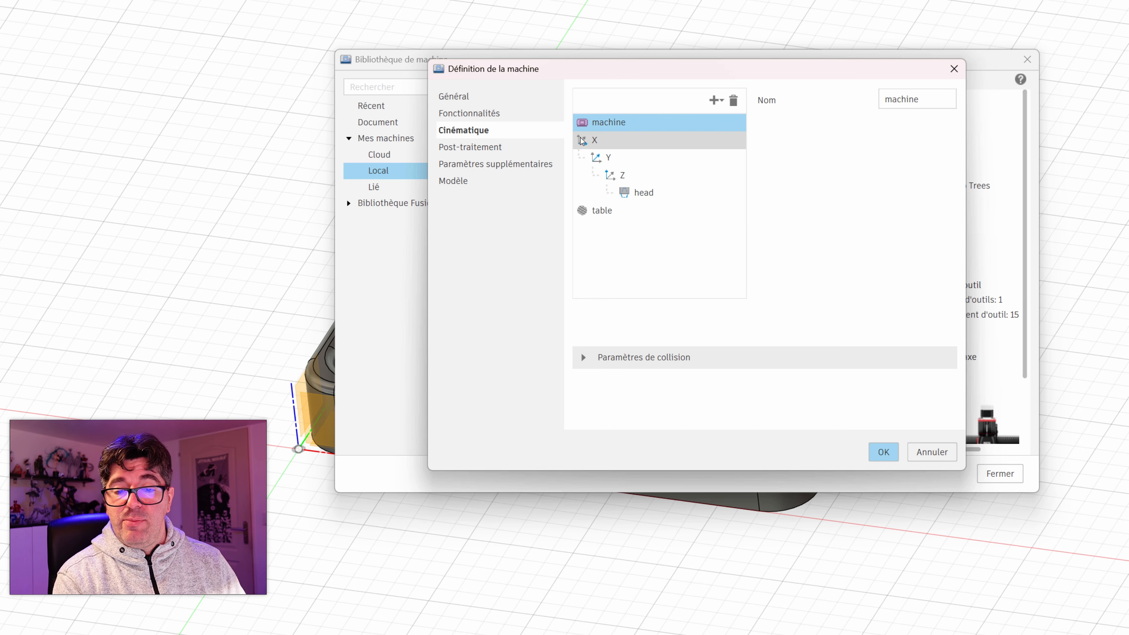
pyautogui.click(636, 192)
pyautogui.write('Routeur')
pyautogui.press('Return')
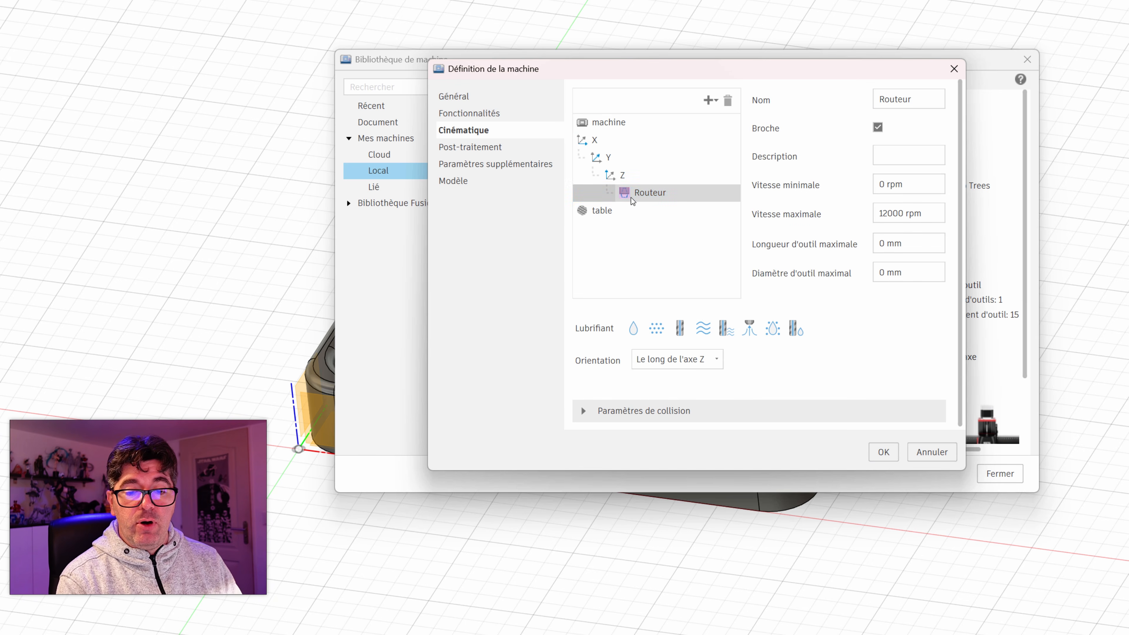
# Step: Review the machine's post-processing, additional parameters and model settings, and save the machine definition
pyautogui.click(491, 148)
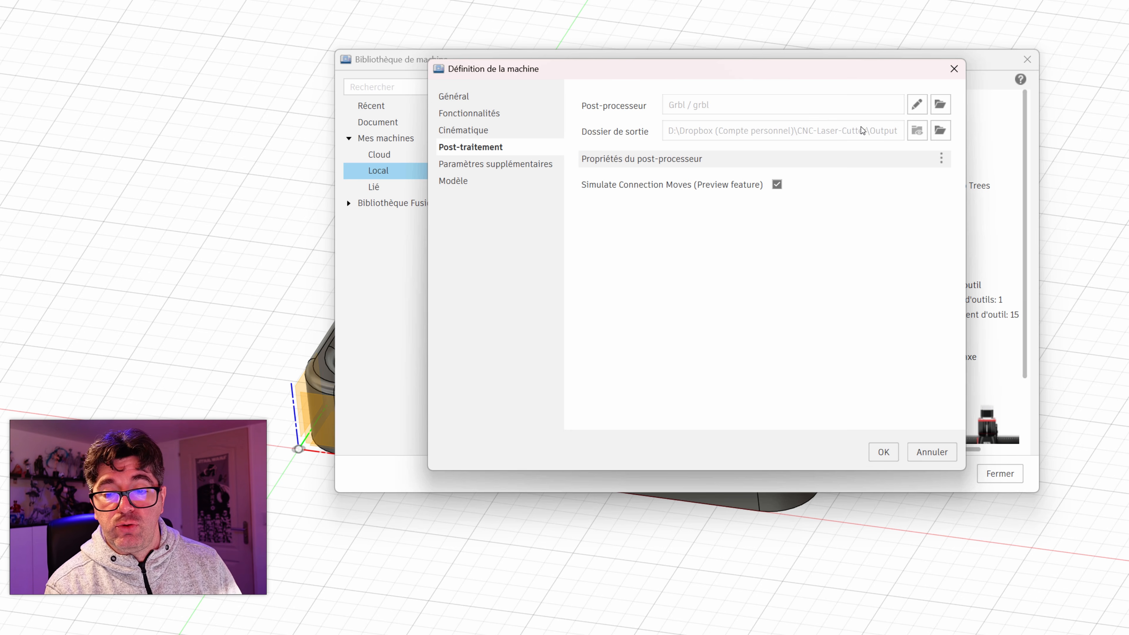
pyautogui.click(461, 165)
pyautogui.click(464, 182)
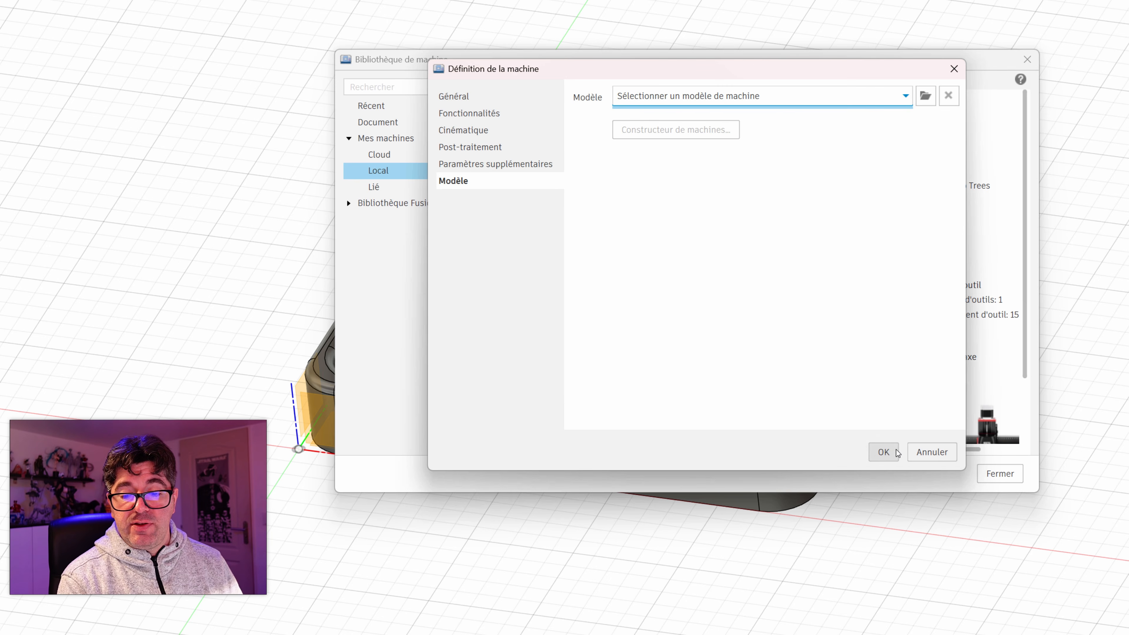
pyautogui.click(885, 451)
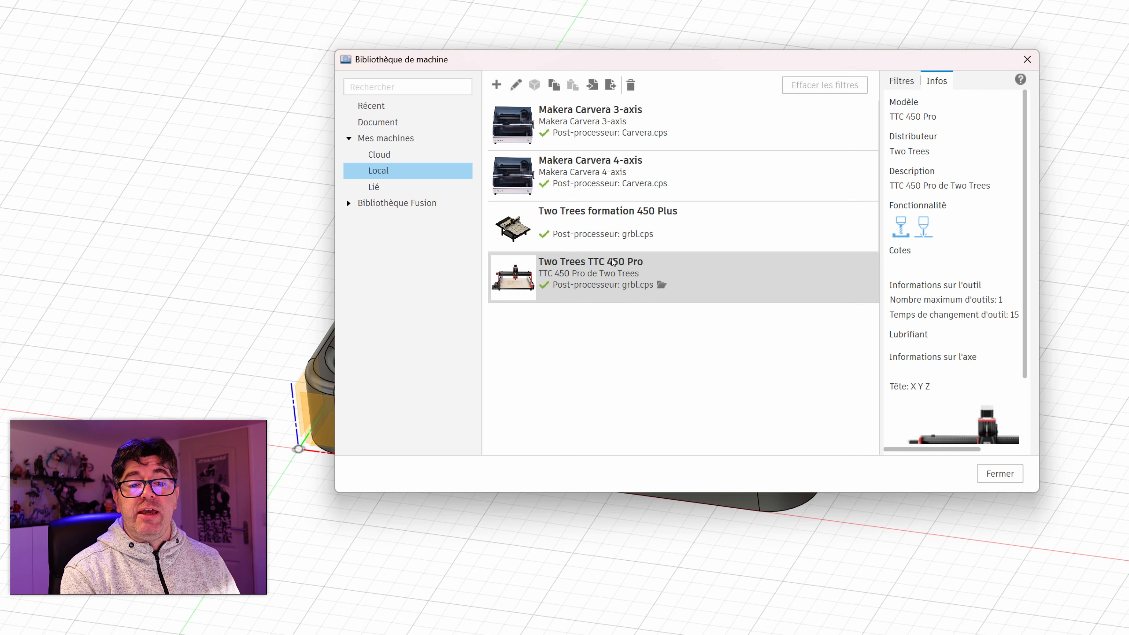
pyautogui.click(612, 262)
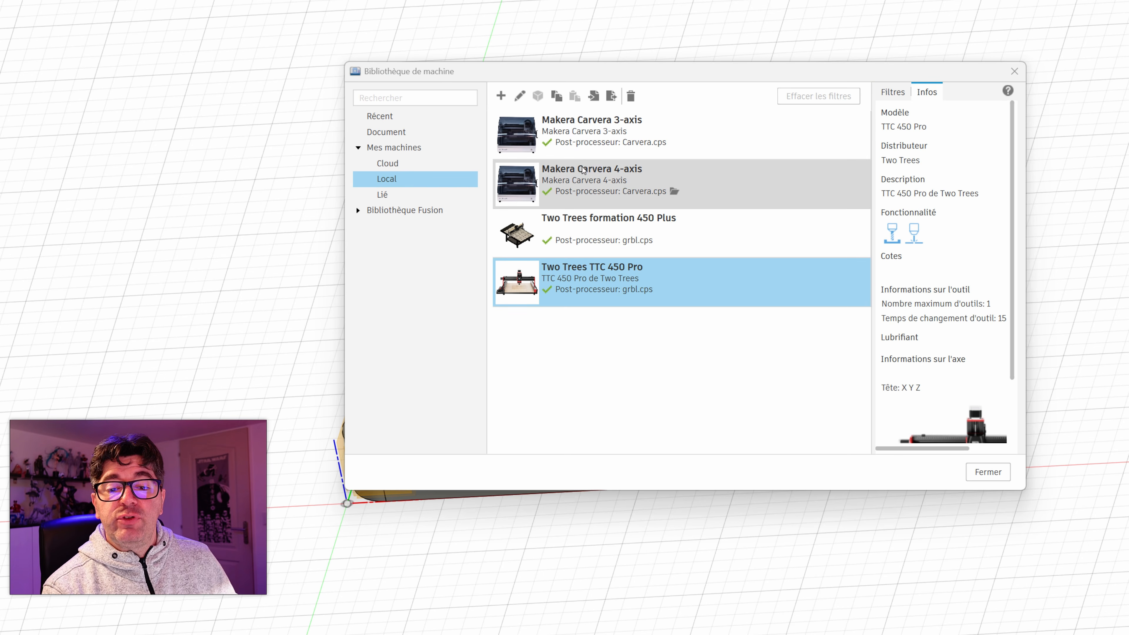
# Step: Open the Makera Carvera 3-axis machine definition and examine its kinematics and post-processing settings without changing them
pyautogui.click(593, 140)
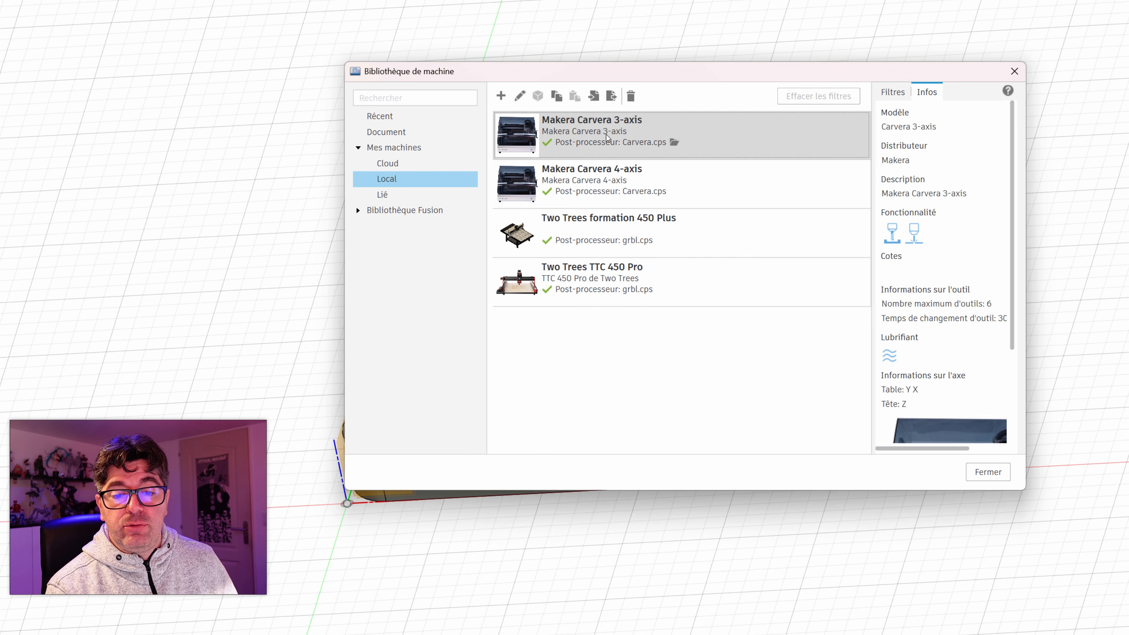
pyautogui.rightClick(583, 130)
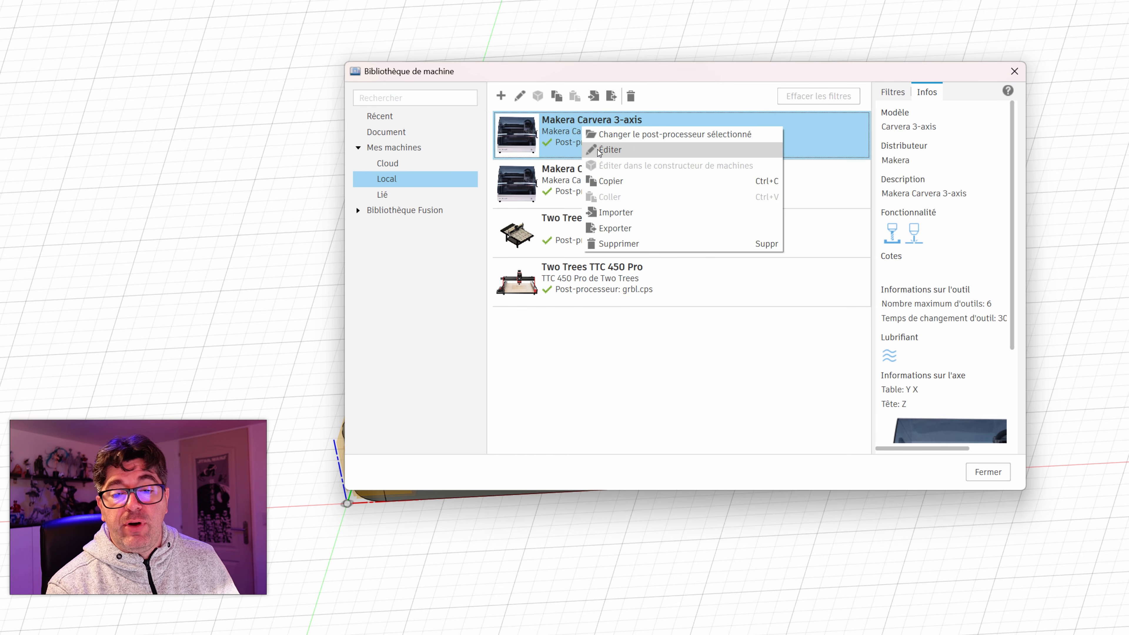
pyautogui.click(609, 150)
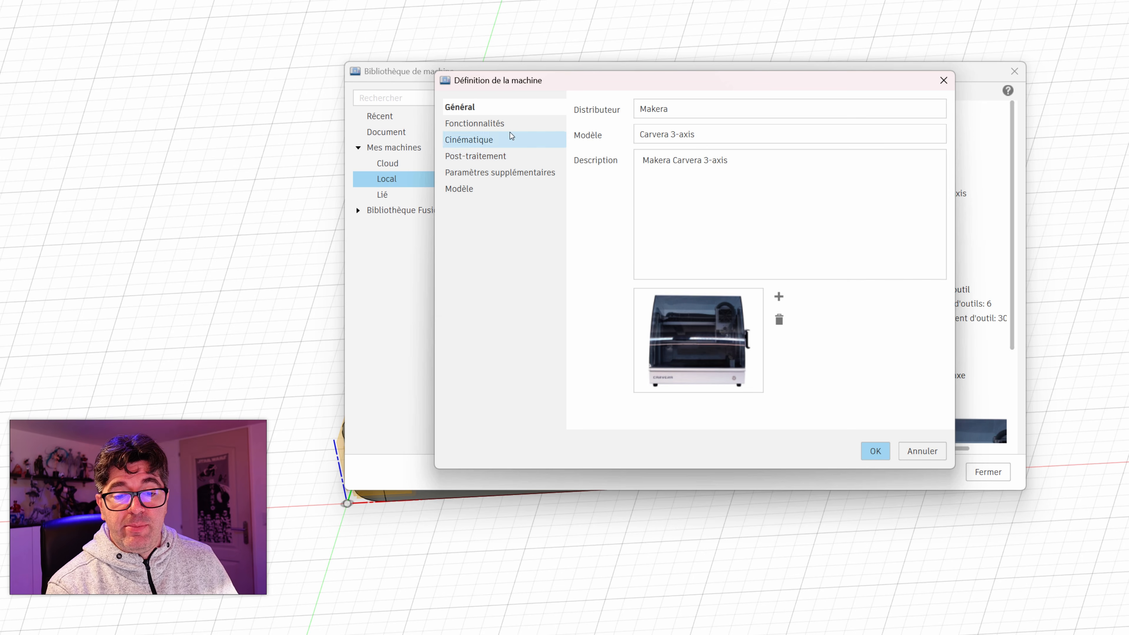
pyautogui.click(478, 139)
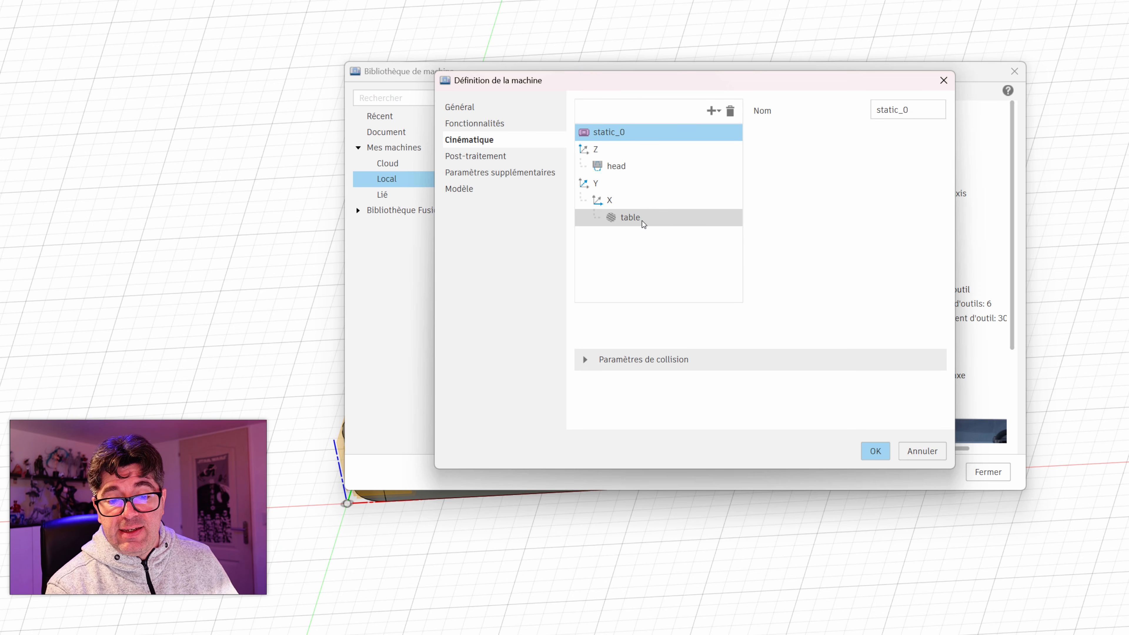
pyautogui.click(475, 155)
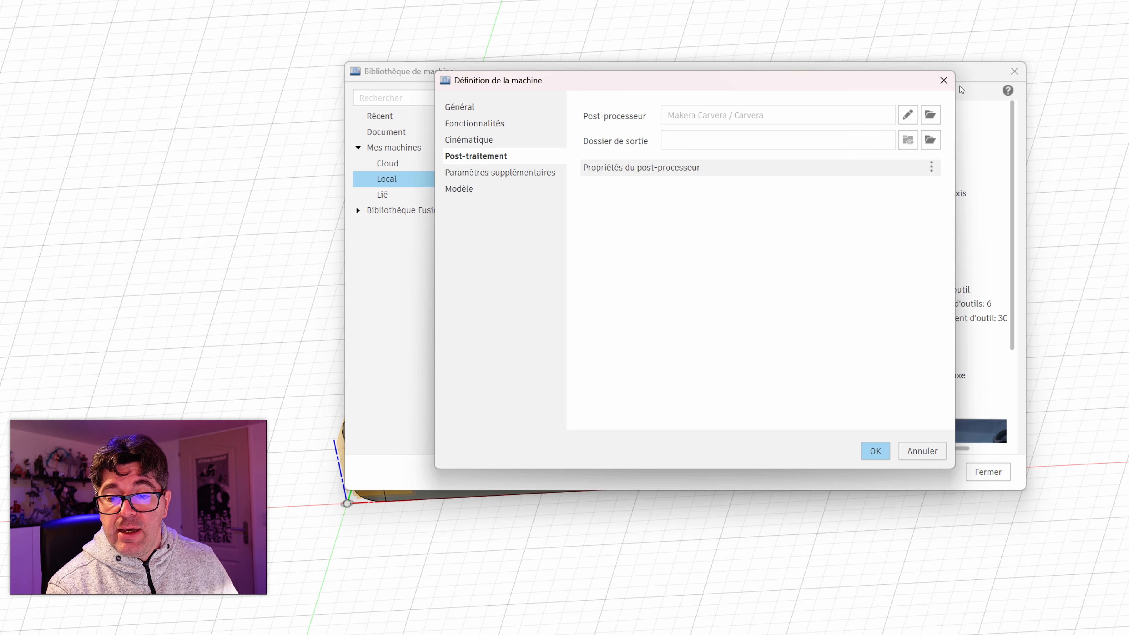
pyautogui.click(943, 80)
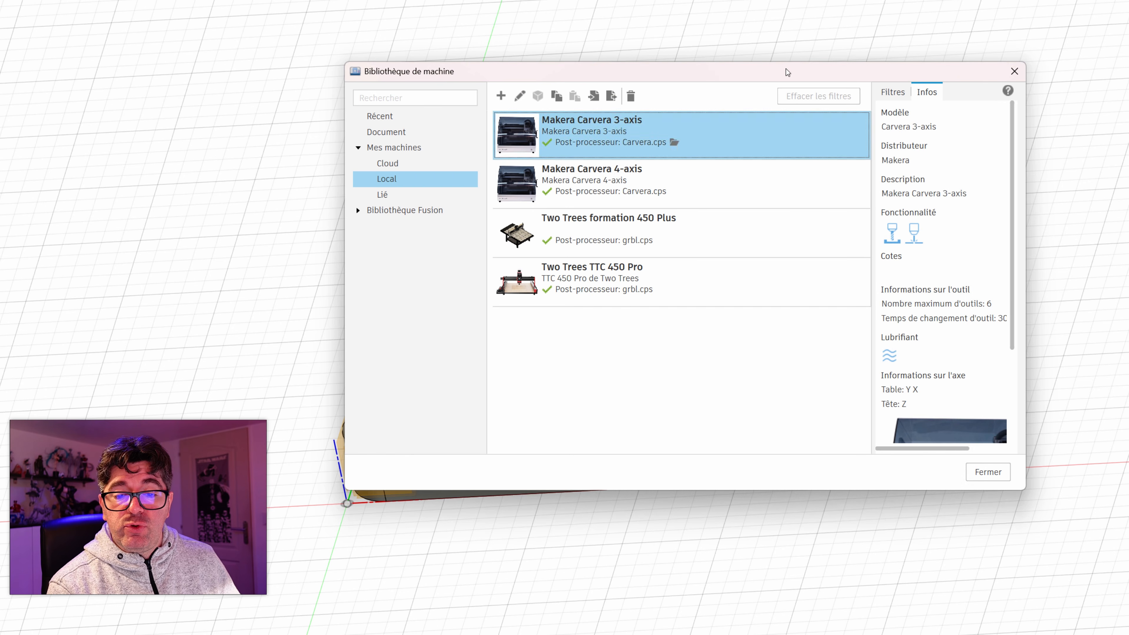
# Step: Open the Makera Carvera 4-axis machine definition, examine its kinematic axis chain, and leave without saving
pyautogui.rightClick(622, 180)
pyautogui.click(666, 203)
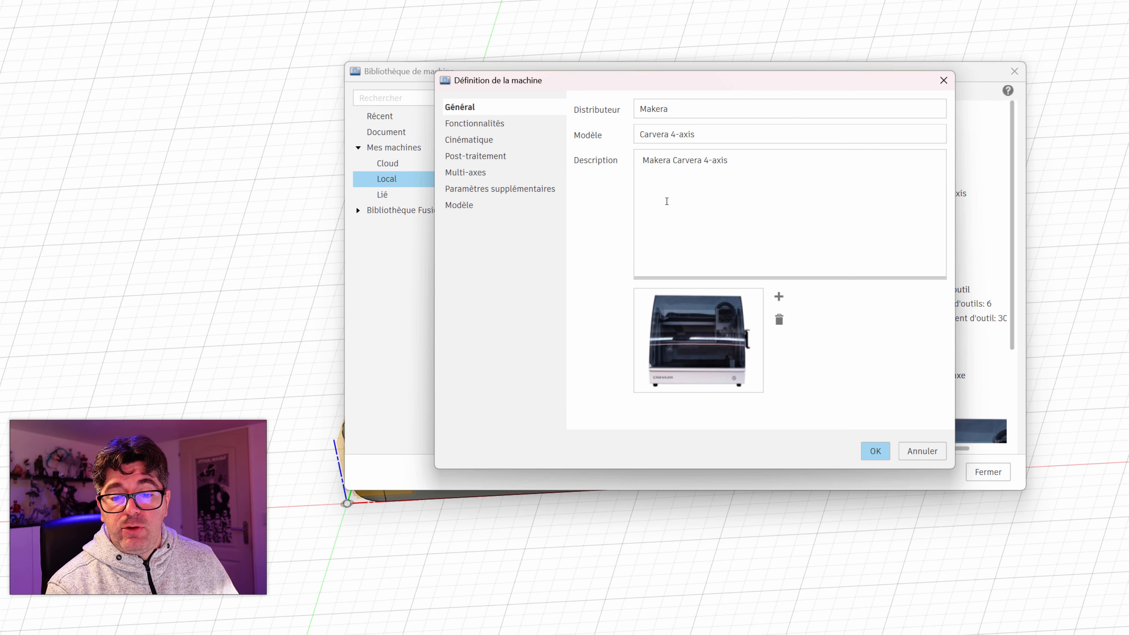
pyautogui.click(465, 140)
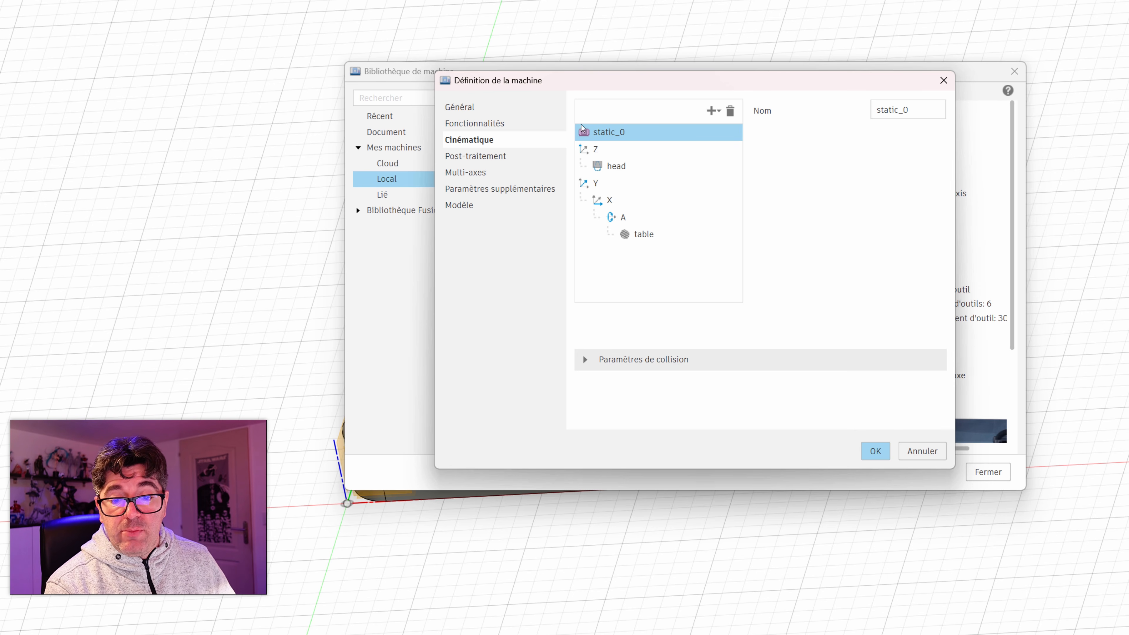
pyautogui.click(922, 451)
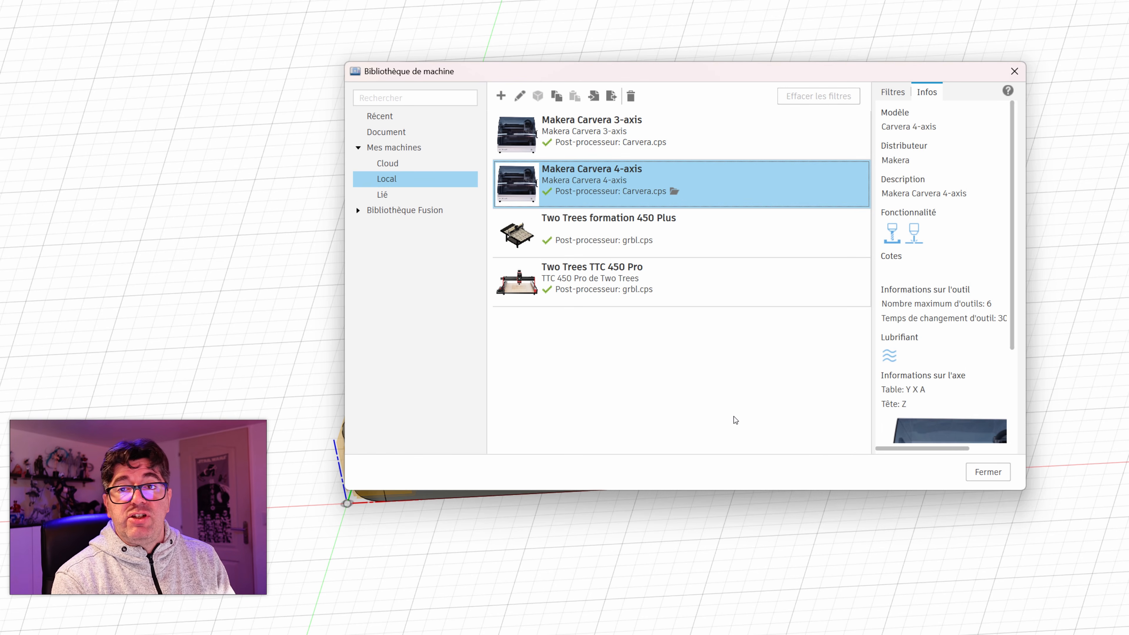
# Step: Select the Two Trees TTC 450 Pro among the local machines and close the machine library
pyautogui.click(635, 292)
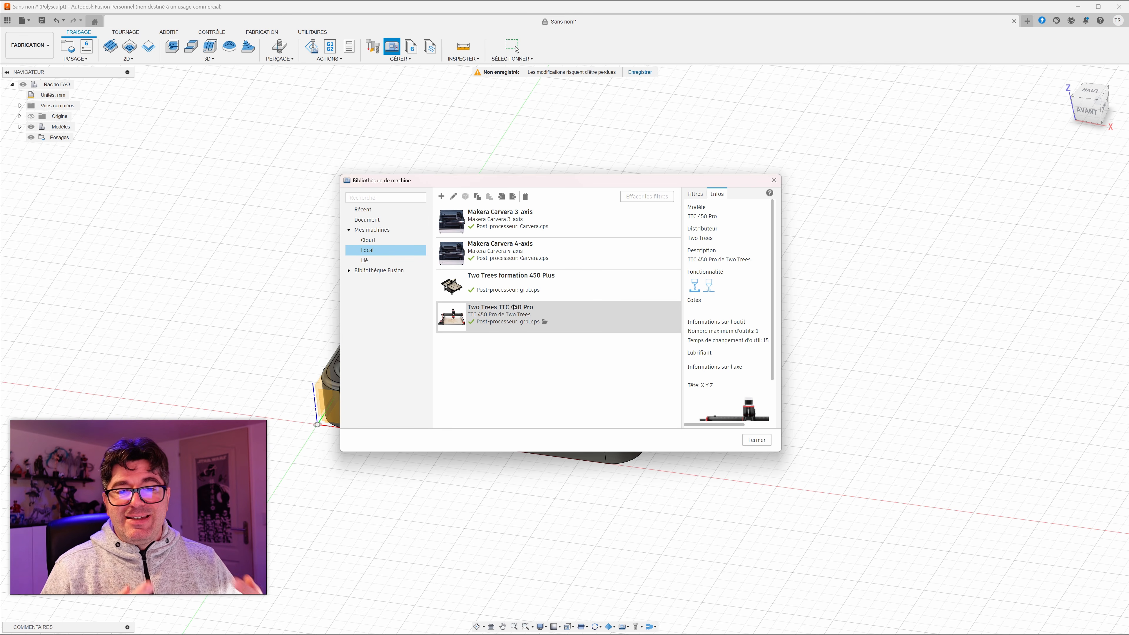
pyautogui.click(514, 307)
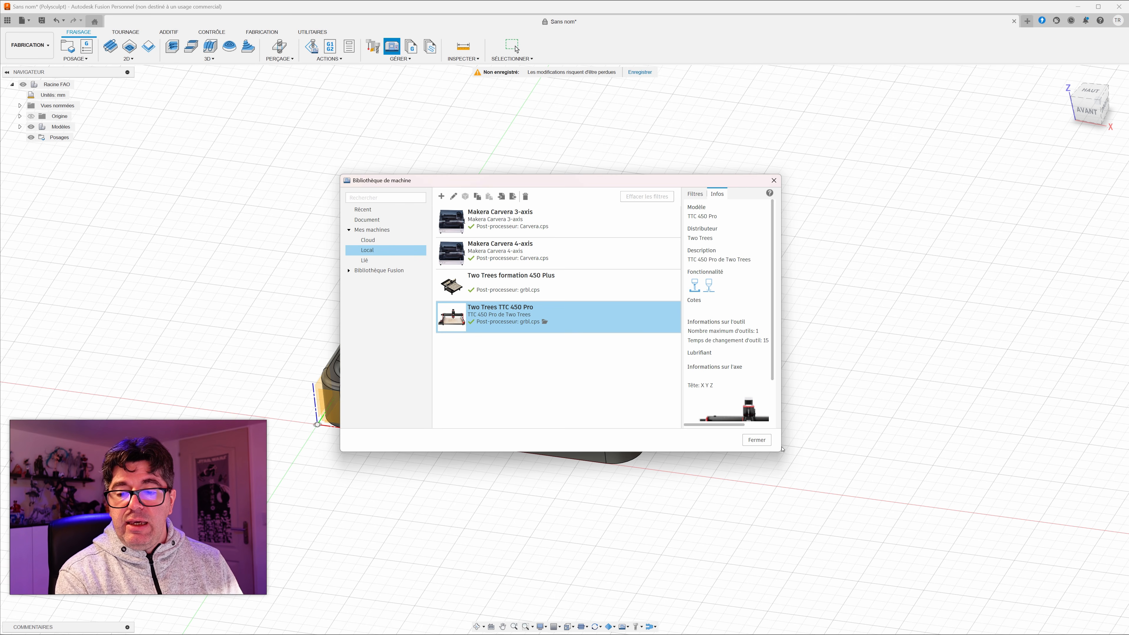
pyautogui.click(756, 440)
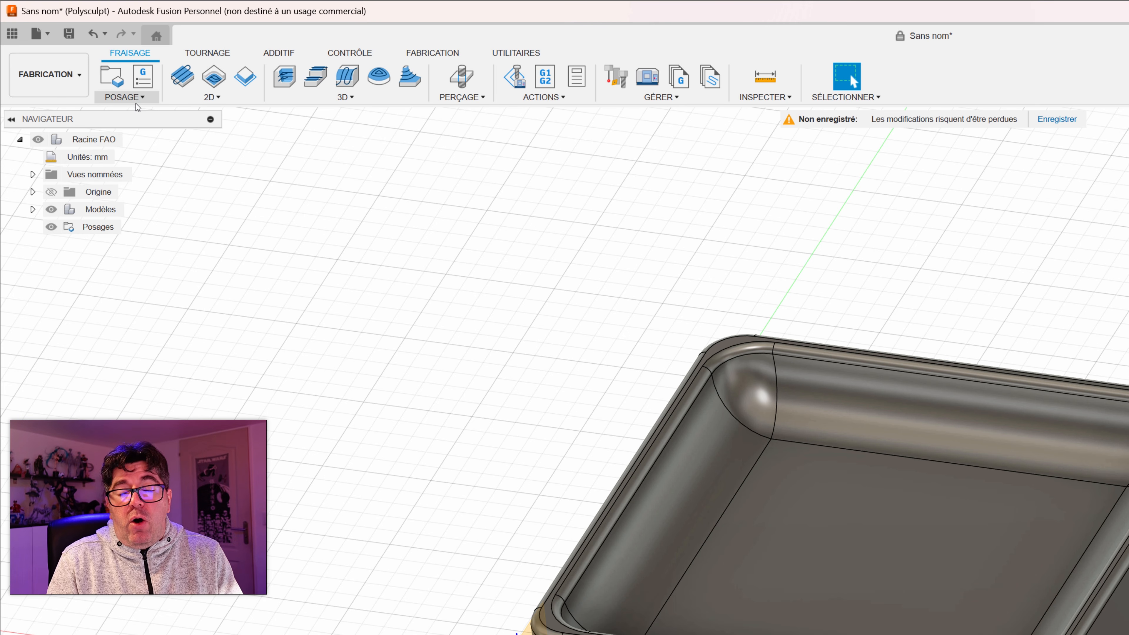
# Step: Create a new milling setup and assign the local Two Trees TTC 450 Pro machine to it
pyautogui.click(143, 98)
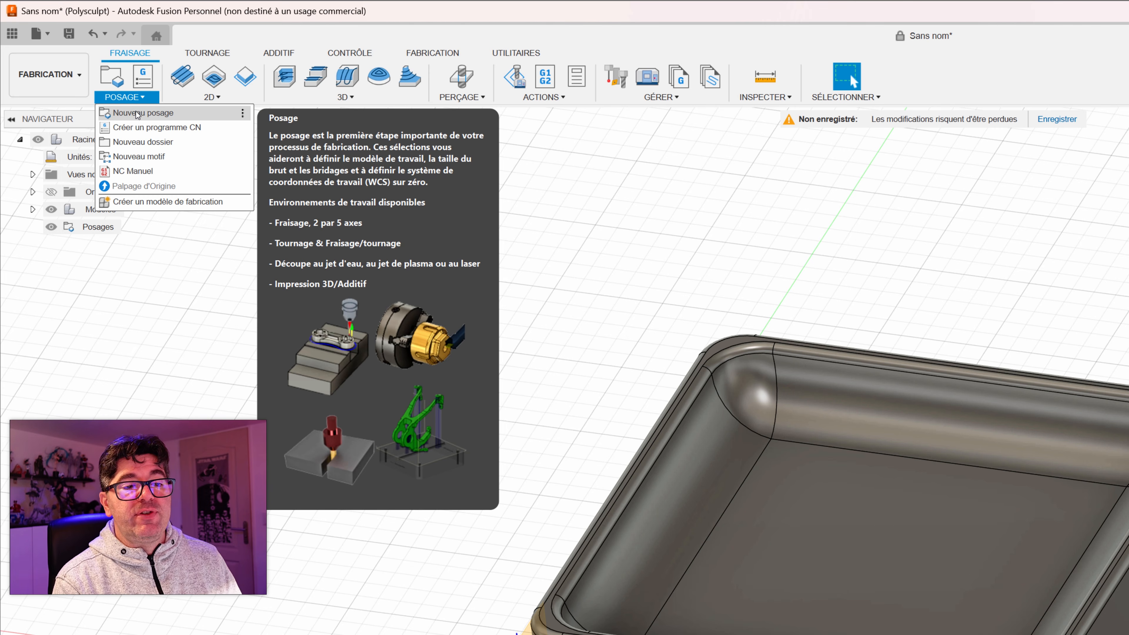
pyautogui.click(137, 113)
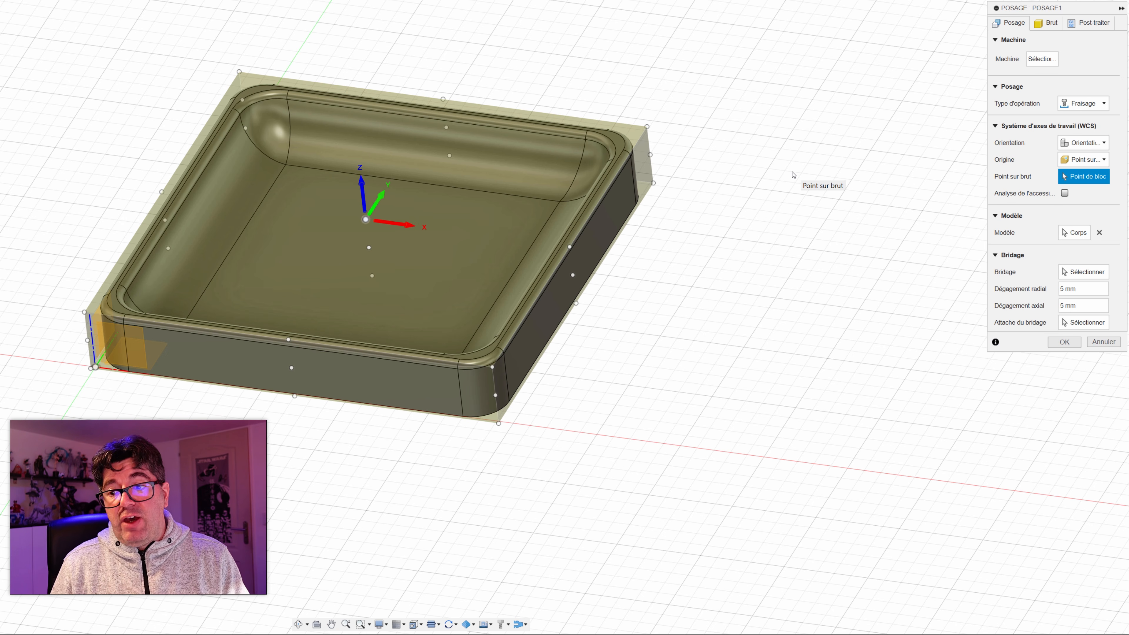
pyautogui.click(1047, 60)
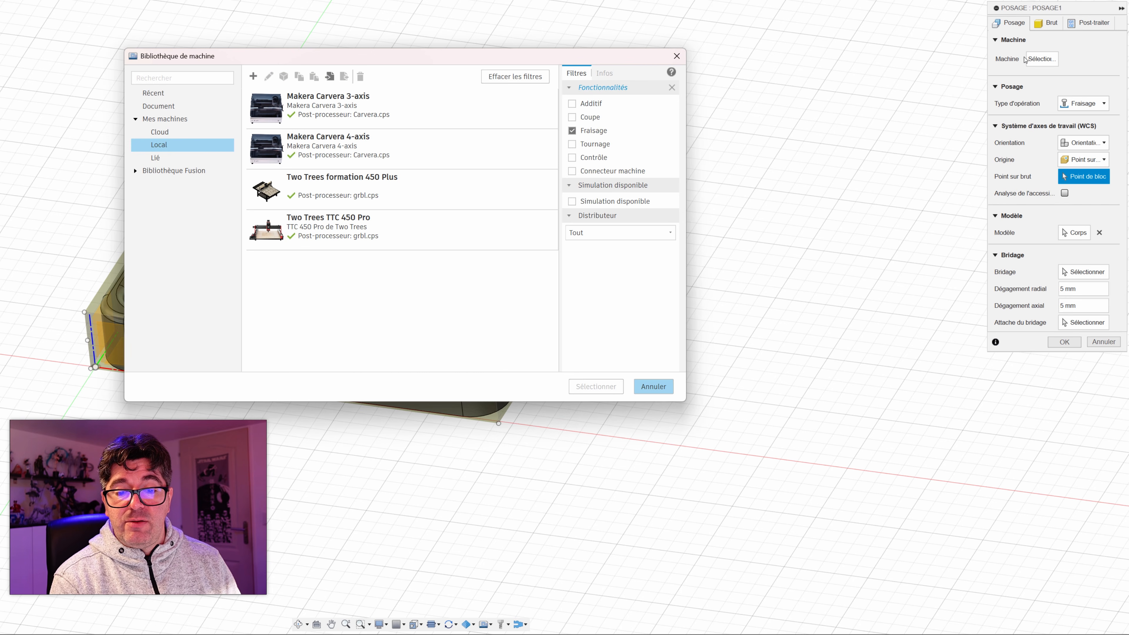
pyautogui.click(340, 236)
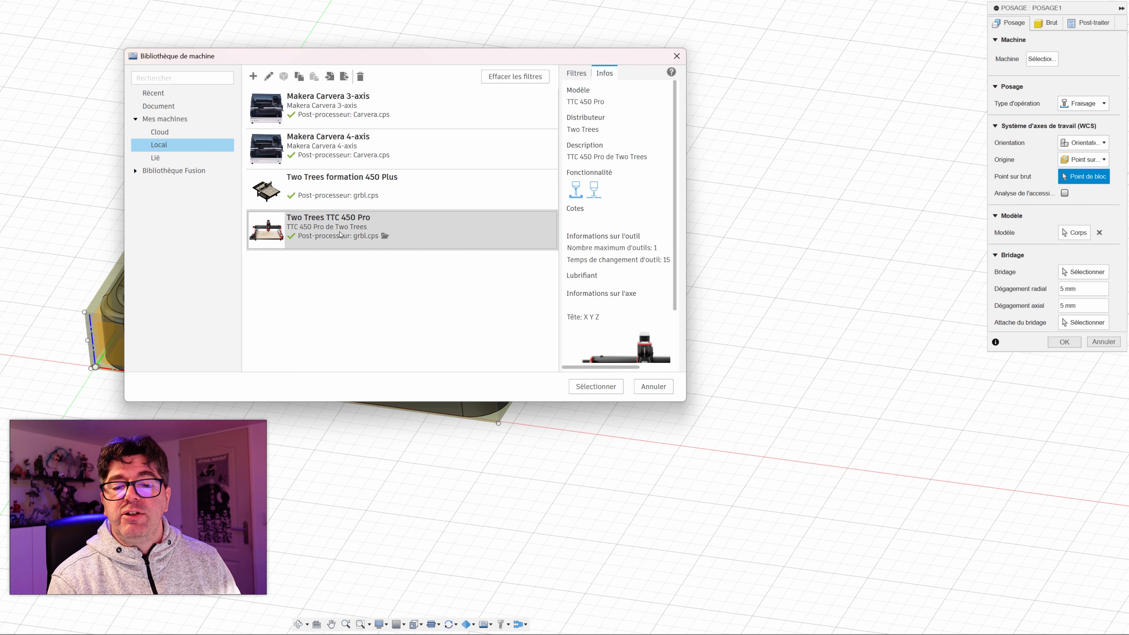
pyautogui.click(423, 226)
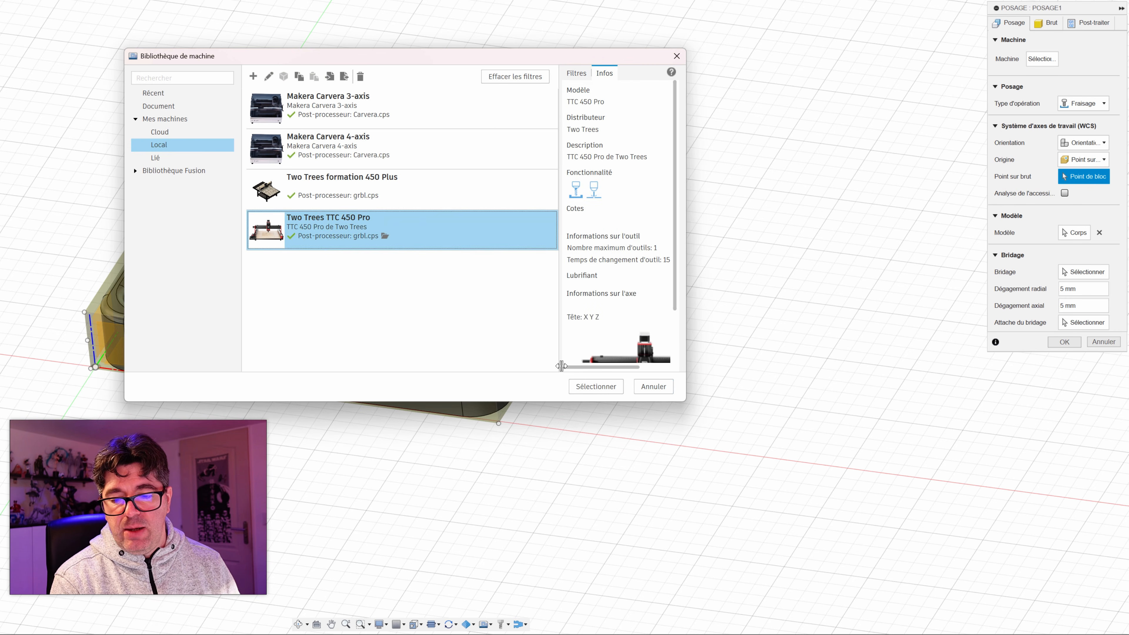
pyautogui.click(596, 386)
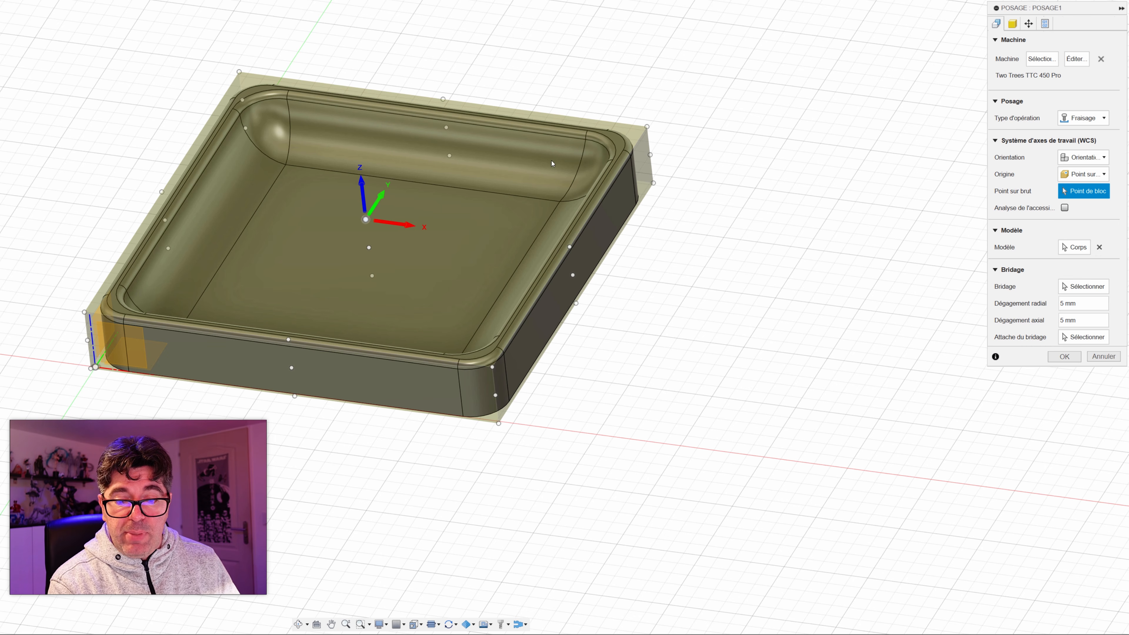
# Step: Place the setup's work coordinate origin on the upper front-left corner of the stock block, after comparing it with the top centre point
pyautogui.click(84, 312)
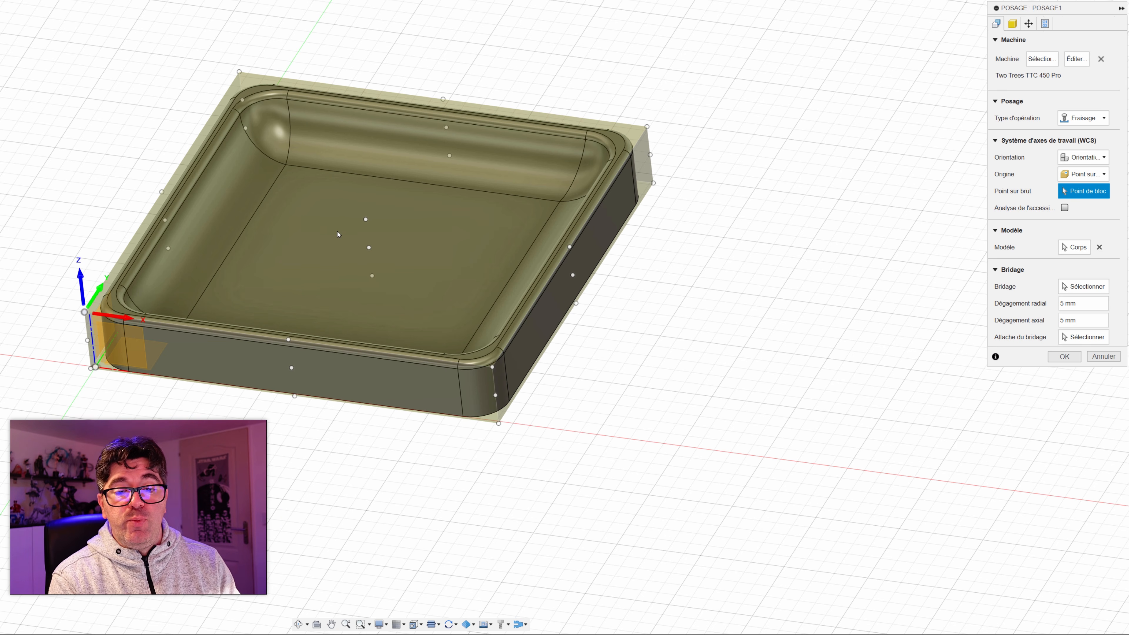
pyautogui.click(365, 220)
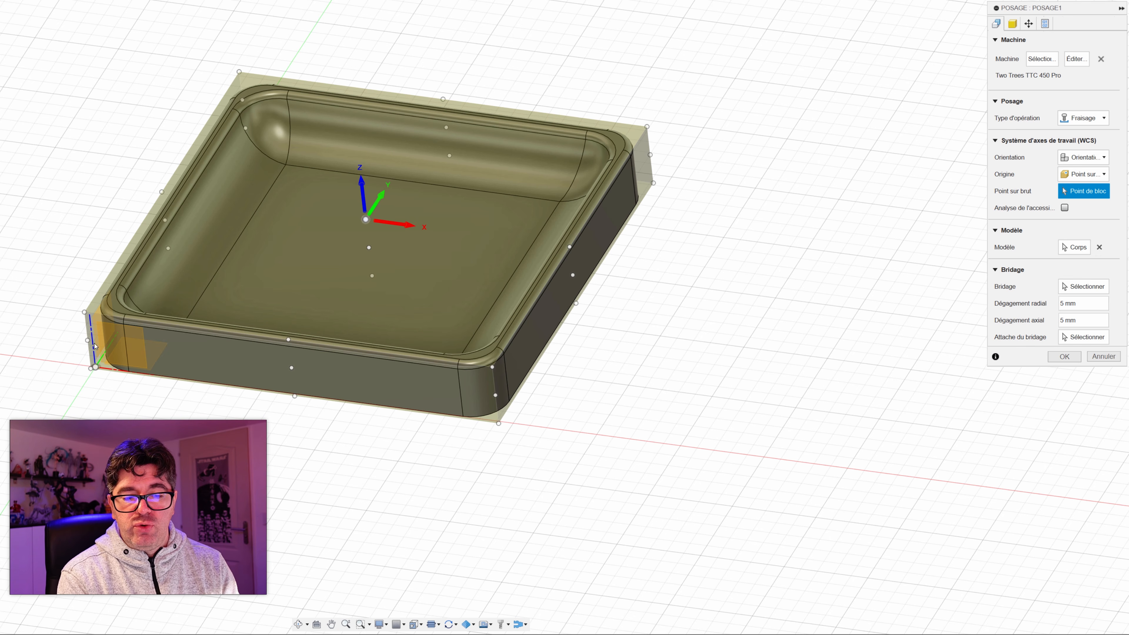
pyautogui.click(84, 313)
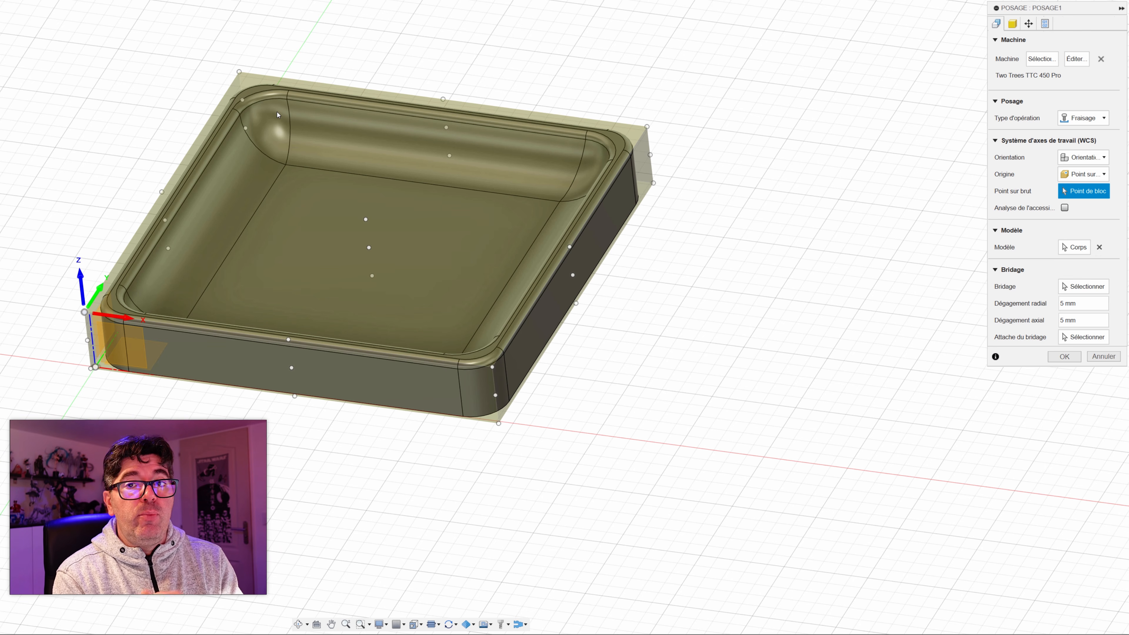
# Step: Define the setup's stock from a solid, using the tray body, and confirm the setup
pyautogui.click(1012, 24)
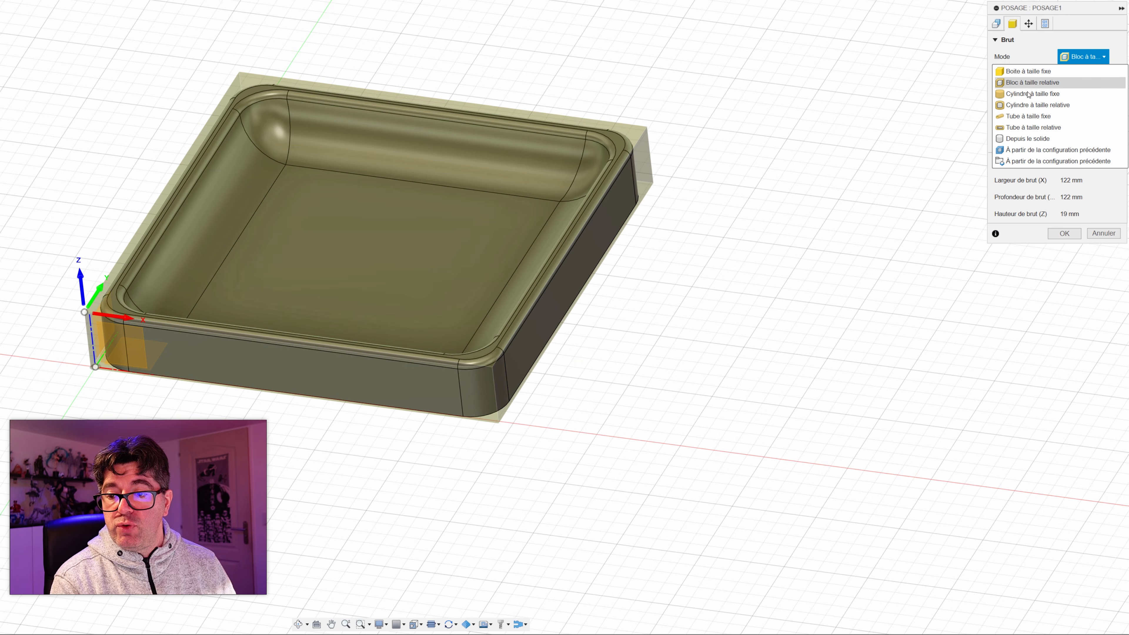
pyautogui.click(1030, 139)
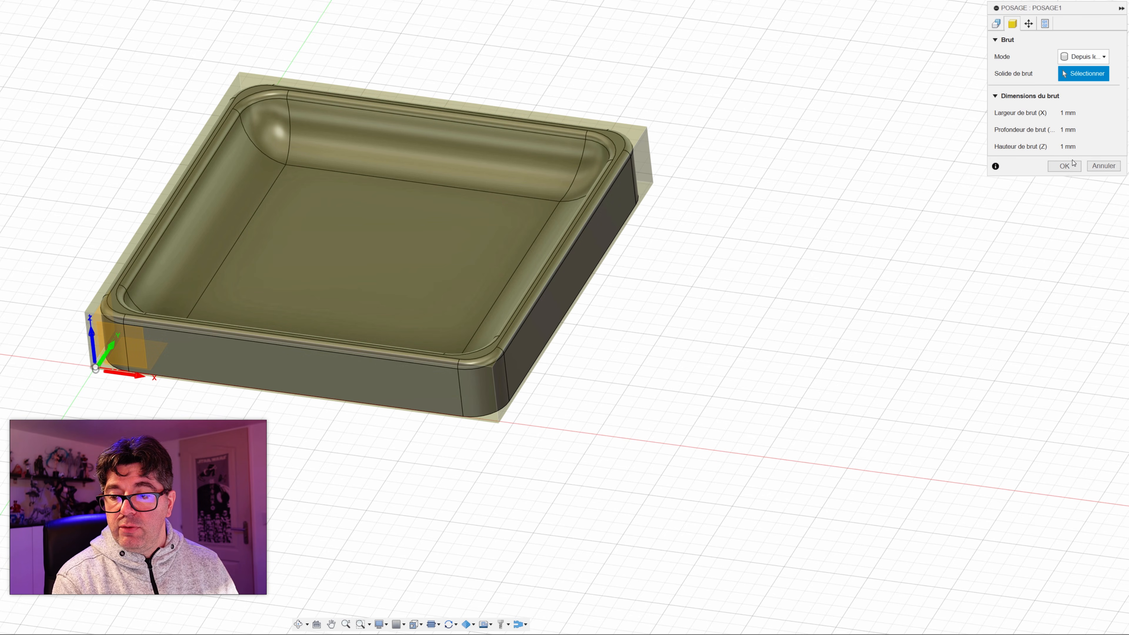
pyautogui.click(1065, 165)
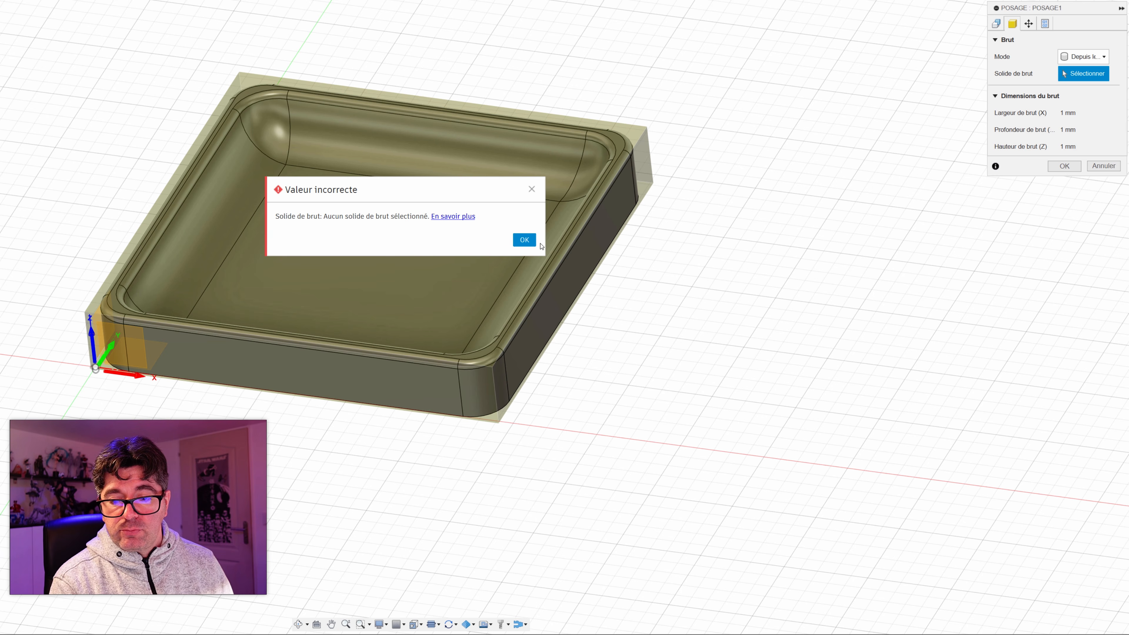
pyautogui.click(529, 244)
pyautogui.click(502, 186)
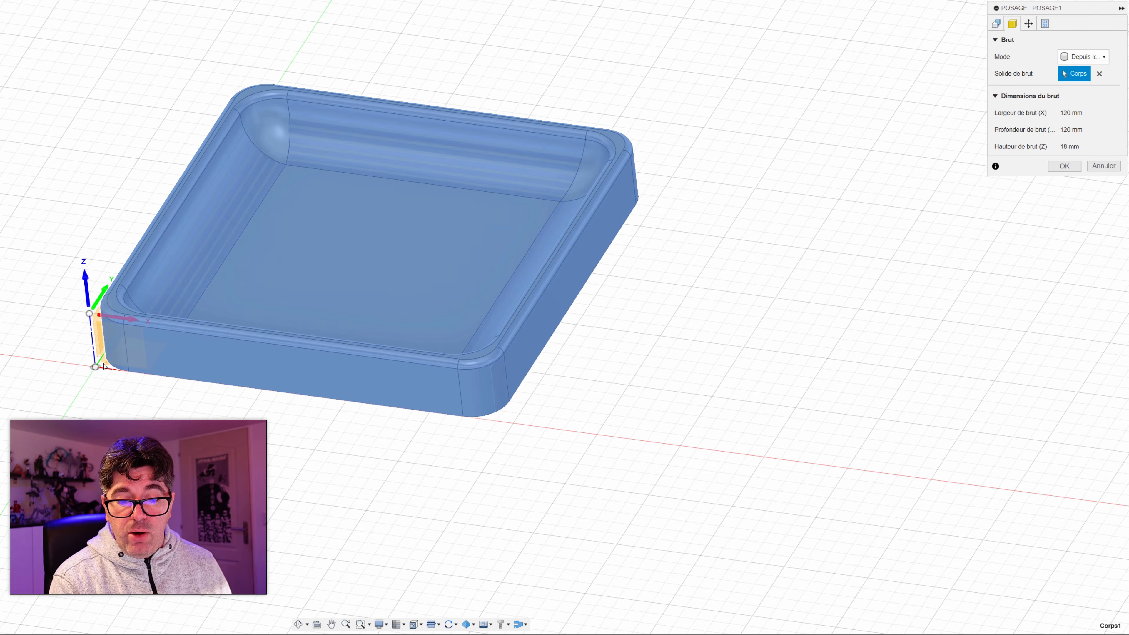
pyautogui.click(1063, 166)
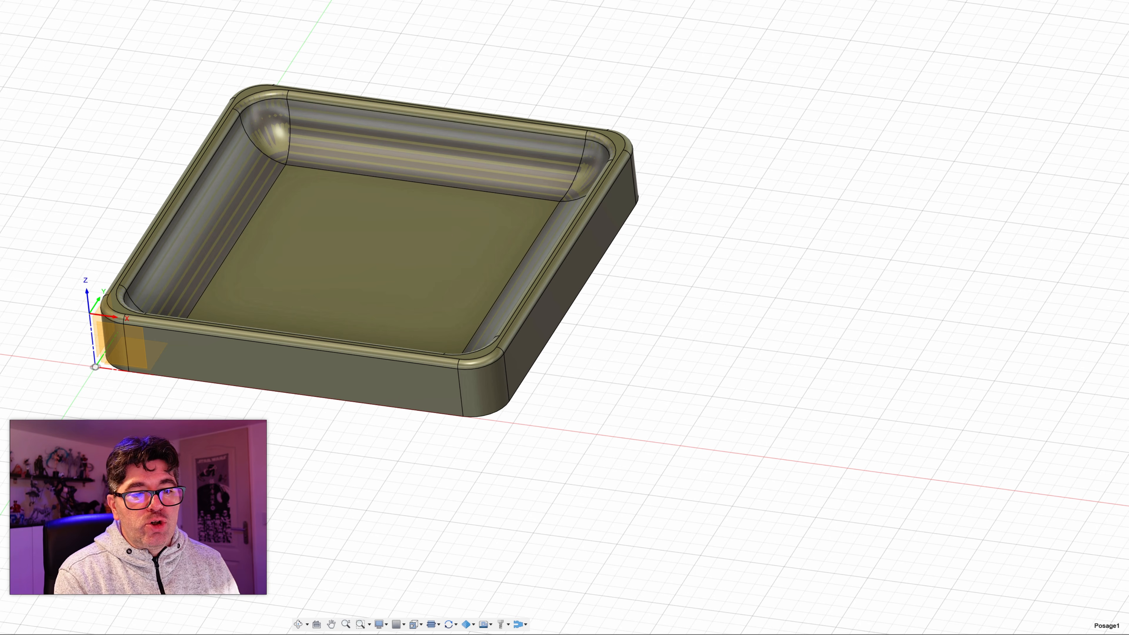
# Step: Reopen the existing milling setup for editing and change its stock mode to a fixed-size box
pyautogui.click(70, 150)
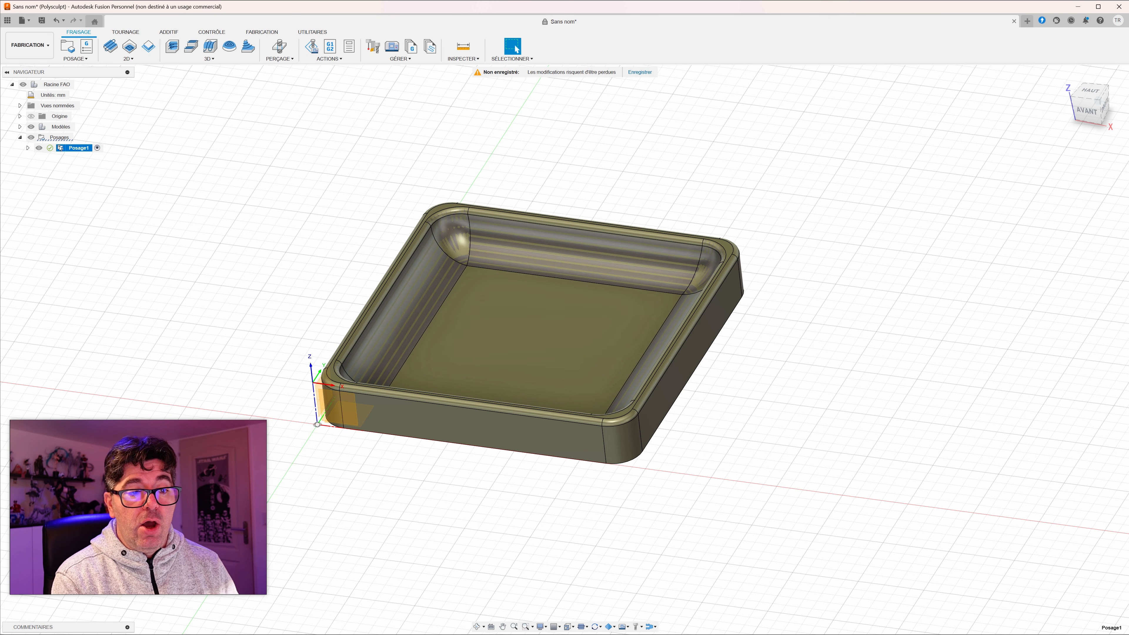
pyautogui.doubleClick(63, 149)
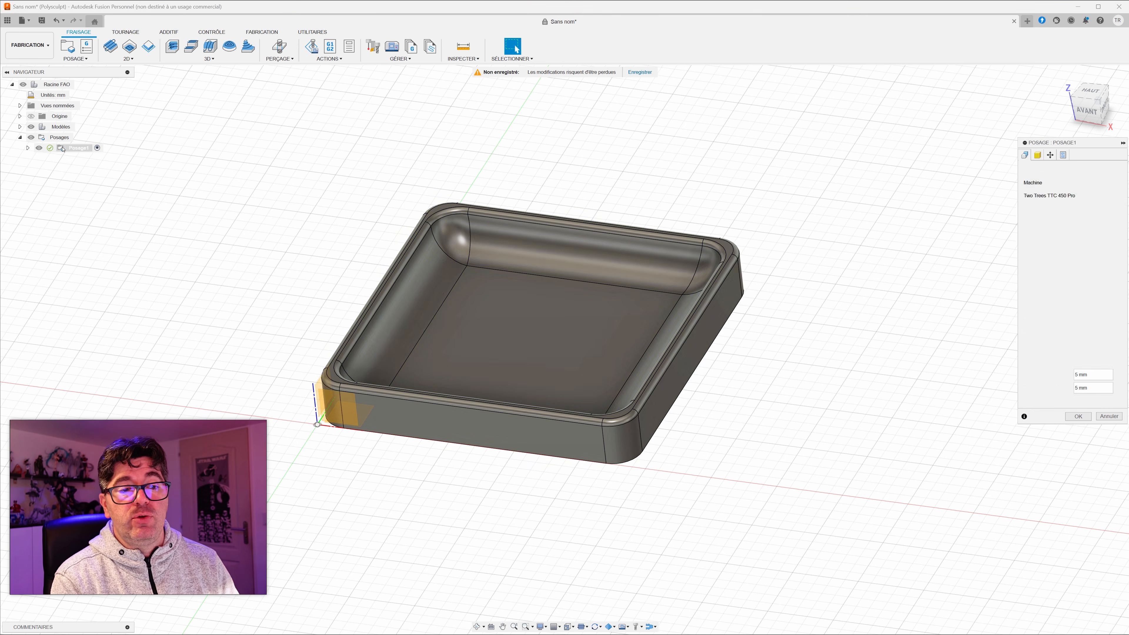
pyautogui.click(1036, 151)
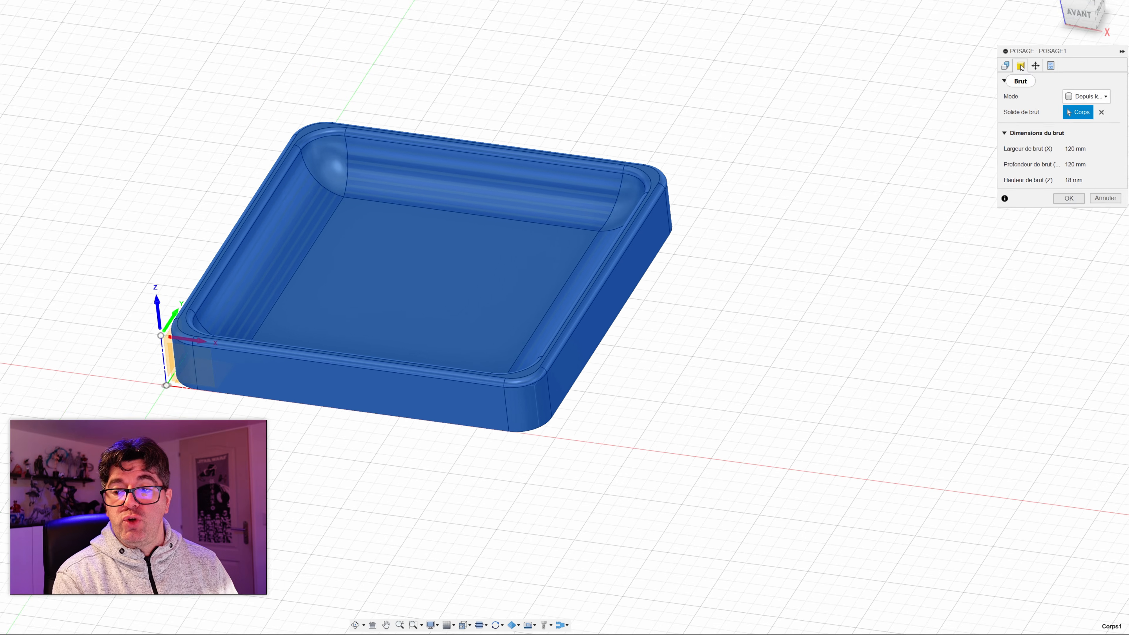
pyautogui.click(1101, 177)
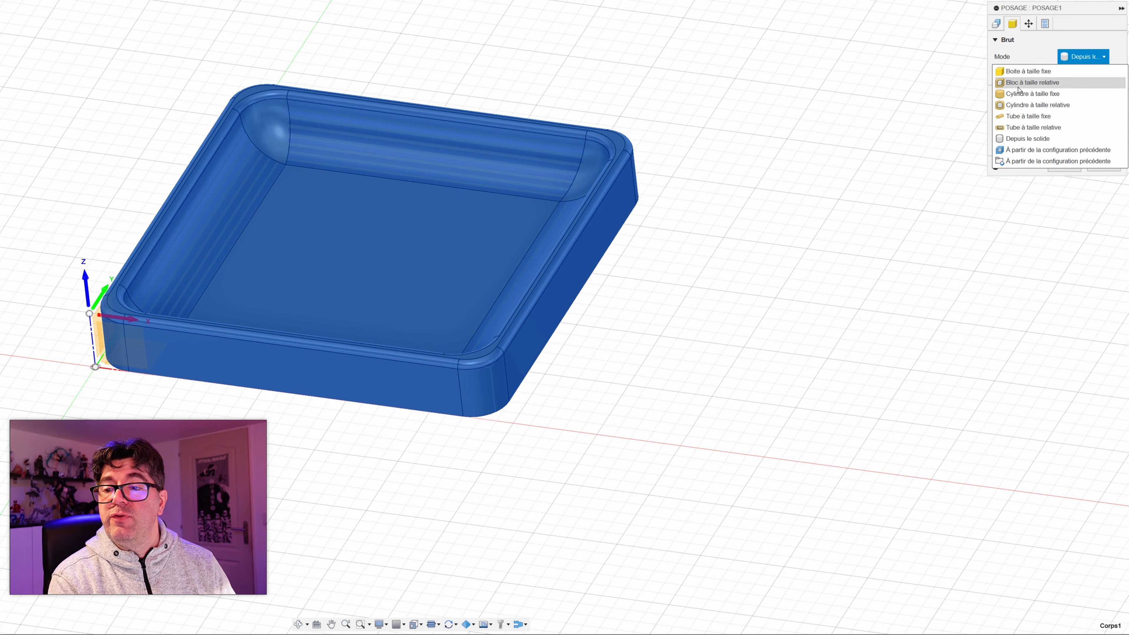
pyautogui.click(1023, 72)
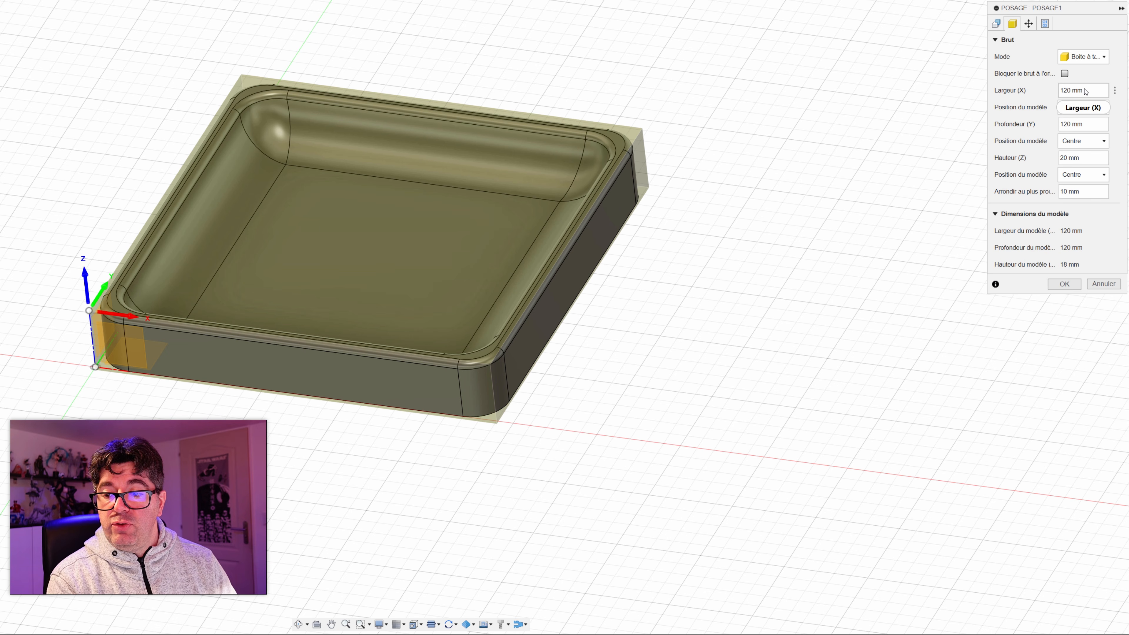
# Step: Set the fixed stock box's width (X) and depth (Y) to 140 mm each
pyautogui.doubleClick(1073, 89)
pyautogui.write('140')
pyautogui.press('Tab')
pyautogui.write('140')
pyautogui.press('Tab')
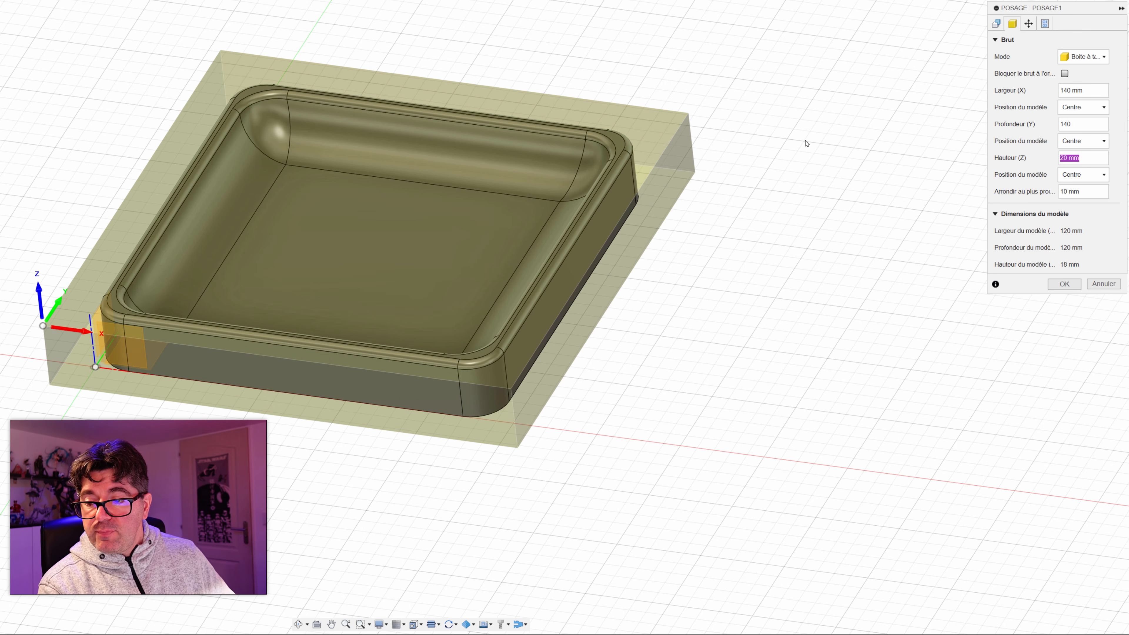
# Step: Position the model in the stock height by an offset from the bottom (-Z) of 0 mm
pyautogui.keyDown('shift'); pyautogui.moveTo(869, 250); pyautogui.dragTo(782, 253, button='middle'); pyautogui.keyUp('shift')
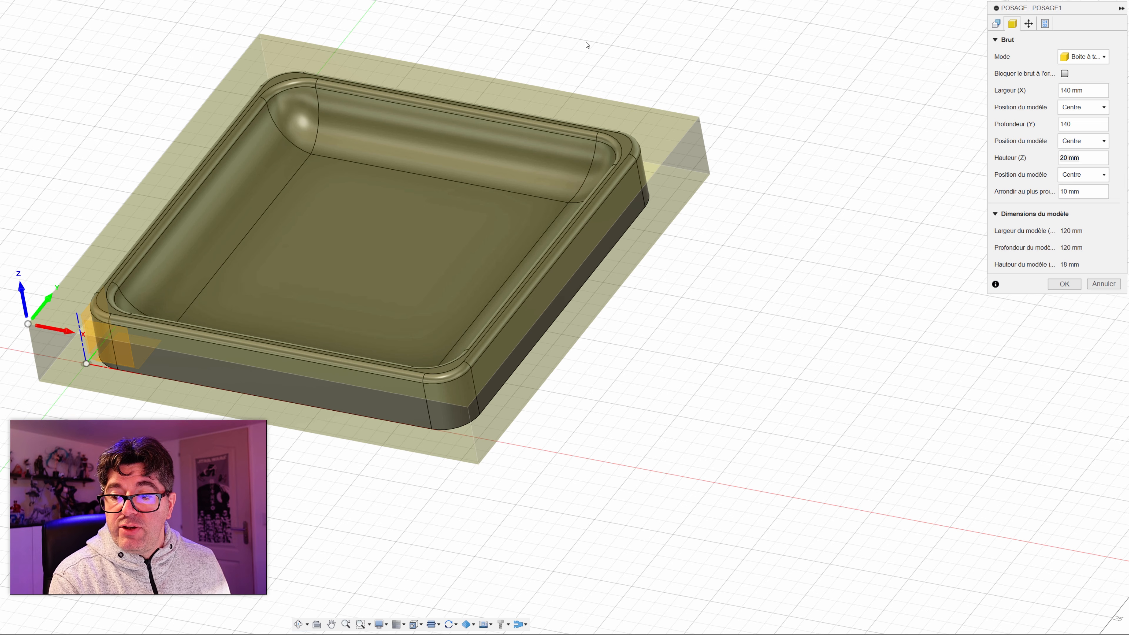
pyautogui.click(1078, 175)
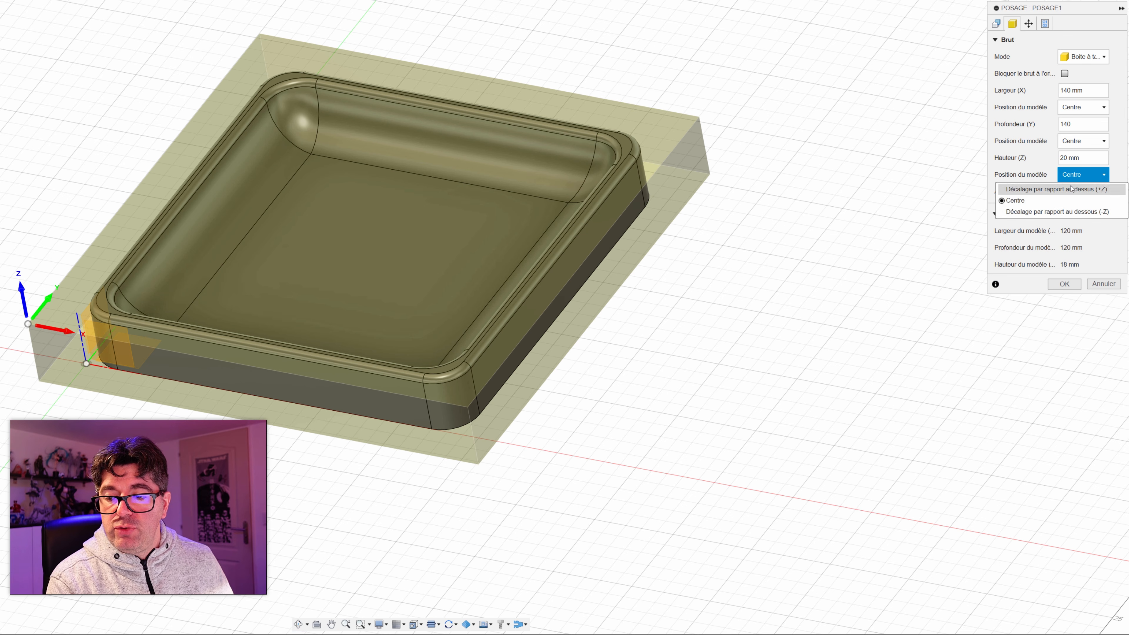
pyautogui.click(1036, 213)
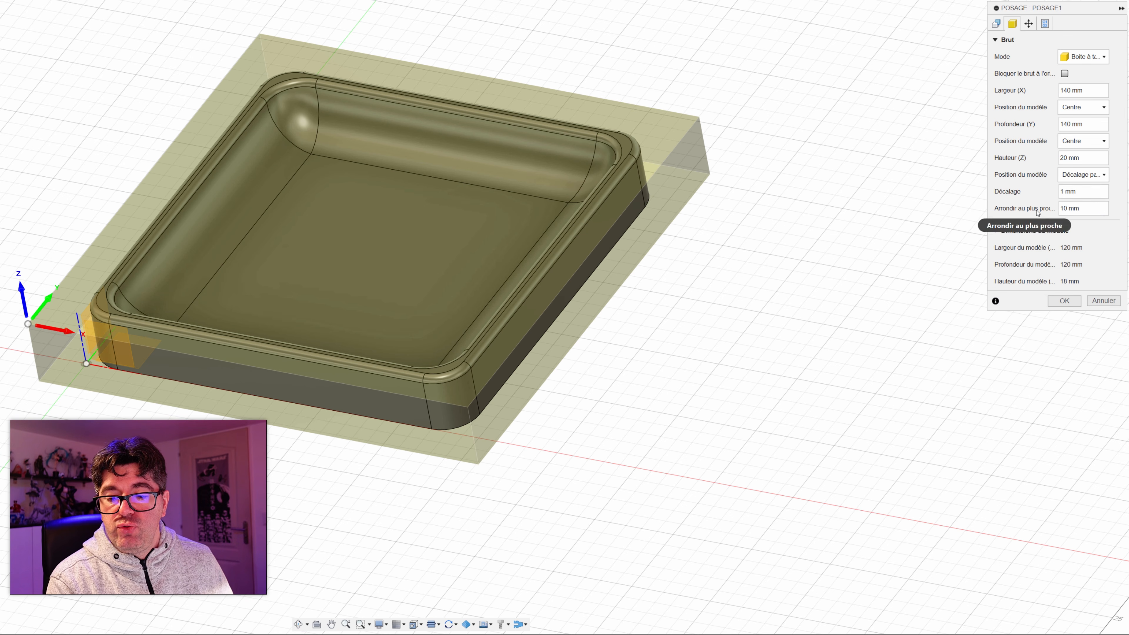
pyautogui.doubleClick(1063, 192)
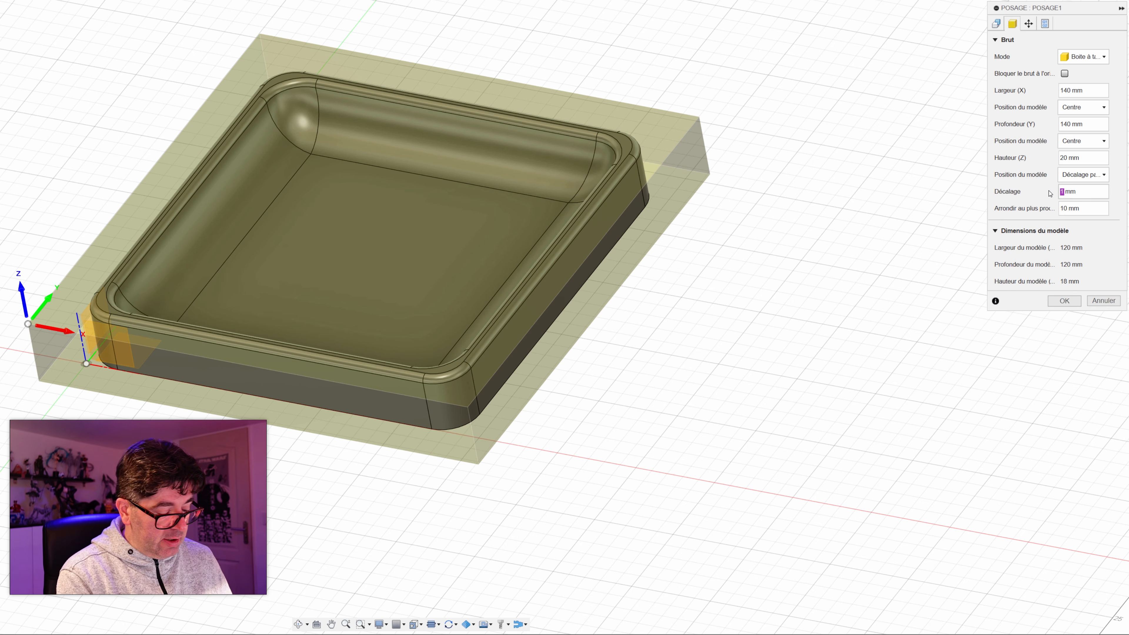
pyautogui.write('0')
pyautogui.keyDown('shift'); pyautogui.moveTo(768, 252); pyautogui.dragTo(797, 213, button='middle'); pyautogui.keyUp('shift')
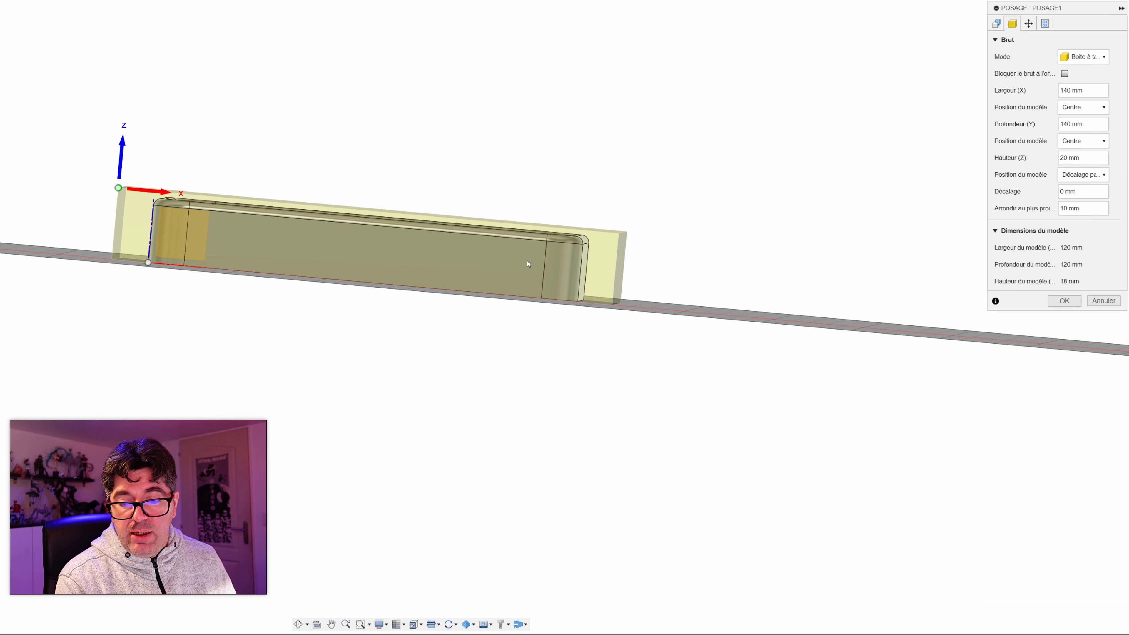
# Step: Try a 1 mm bottom offset for the model and inspect its position in the stock from the side
pyautogui.doubleClick(1060, 192)
pyautogui.write('1')
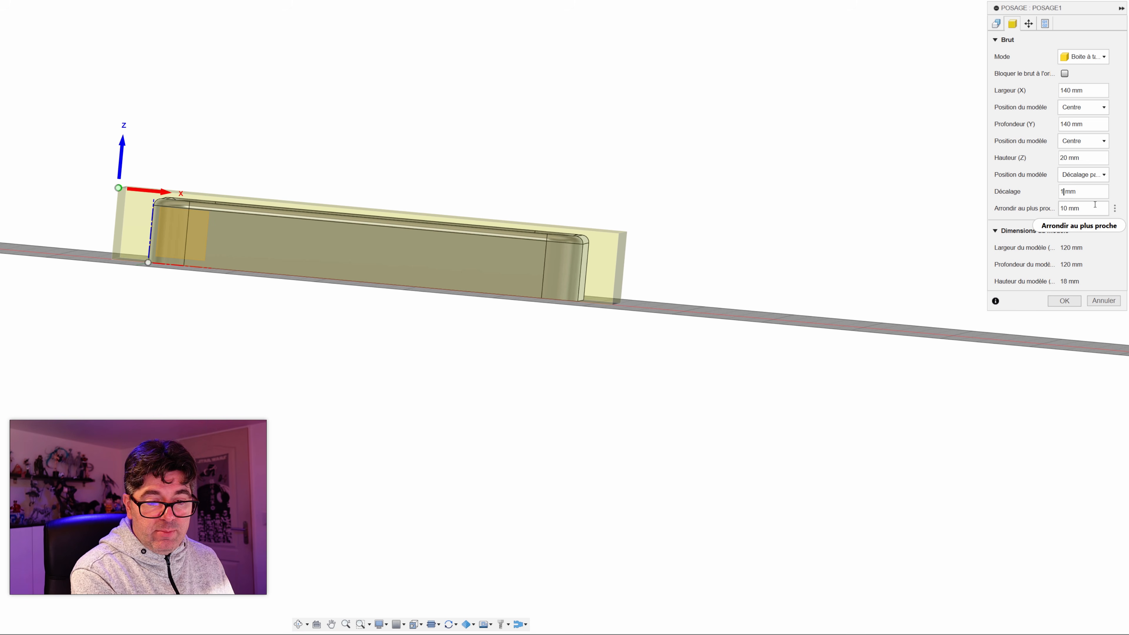
pyautogui.scroll(-3, 244, 249)
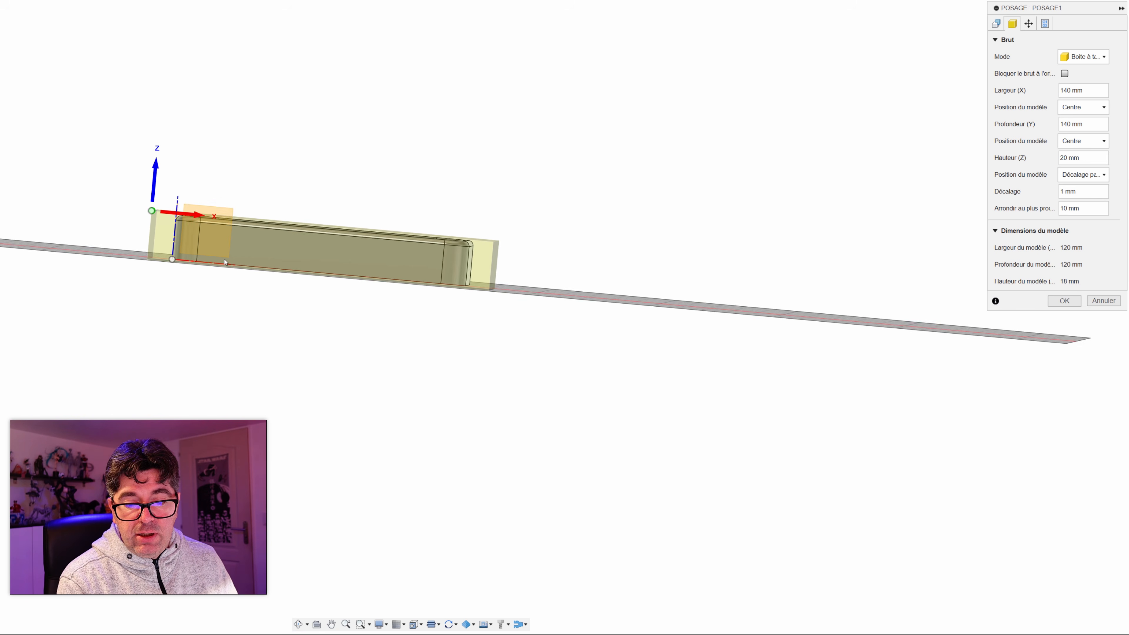
pyautogui.scroll(8, 231, 254)
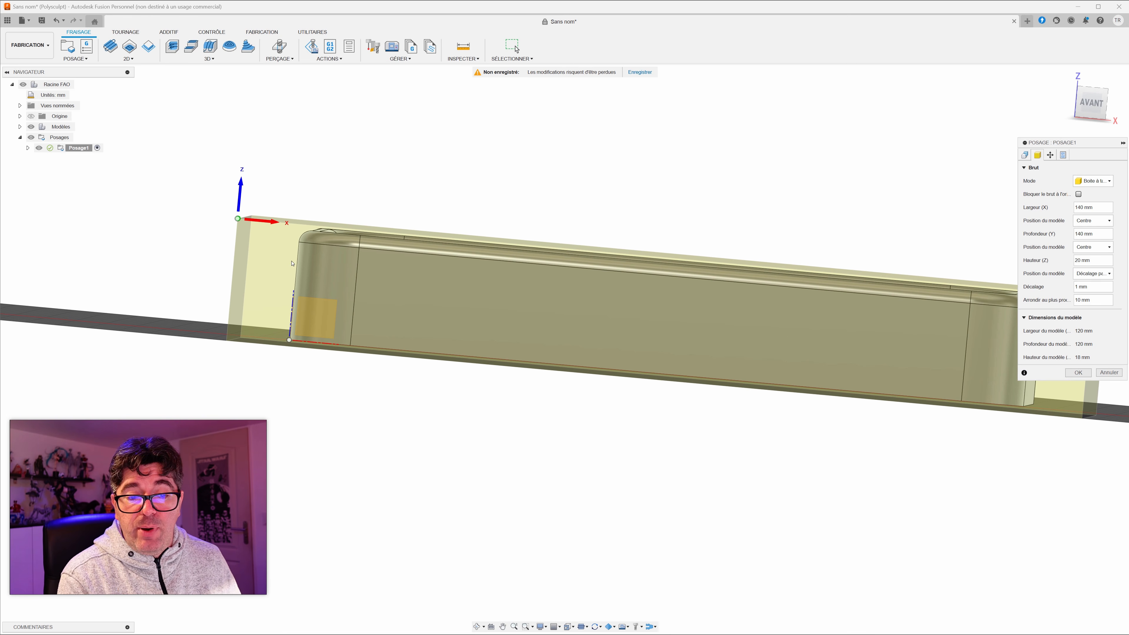
pyautogui.moveTo(484, 398); pyautogui.dragTo(367, 384, button='middle')
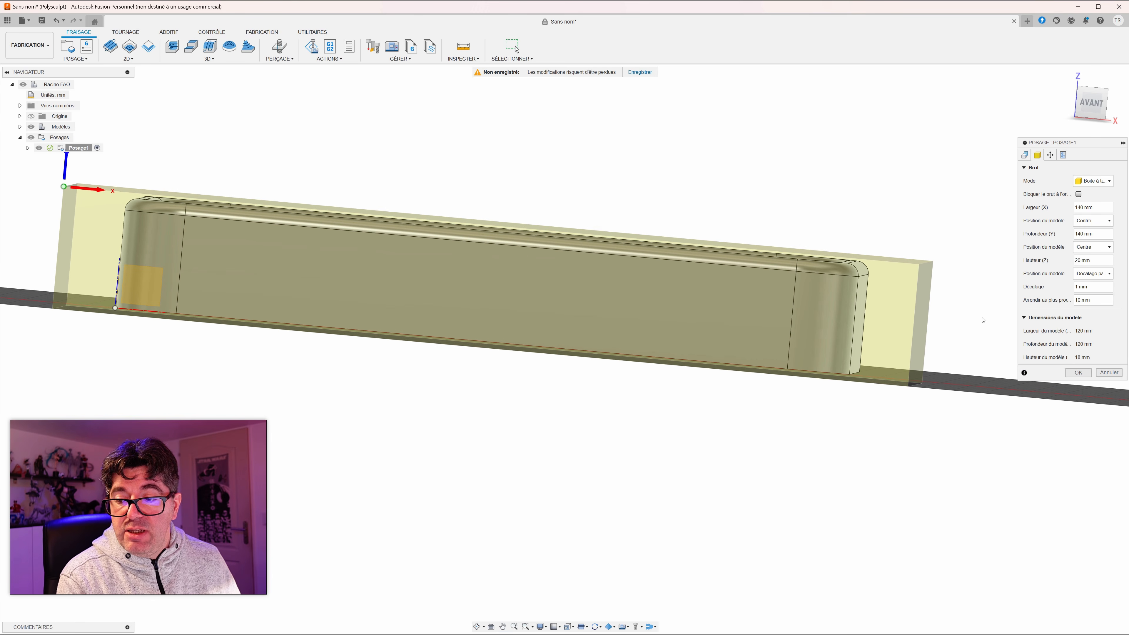
# Step: Return the model's offset from the stock underside to 0 mm
pyautogui.moveTo(1080, 288); pyautogui.dragTo(982, 283)
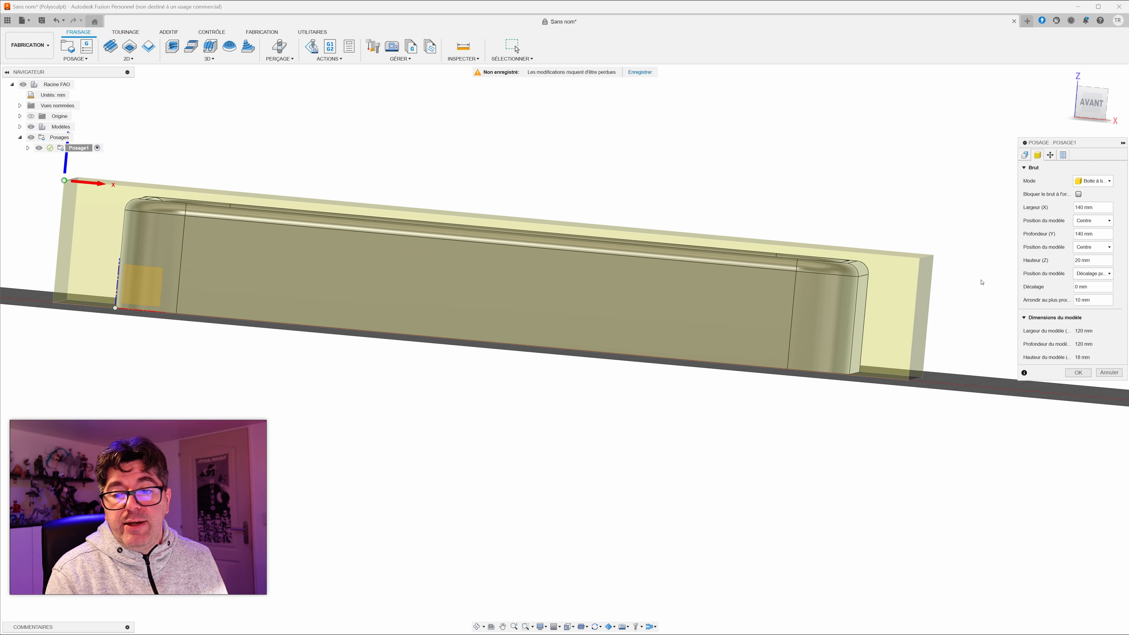
pyautogui.moveTo(817, 237); pyautogui.dragTo(679, 338, button='middle')
pyautogui.scroll(-3, 789, 239)
pyautogui.scroll(-3, 790, 239)
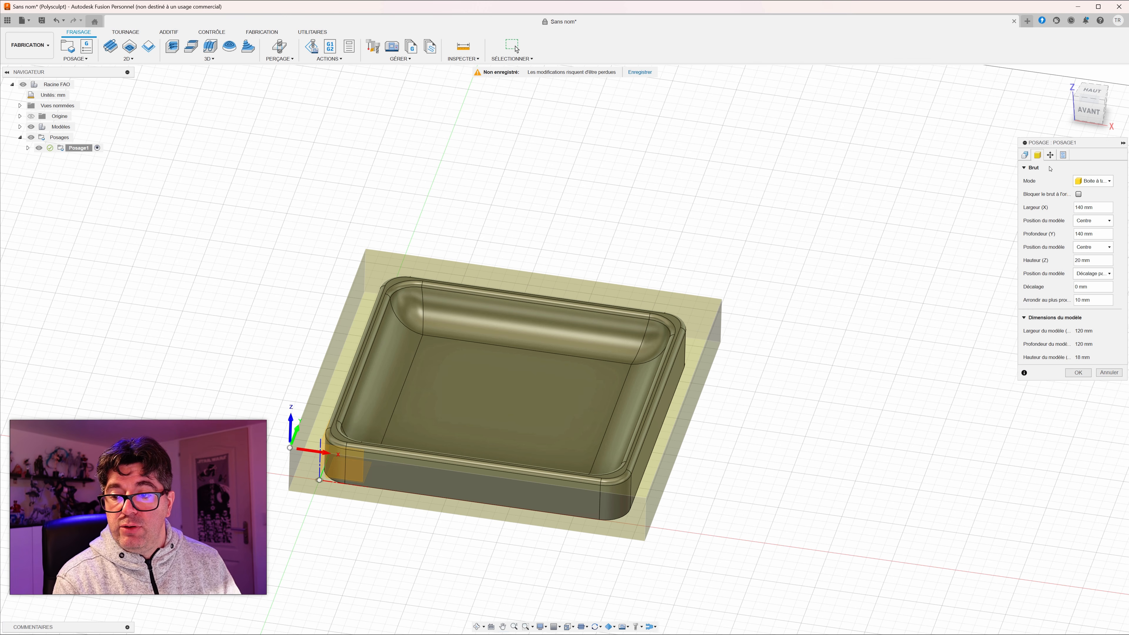
# Step: Move the setup's work coordinate origin to the top centre point of the stock box and confirm the setup
pyautogui.click(1025, 154)
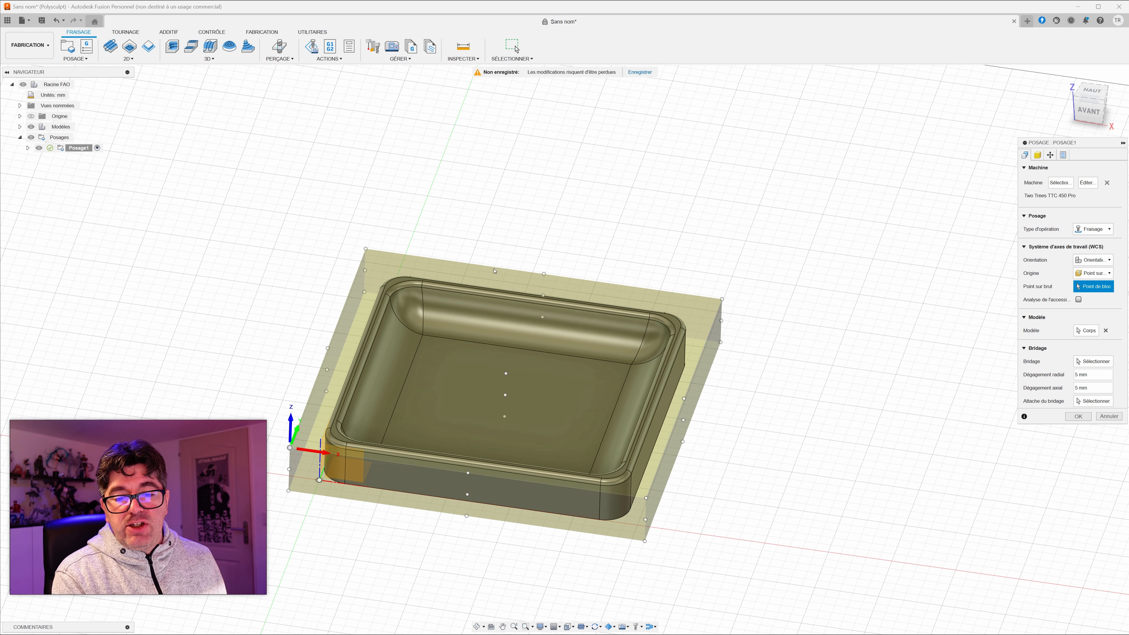
pyautogui.click(505, 373)
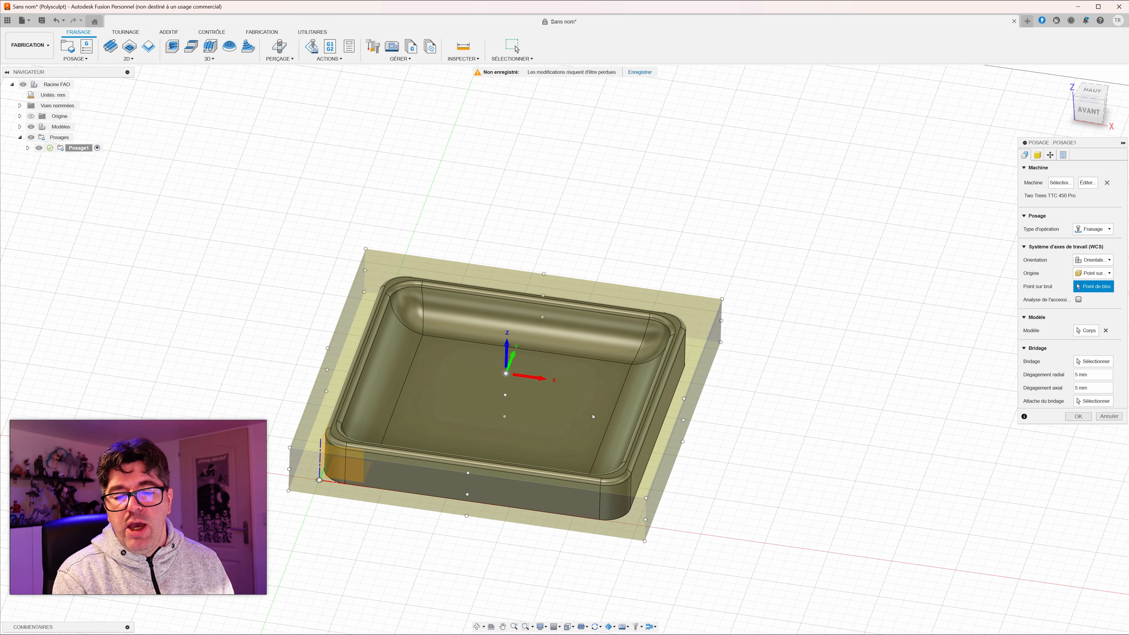
pyautogui.keyDown('shift'); pyautogui.moveTo(608, 420); pyautogui.dragTo(586, 392, button='middle'); pyautogui.keyUp('shift')
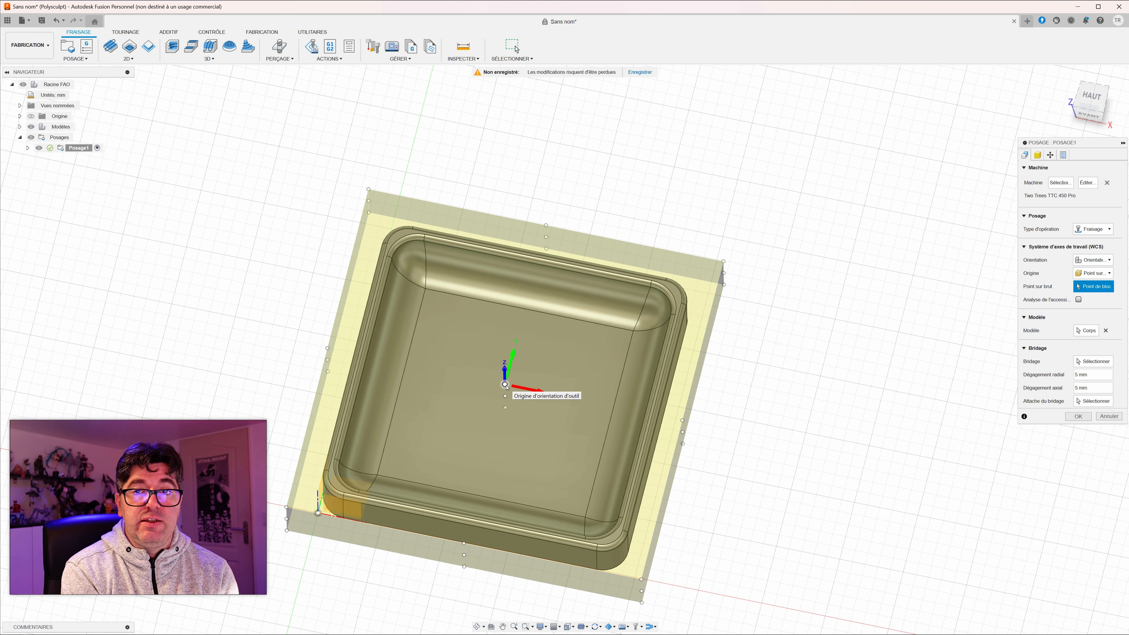
pyautogui.moveTo(766, 470); pyautogui.dragTo(768, 470, button='middle')
pyautogui.moveTo(772, 424); pyautogui.dragTo(770, 425, button='middle')
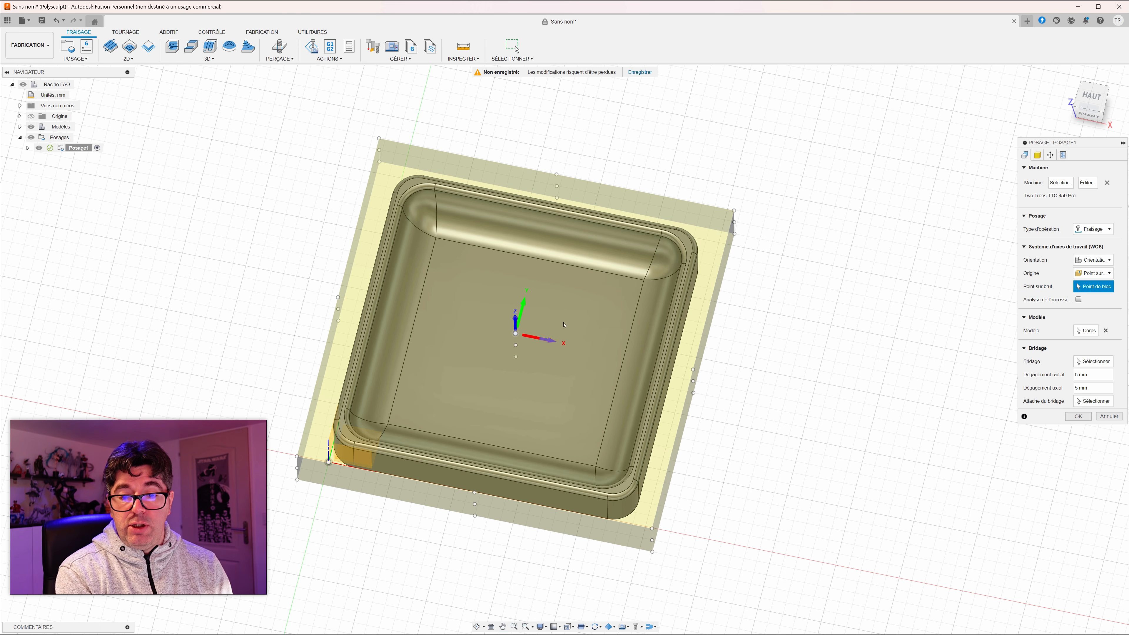
pyautogui.click(1076, 416)
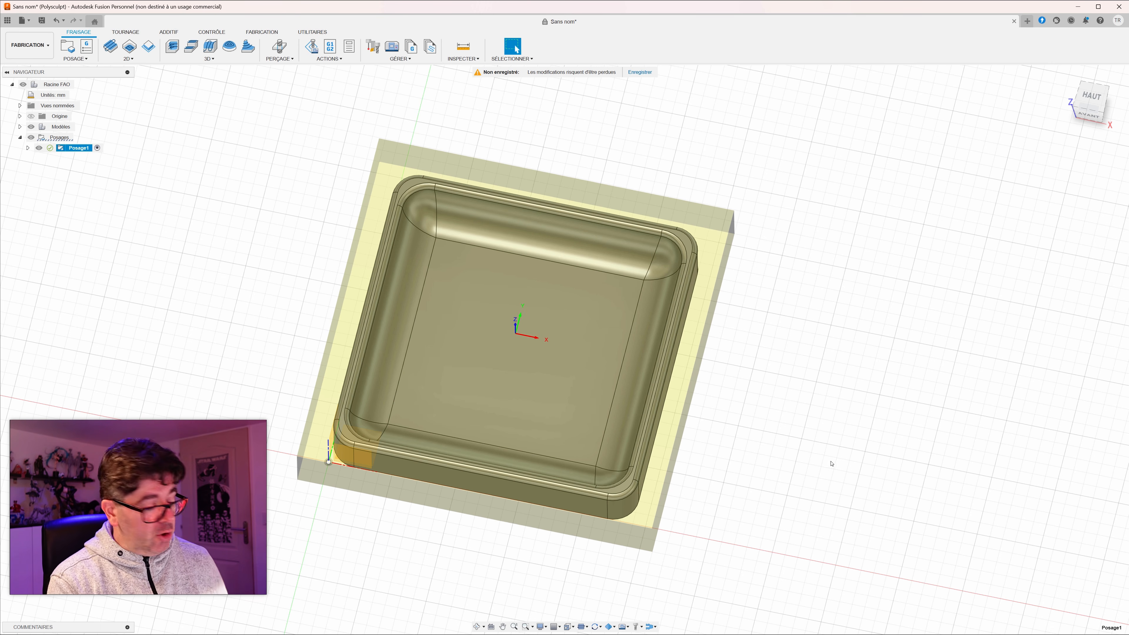
# Step: Open the selection of 3D milling operations for the tray's setup
pyautogui.moveTo(801, 473)
pyautogui.keyDown('shift'); pyautogui.mouseDown(button='middle')
pyautogui.moveTo(799, 435)
pyautogui.moveTo(797, 456)
pyautogui.mouseUp(button='middle'); pyautogui.keyUp('shift')
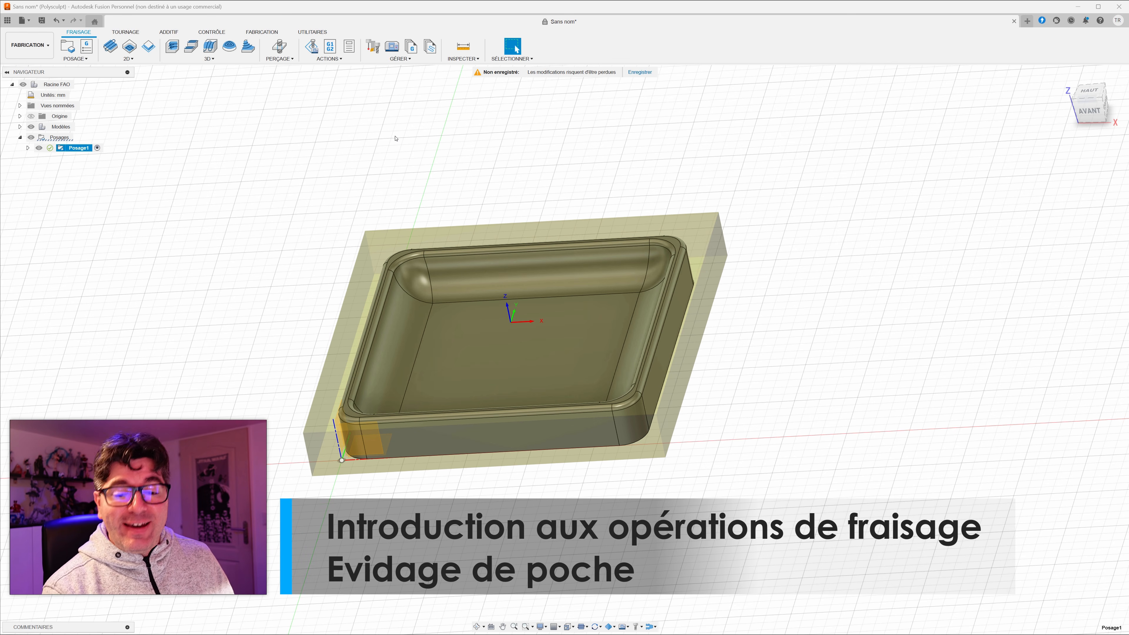
pyautogui.moveTo(441, 201)
pyautogui.mouseDown(button='middle')
pyautogui.moveTo(466, 205)
pyautogui.moveTo(456, 198)
pyautogui.mouseUp(button='middle')
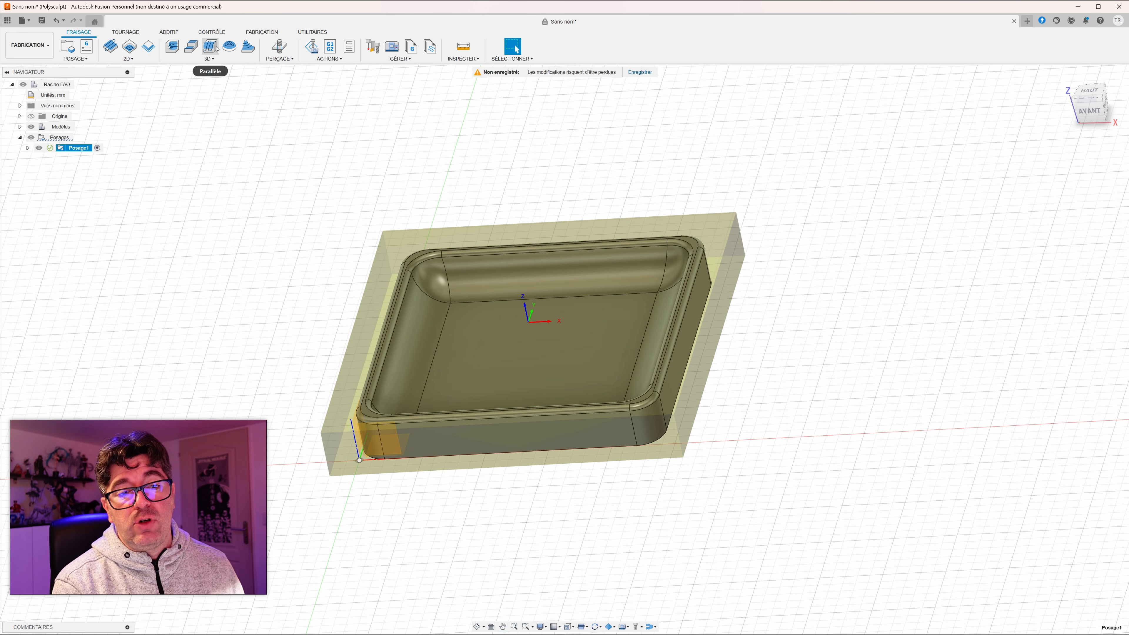
pyautogui.click(224, 60)
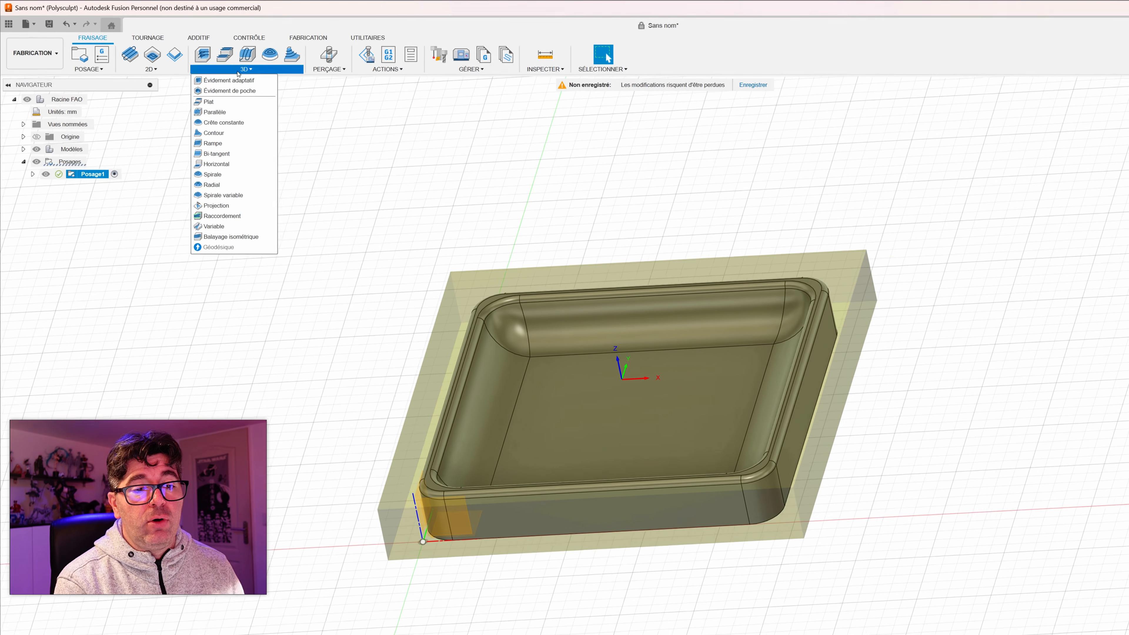
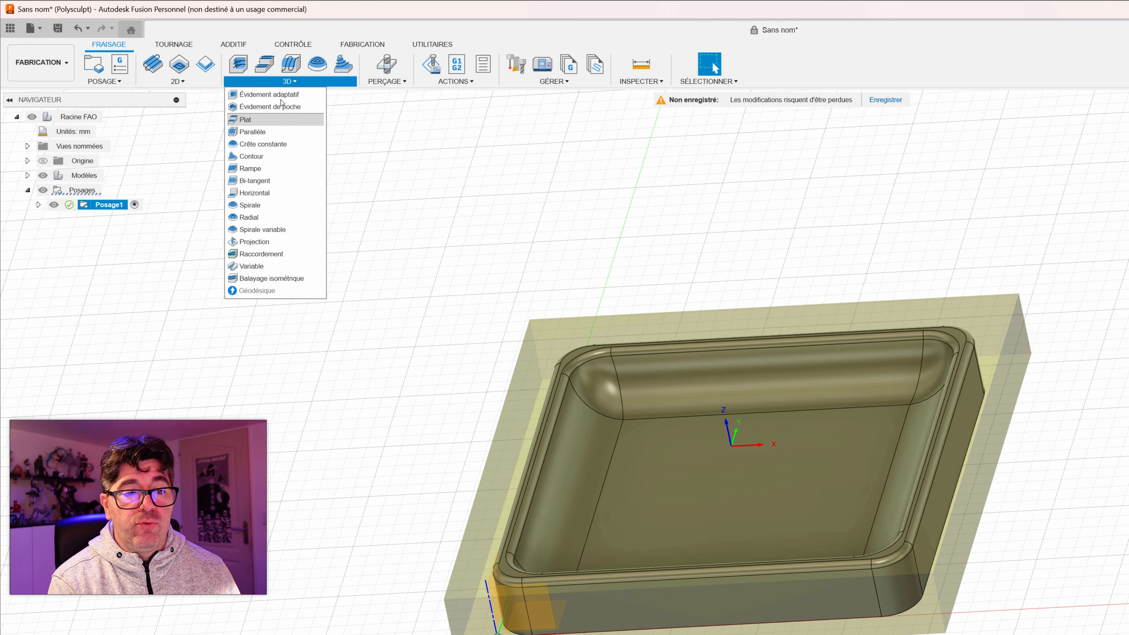
# Step: Start a 3D pocket clearing operation and review its tool, multi-axis, geometry, heights, passes and linking settings
pyautogui.click(270, 106)
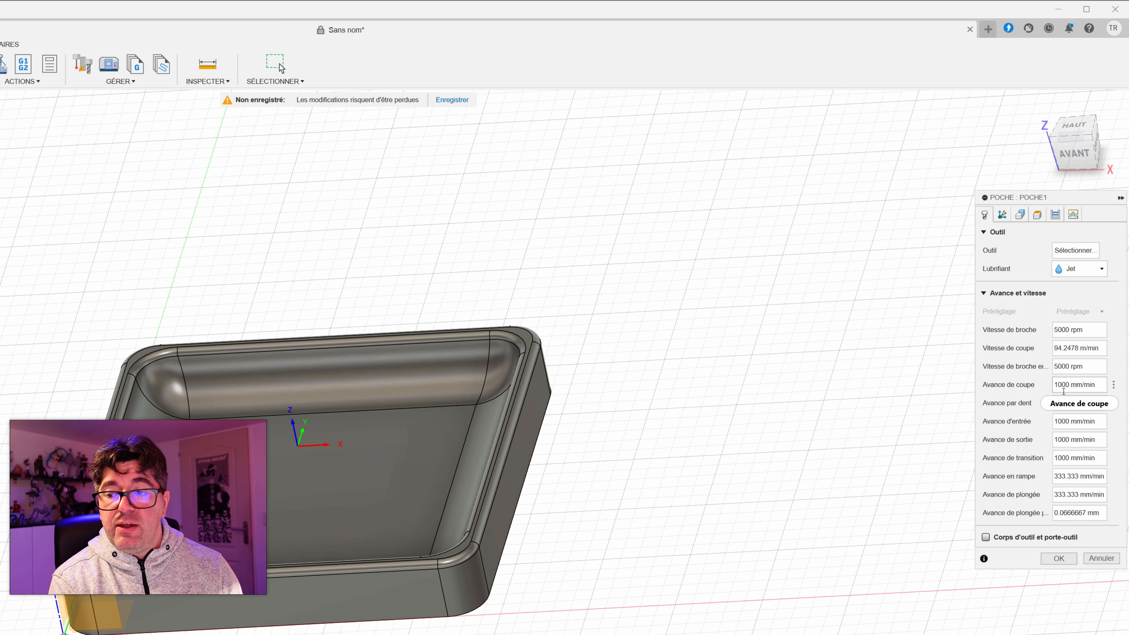
pyautogui.moveTo(1063, 391)
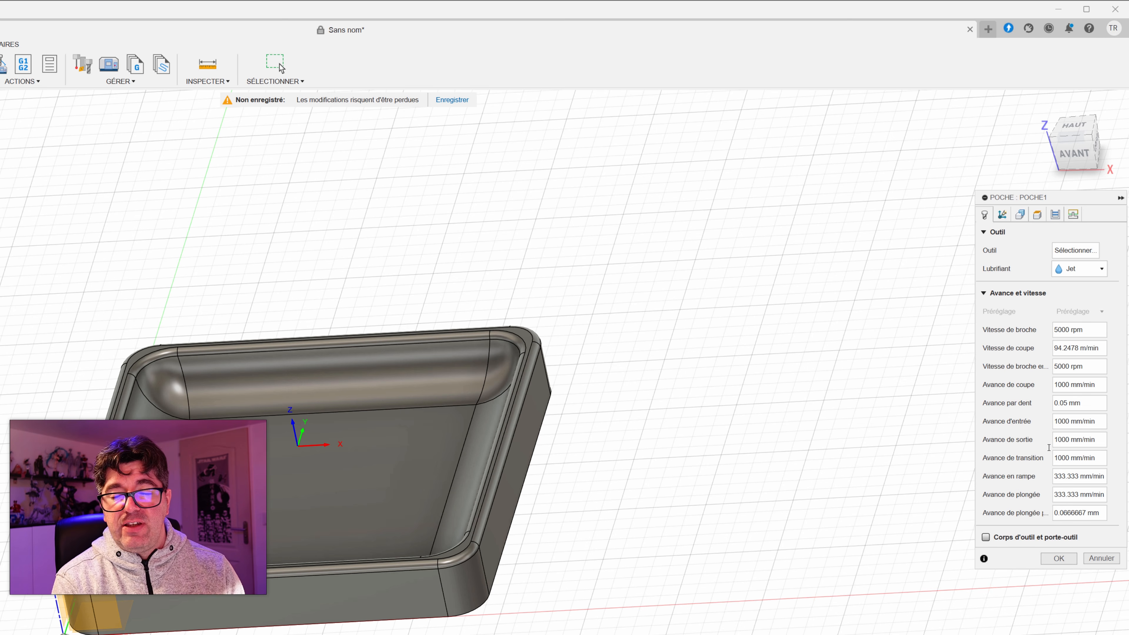
pyautogui.click(1002, 215)
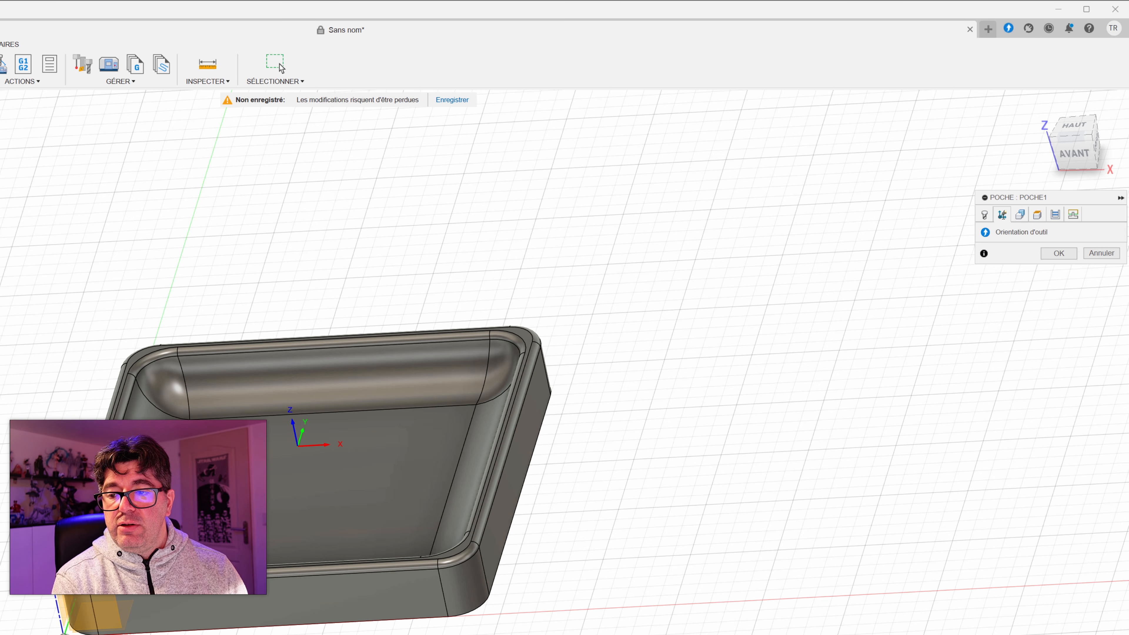
pyautogui.click(1020, 215)
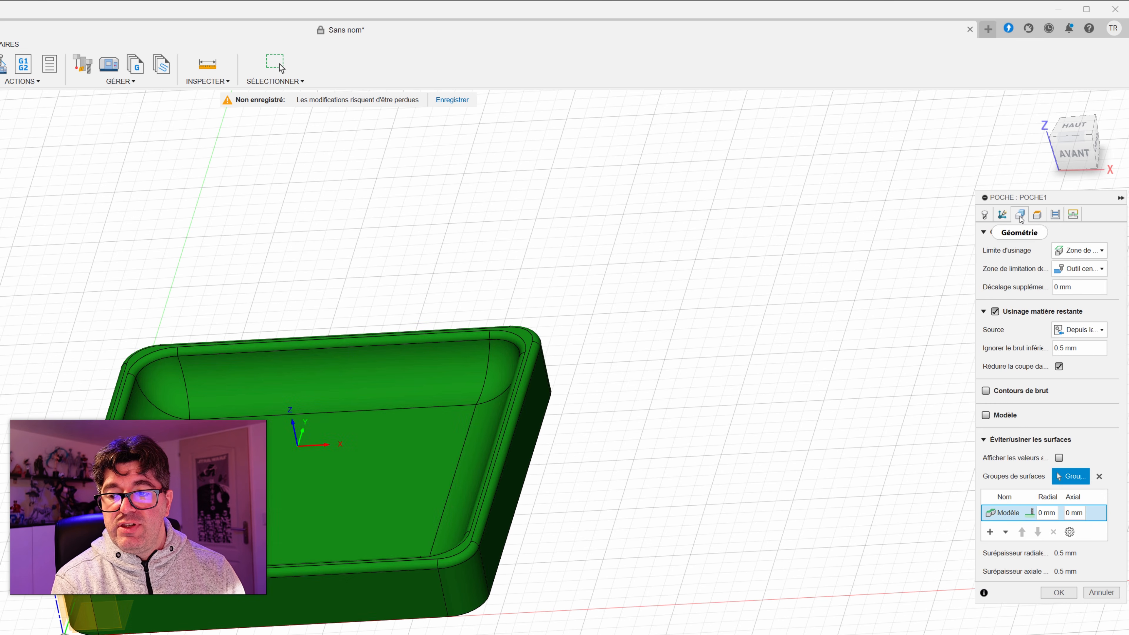
pyautogui.click(1038, 215)
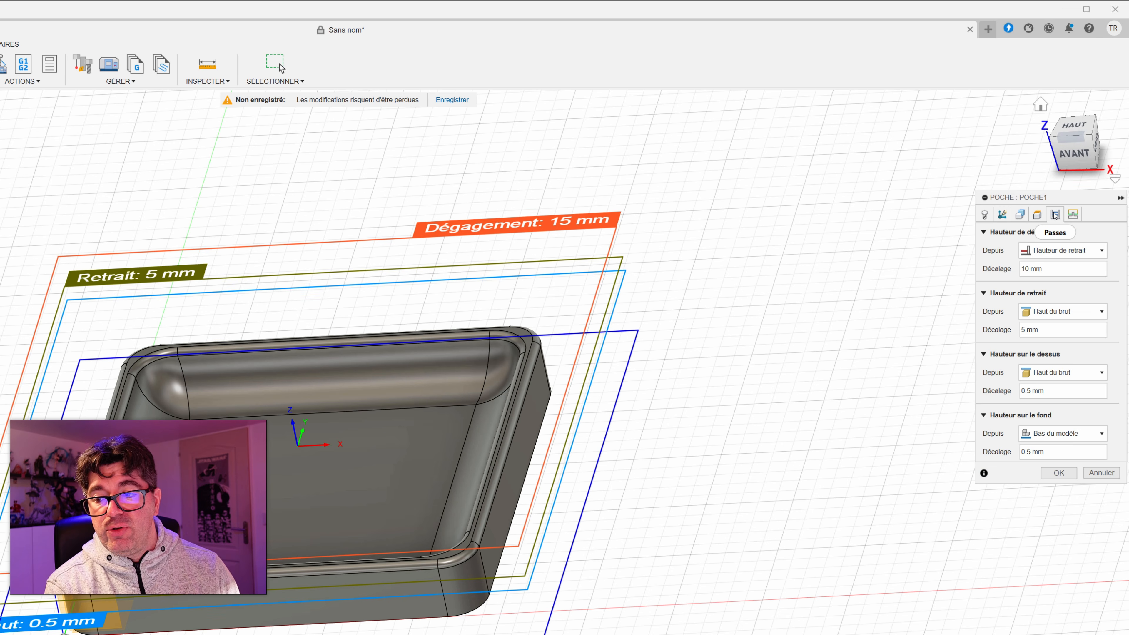
pyautogui.click(1055, 215)
pyautogui.click(1073, 216)
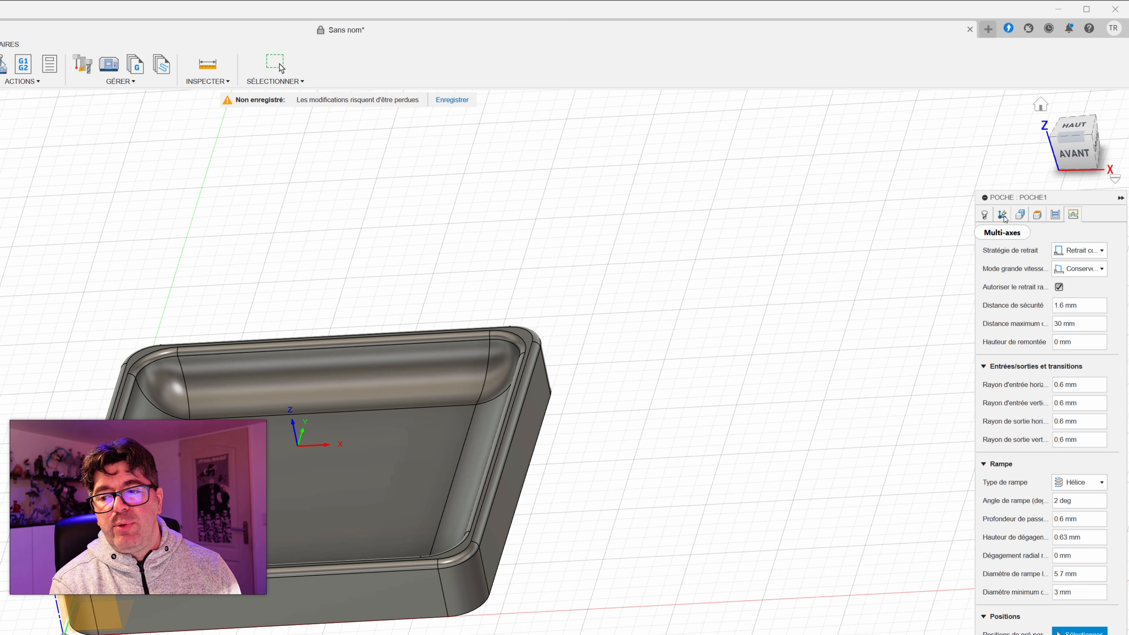
pyautogui.click(984, 215)
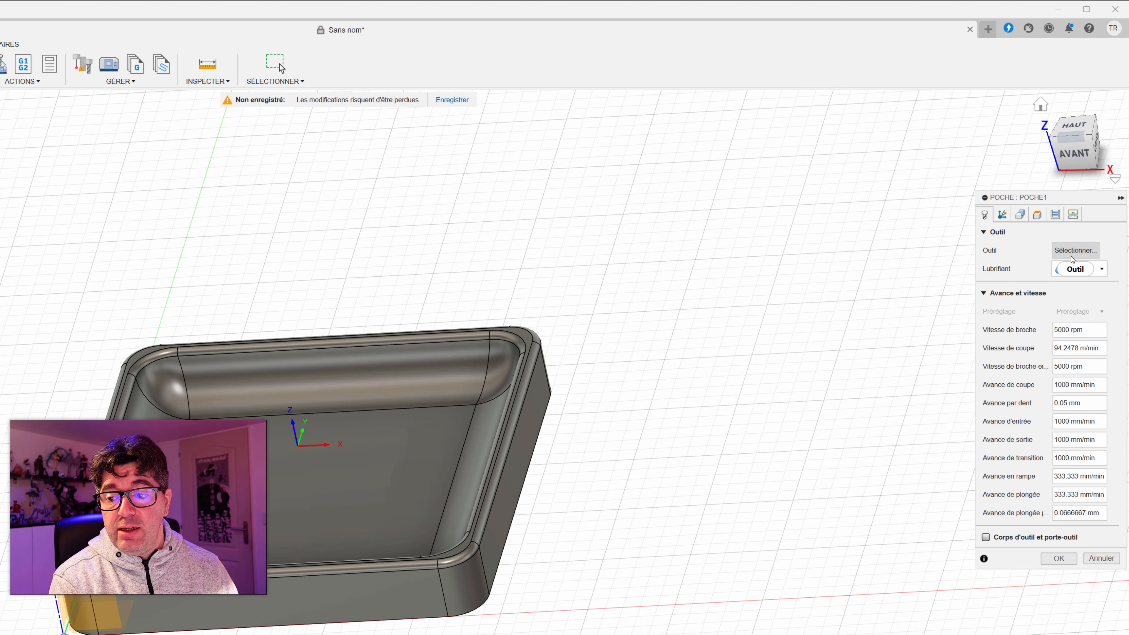
# Step: Open the pocket operation's tool selection and activate the Outils de coupe (Métrique) library among the Fusion libraries
pyautogui.click(1073, 252)
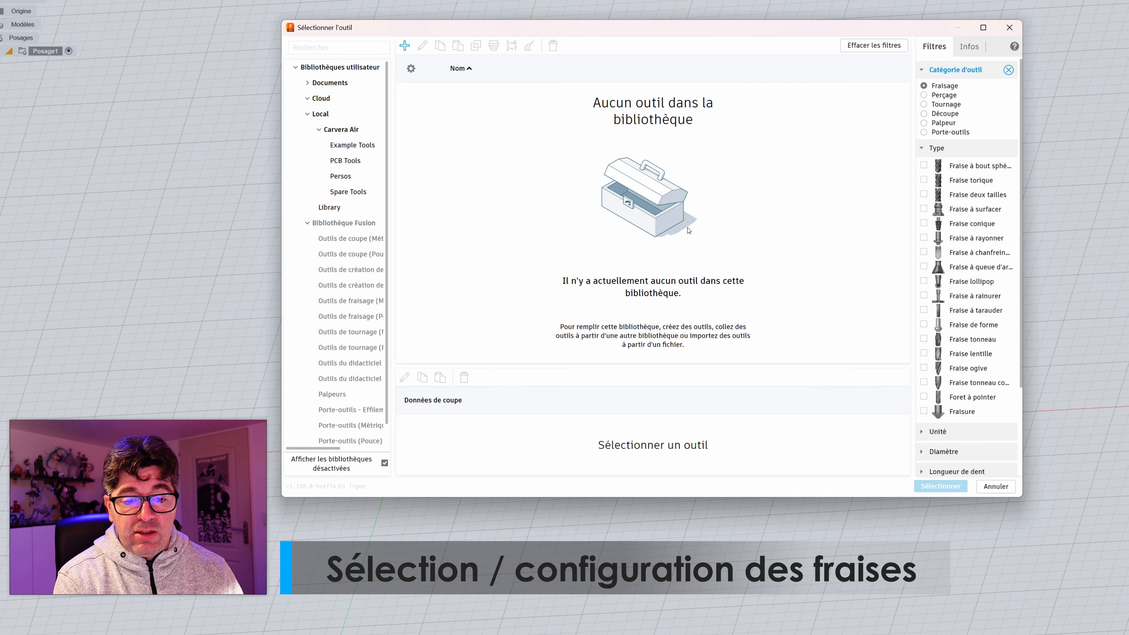
pyautogui.click(308, 115)
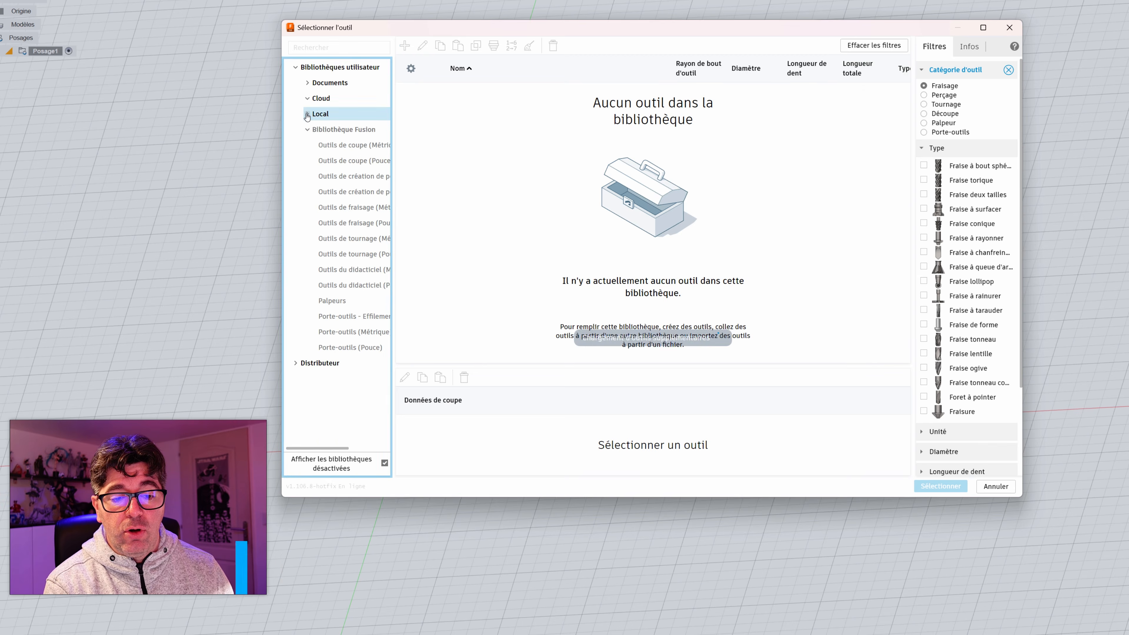
pyautogui.click(327, 130)
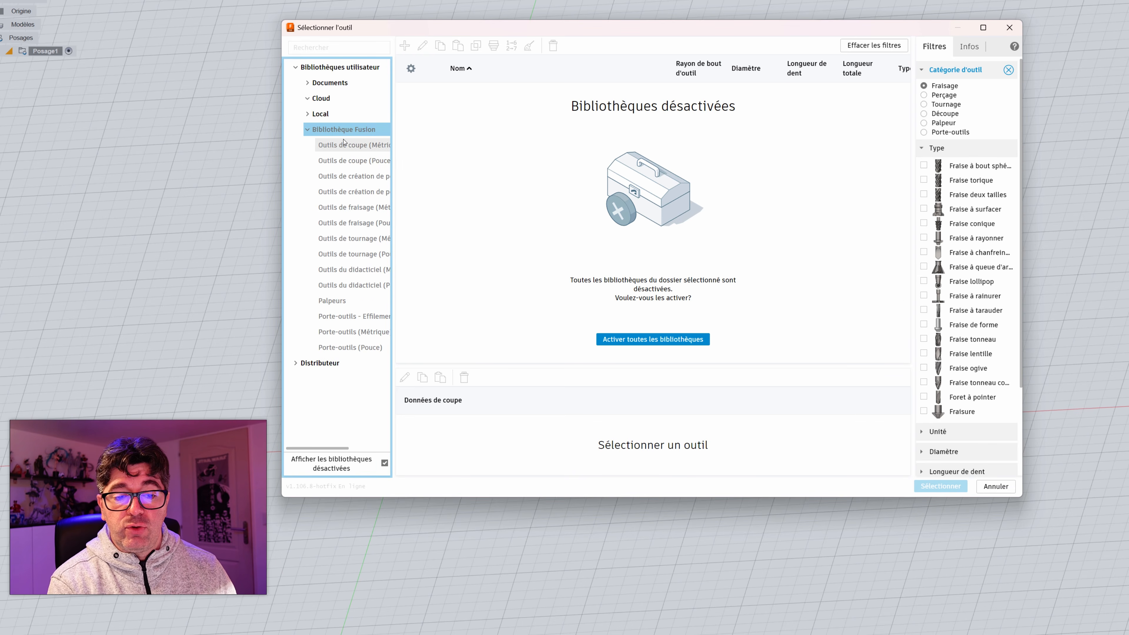
pyautogui.click(671, 340)
pyautogui.click(655, 347)
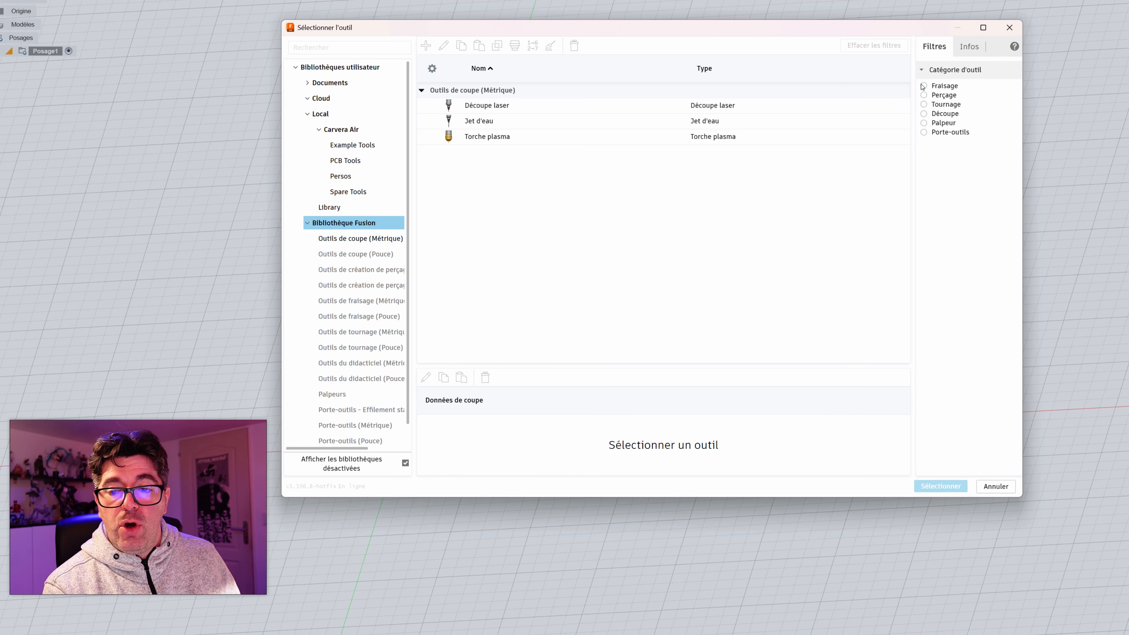
# Step: Activate the metric and inch milling tool libraries, Outils de fraisage (Métrique) and Outils de fraisage (Pouce)
pyautogui.click(353, 305)
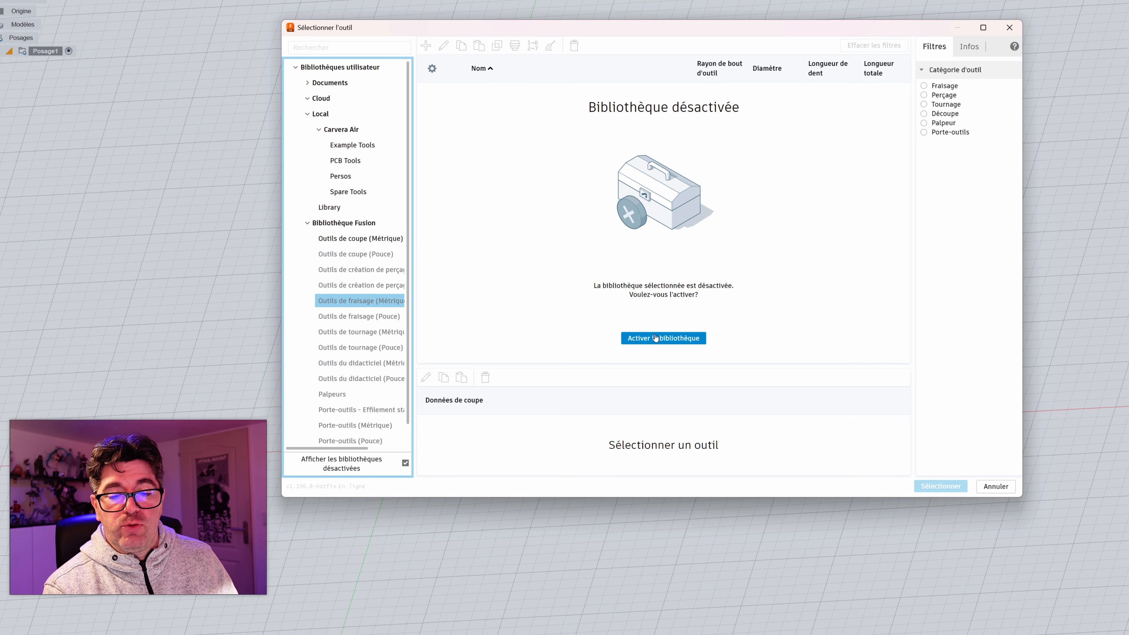
pyautogui.click(656, 338)
pyautogui.click(359, 316)
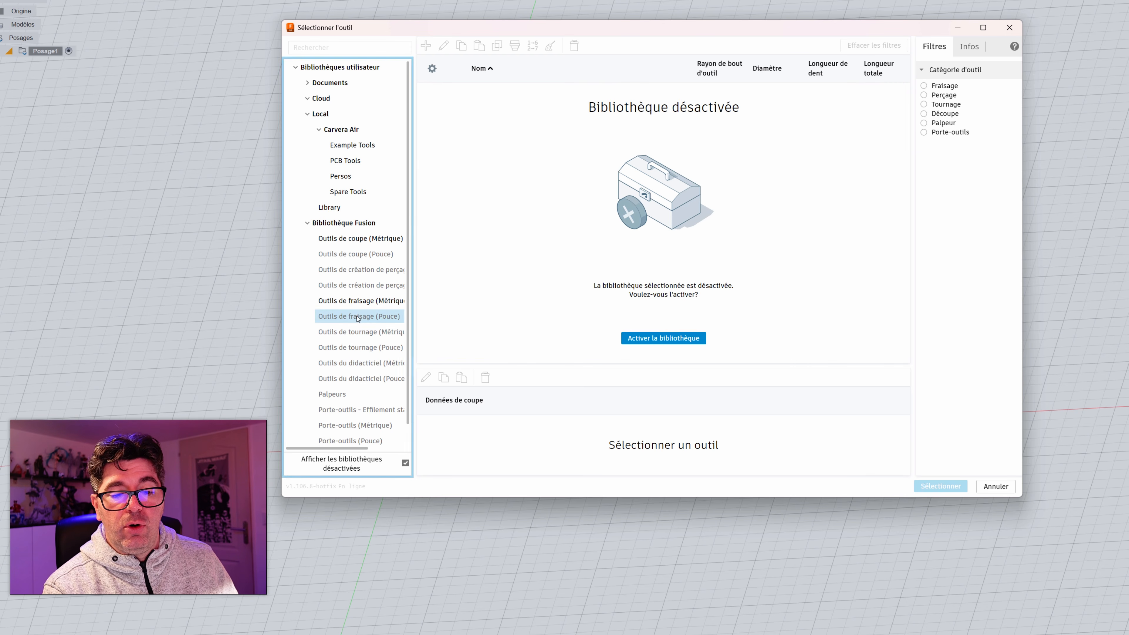
pyautogui.click(662, 338)
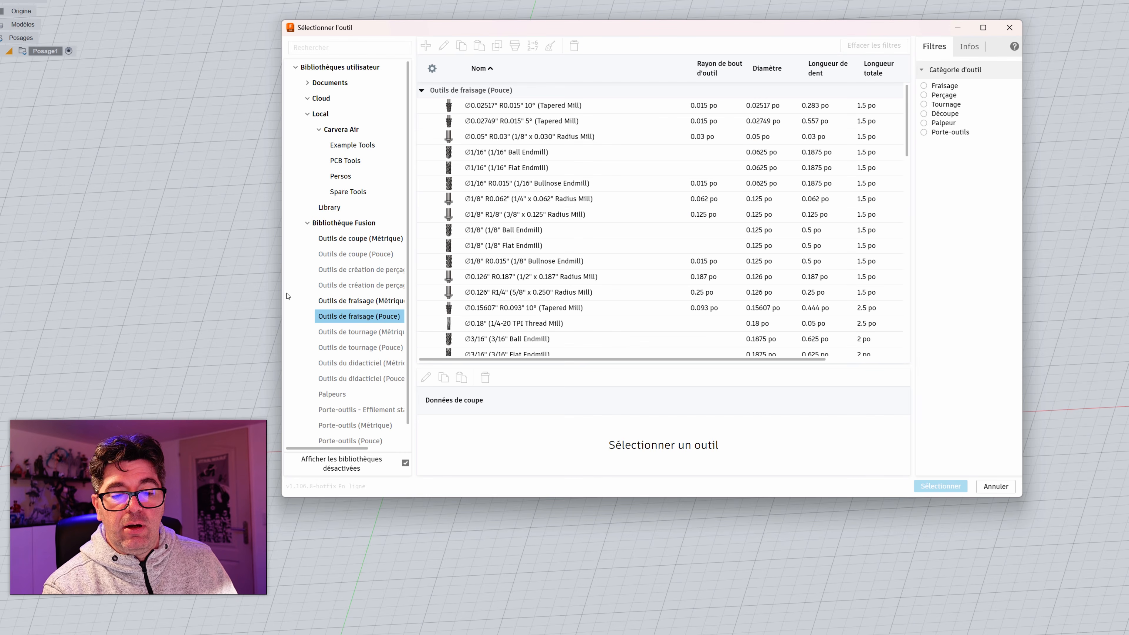
# Step: Compare the metric and inch milling tool lists and inspect the metric 4 mm flat end mill
pyautogui.click(384, 306)
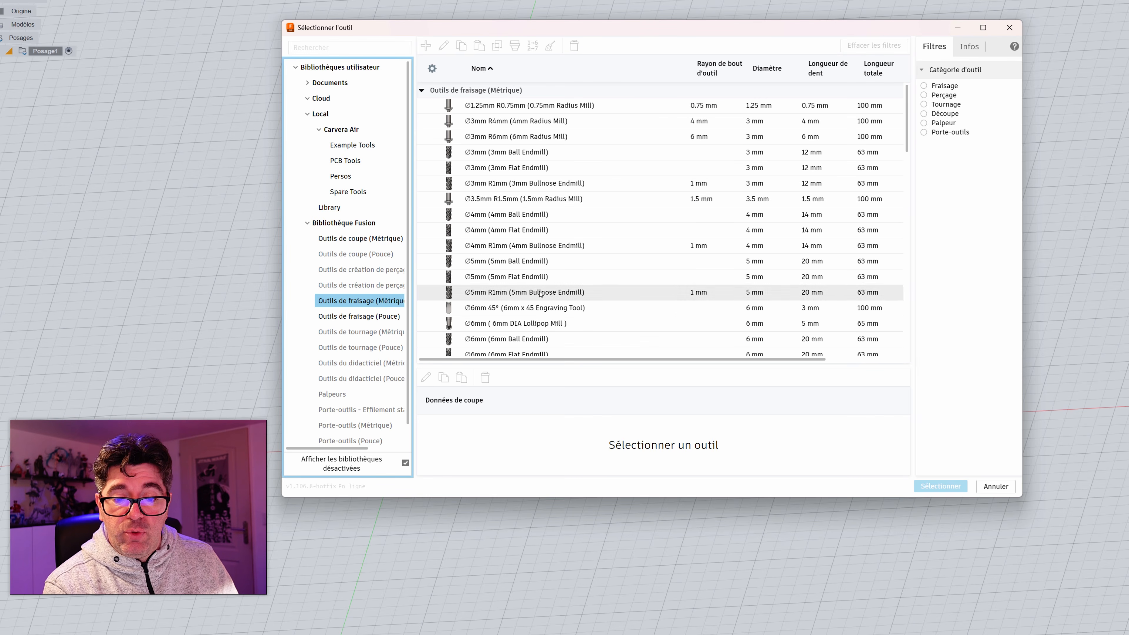
pyautogui.click(368, 316)
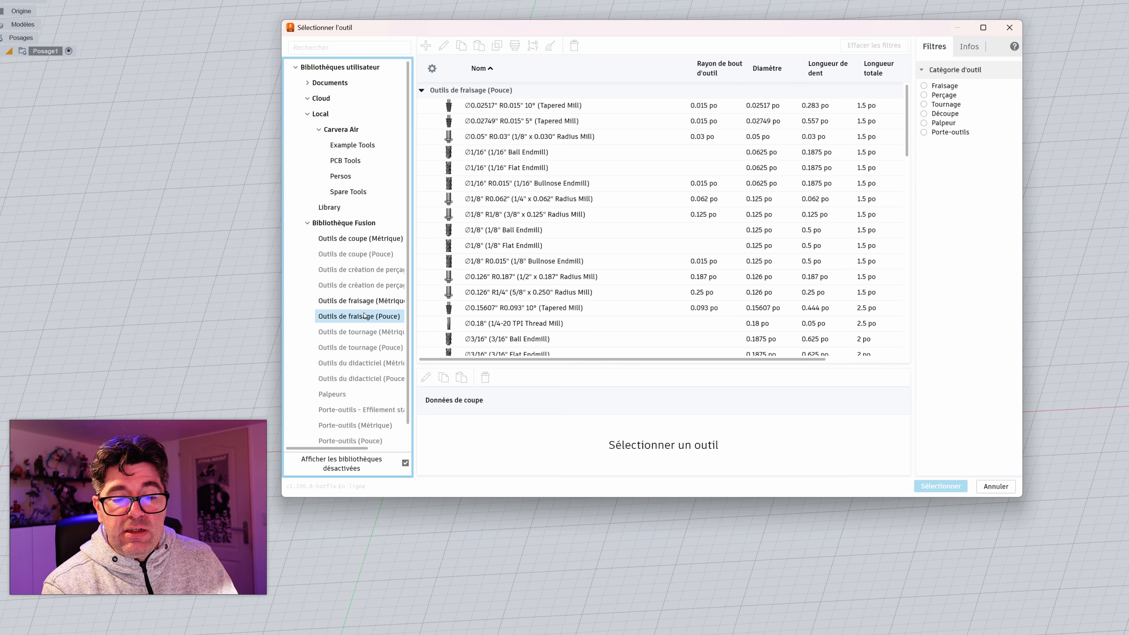
pyautogui.click(364, 301)
pyautogui.scroll(-5, 489, 206)
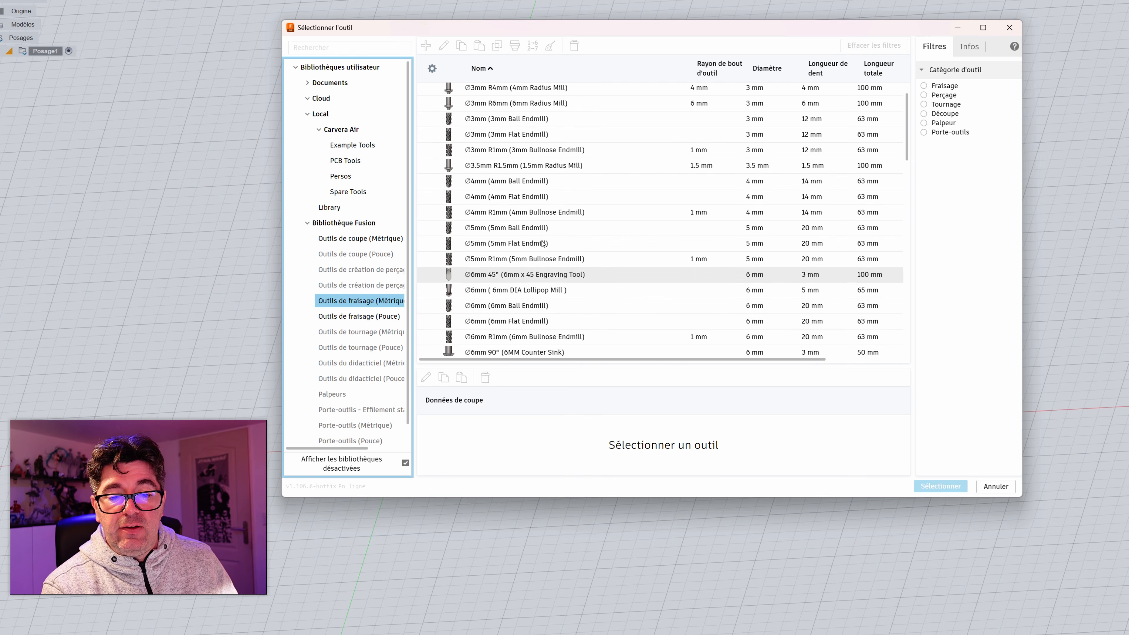
pyautogui.click(495, 201)
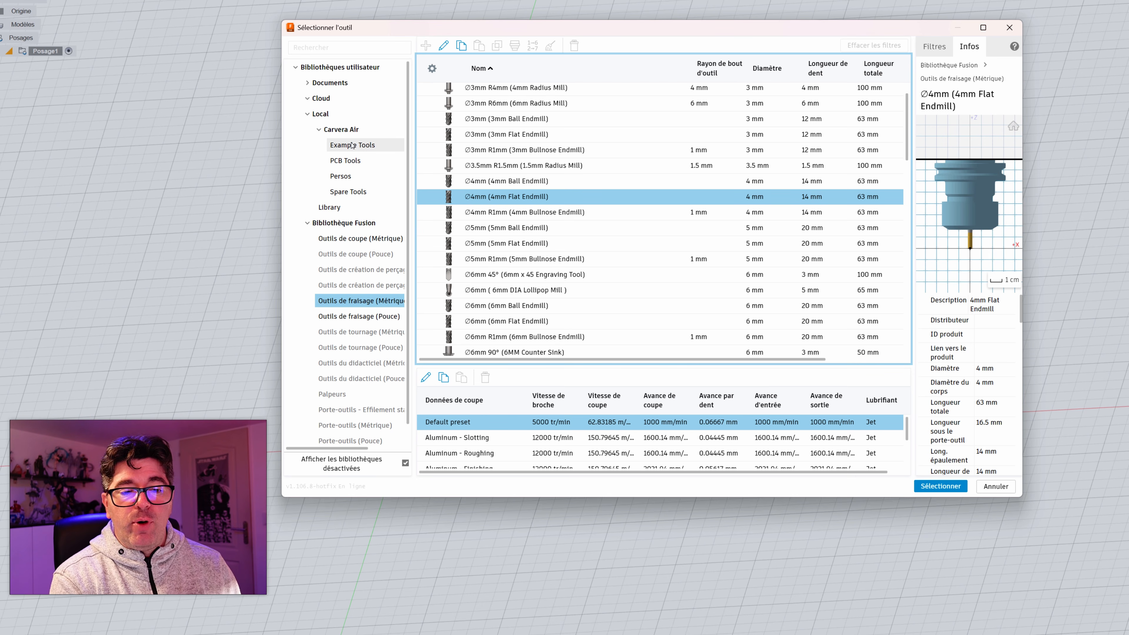
# Step: Look through the tools of the personal Persos library and the whole Local collection
pyautogui.click(338, 178)
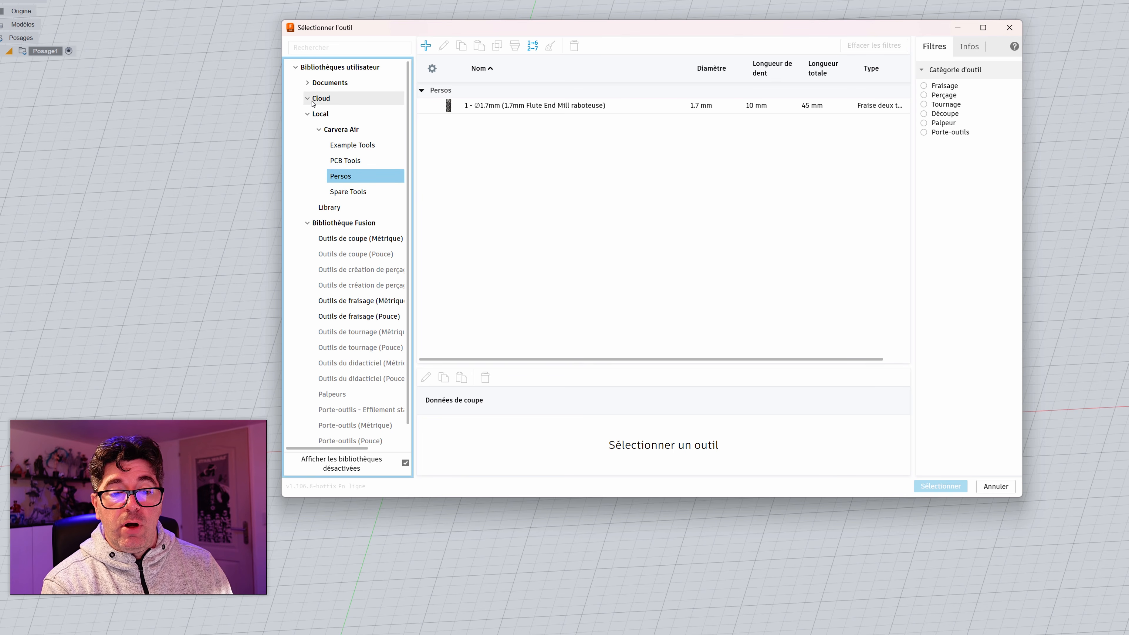
pyautogui.click(321, 116)
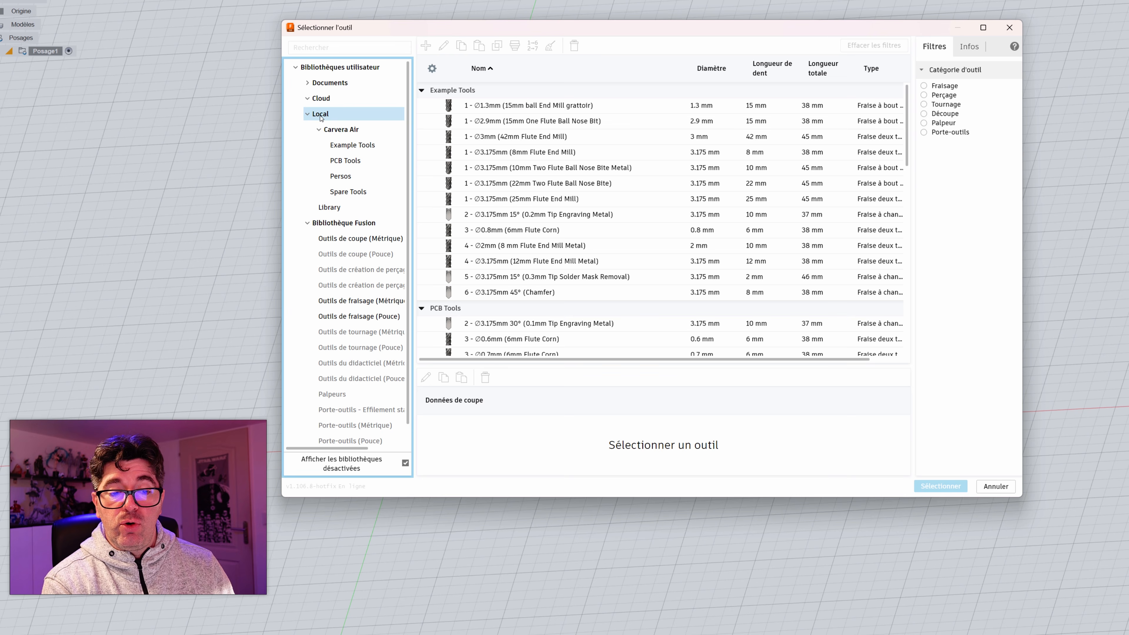
pyautogui.click(349, 179)
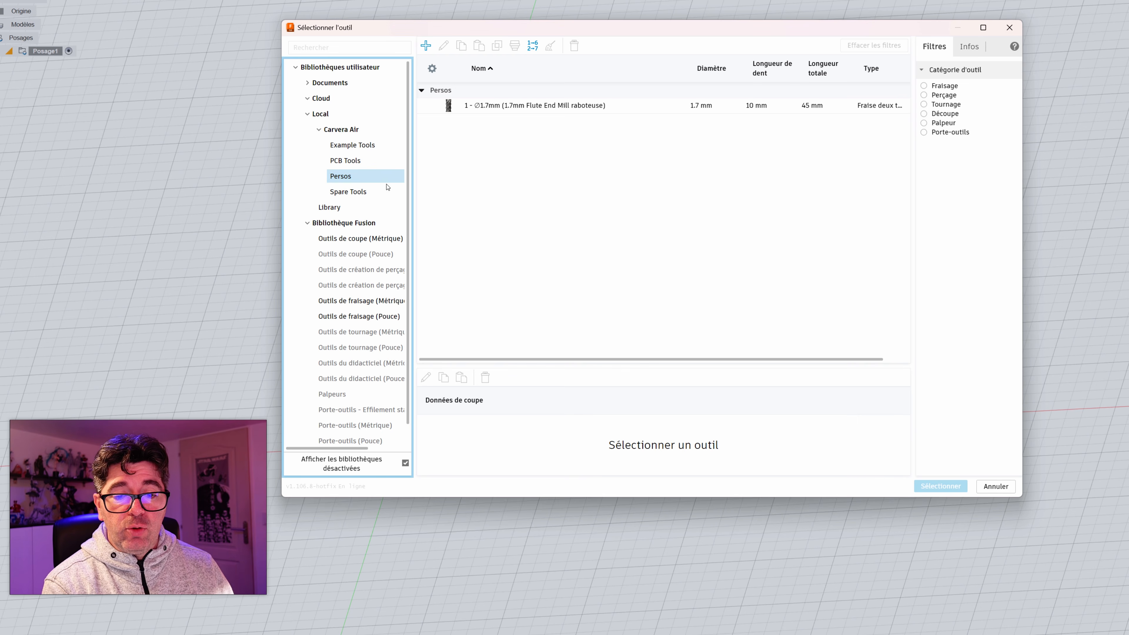
# Step: Open the 3.175 mm end mill with 25 mm flutes from the Carvera Air Example Tools library for editing
pyautogui.click(351, 144)
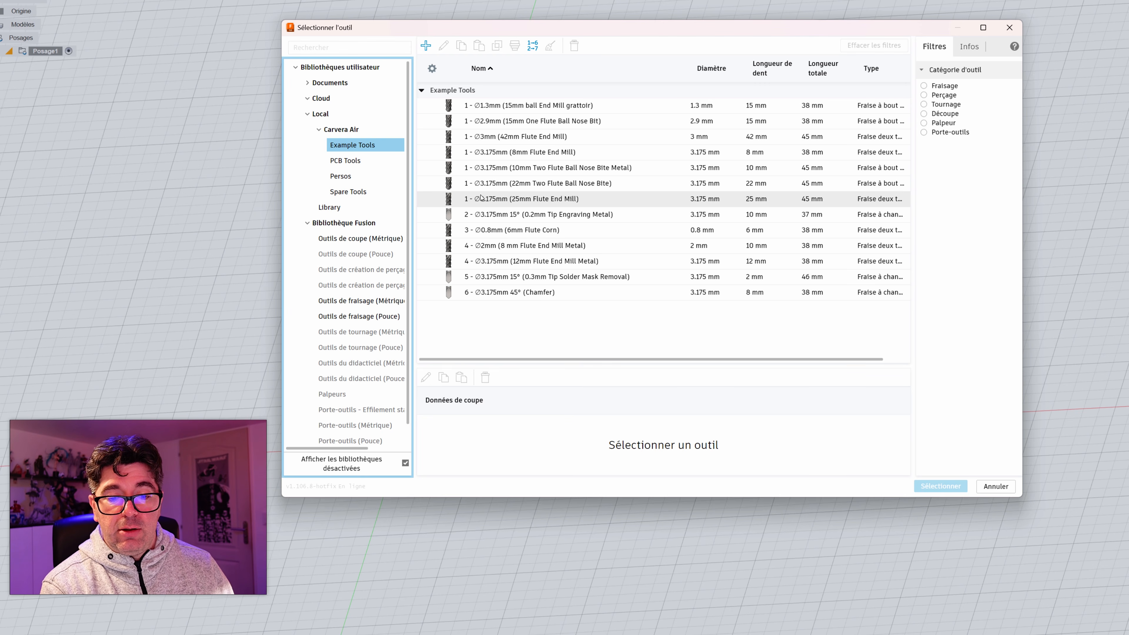
pyautogui.click(505, 202)
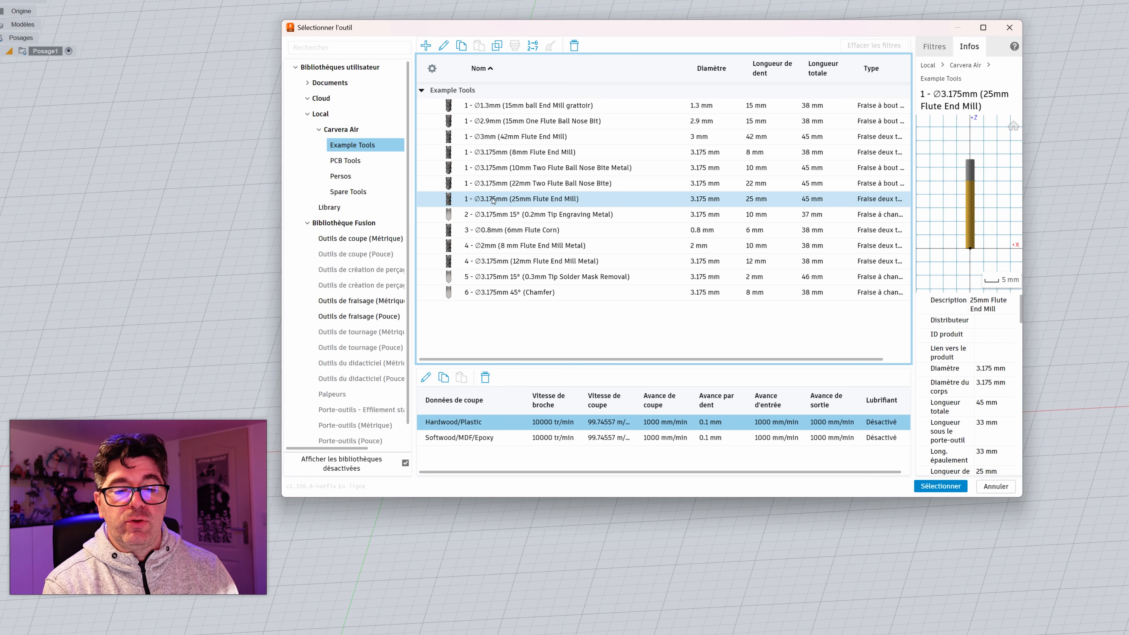
pyautogui.rightClick(539, 199)
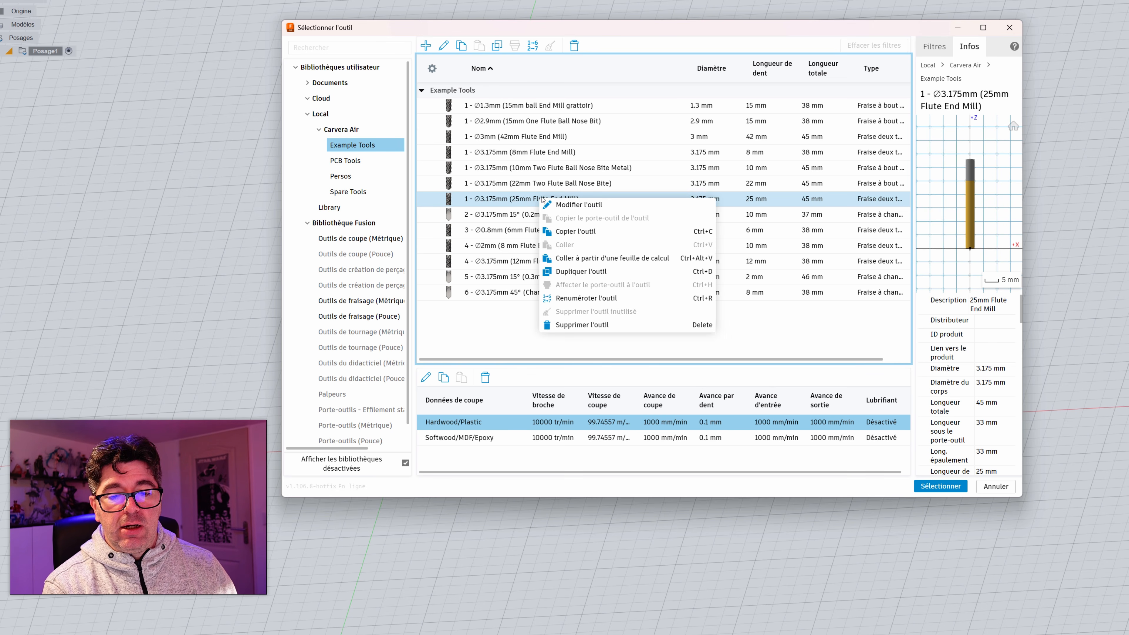
pyautogui.click(576, 206)
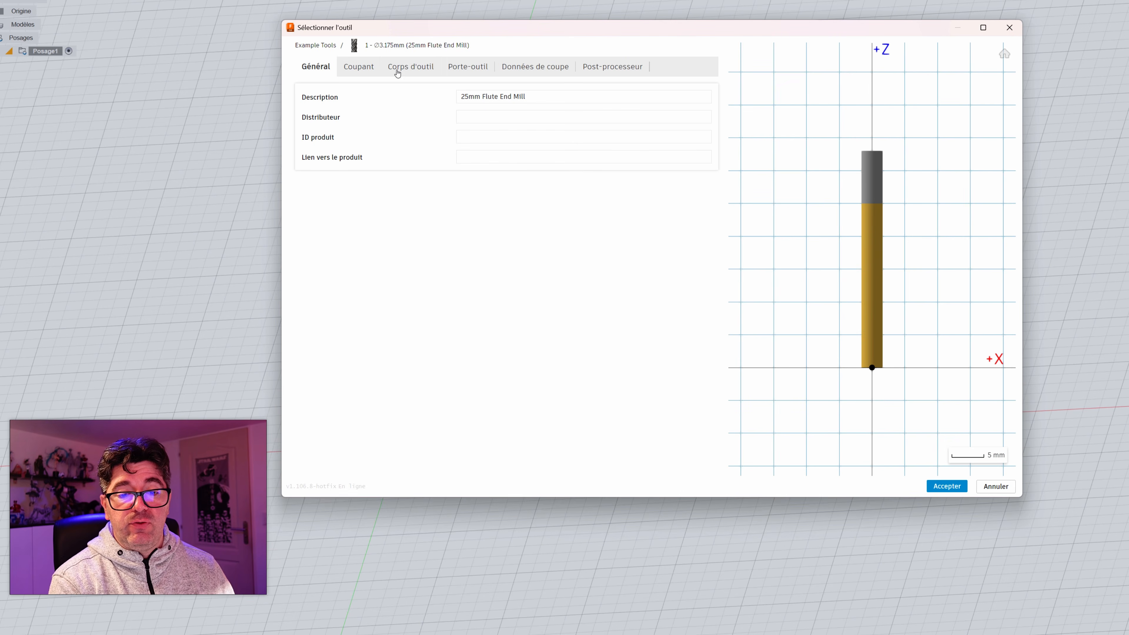
# Step: Examine the end mill's description, cutter type options, number of teeth and material options
pyautogui.moveTo(485, 100)
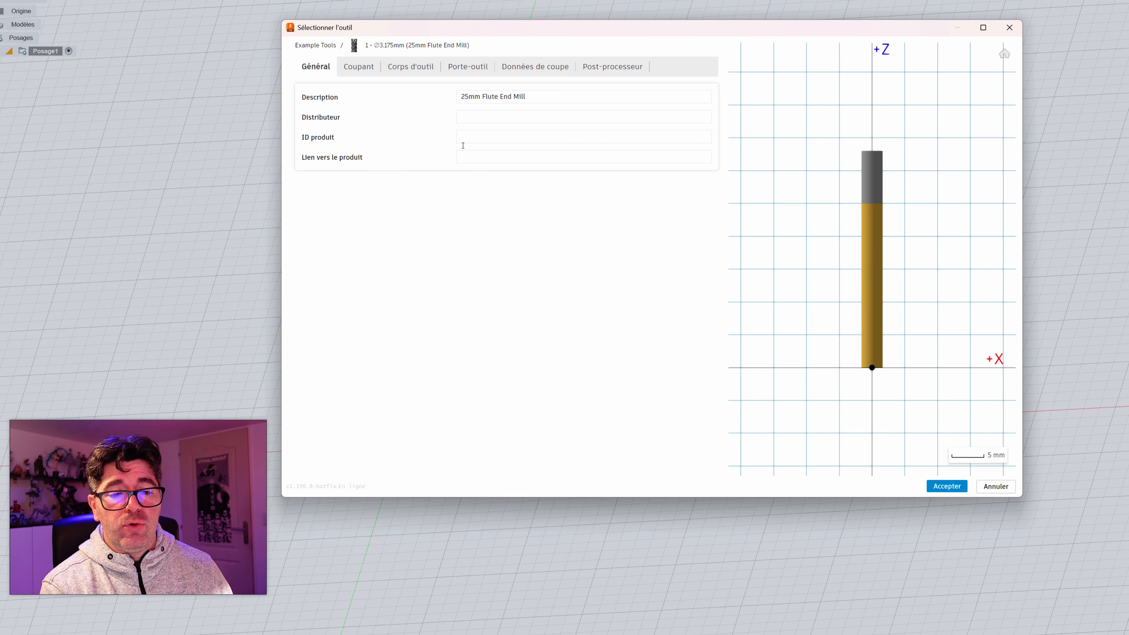
pyautogui.click(354, 70)
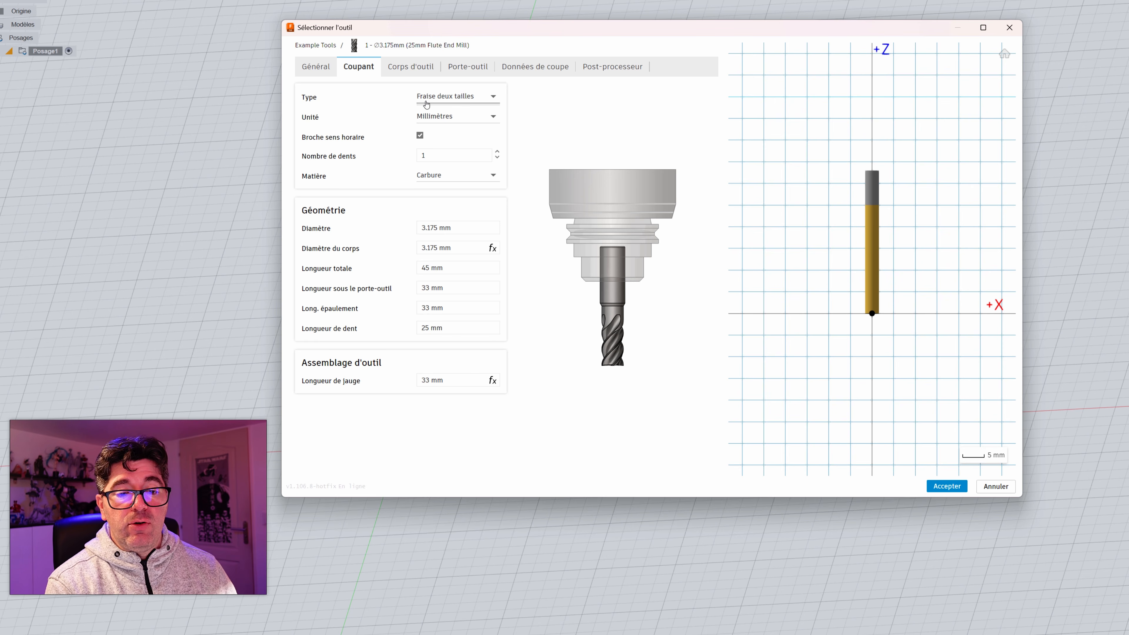
pyautogui.click(446, 97)
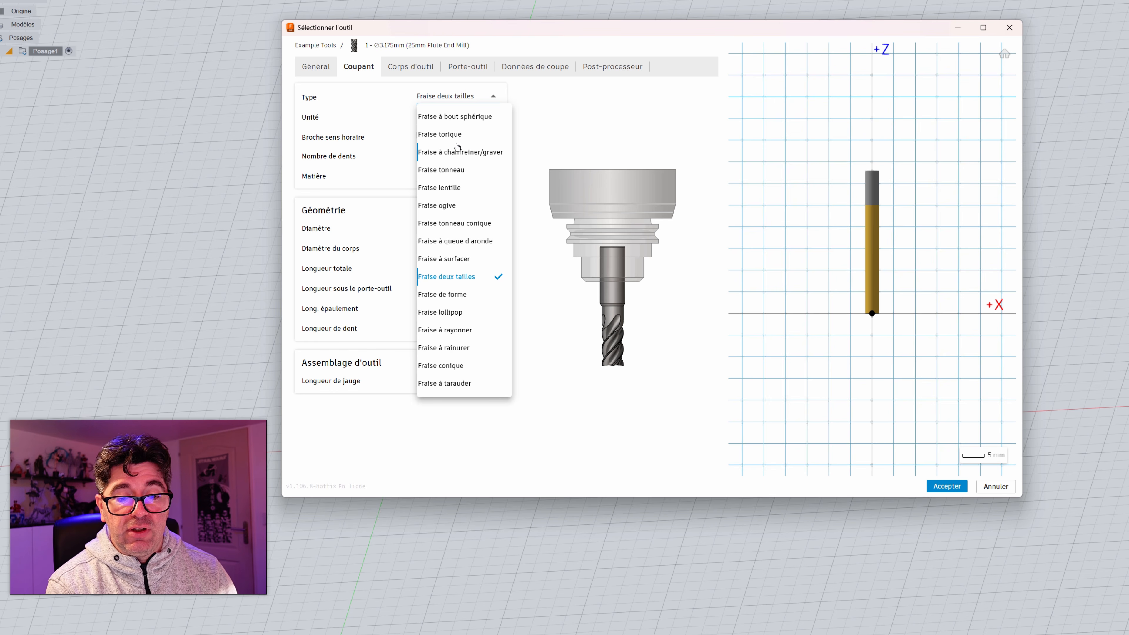
pyautogui.click(371, 177)
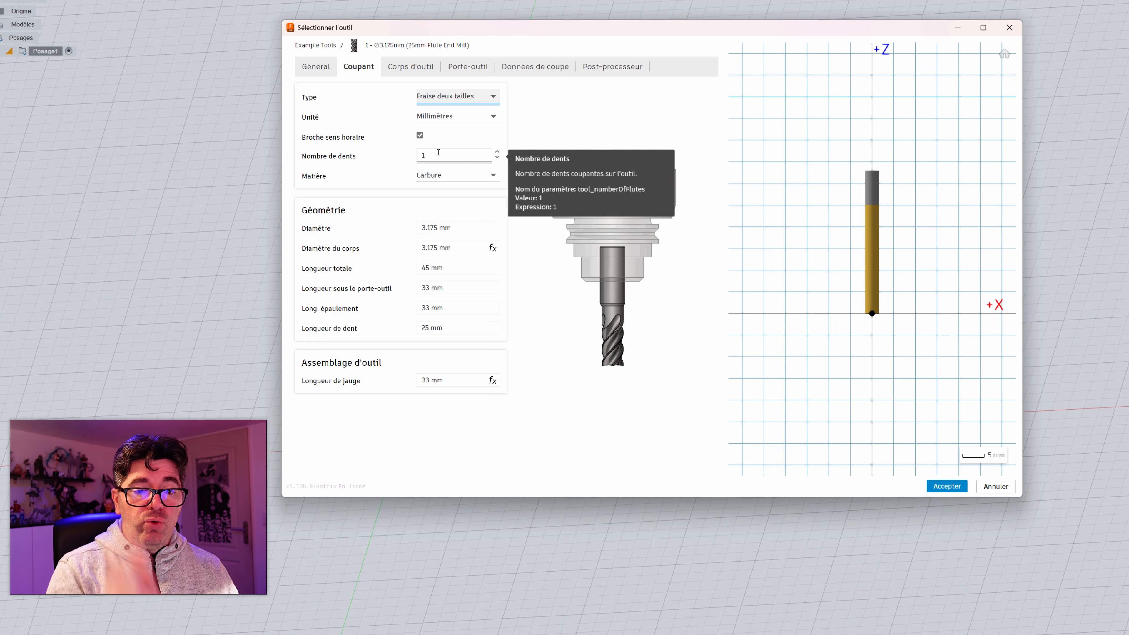
pyautogui.click(497, 152)
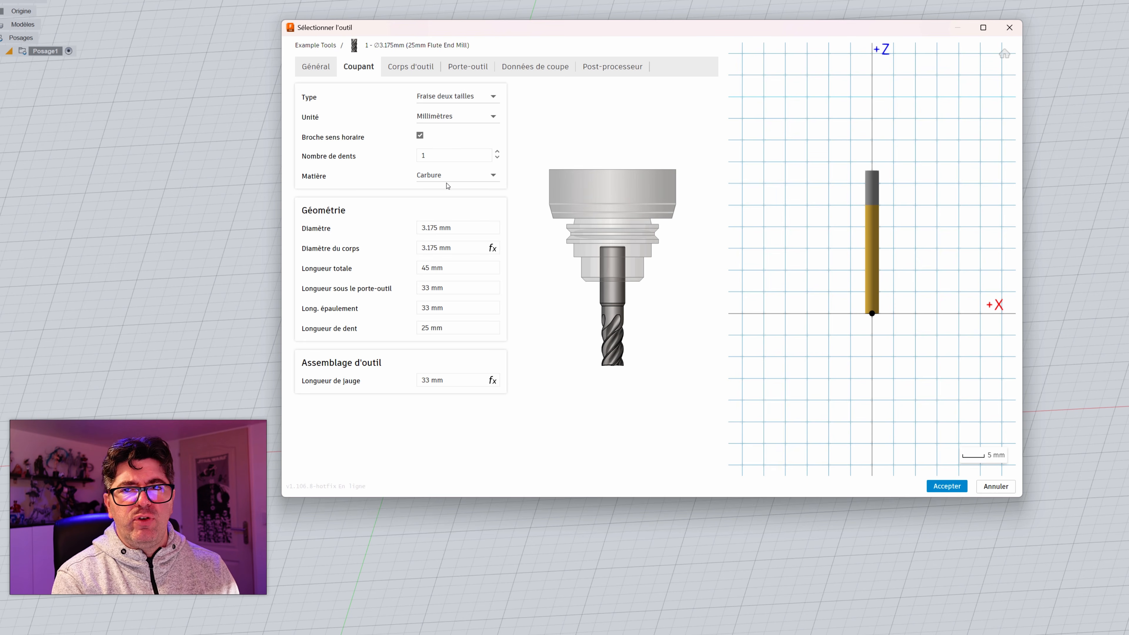
pyautogui.click(453, 176)
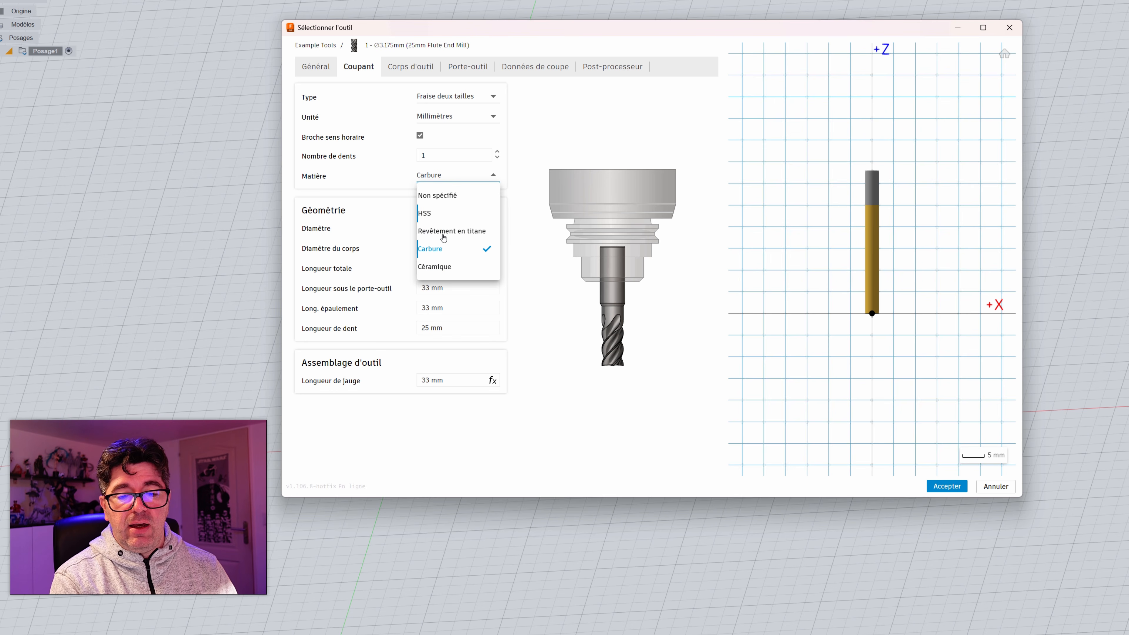
pyautogui.click(510, 174)
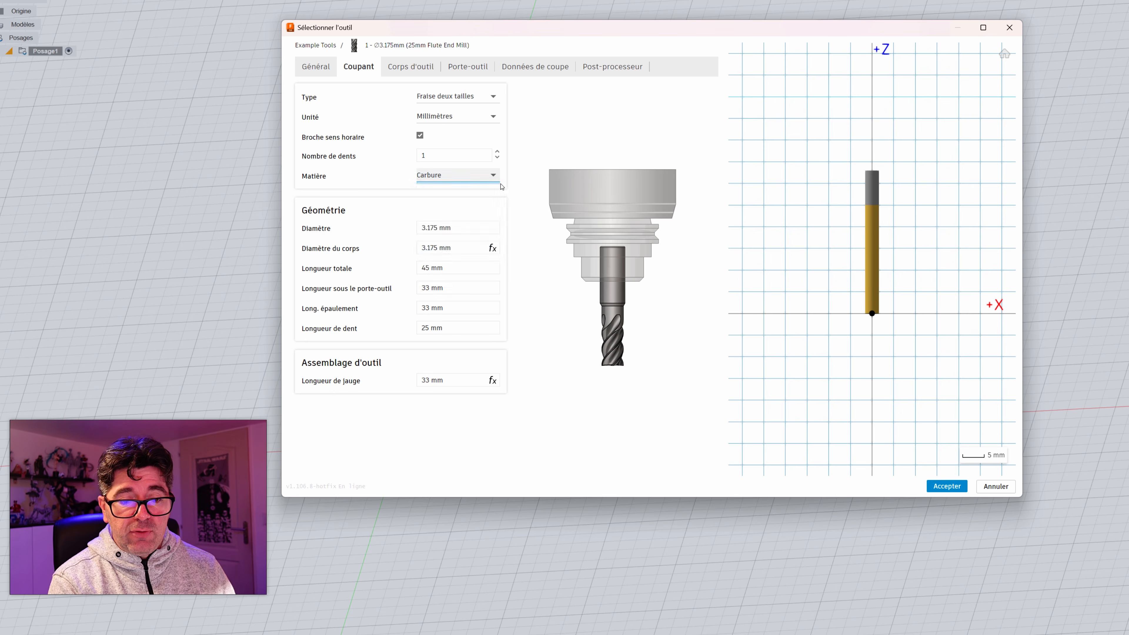
# Step: Examine the 3.175 mm end mill's diameters, length below holder, shoulder length and flute length, closing its settings without changes
pyautogui.click(435, 228)
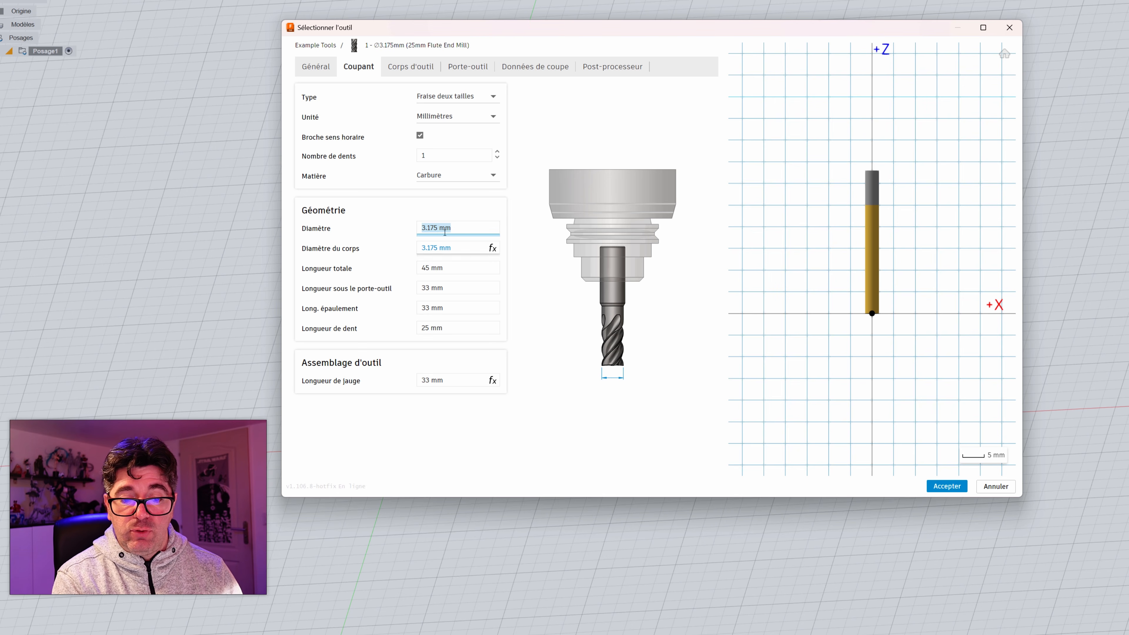
pyautogui.click(442, 248)
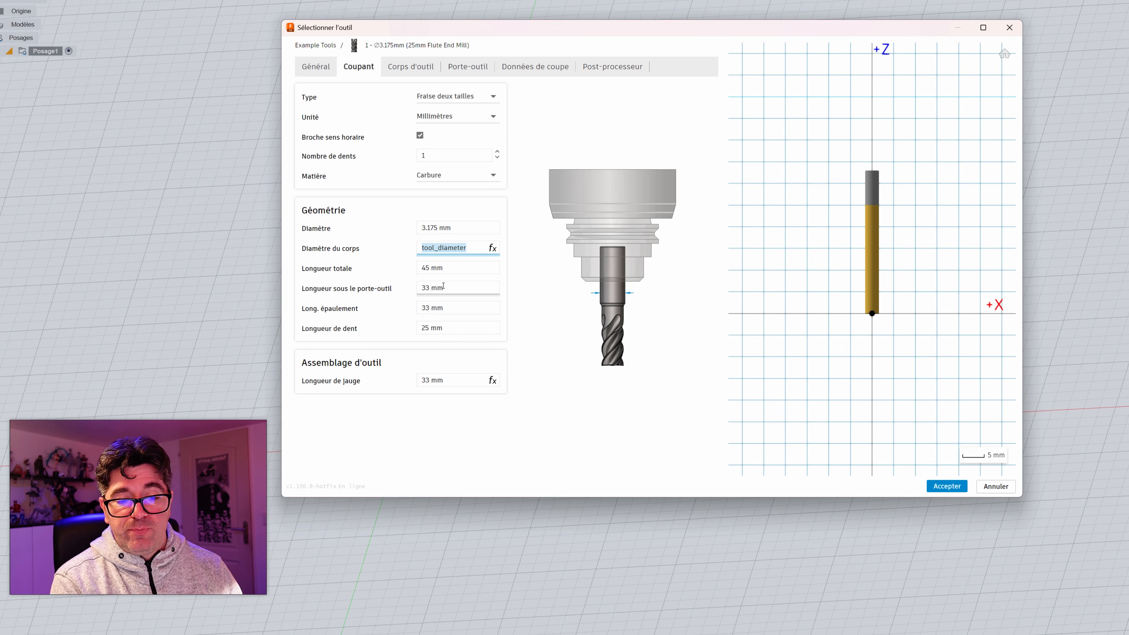
pyautogui.click(460, 293)
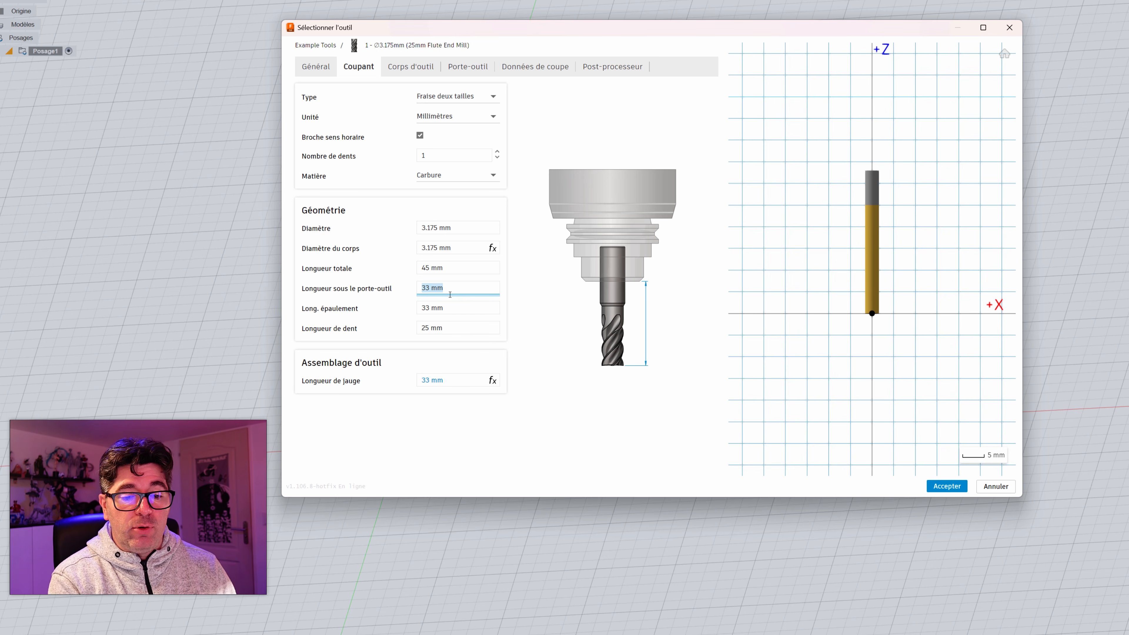
pyautogui.click(453, 307)
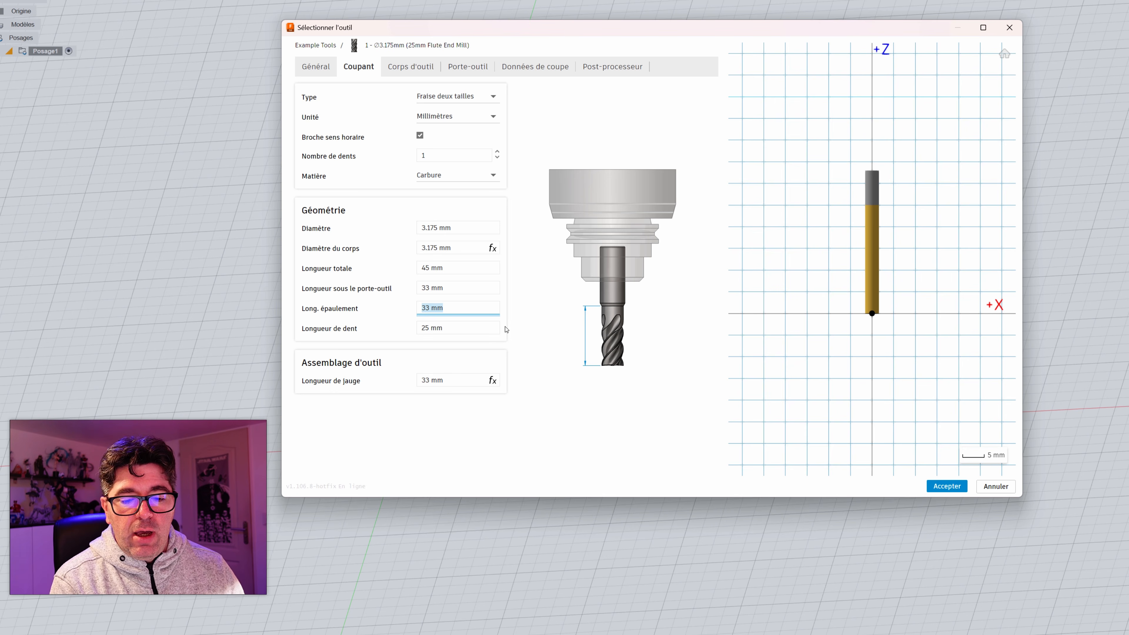
pyautogui.press('Tab')
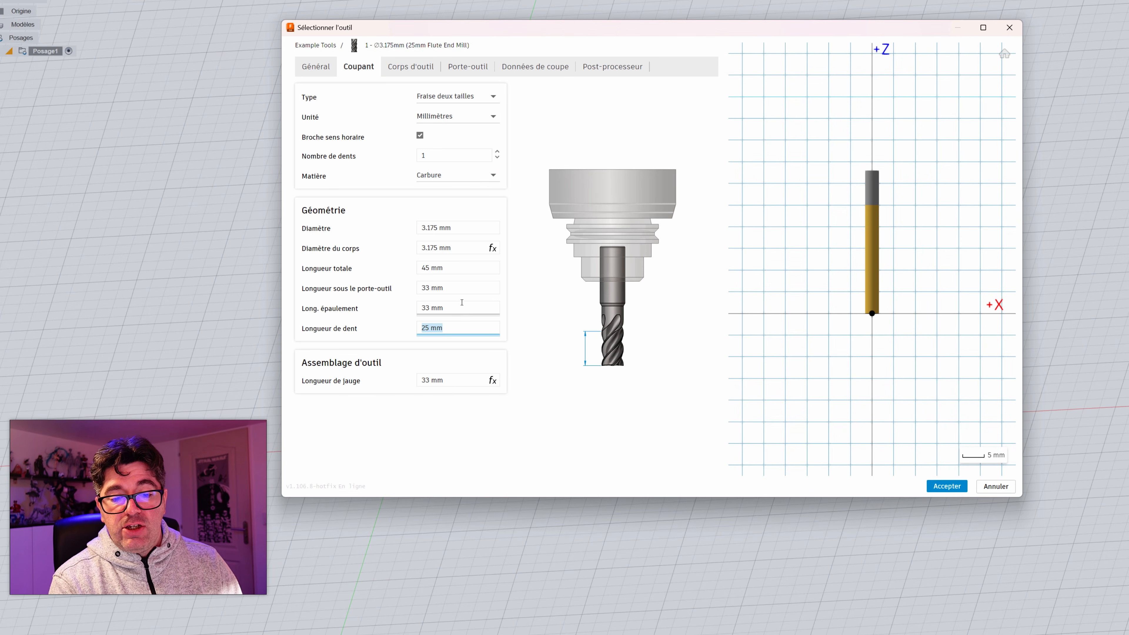
pyautogui.click(446, 307)
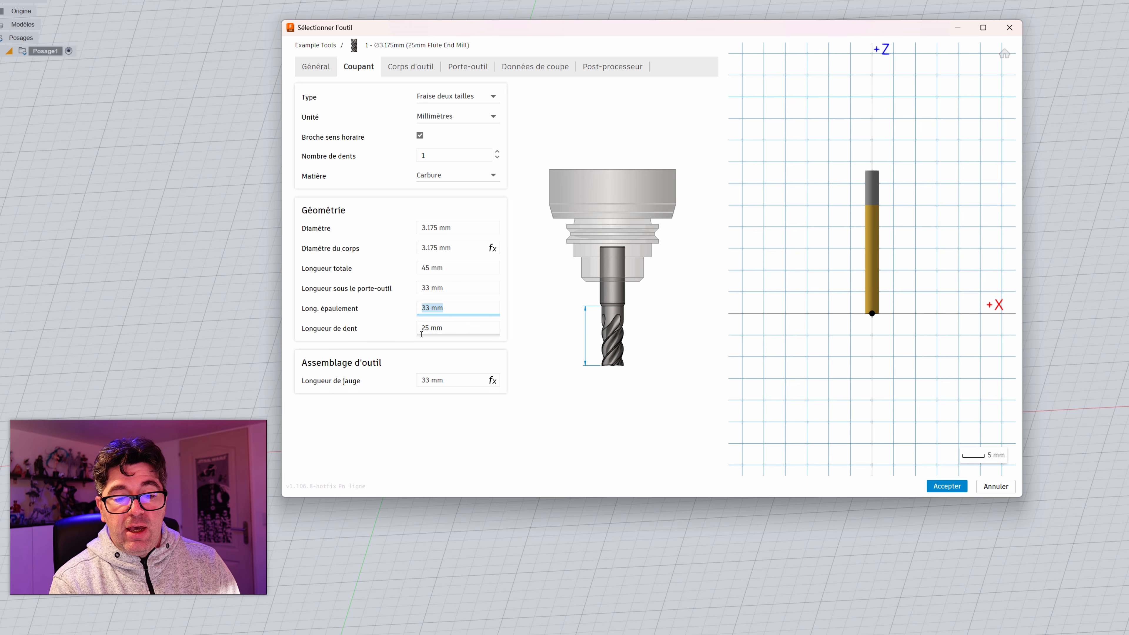
pyautogui.click(469, 330)
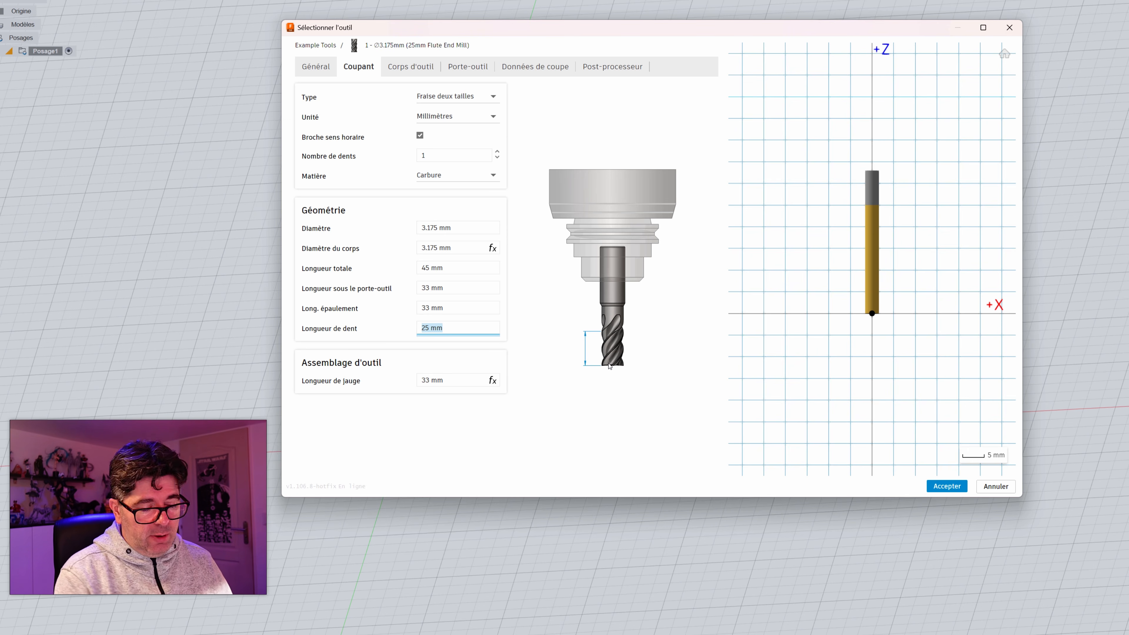
pyautogui.click(995, 486)
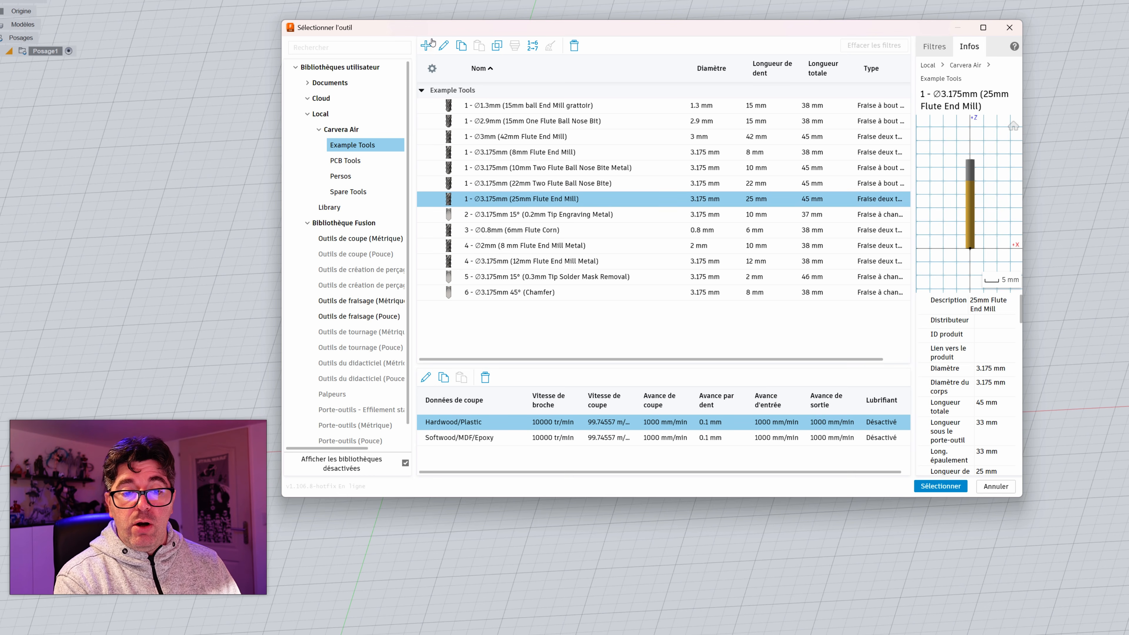
# Step: Create a new ball end mill in the Persos library and show its cutter settings
pyautogui.click(342, 176)
pyautogui.click(425, 45)
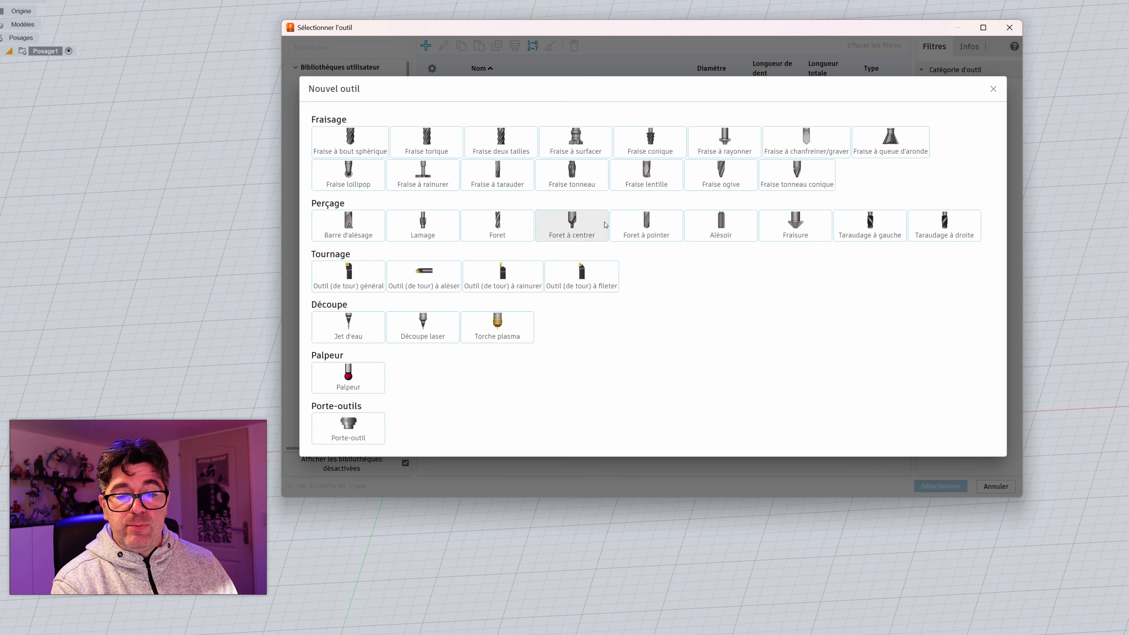
pyautogui.click(351, 147)
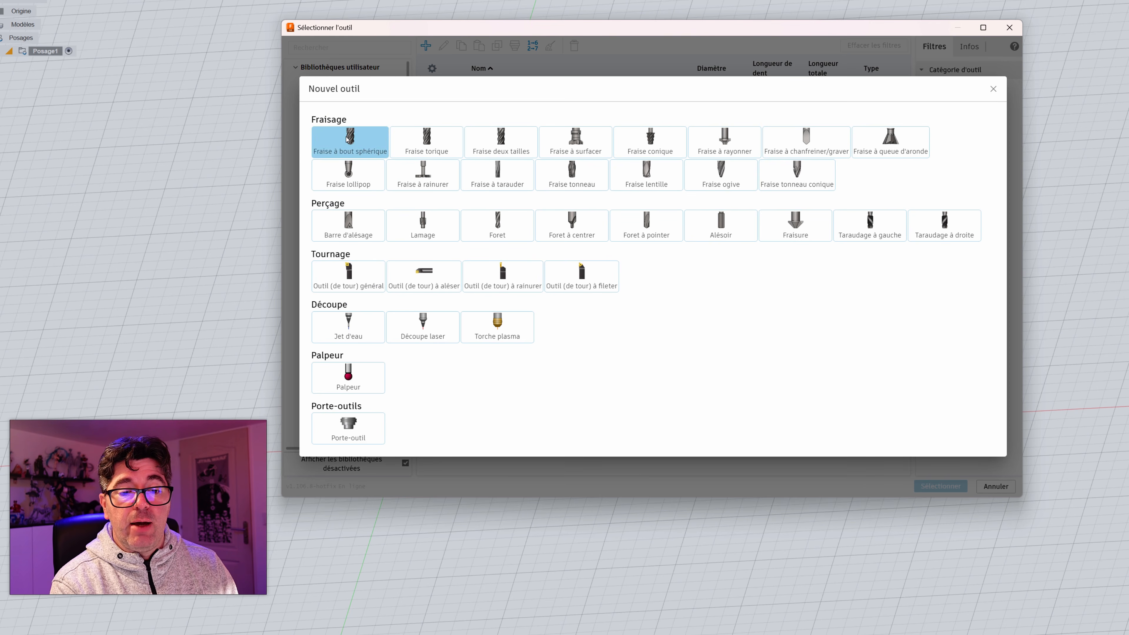
pyautogui.moveTo(347, 139)
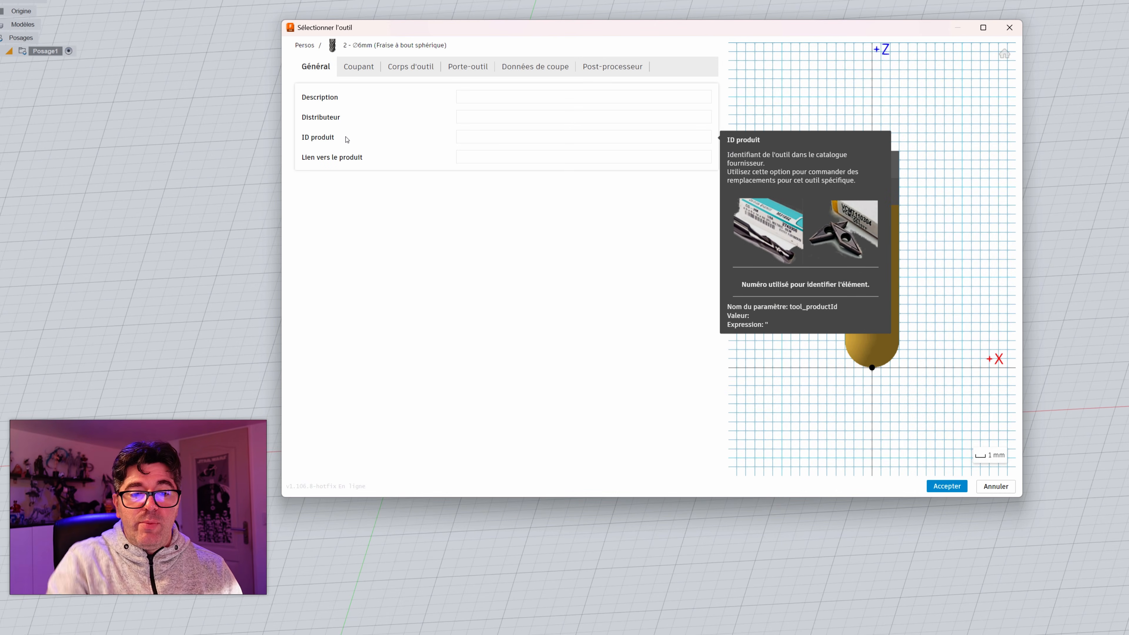
pyautogui.click(359, 67)
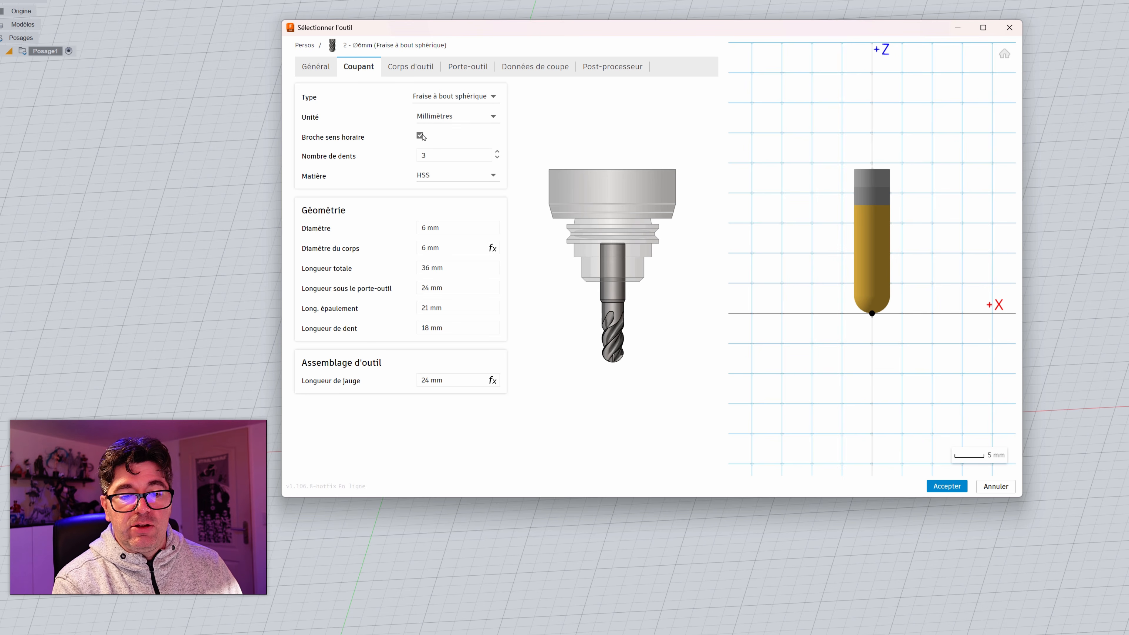
# Step: Try to set the new ball end mill's number of teeth to 2 and choose carbide (Carbure) as its material
pyautogui.click(436, 155)
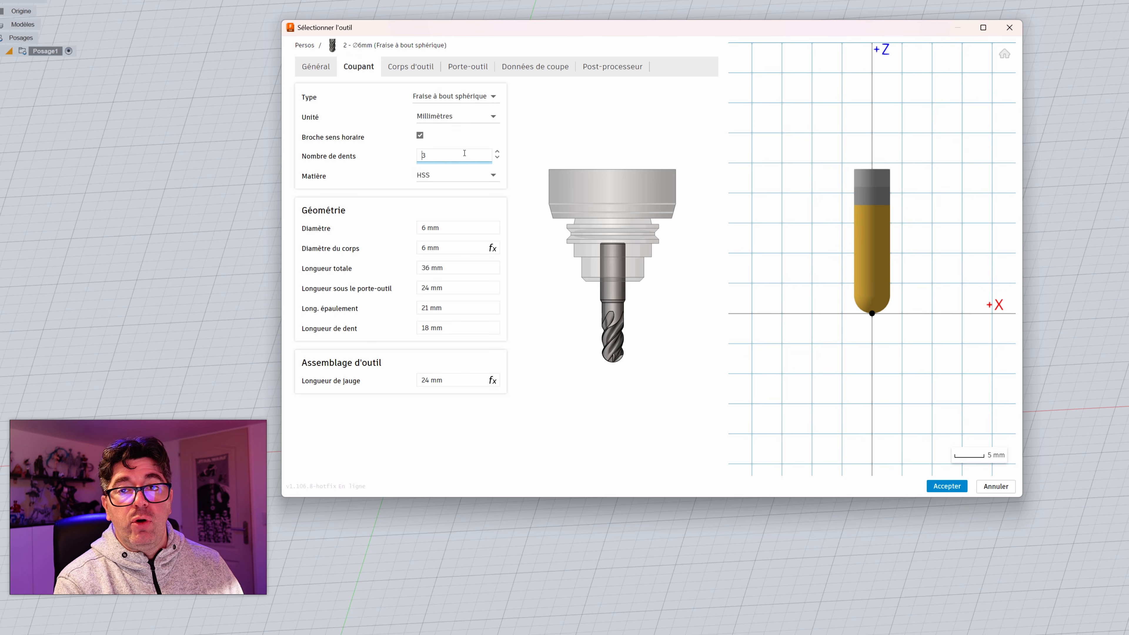
pyautogui.write('2')
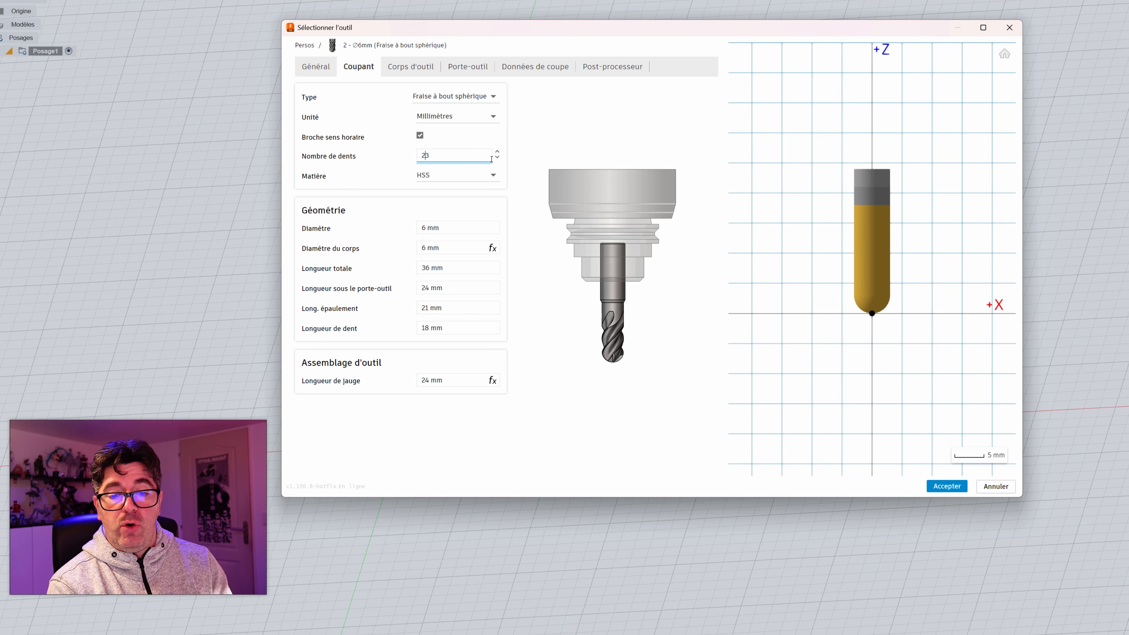
pyautogui.click(434, 175)
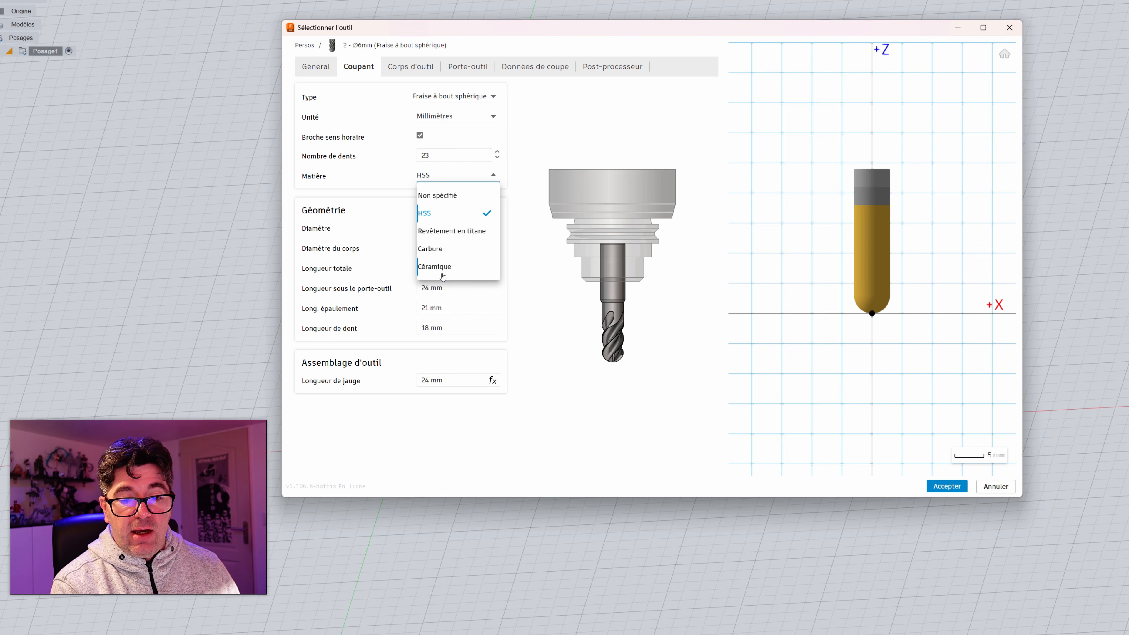
pyautogui.click(430, 249)
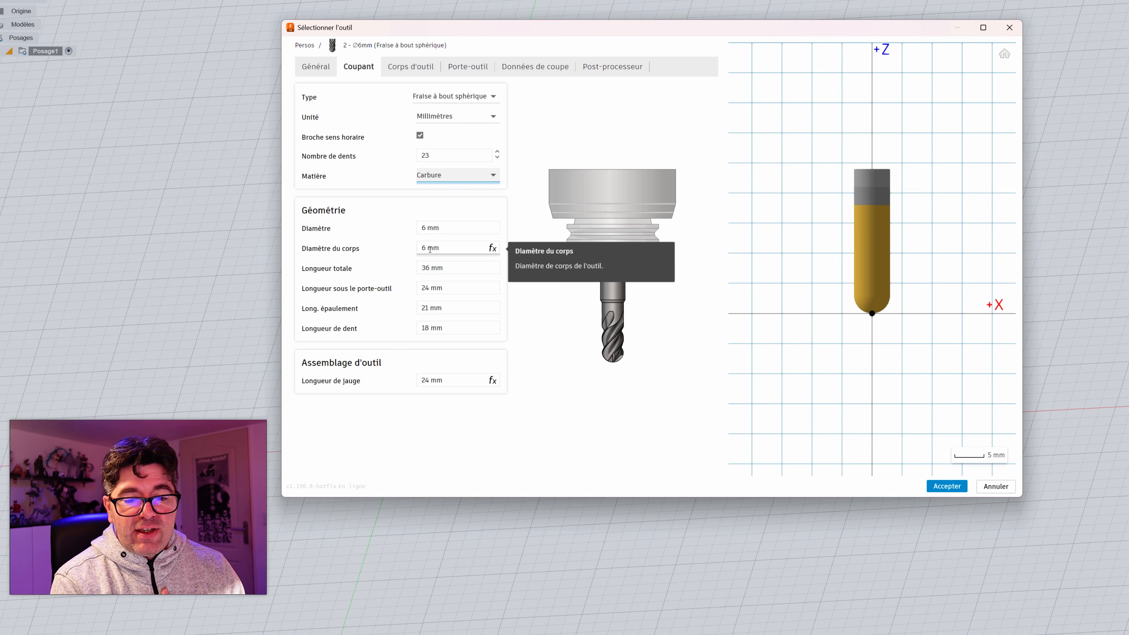
# Step: Set the ball end mill's diameter to 3.175 mm and fix its shaft diameter at 3.175 mm, without the link to the tool diameter
pyautogui.click(437, 227)
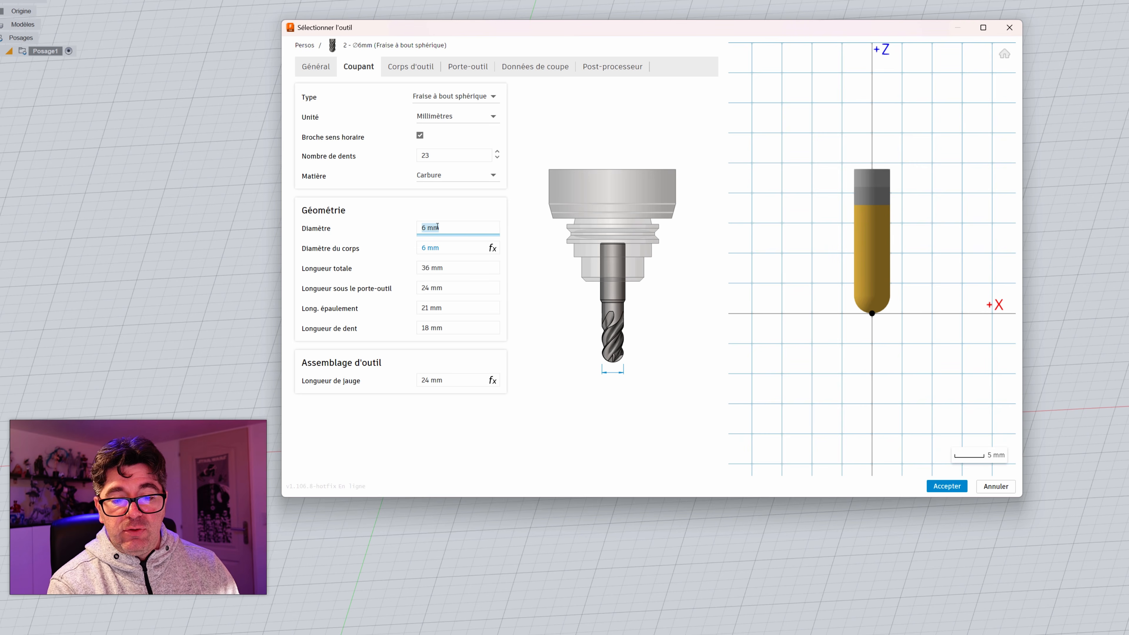
pyautogui.click(426, 227)
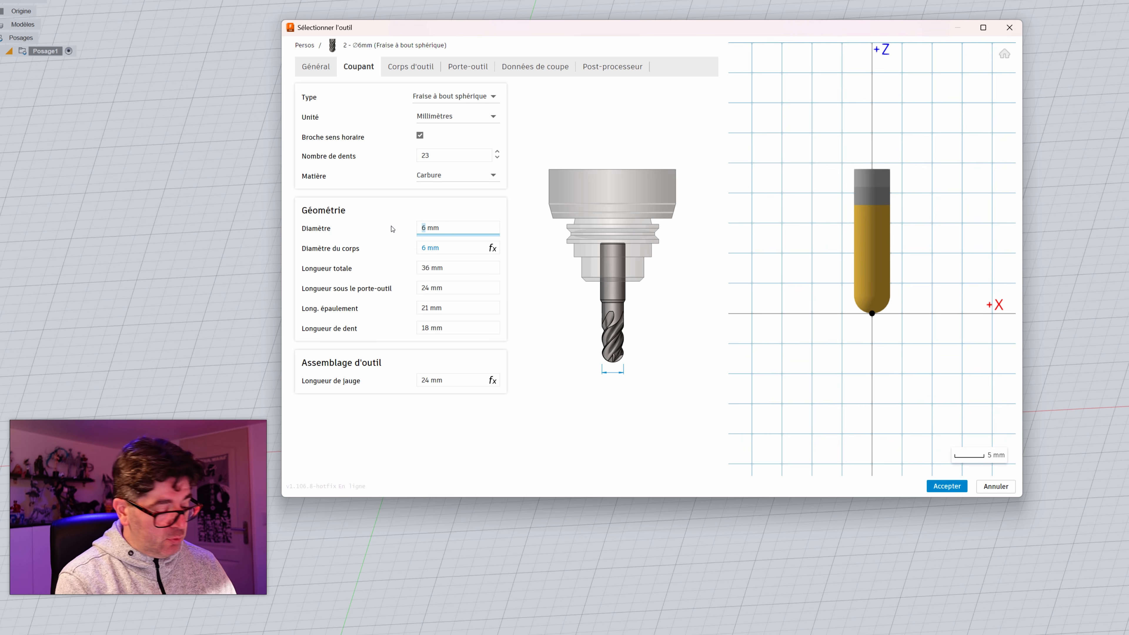
pyautogui.write('3.1')
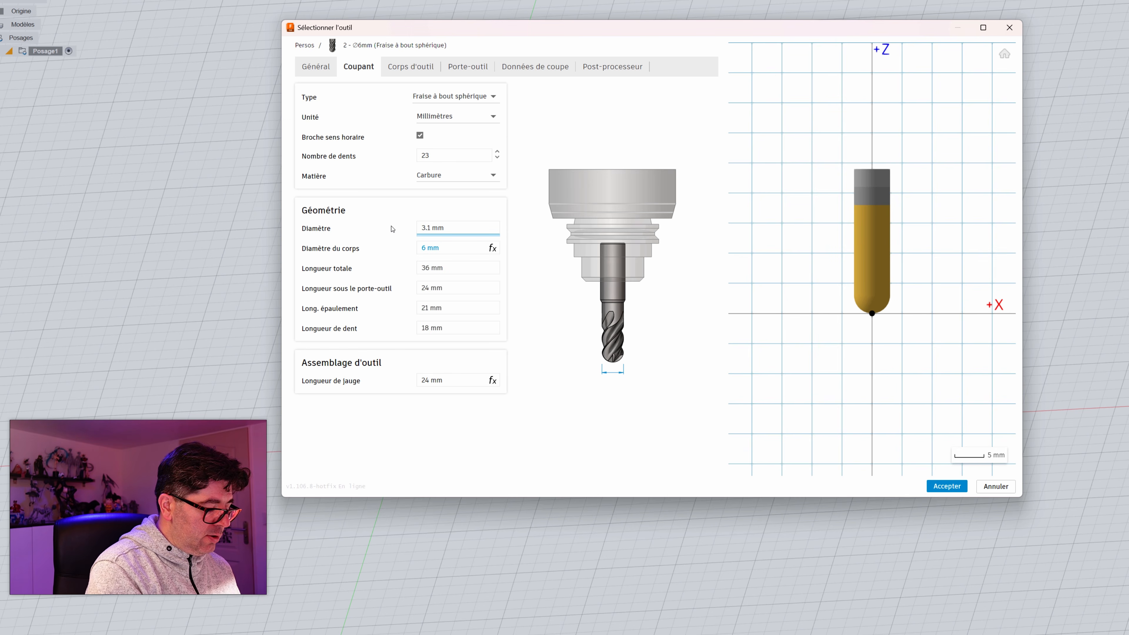
pyautogui.write('75')
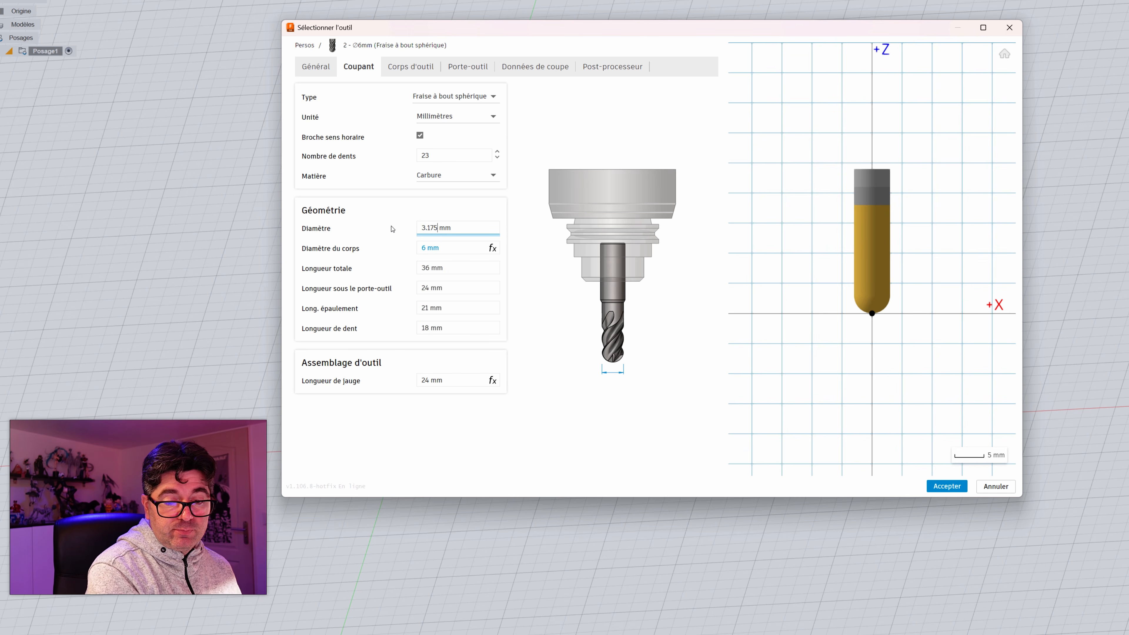
pyautogui.click(450, 253)
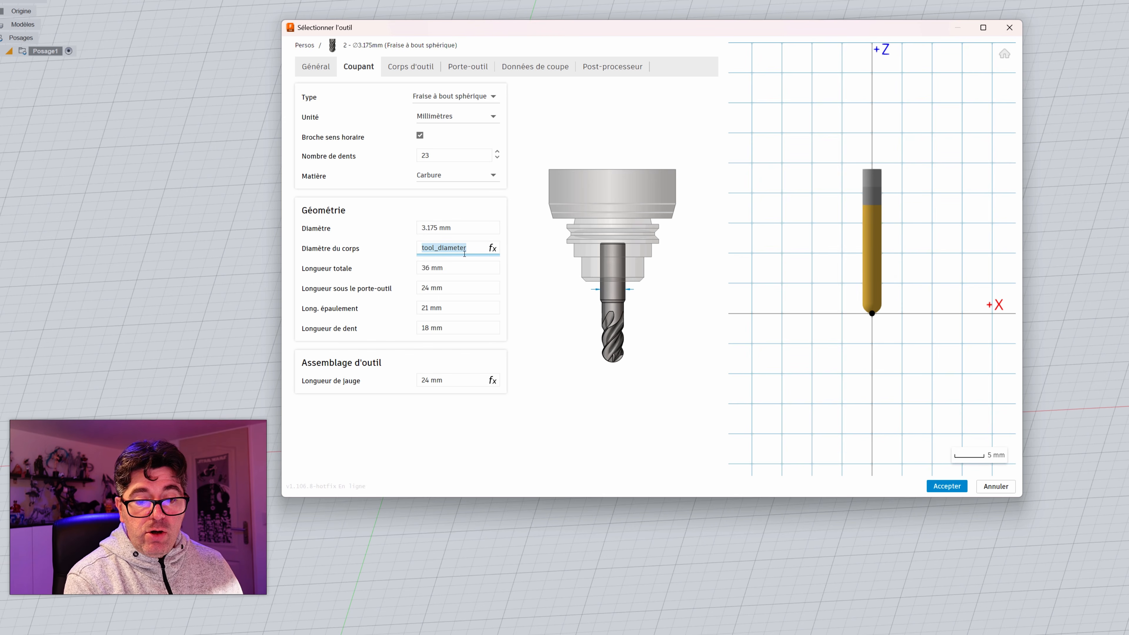
pyautogui.click(458, 227)
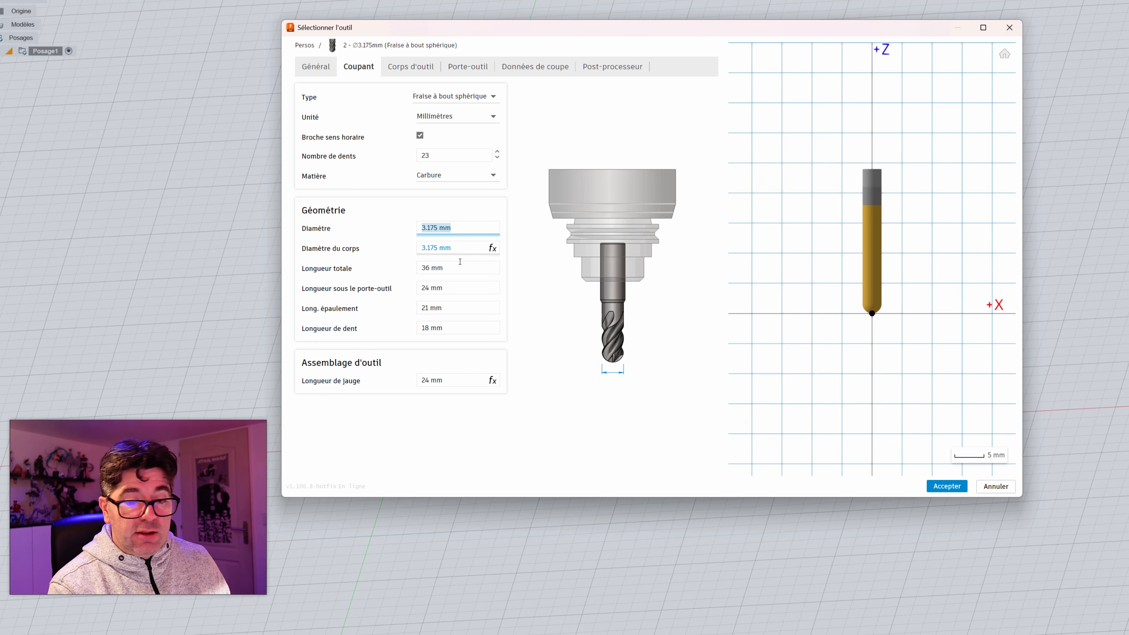
pyautogui.click(455, 244)
# Step: Set the ball end mill's cutting diameter to 2 mm and its number of teeth to 2
pyautogui.click(439, 229)
pyautogui.click(433, 228)
pyautogui.moveTo(435, 227); pyautogui.dragTo(421, 228)
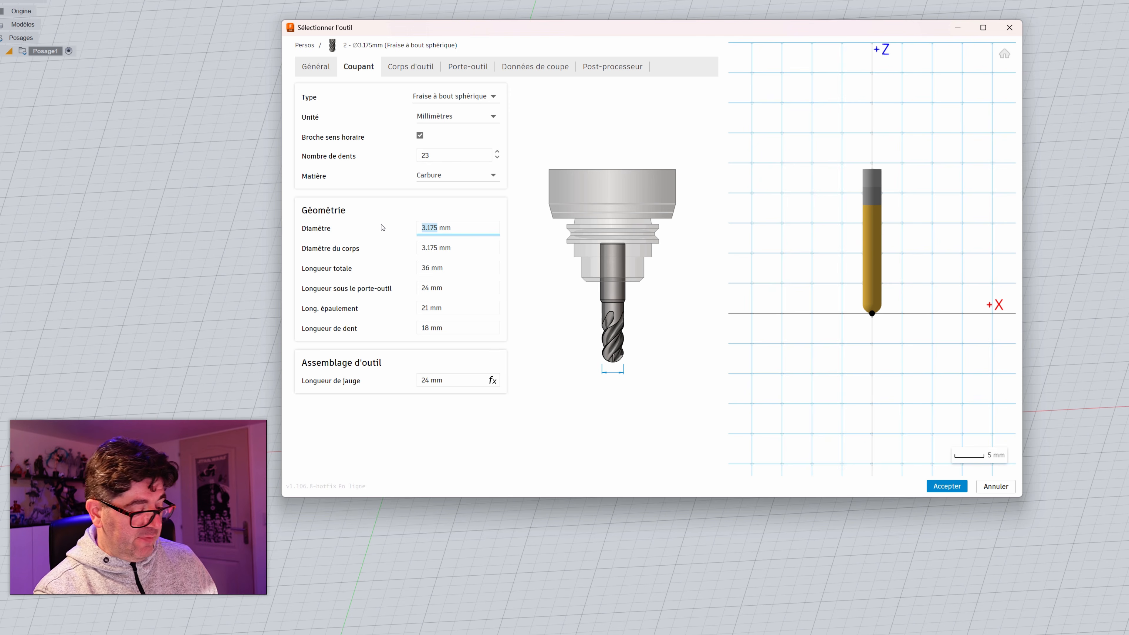
pyautogui.write('2')
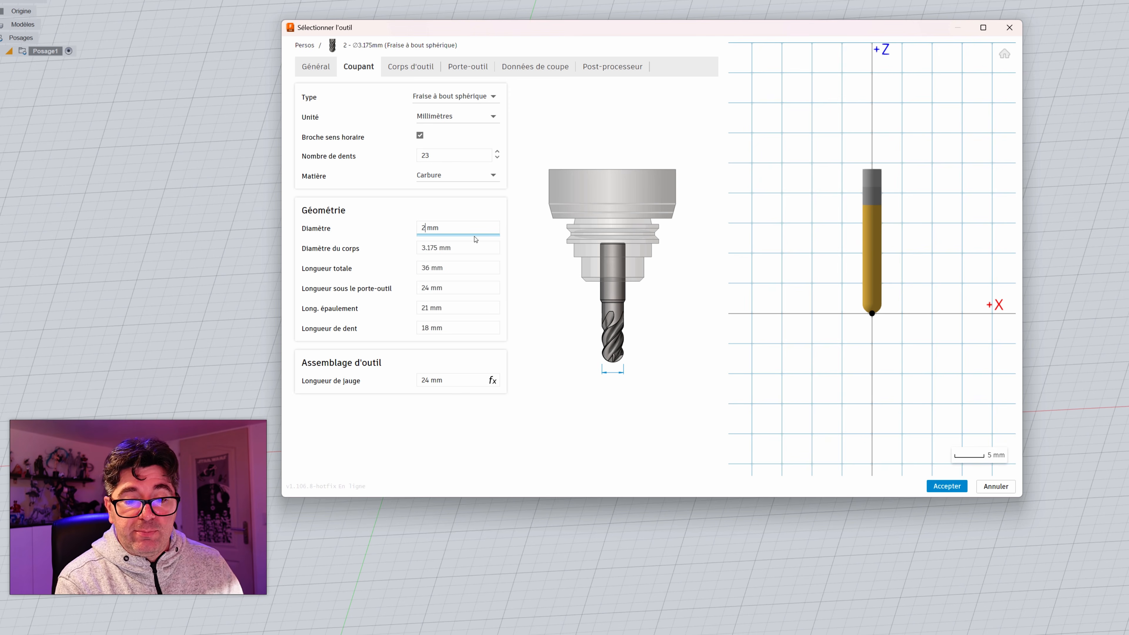
pyautogui.click(431, 159)
pyautogui.write('2')
pyautogui.click(458, 218)
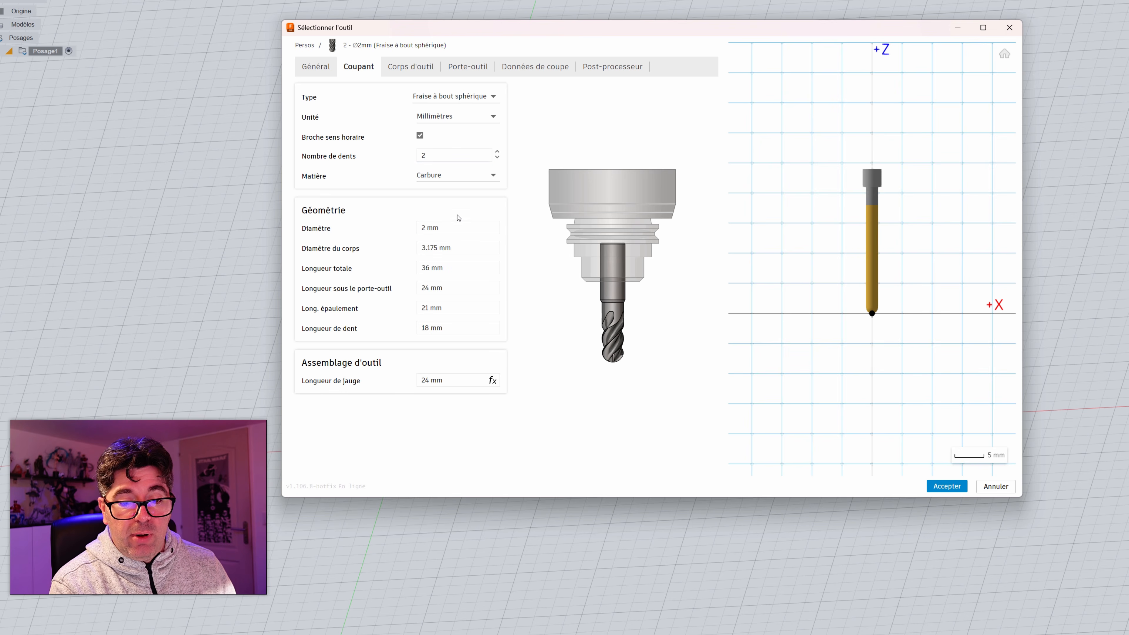
# Step: Review the ball end mill's overall length and length below holder, and set its shoulder length to 22 mm
pyautogui.click(460, 267)
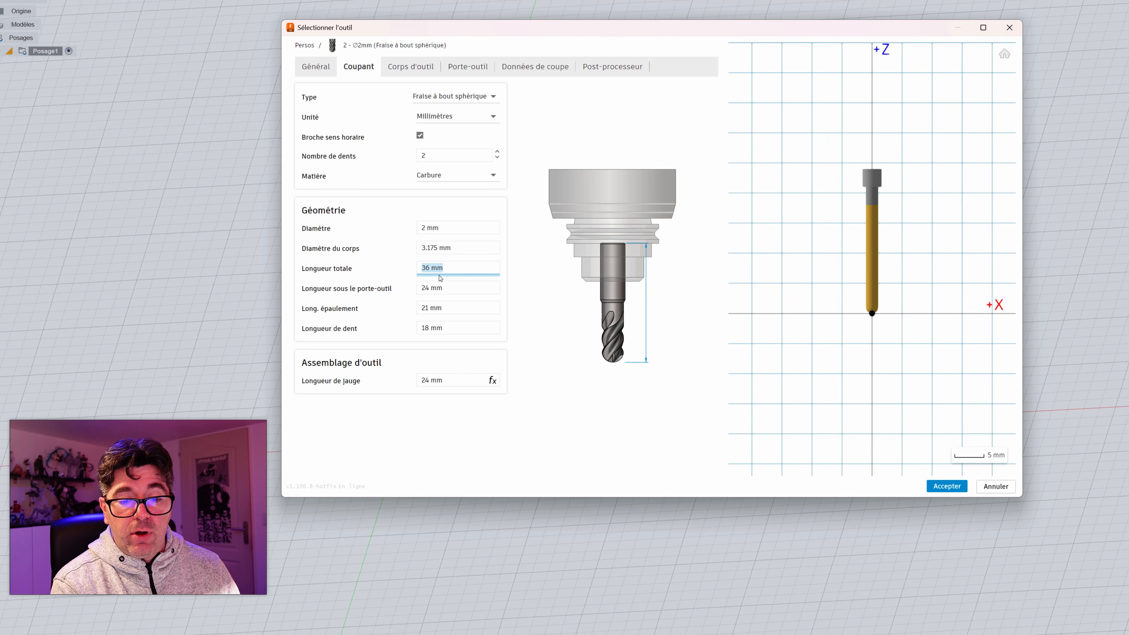
pyautogui.click(455, 291)
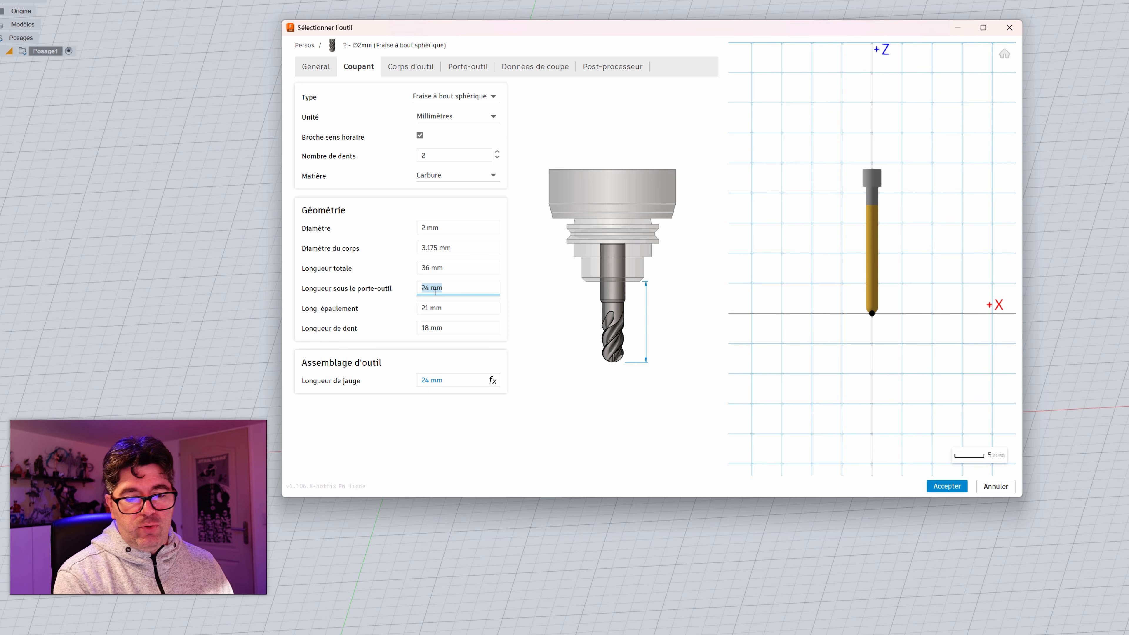
pyautogui.click(430, 312)
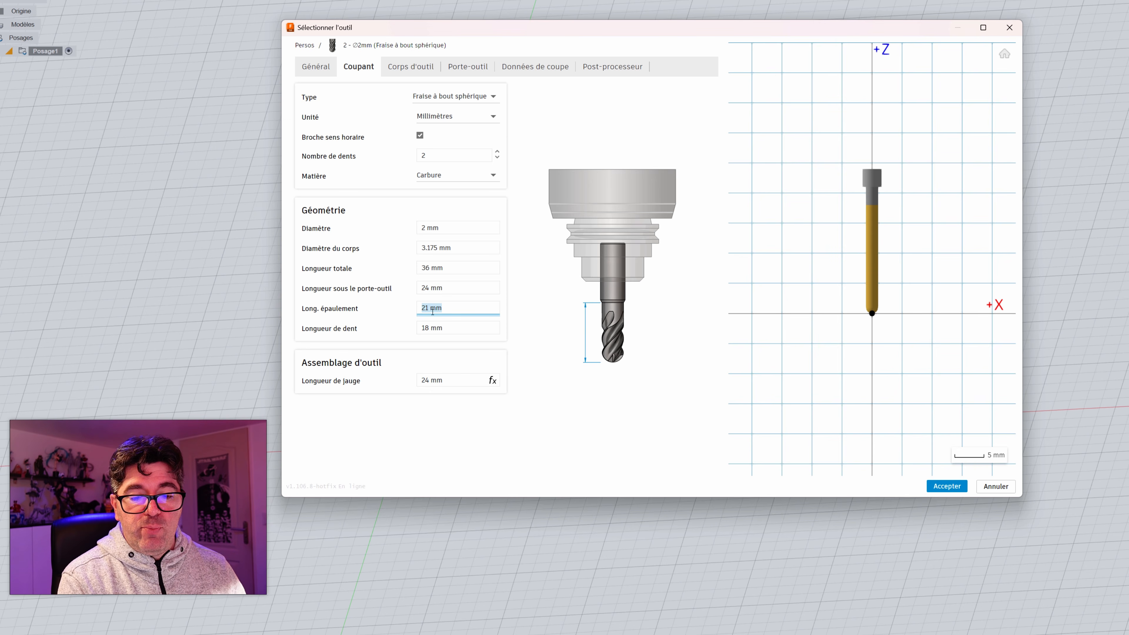
pyautogui.click(430, 308)
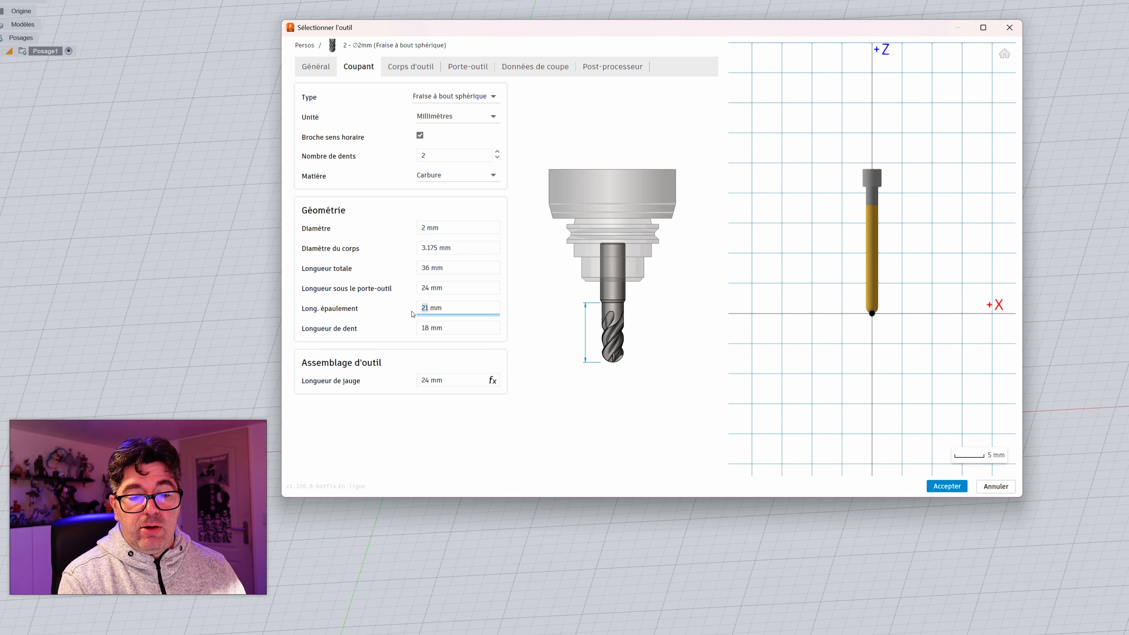
pyautogui.press('BackSpace')
pyautogui.write('2')
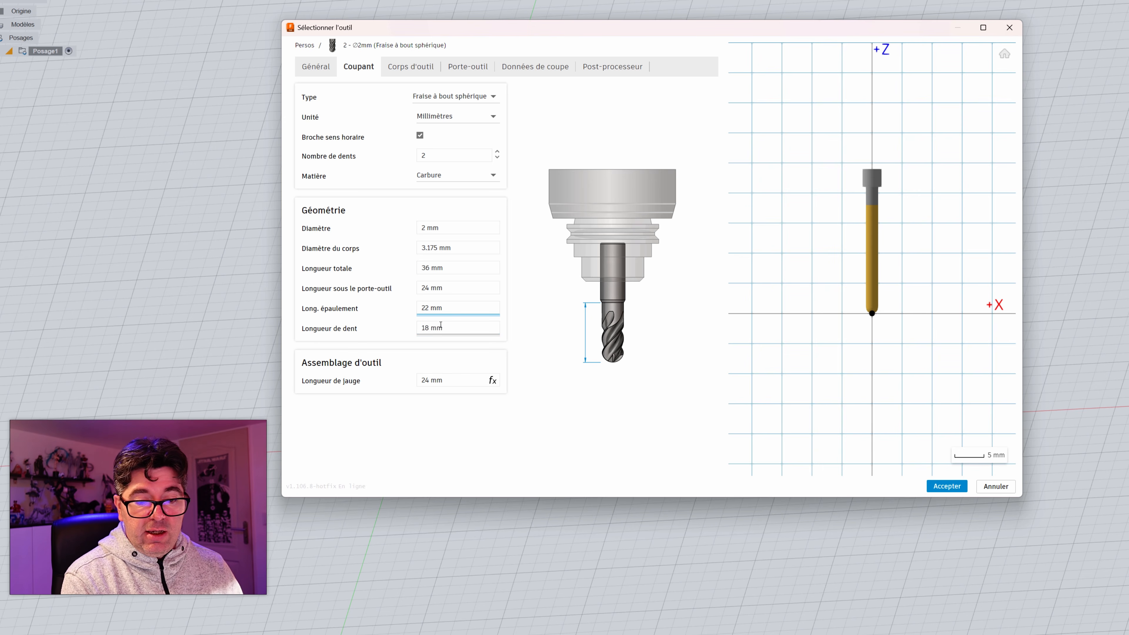
# Step: Set the ball end mill's flute length to 22 mm
pyautogui.click(428, 328)
pyautogui.click(425, 328)
pyautogui.moveTo(430, 328); pyautogui.dragTo(370, 320)
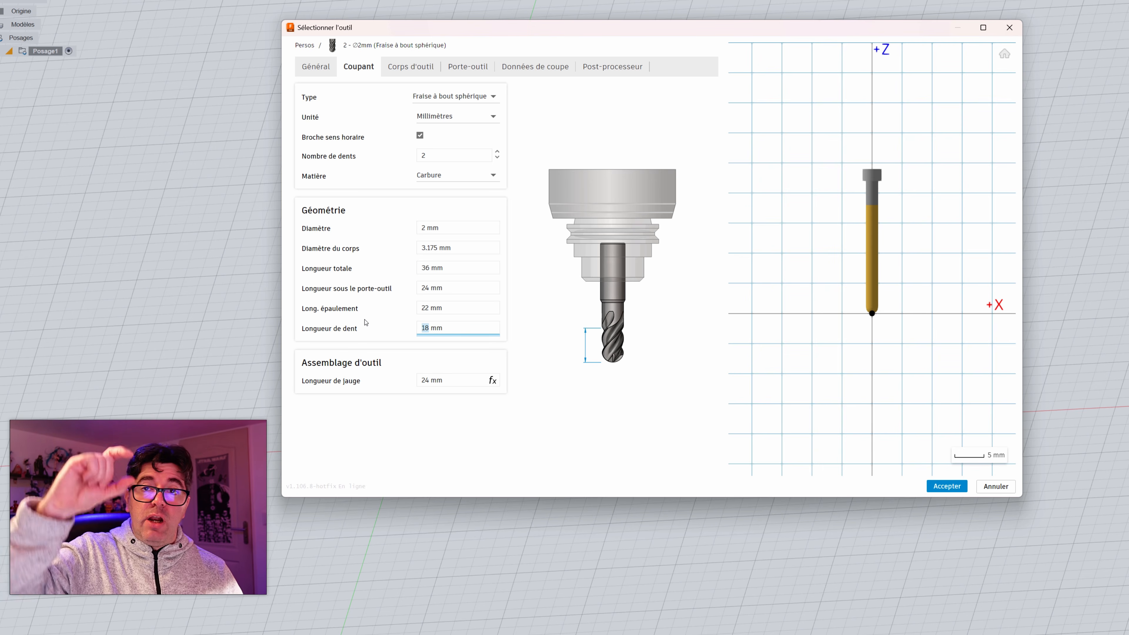
pyautogui.write('2')
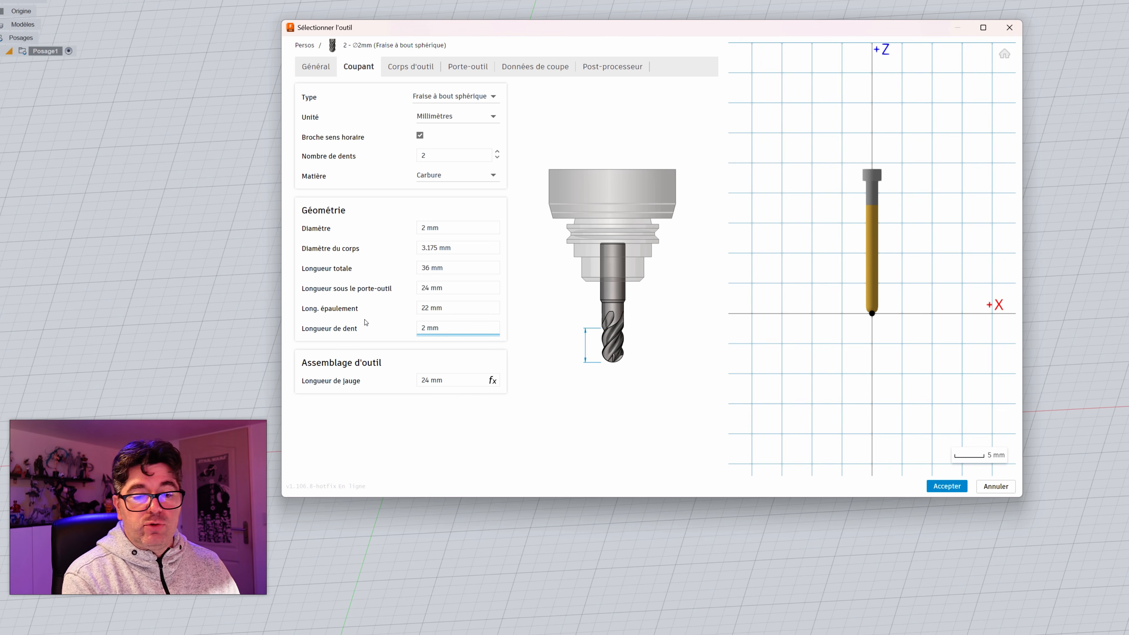
pyautogui.write('2')
pyautogui.click(533, 325)
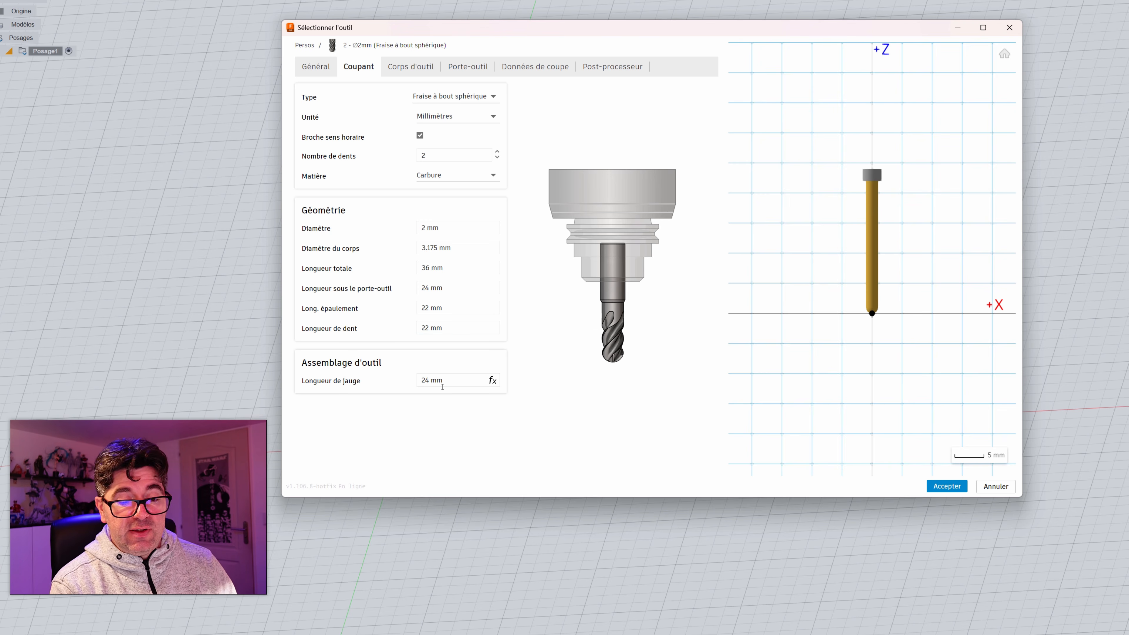
# Step: Look through the ball end mill's shaft, holder and cutting data settings
pyautogui.click(410, 66)
pyautogui.click(468, 66)
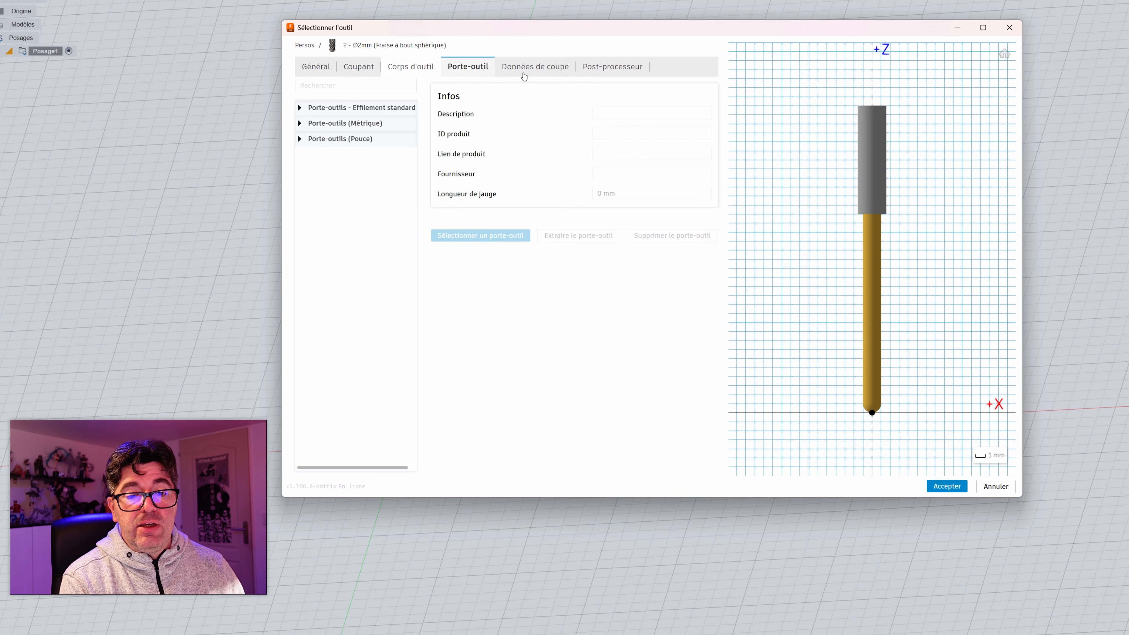
pyautogui.click(543, 66)
pyautogui.click(477, 66)
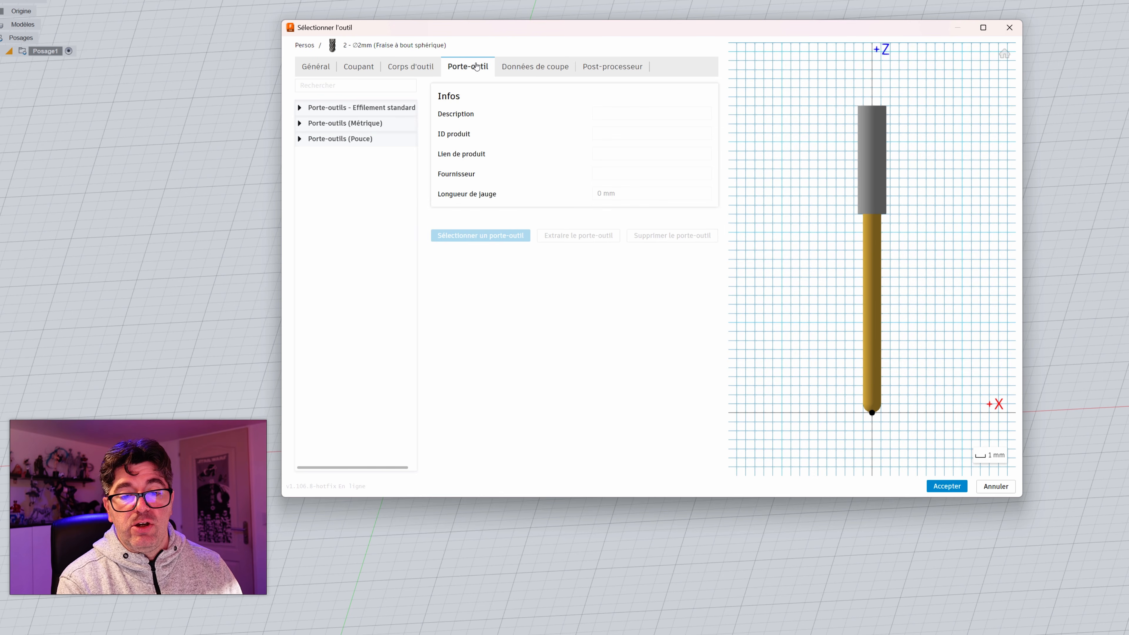
# Step: Set the ball end mill's spindle speed to 8000 rpm in its cutting data
pyautogui.click(535, 67)
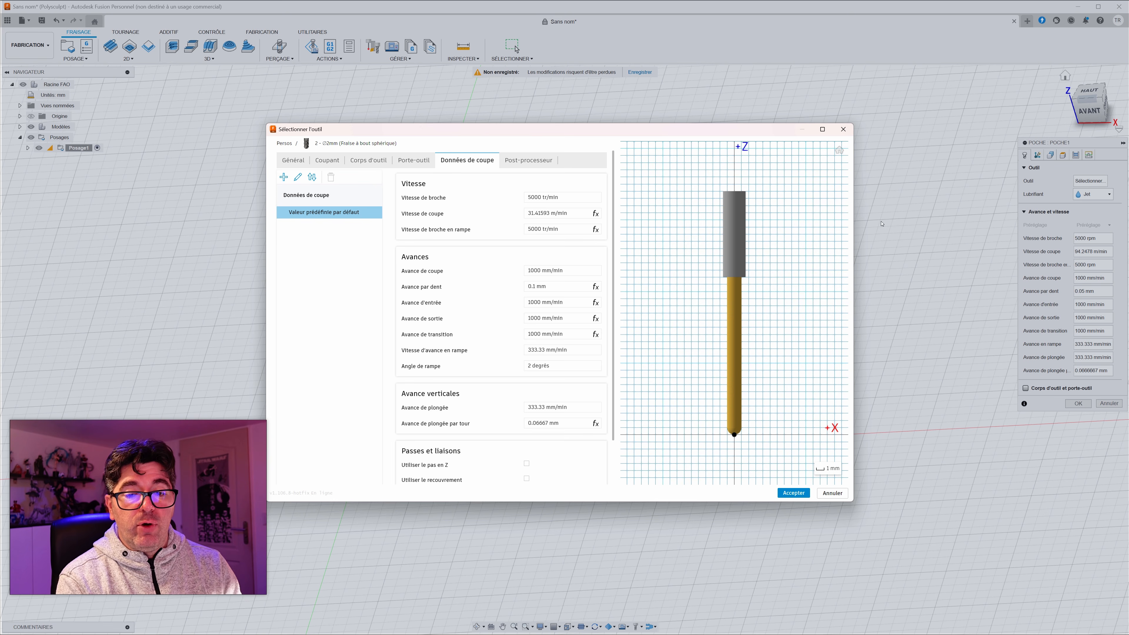
pyautogui.moveTo(564, 200)
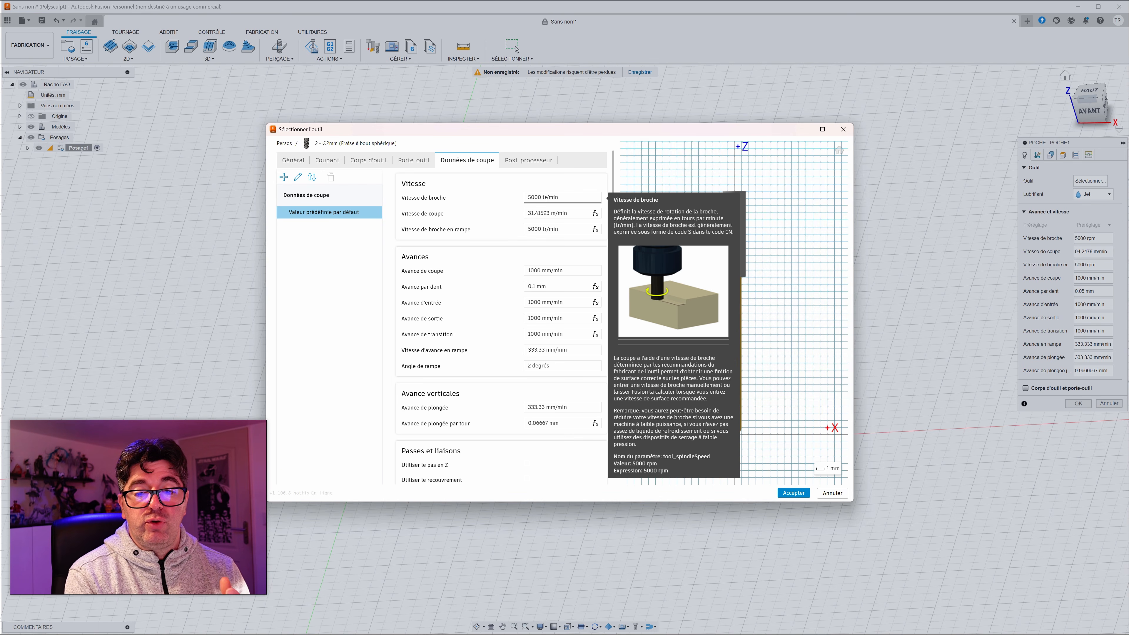
pyautogui.click(528, 199)
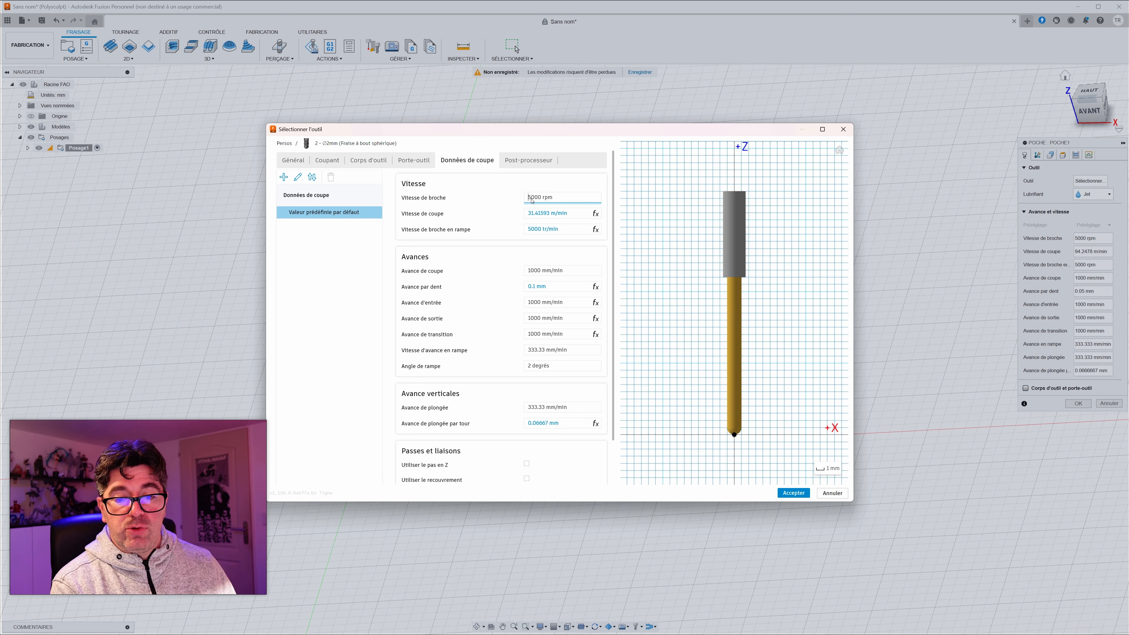
pyautogui.tripleClick(549, 202)
pyautogui.write('8')
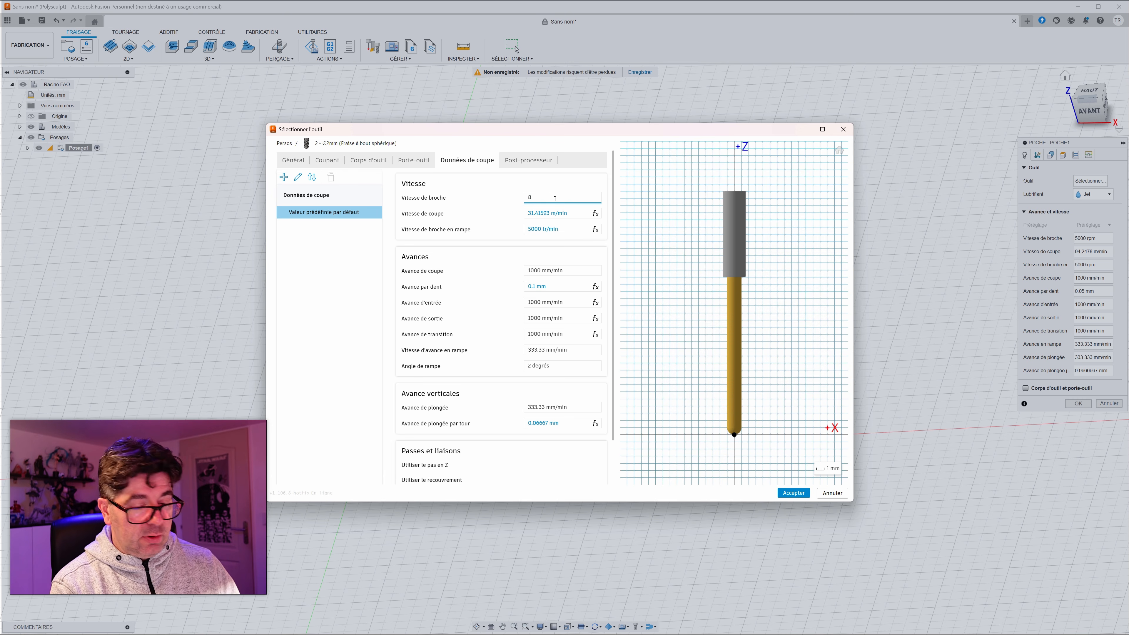
pyautogui.write('0000')
pyautogui.press('Return')
# Step: Review the ball end mill's cutting speed, feed rates and plunge feeds, and accept the tool definition
pyautogui.click(555, 213)
pyautogui.tripleClick(558, 213)
pyautogui.click(516, 215)
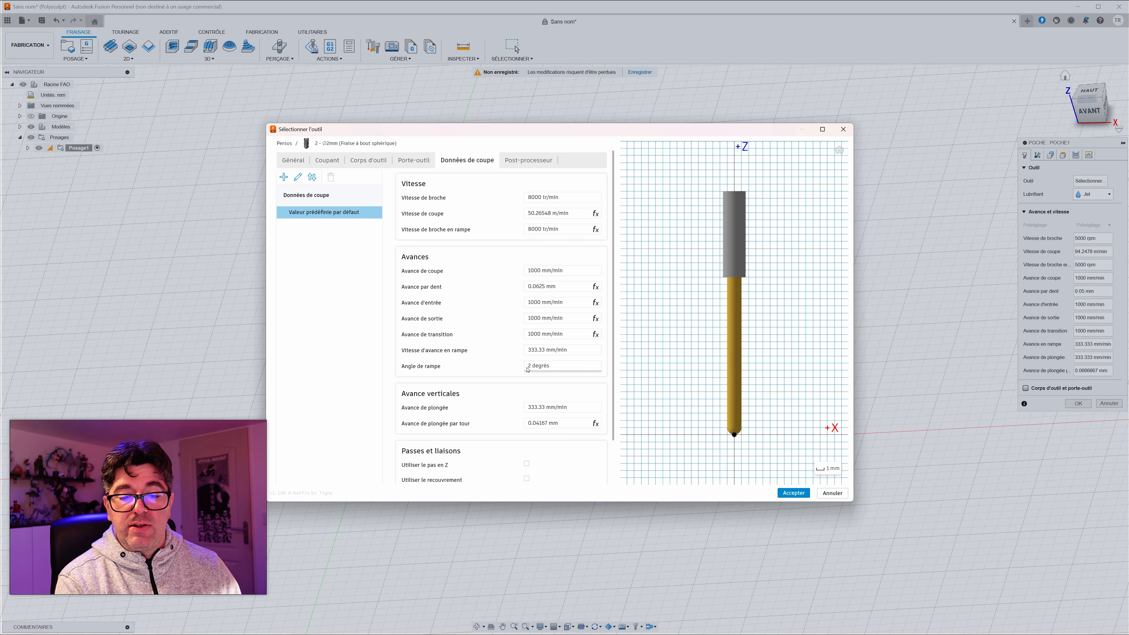
pyautogui.scroll(-1, 498, 388)
pyautogui.scroll(1, 494, 383)
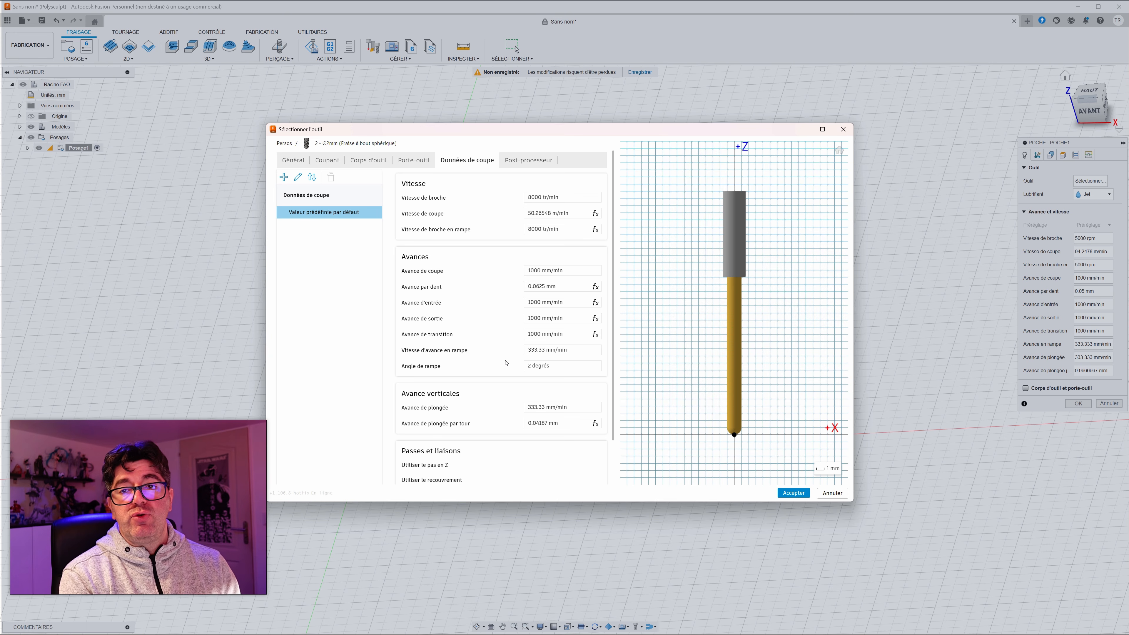
pyautogui.moveTo(505, 364)
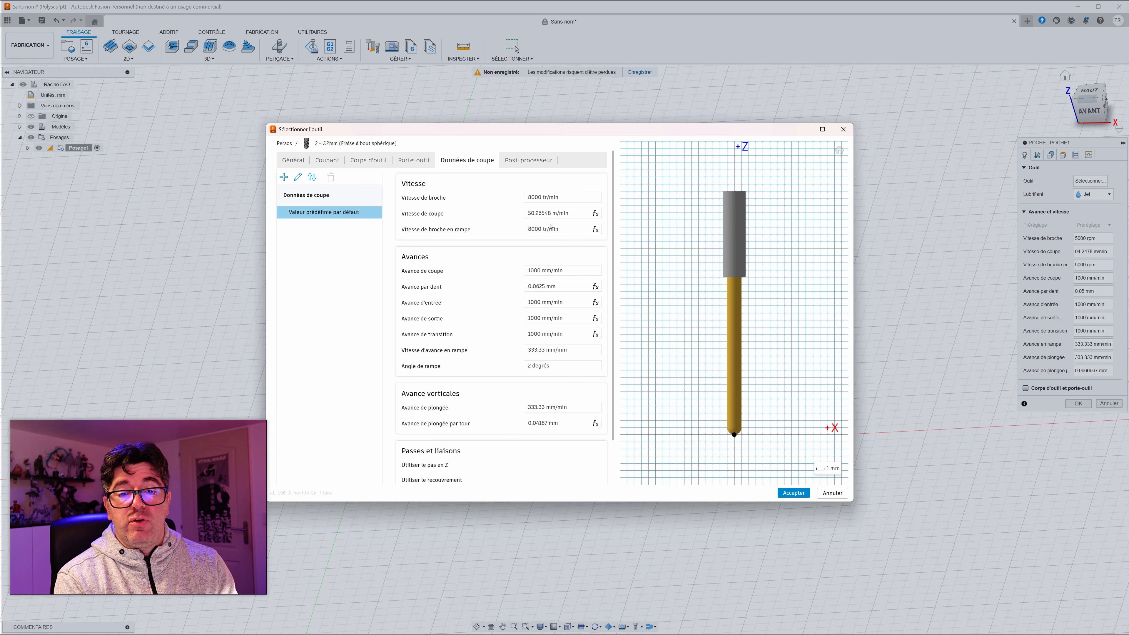
pyautogui.moveTo(537, 200)
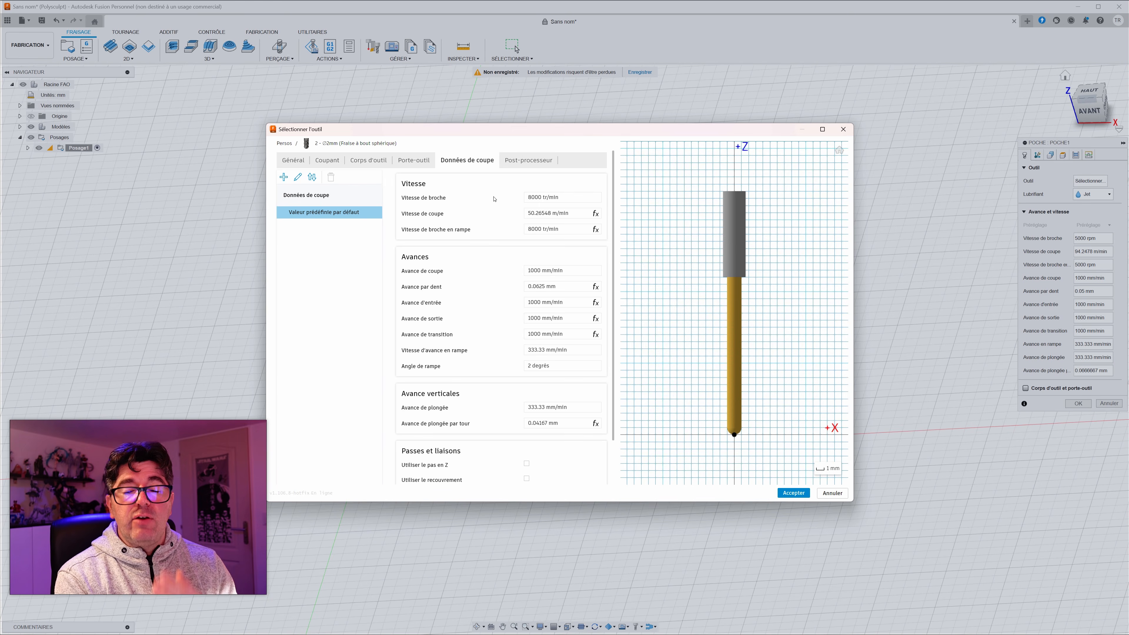
pyautogui.moveTo(491, 216)
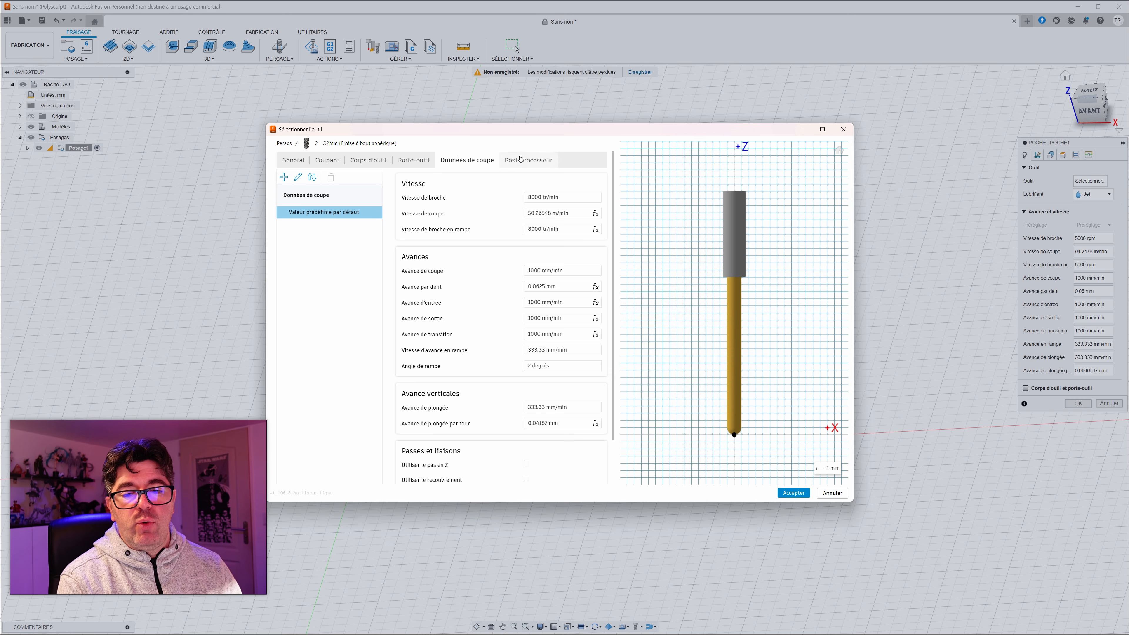
pyautogui.click(808, 493)
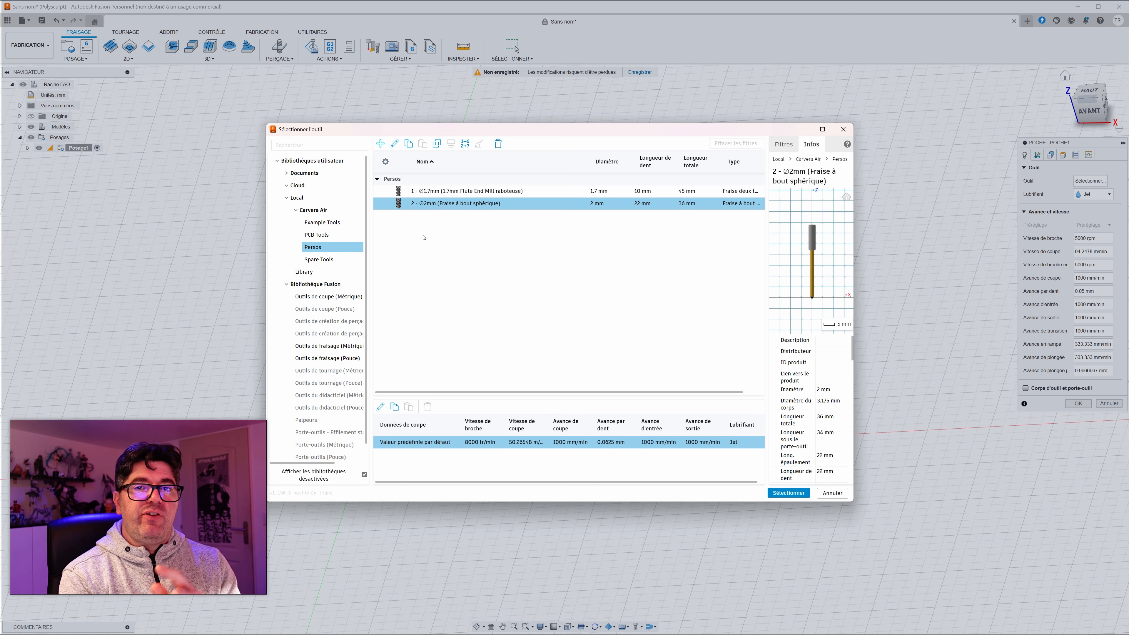
# Step: Look over the tool's editing options and browse the Example Tools and Spare Tools libraries for comparable cutters
pyautogui.rightClick(440, 206)
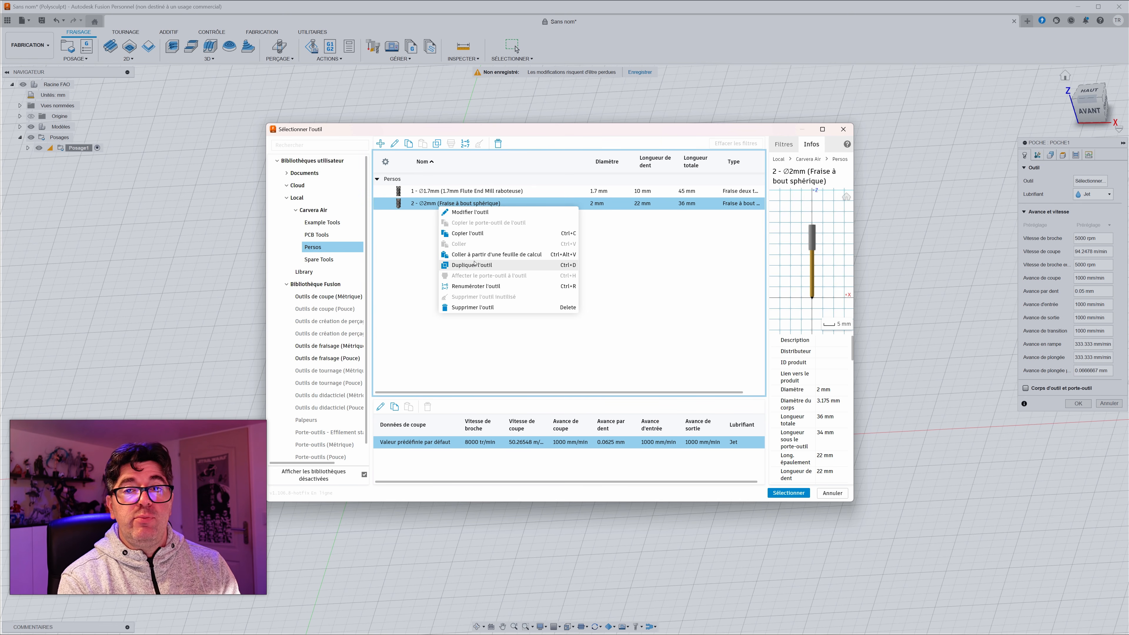
pyautogui.click(419, 249)
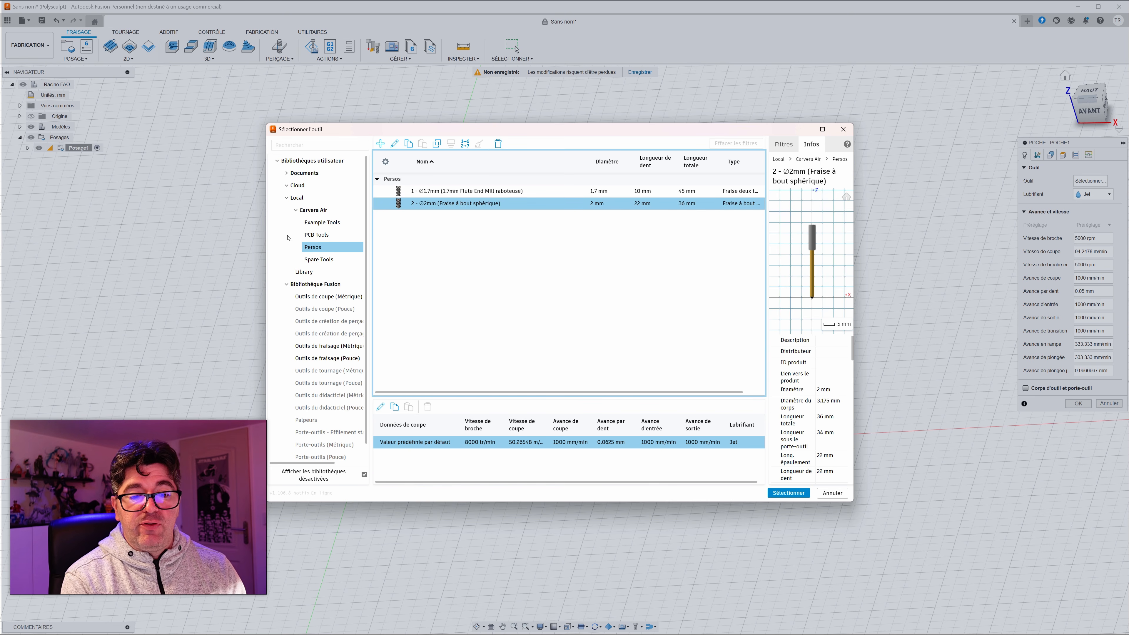
pyautogui.click(322, 222)
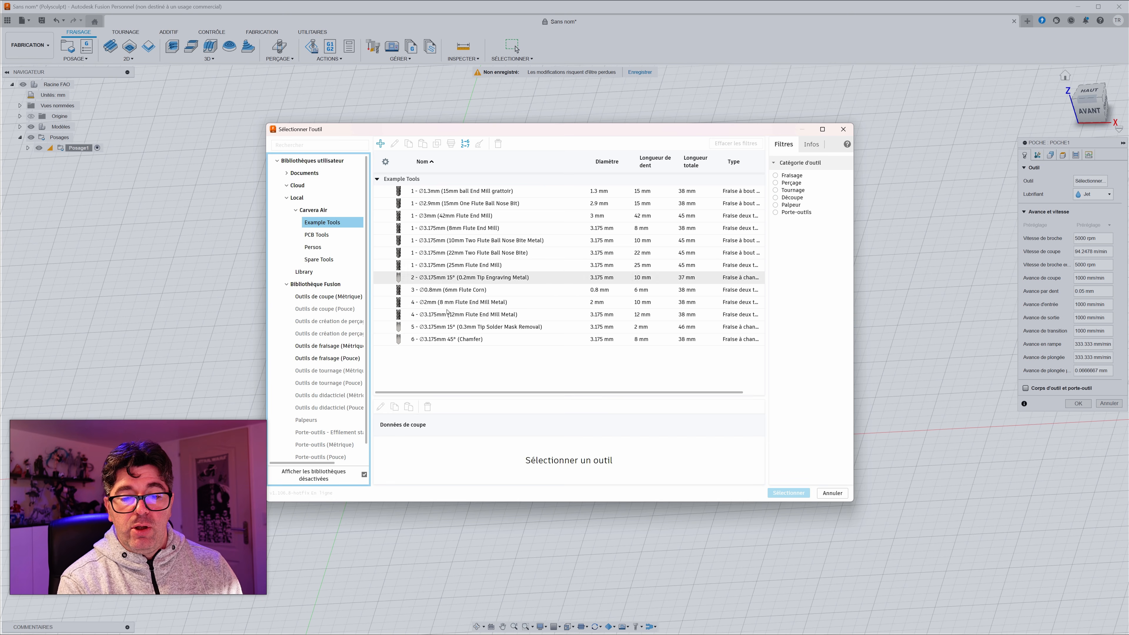
pyautogui.click(433, 327)
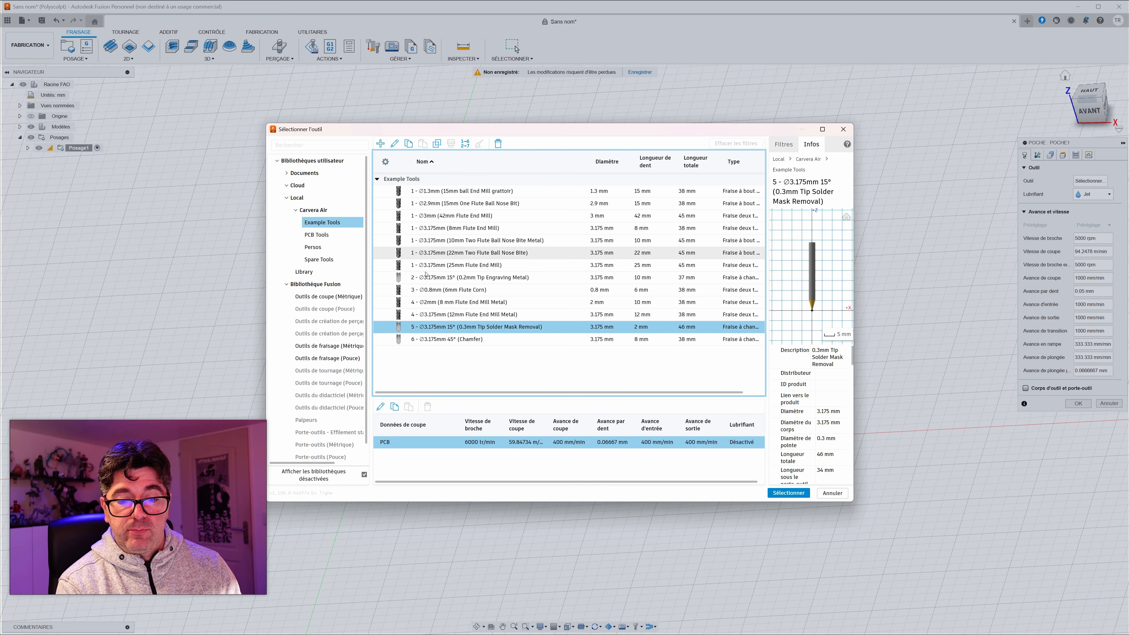
pyautogui.click(446, 265)
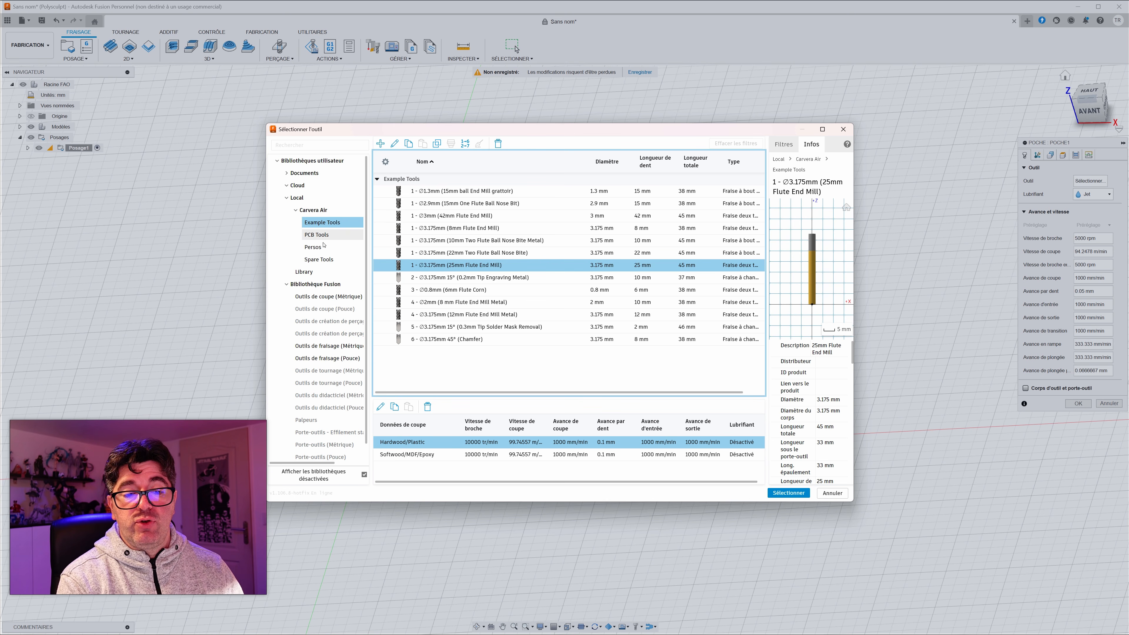
pyautogui.click(309, 260)
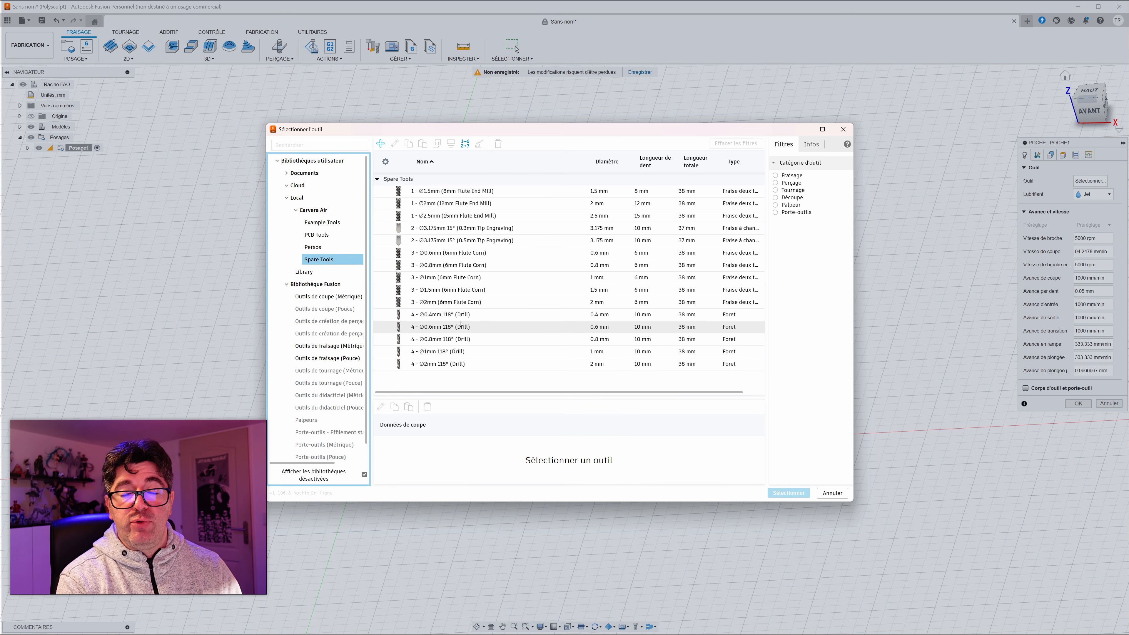
pyautogui.click(322, 223)
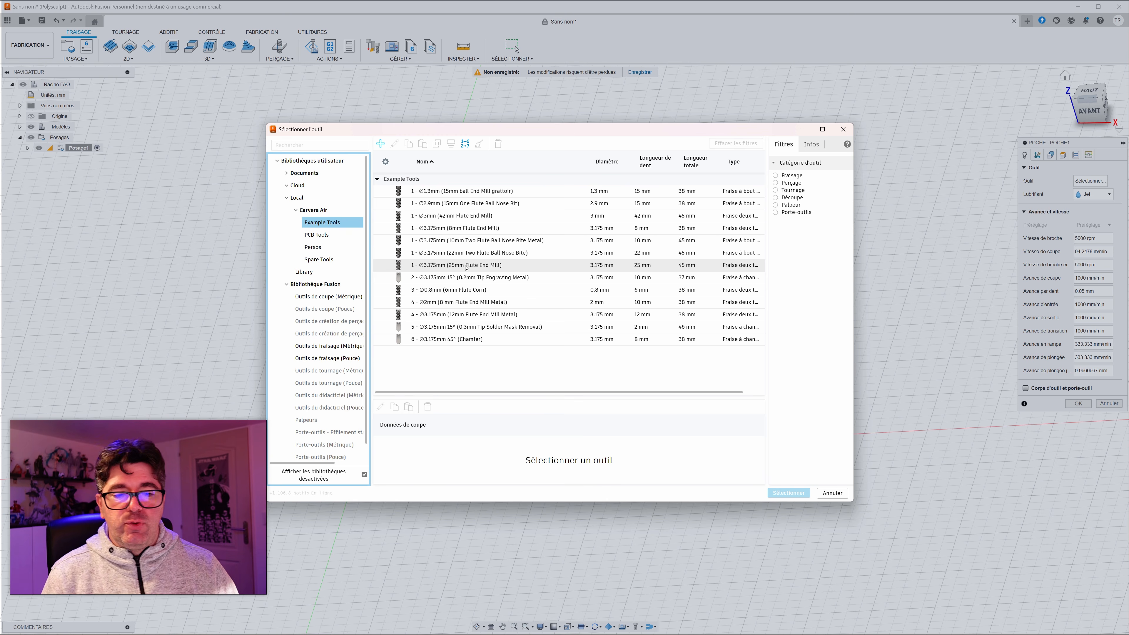
# Step: Choose the 2 mm ball end mill from the Persos library as the pocket operation's tool
pyautogui.click(318, 246)
pyautogui.click(431, 204)
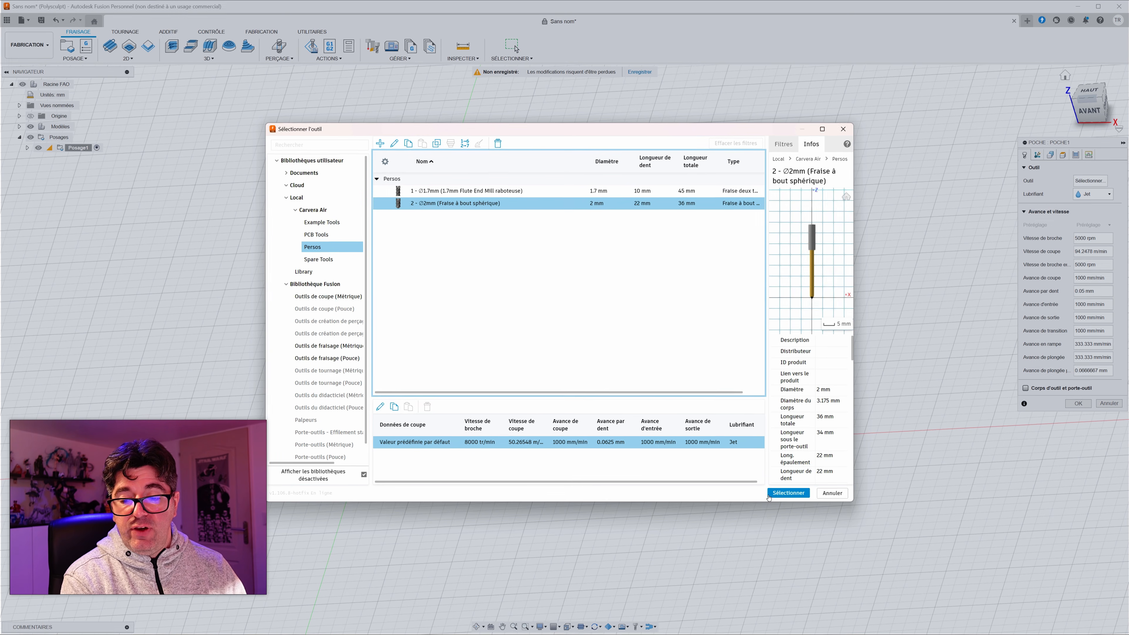
pyautogui.click(788, 493)
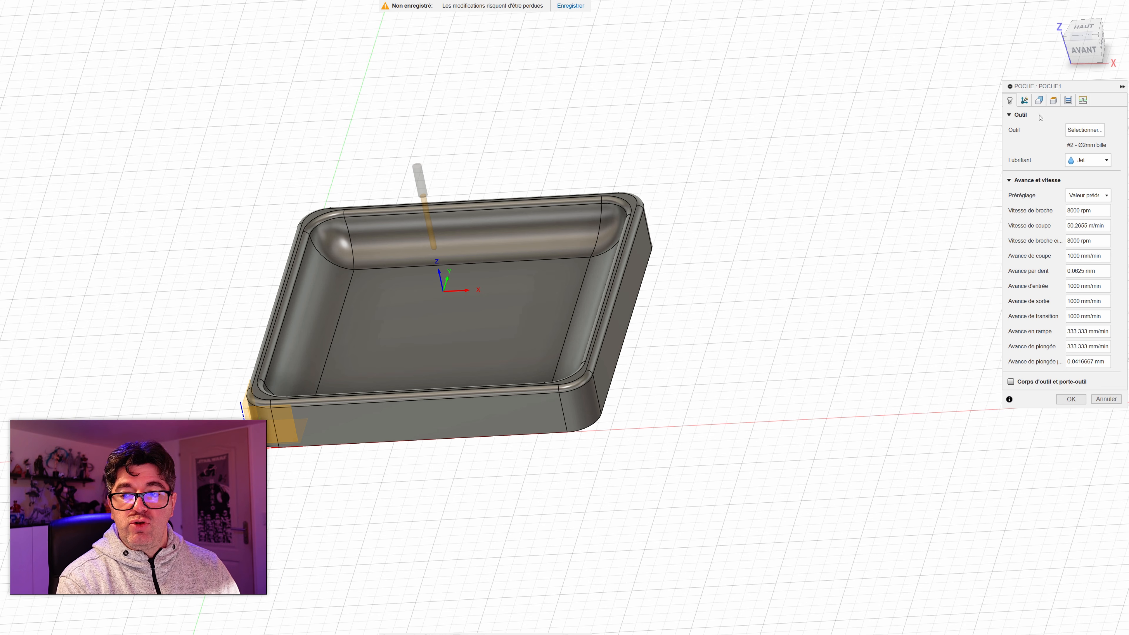
# Step: Check the pocket operation's tool orientation and geometry settings, and generate its toolpath while ignoring the warnings
pyautogui.click(1025, 105)
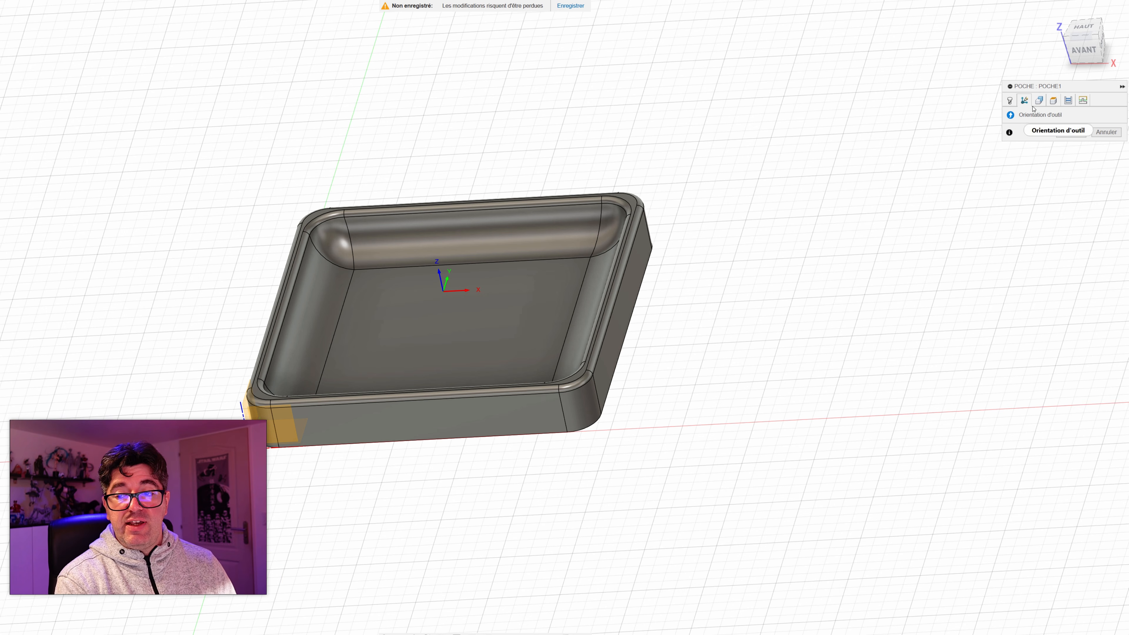
pyautogui.click(1040, 102)
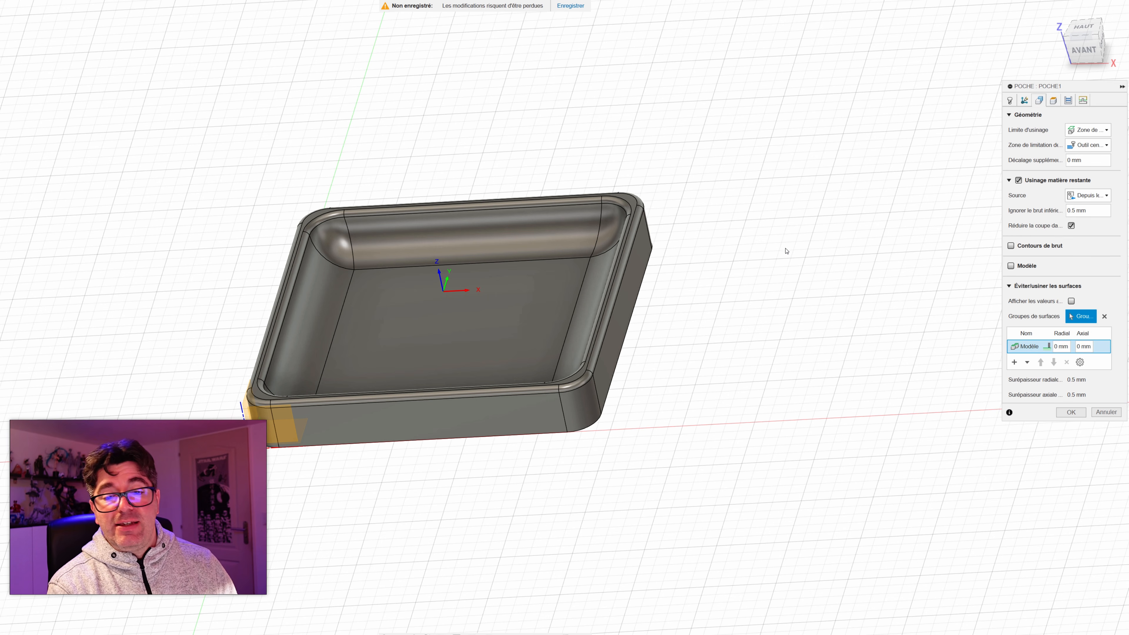
pyautogui.keyDown('shift'); pyautogui.moveTo(827, 220); pyautogui.dragTo(978, 191, button='middle'); pyautogui.keyUp('shift')
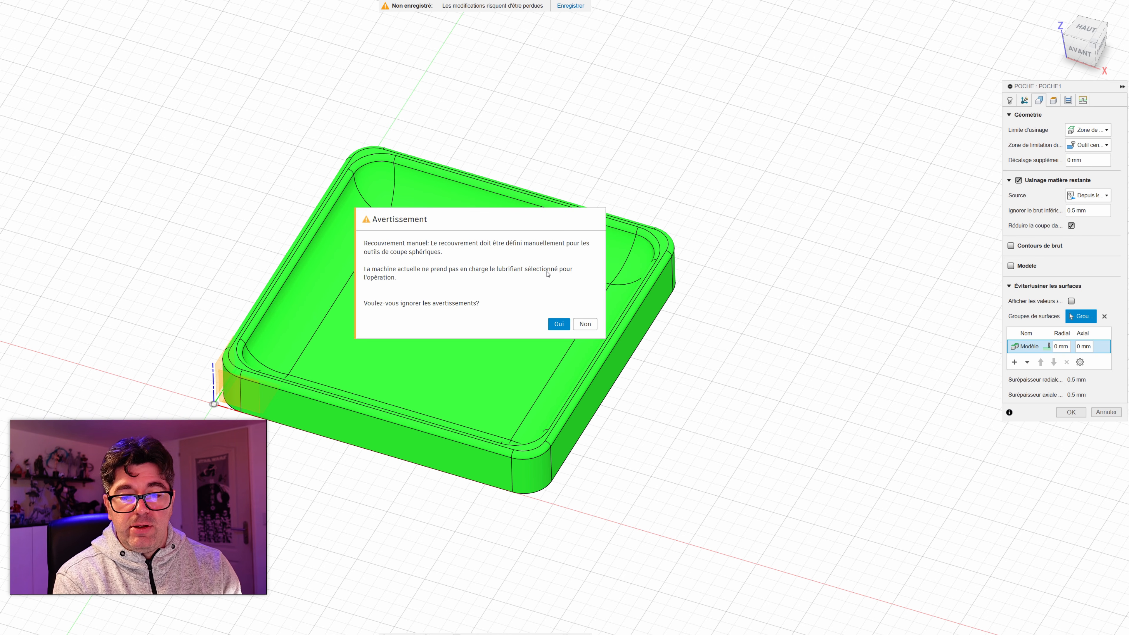
pyautogui.click(559, 324)
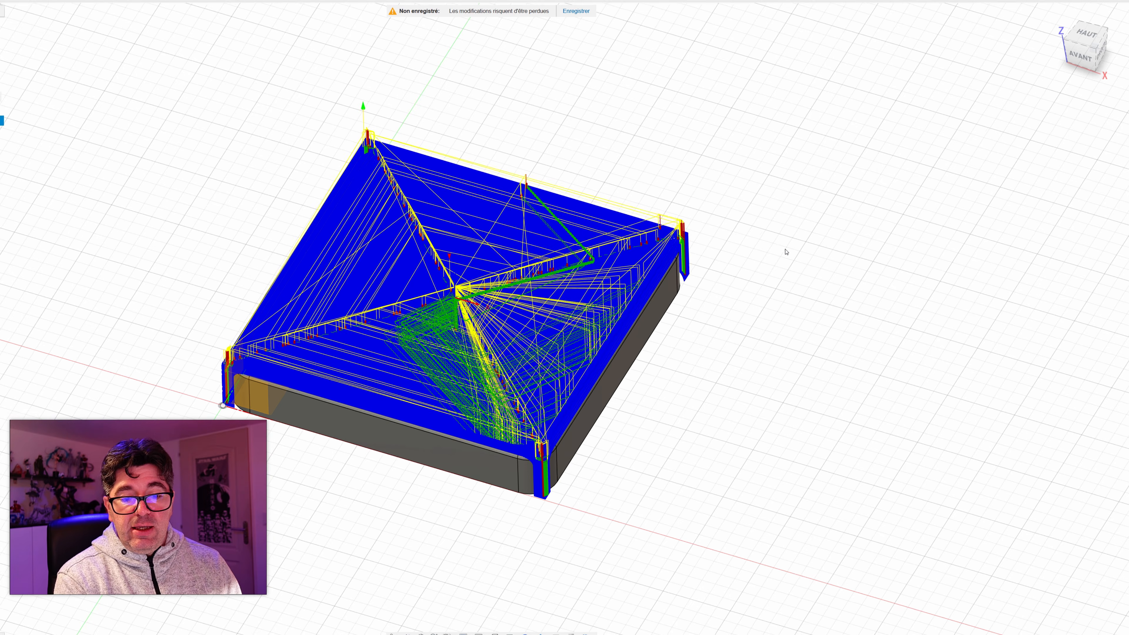
# Step: Examine the generated pocket toolpath over the stock, from close up at the corners and across the whole tray
pyautogui.scroll(-4, 382, 381)
pyautogui.scroll(4, 382, 381)
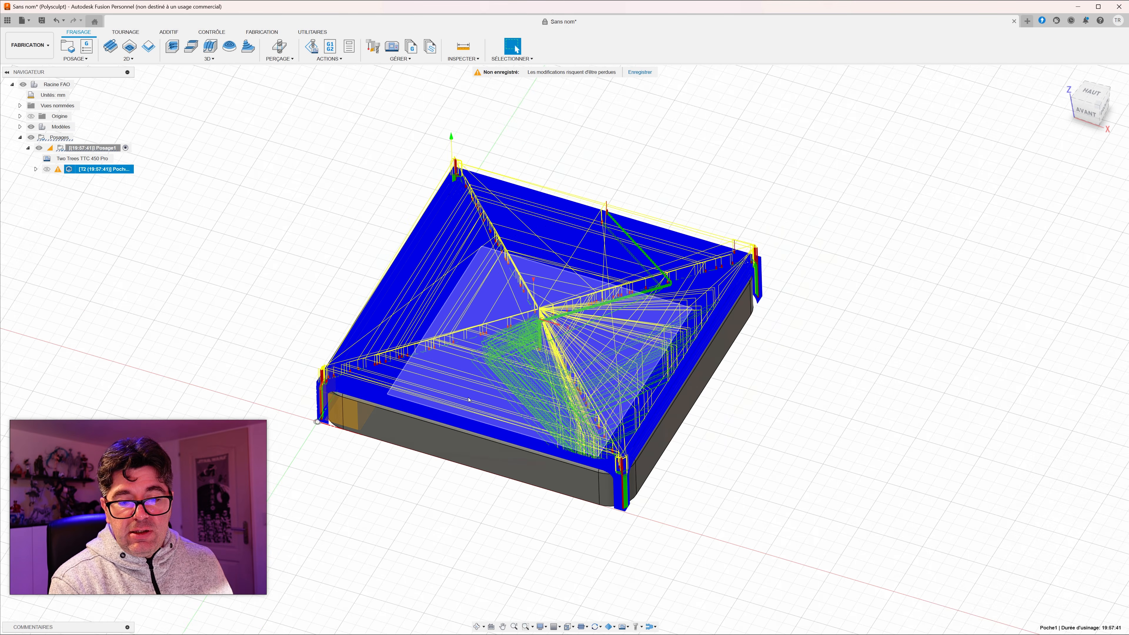
pyautogui.scroll(4, 469, 400)
pyautogui.keyDown('shift'); pyautogui.moveTo(430, 381); pyautogui.dragTo(471, 388, button='middle'); pyautogui.keyUp('shift')
pyautogui.scroll(4, 460, 385)
pyautogui.scroll(5, 383, 411)
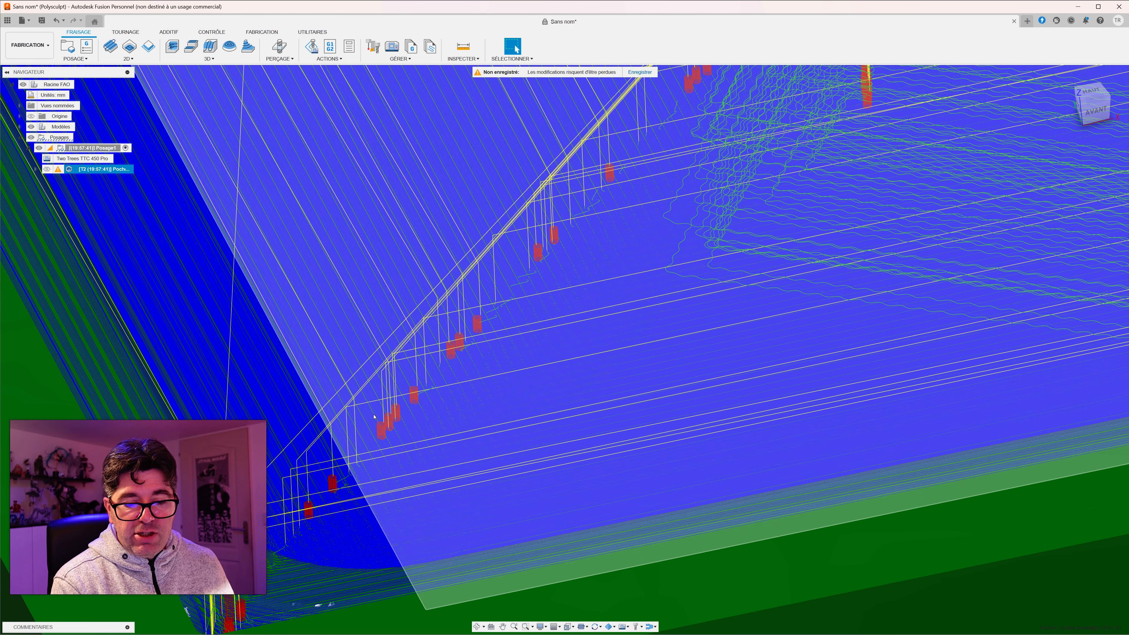
pyautogui.scroll(-5, 418, 422)
pyautogui.scroll(-7, 417, 423)
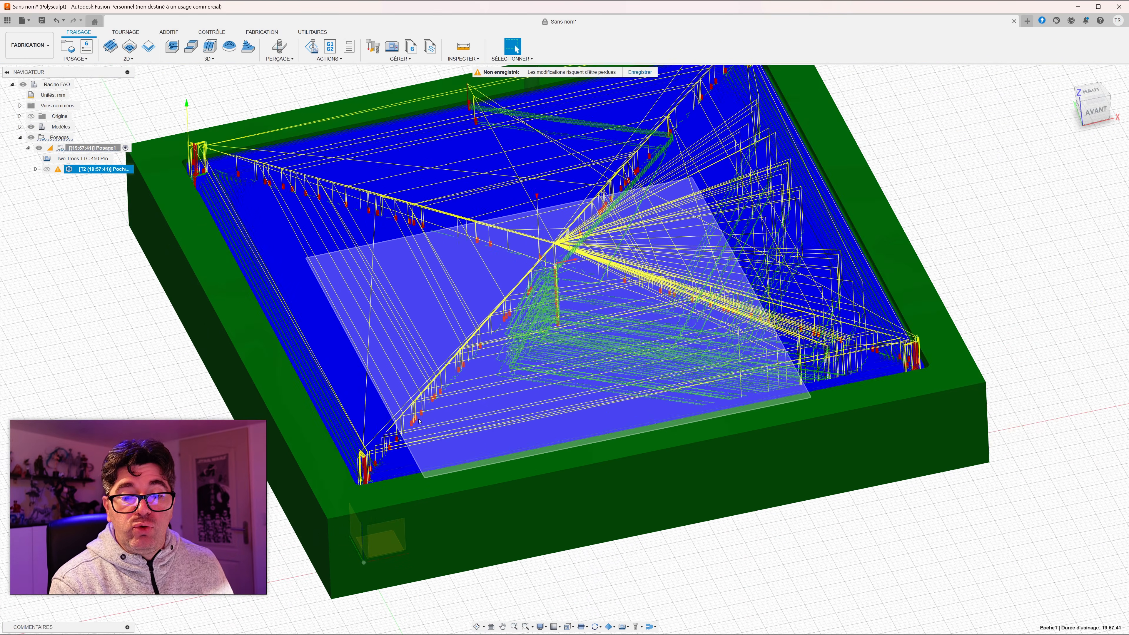
pyautogui.scroll(2, 501, 389)
pyautogui.moveTo(592, 347); pyautogui.dragTo(586, 364, button='middle')
pyautogui.click(515, 48)
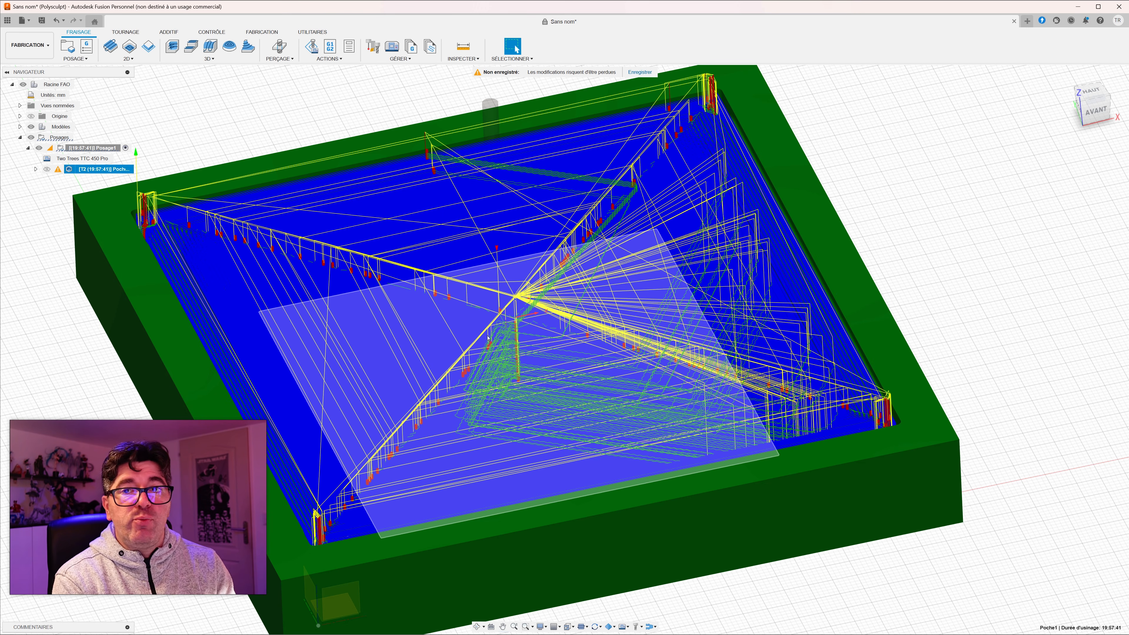
# Step: Edit the pocket operation to use Sélection as its machining boundary, picking the closed outer edge chain around the tray's rim
pyautogui.doubleClick(71, 170)
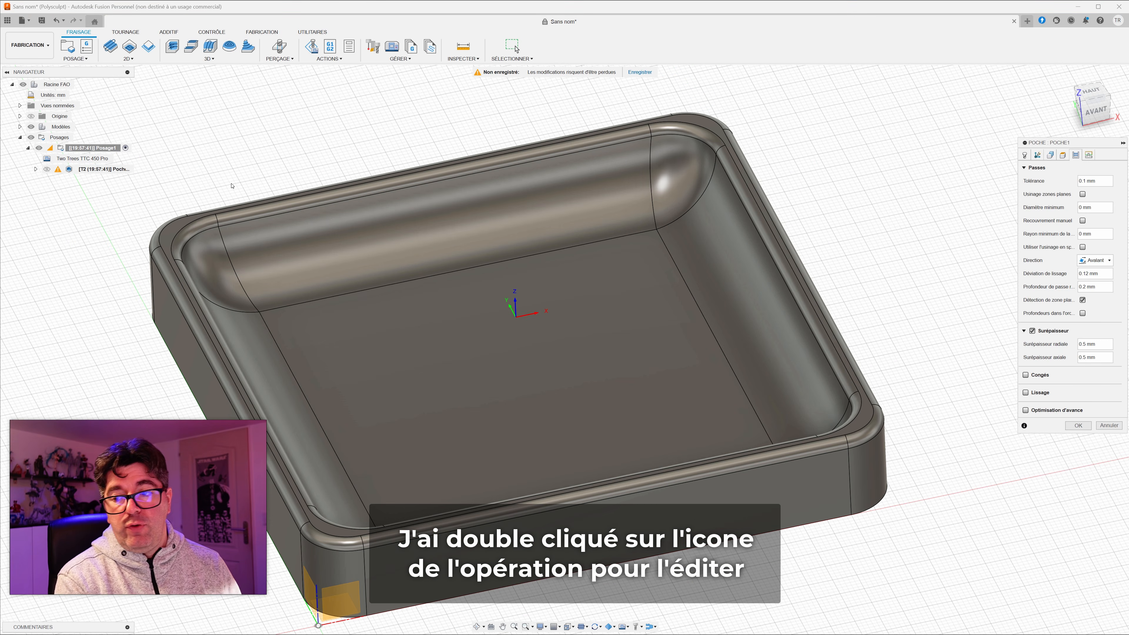
pyautogui.click(1051, 156)
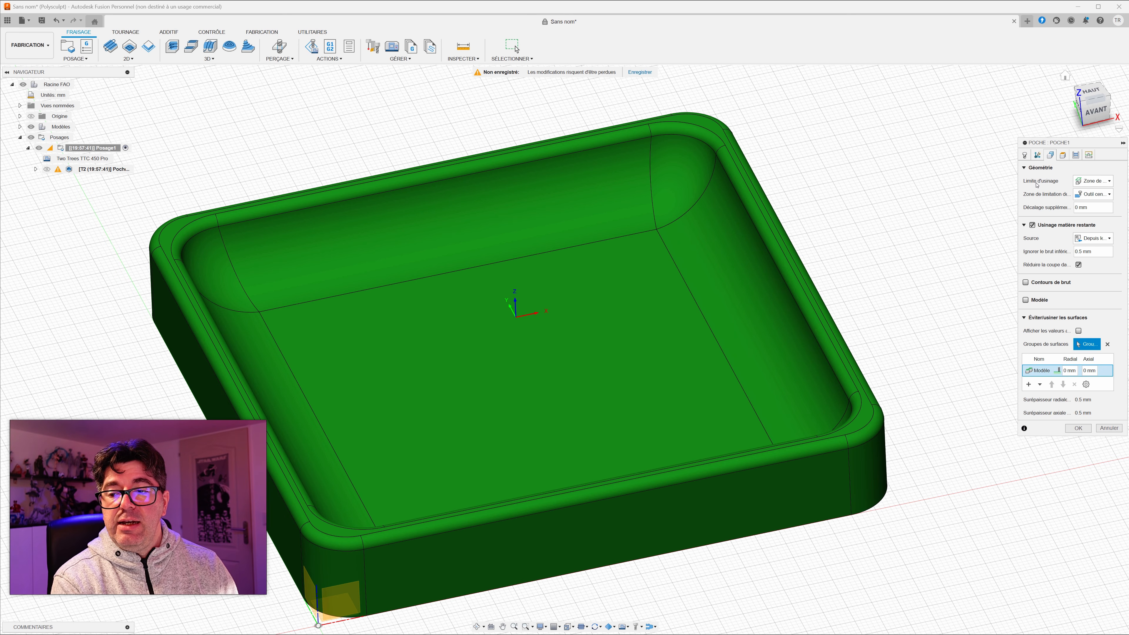
pyautogui.click(1088, 181)
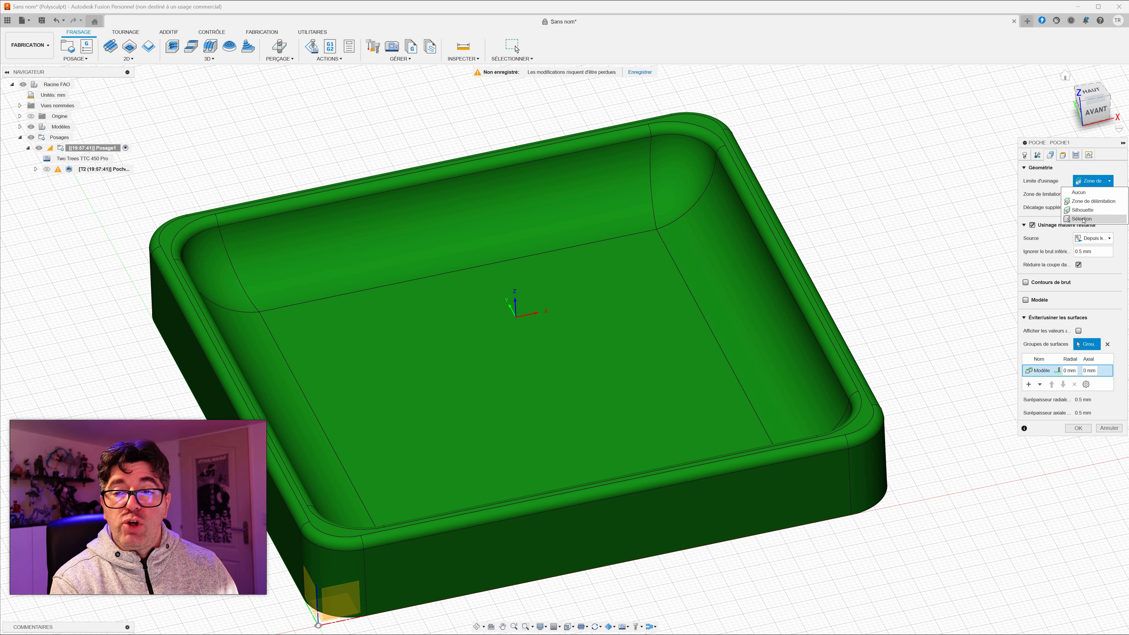
pyautogui.click(1083, 218)
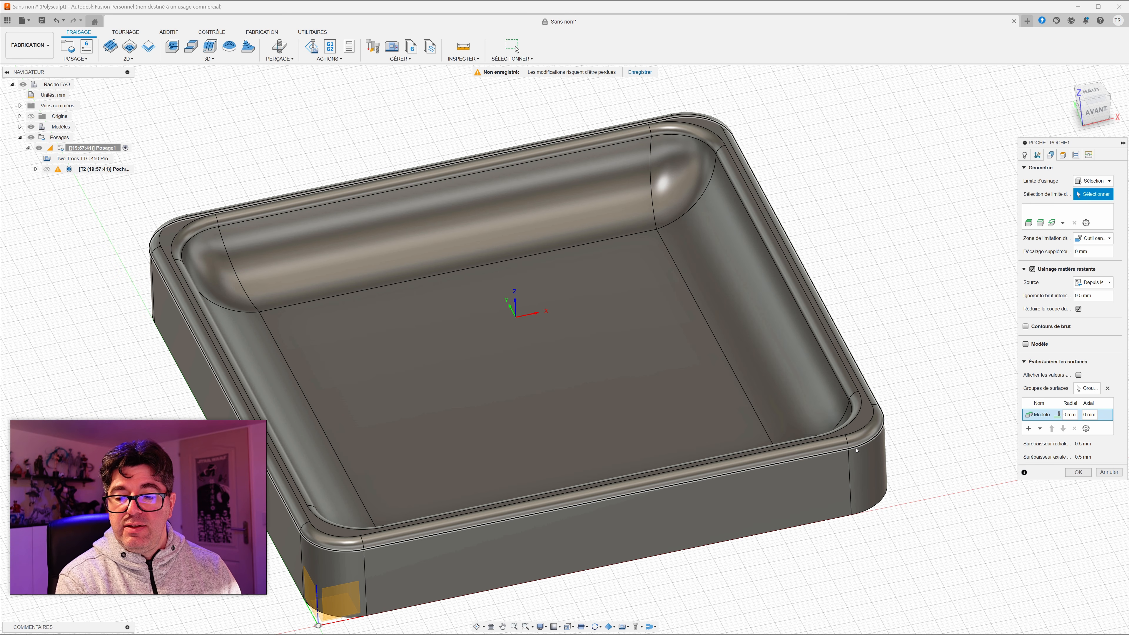
pyautogui.click(861, 458)
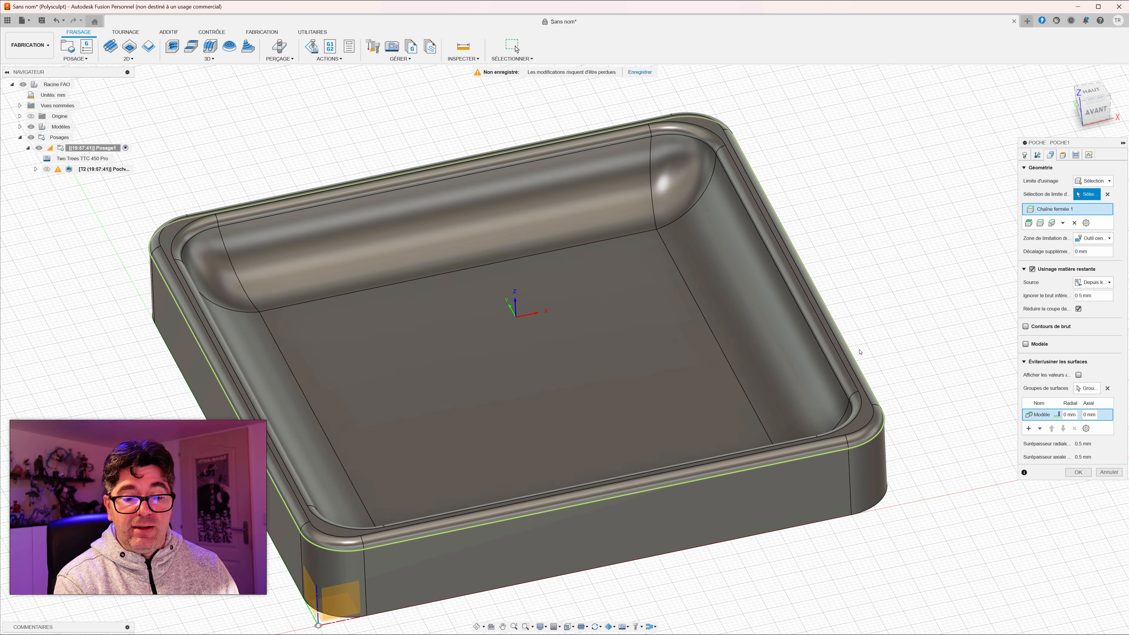
pyautogui.scroll(-2, 857, 350)
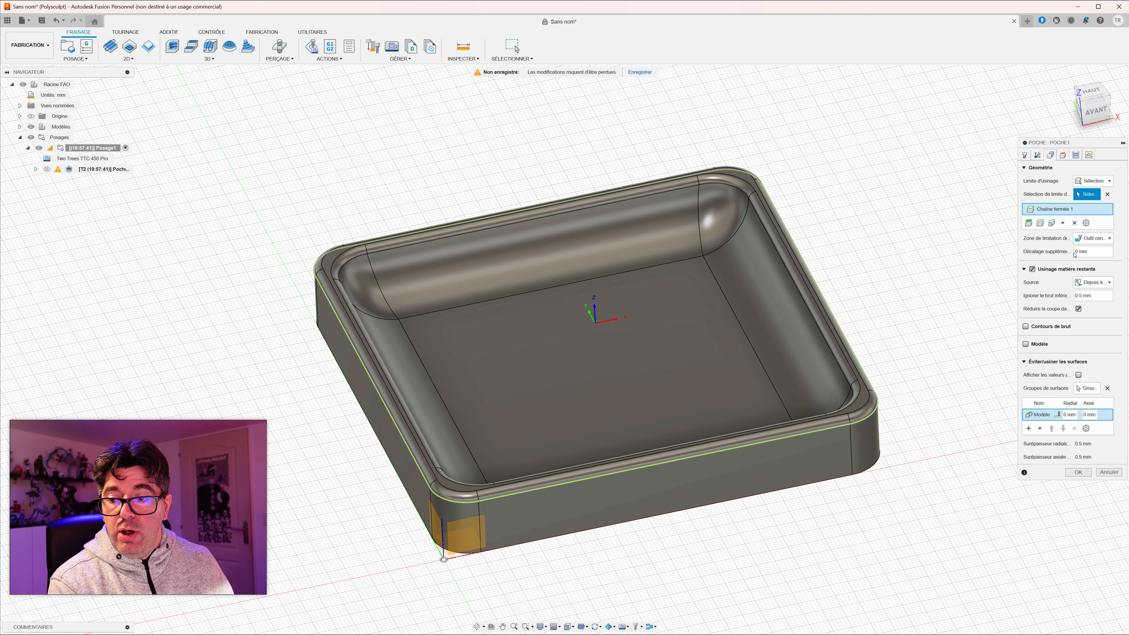
# Step: Review the pocket operation's tool containment choices and its rest machining option
pyautogui.click(1083, 240)
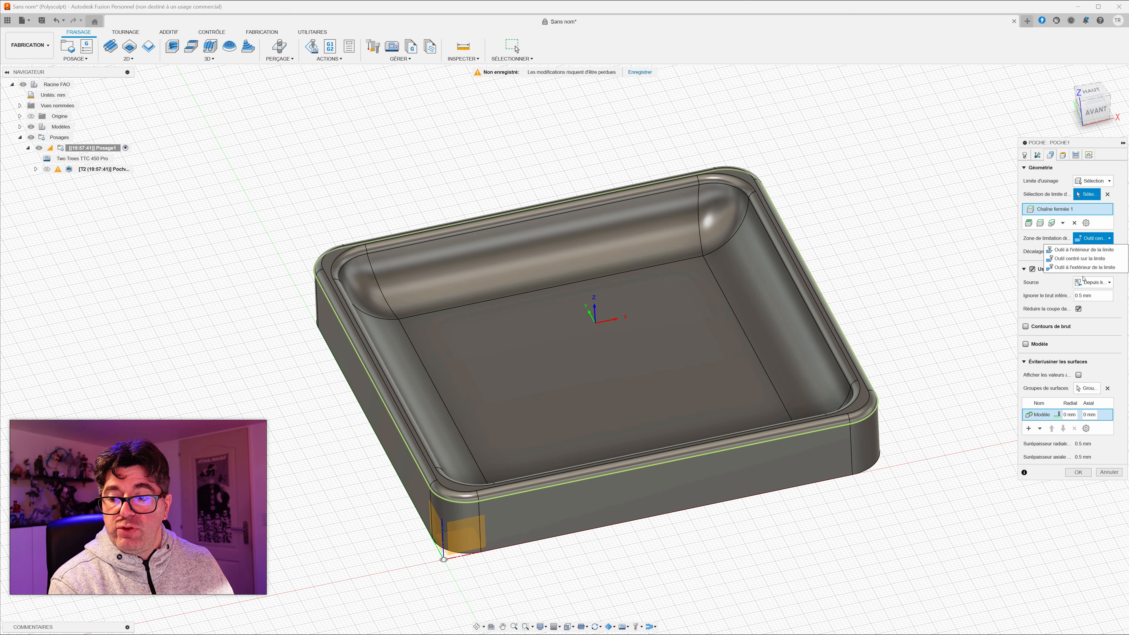
pyautogui.click(1022, 239)
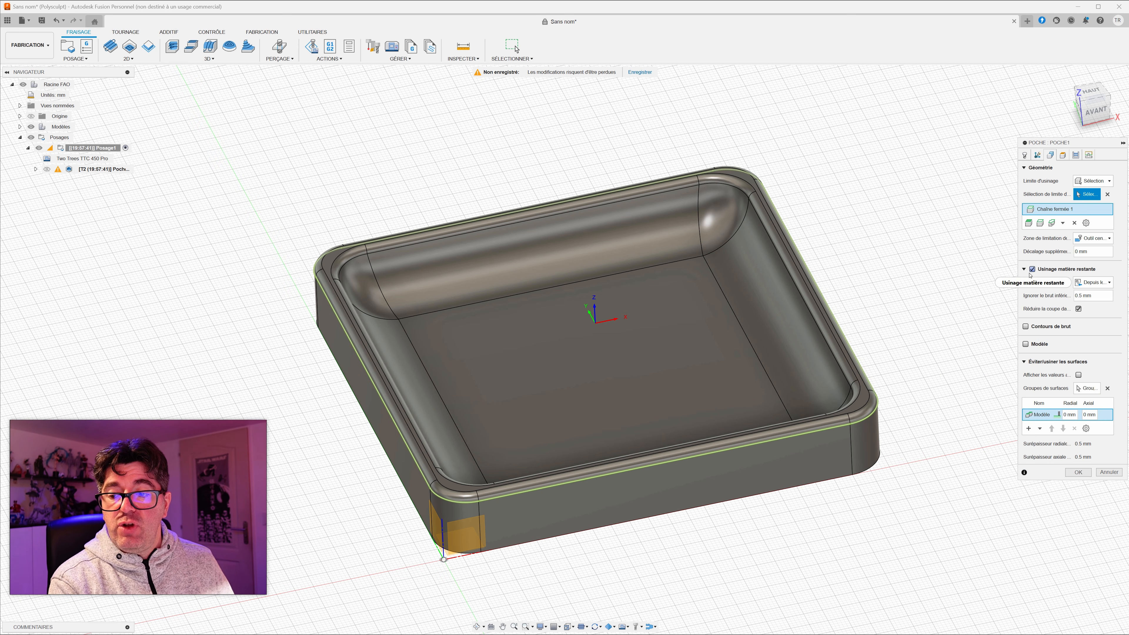
pyautogui.moveTo(1032, 275)
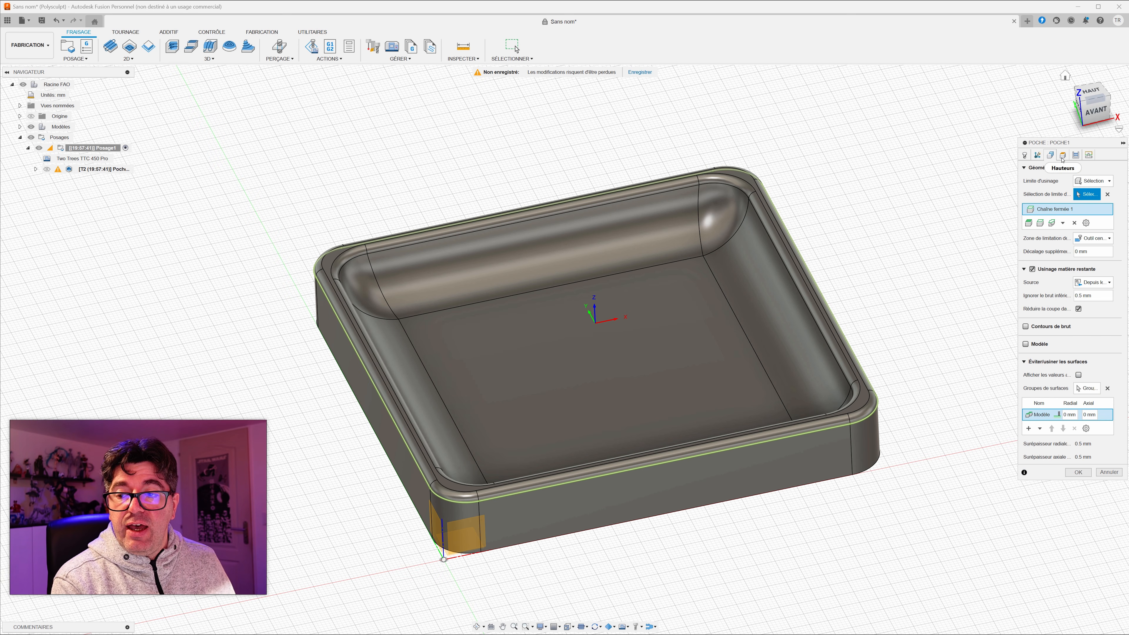
# Step: Set the pocket operation's clearance height offset to 5 mm and its retract height offset to 3 mm
pyautogui.click(1062, 160)
pyautogui.scroll(3, 703, 359)
pyautogui.scroll(-5, 704, 361)
pyautogui.moveTo(704, 361)
pyautogui.keyDown('shift'); pyautogui.mouseDown(button='middle')
pyautogui.moveTo(689, 340)
pyautogui.moveTo(701, 378)
pyautogui.mouseUp(button='middle'); pyautogui.keyUp('shift')
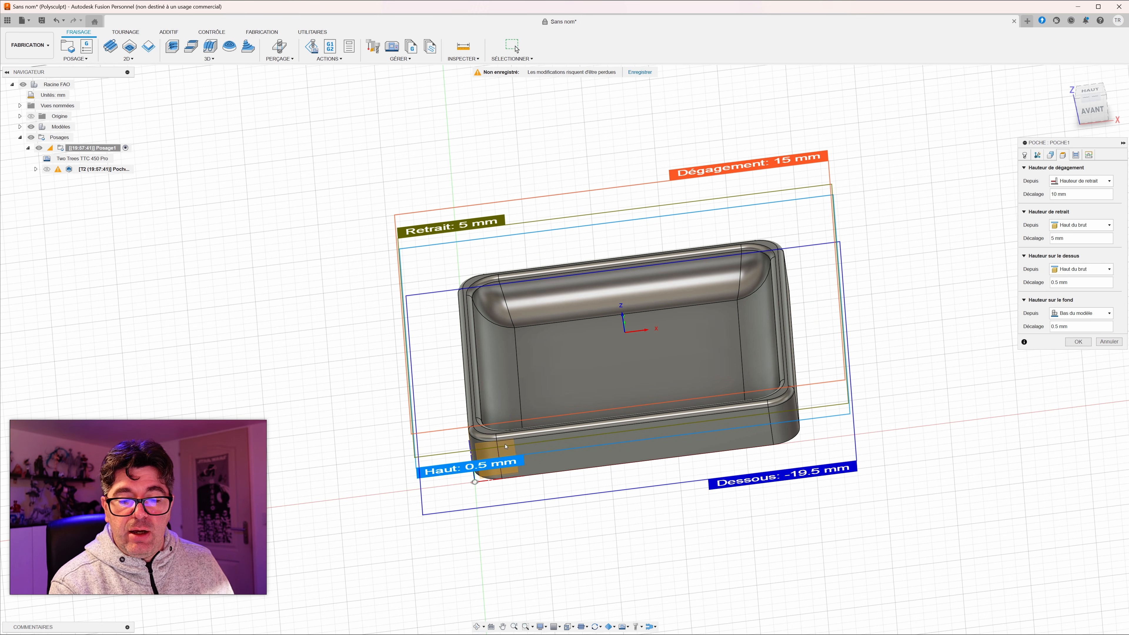
pyautogui.moveTo(577, 444)
pyautogui.keyDown('shift'); pyautogui.mouseDown(button='middle')
pyautogui.moveTo(596, 419)
pyautogui.moveTo(590, 453)
pyautogui.mouseUp(button='middle'); pyautogui.keyUp('shift')
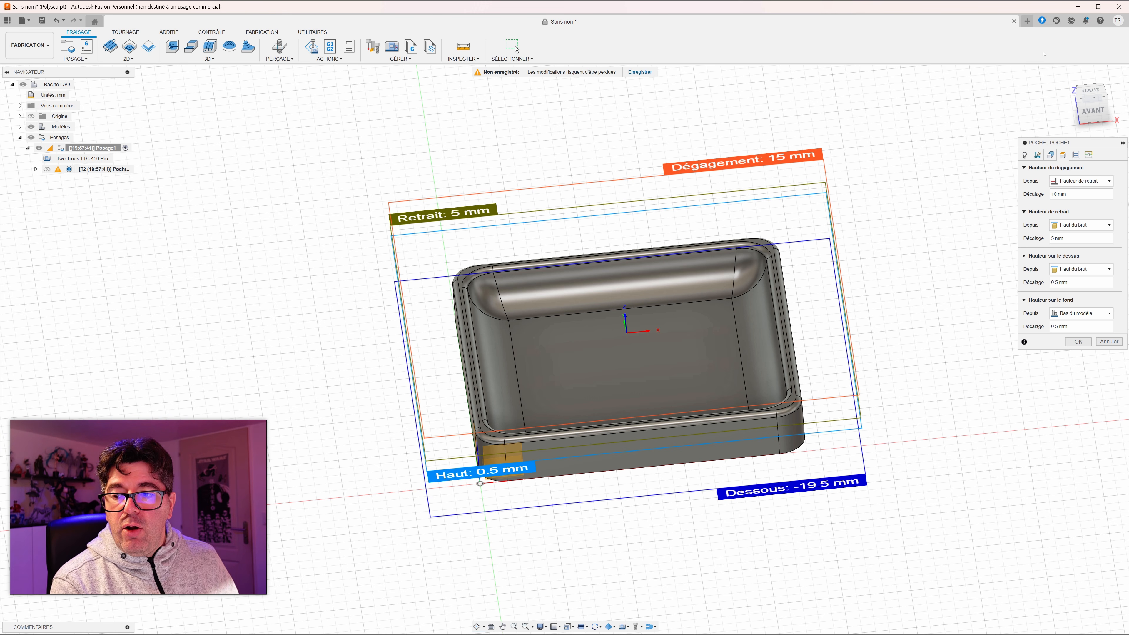
pyautogui.moveTo(1060, 194); pyautogui.dragTo(996, 201)
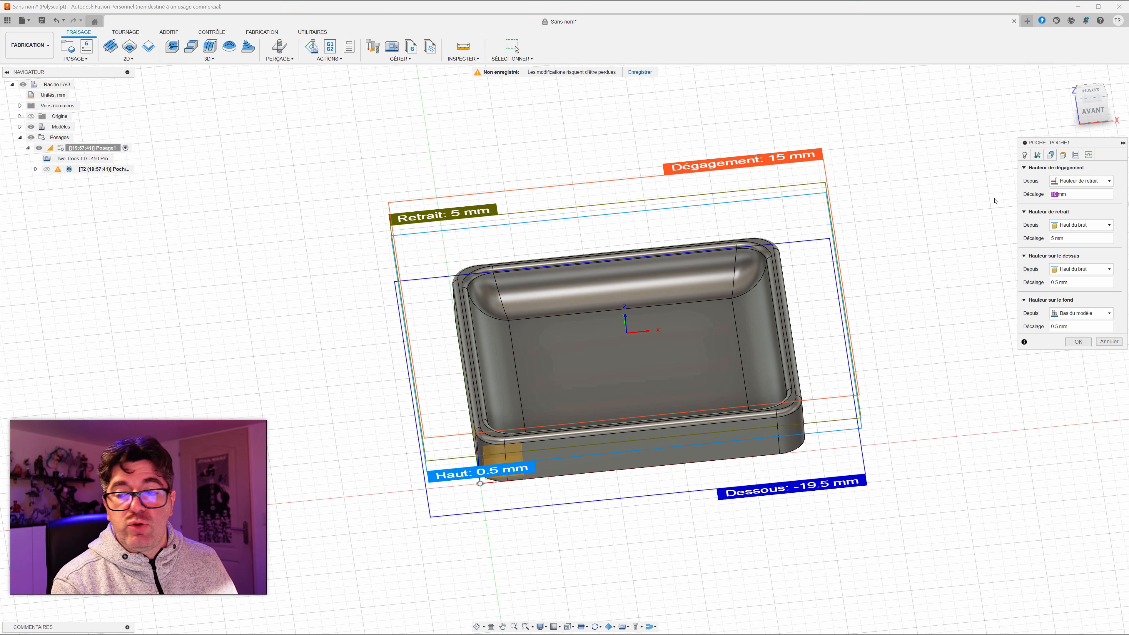
pyautogui.write('5')
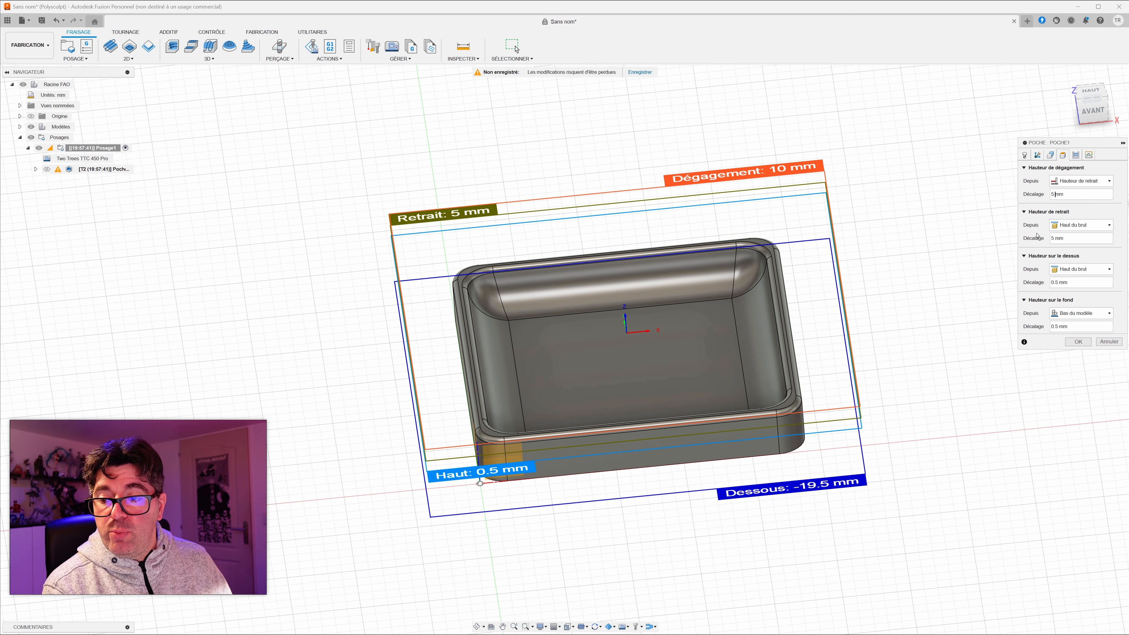
pyautogui.moveTo(1052, 240); pyautogui.dragTo(1034, 242)
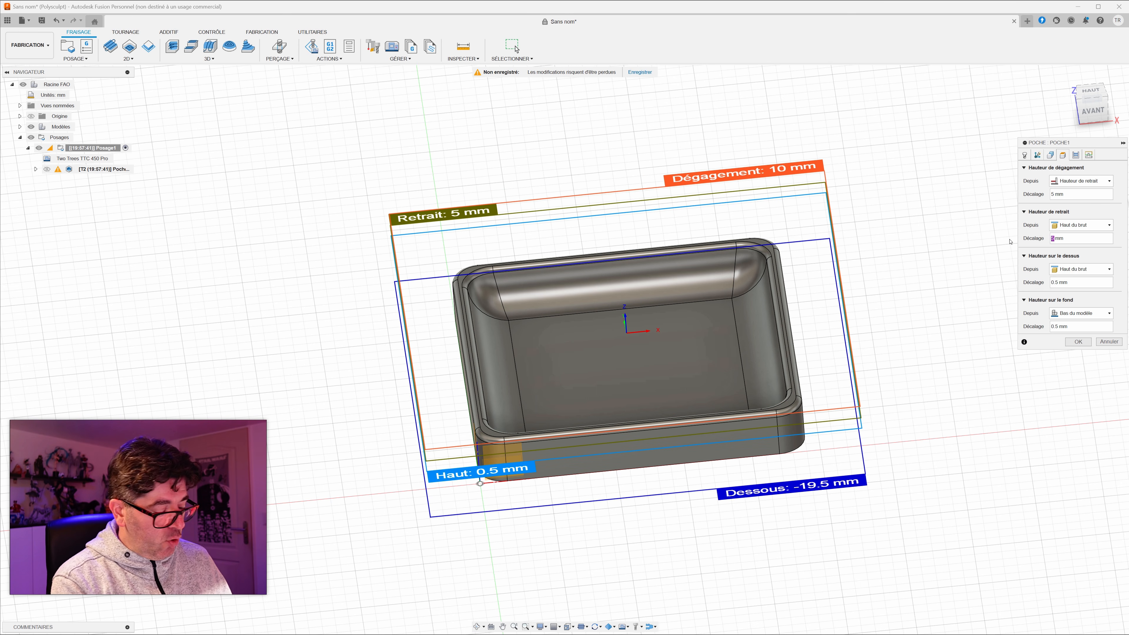
pyautogui.write('3')
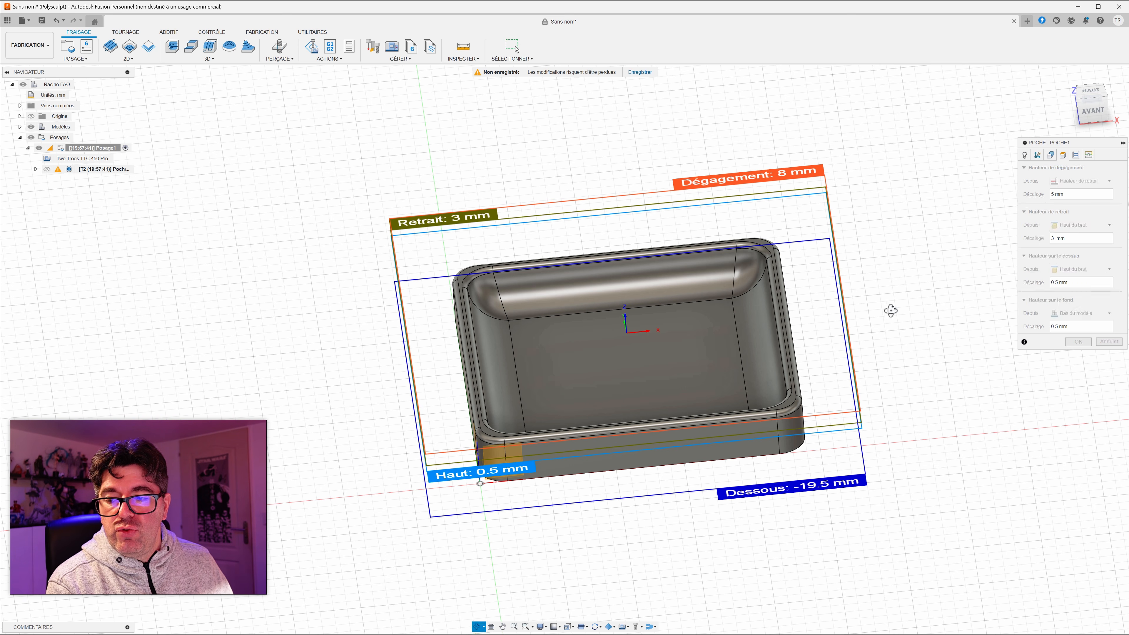
# Step: Set the pocket operation's bottom height offset to 0 mm and check the height planes around the tray
pyautogui.keyDown('shift'); pyautogui.moveTo(889, 310); pyautogui.dragTo(885, 313, button='middle'); pyautogui.keyUp('shift')
pyautogui.doubleClick(1057, 326)
pyautogui.write('0')
pyautogui.keyDown('shift'); pyautogui.moveTo(790, 485); pyautogui.dragTo(824, 474, button='middle'); pyautogui.keyUp('shift')
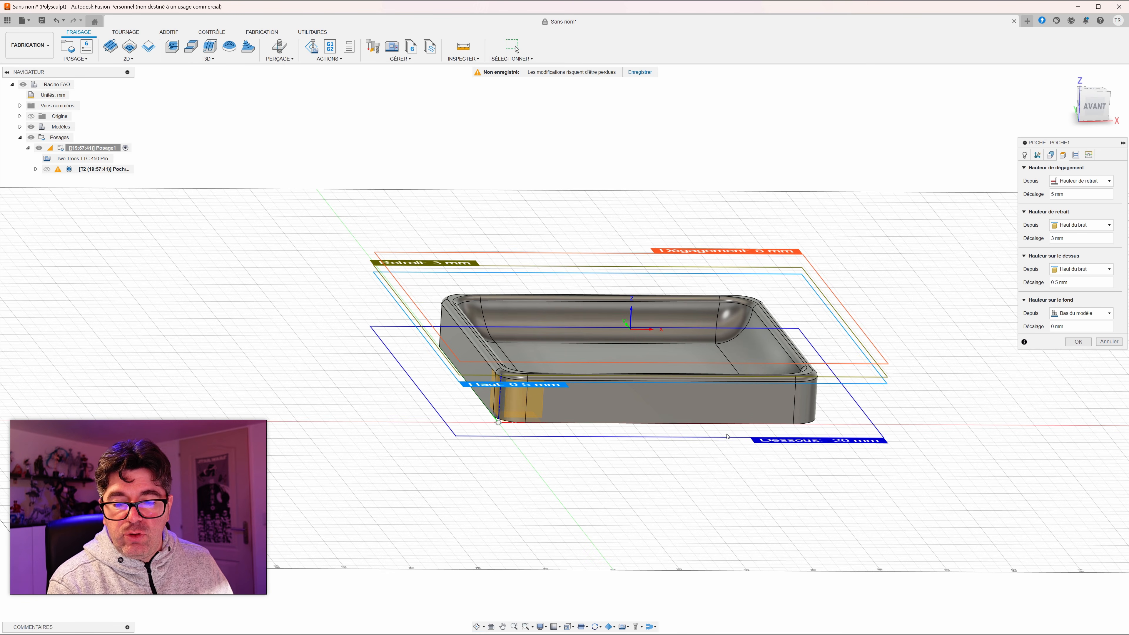
pyautogui.keyDown('shift'); pyautogui.moveTo(727, 437); pyautogui.dragTo(721, 444, button='middle'); pyautogui.keyUp('shift')
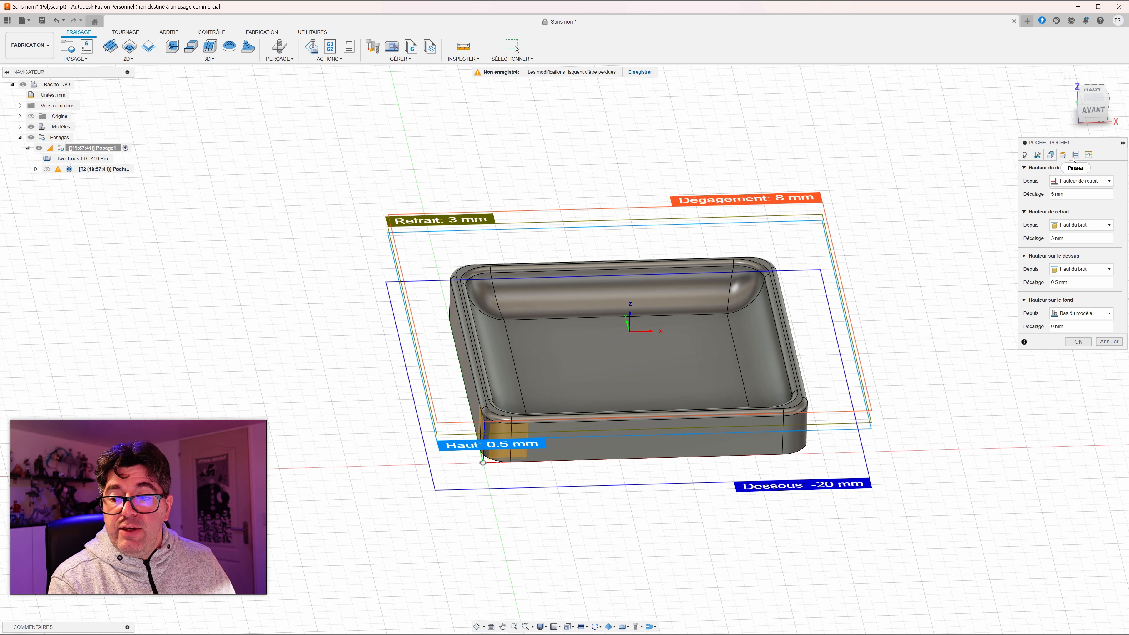
# Step: Enable manual stepover (Recouvrement manuel) in the pocket operation's passes and set the roughing stepdown to 2 mm
pyautogui.click(1074, 156)
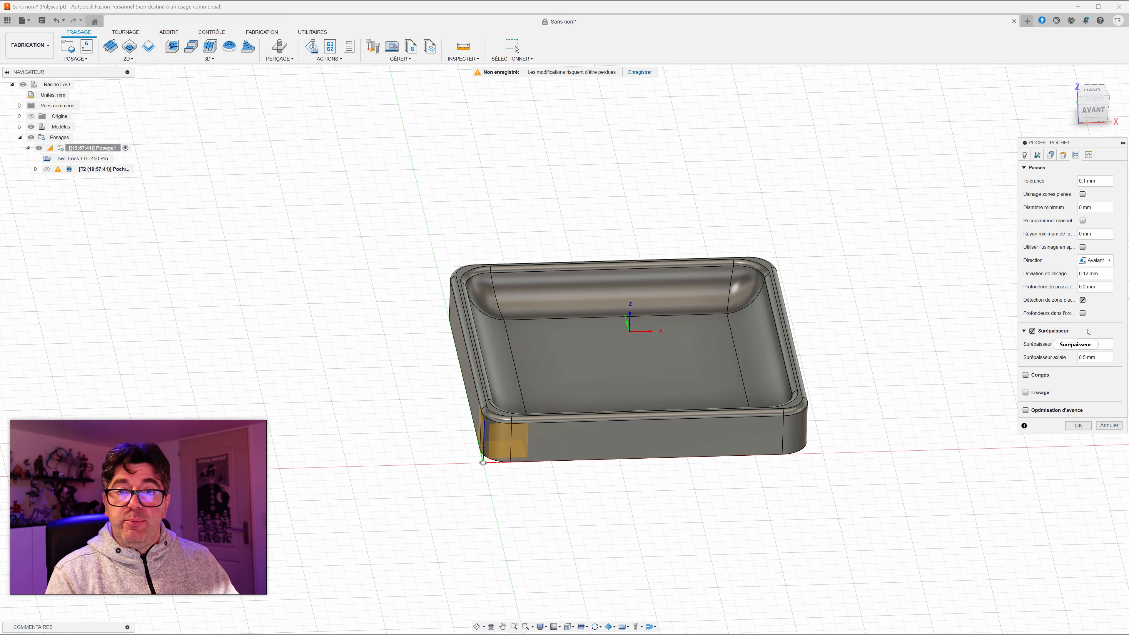
pyautogui.moveTo(1088, 332)
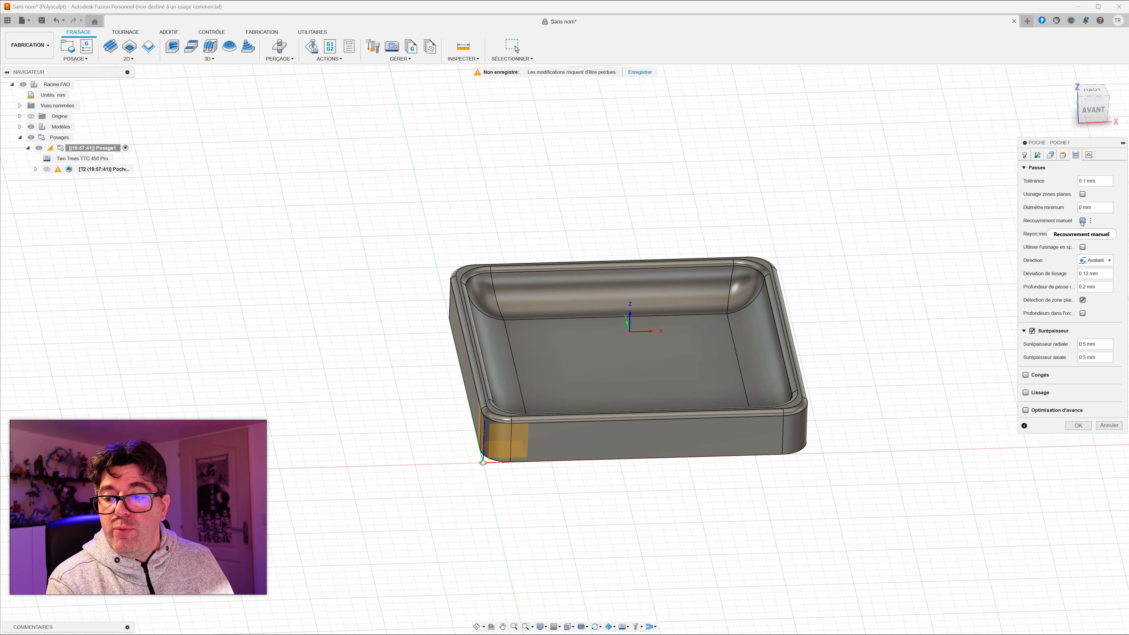
pyautogui.moveTo(1083, 222)
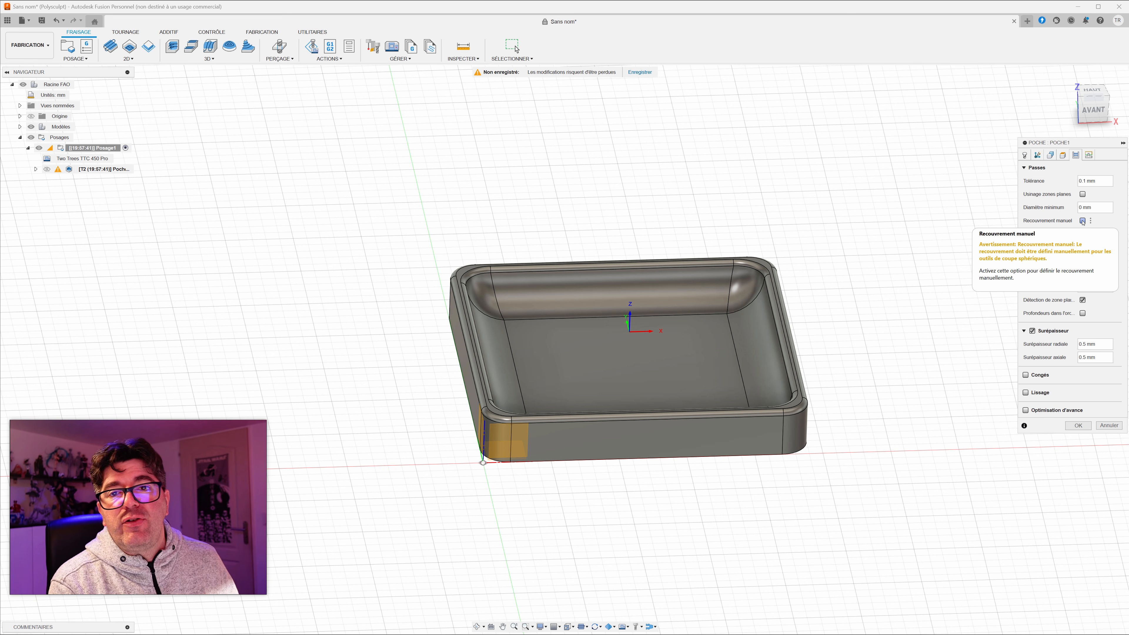
pyautogui.click(1083, 221)
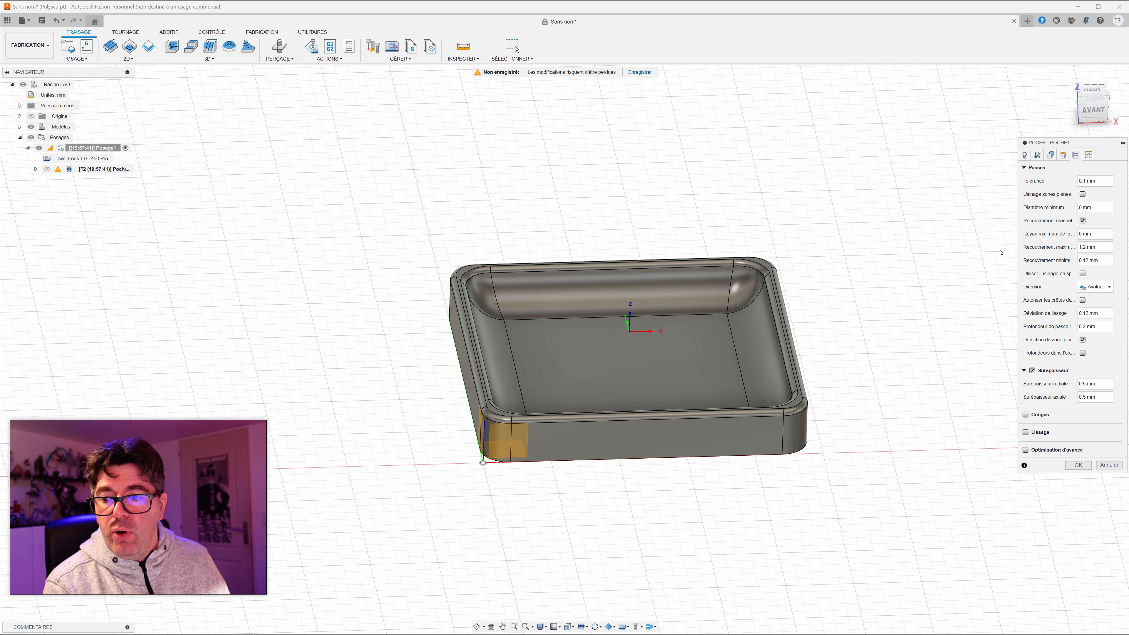
pyautogui.doubleClick(1082, 247)
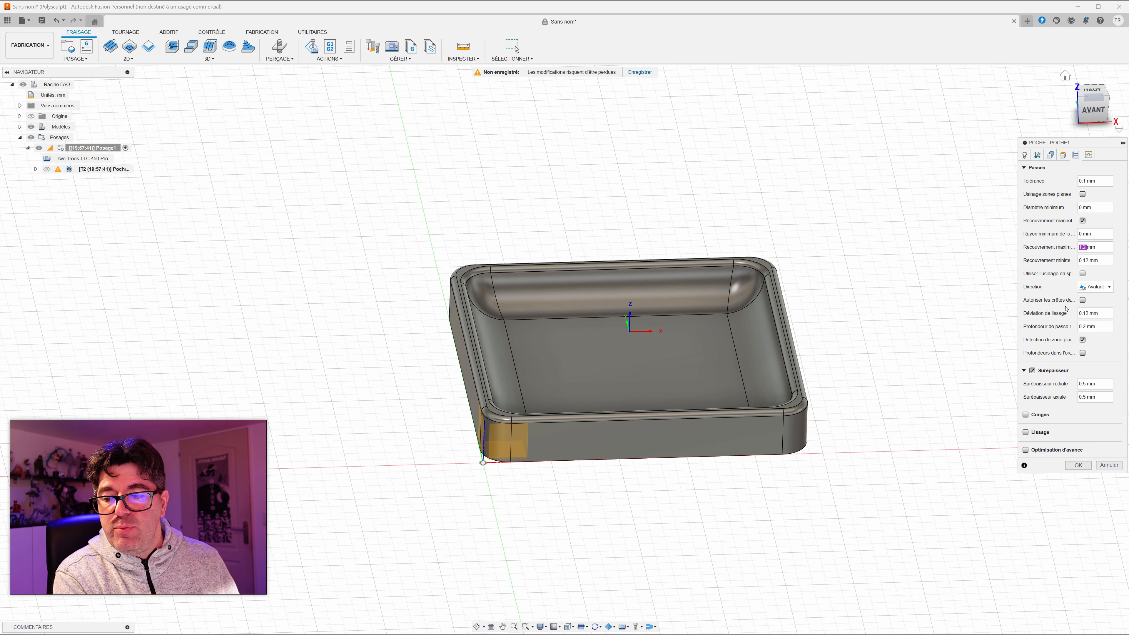
pyautogui.click(1088, 326)
pyautogui.write('2')
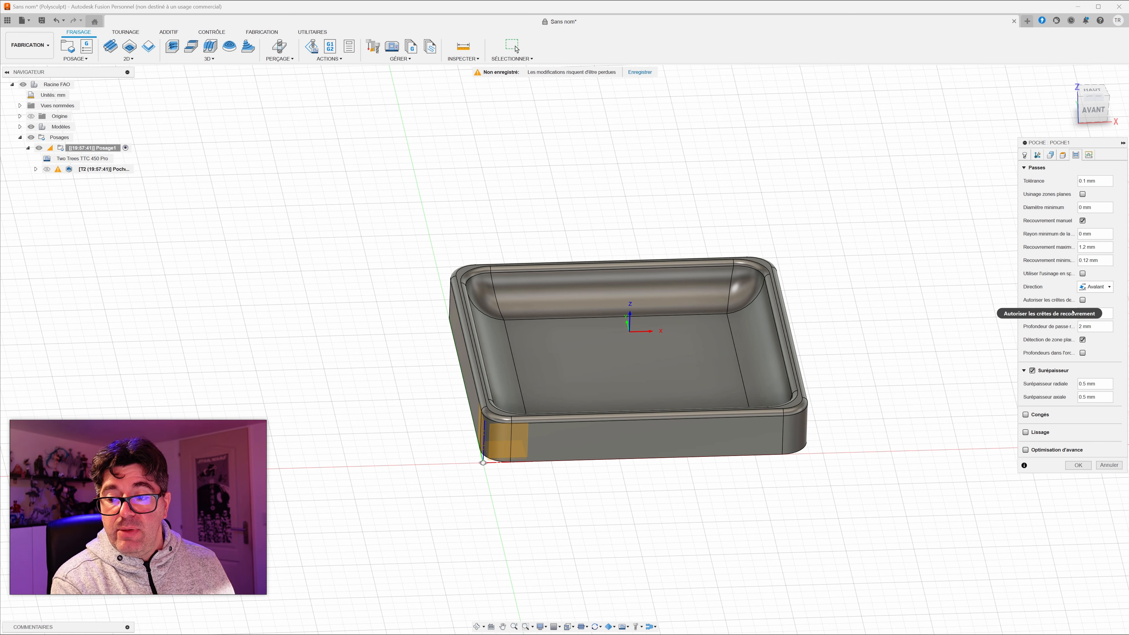
pyautogui.moveTo(1084, 327)
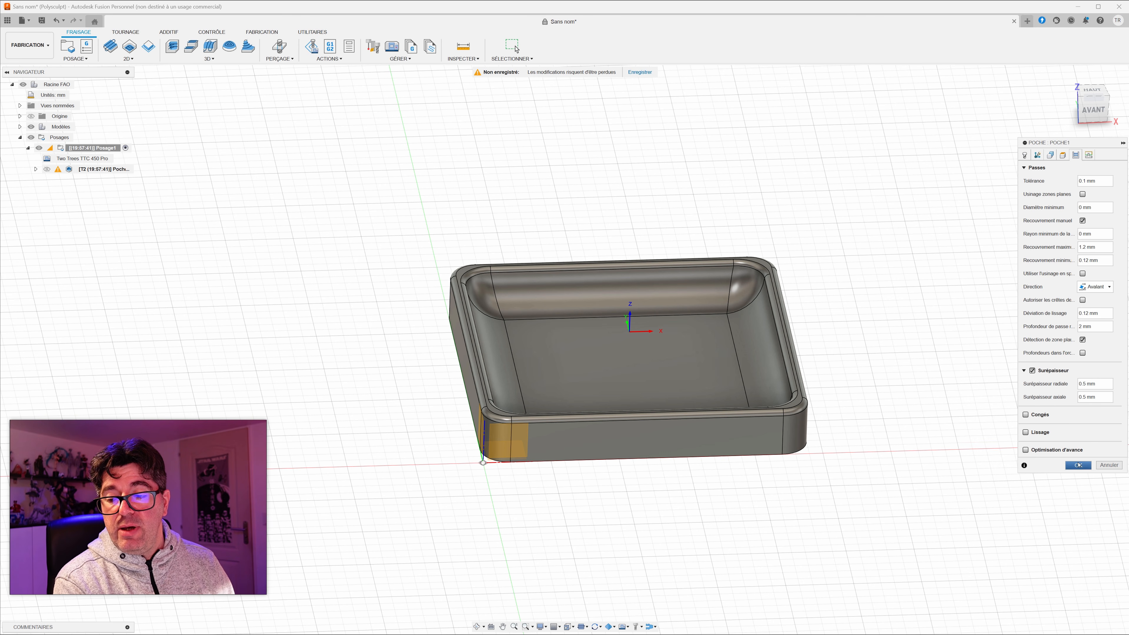
# Step: Decline to ignore the coolant warning, set the tool's coolant to Désactivé, and generate the pocket toolpath
pyautogui.click(1079, 465)
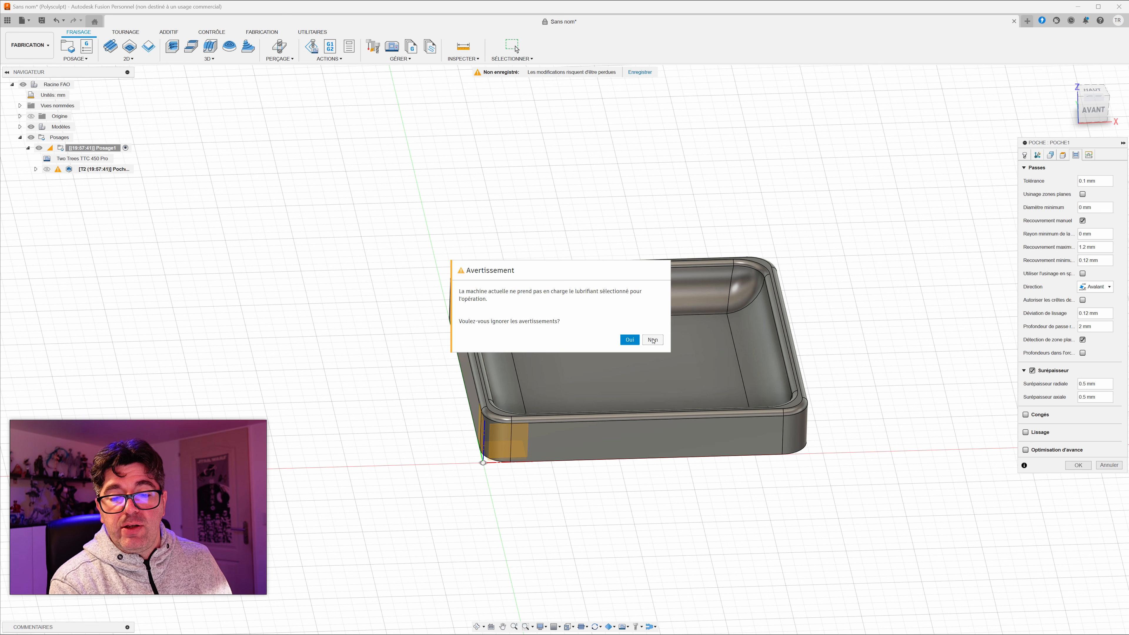
pyautogui.click(653, 340)
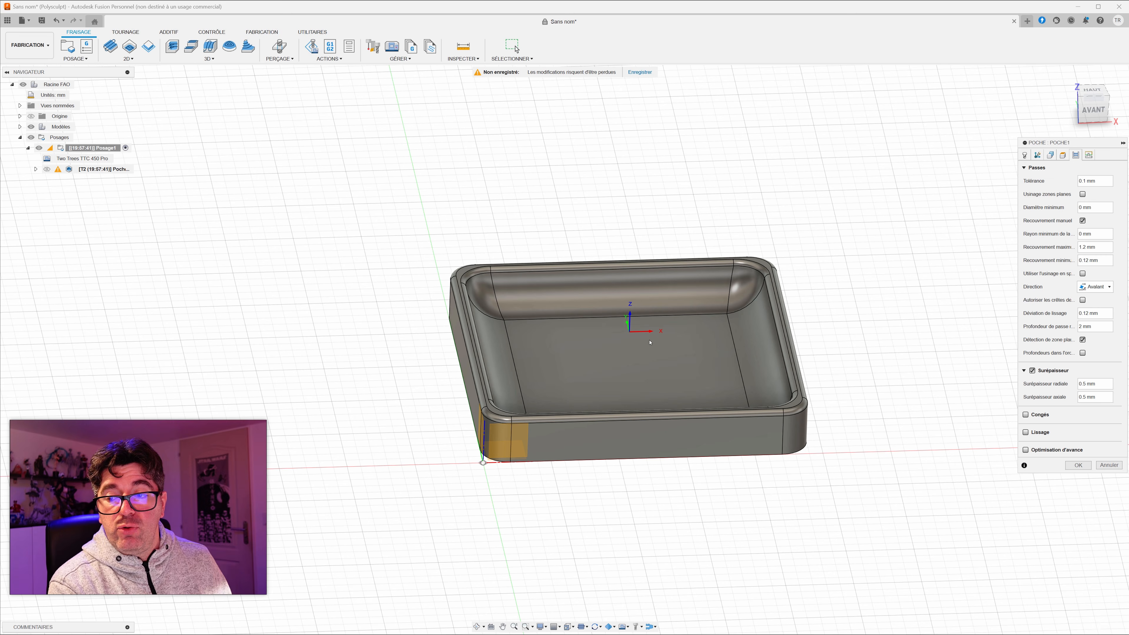
pyautogui.click(1023, 155)
pyautogui.click(1092, 207)
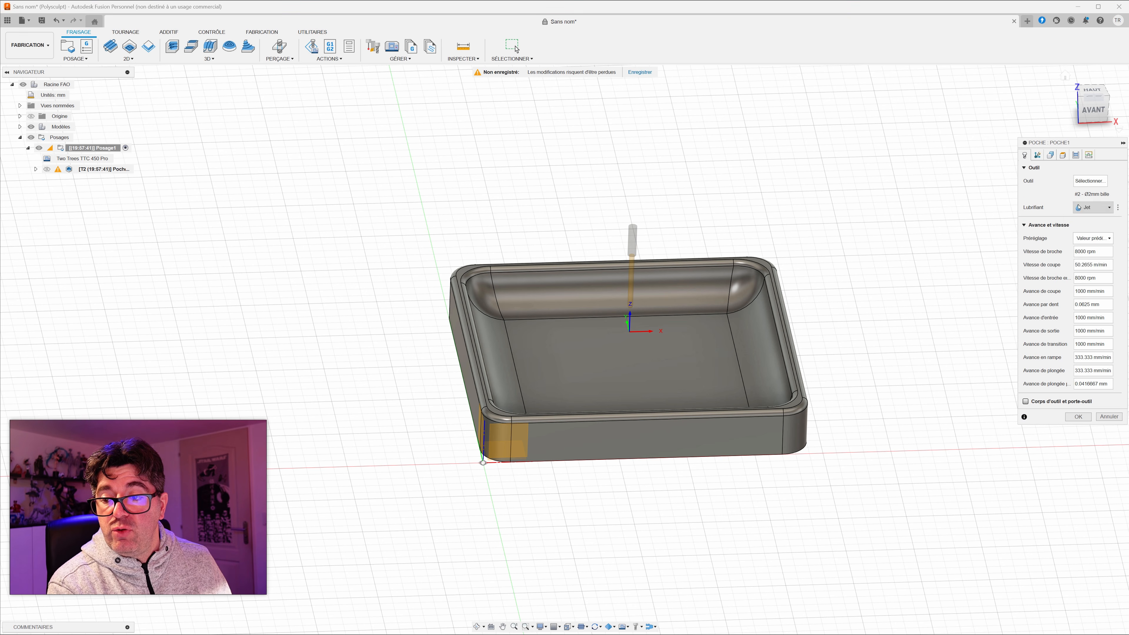
pyautogui.click(1076, 218)
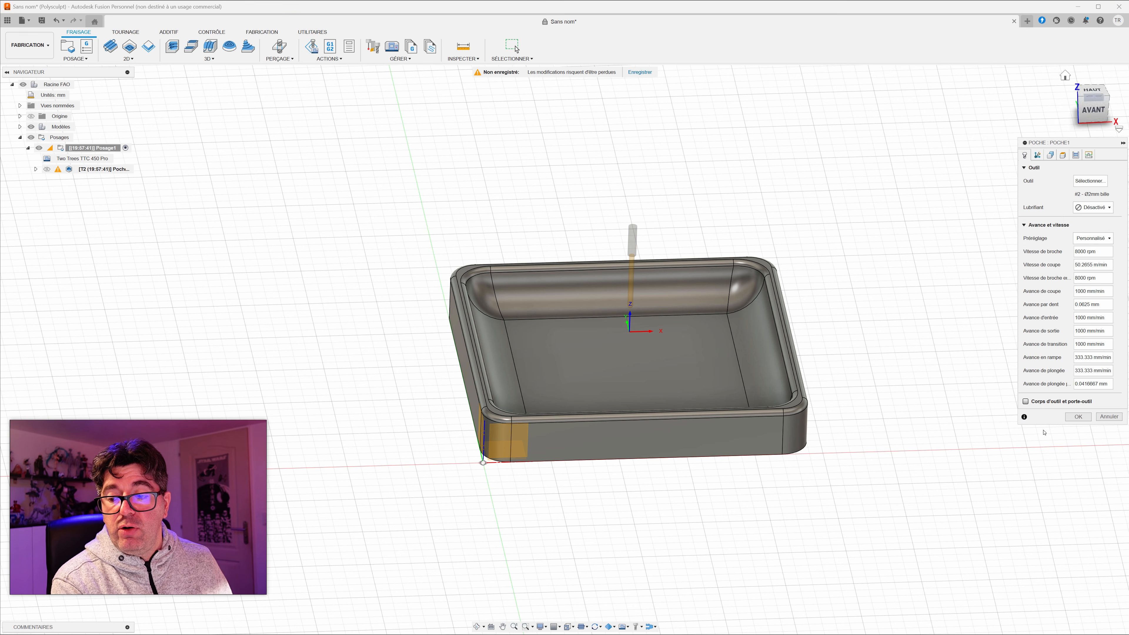
pyautogui.click(1077, 417)
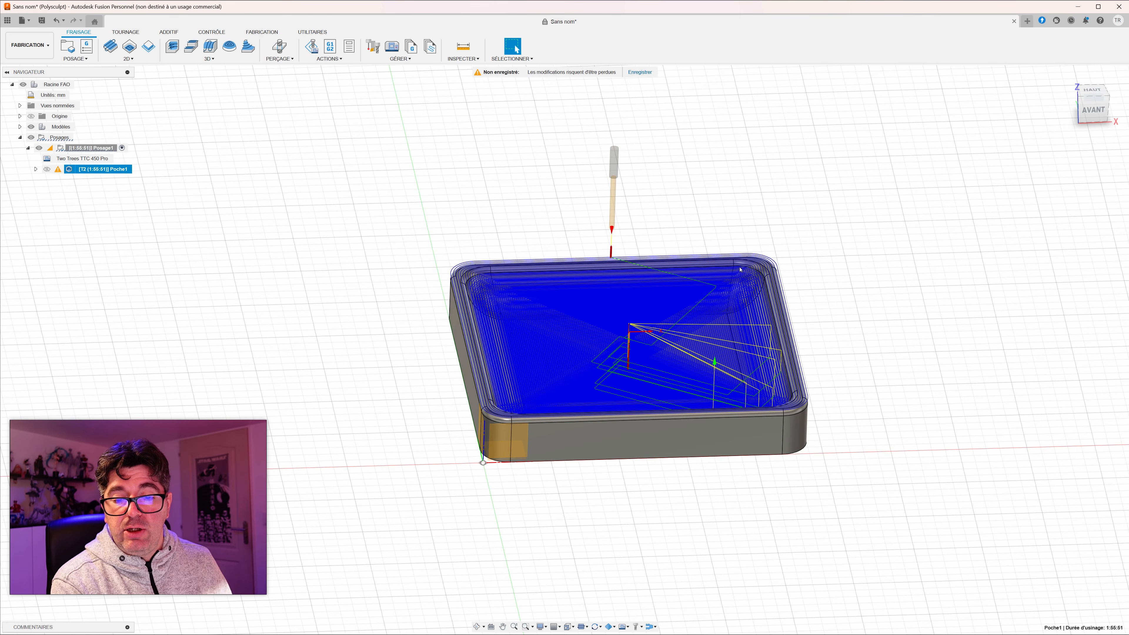
# Step: Examine the regenerated pocket toolpath in the stock from several angles and close up
pyautogui.scroll(-2, 571, 376)
pyautogui.scroll(8, 571, 377)
pyautogui.keyDown('shift'); pyautogui.moveTo(541, 335); pyautogui.dragTo(577, 310, button='middle'); pyautogui.keyUp('shift')
pyautogui.scroll(-5, 553, 342)
pyautogui.scroll(1, 581, 315)
pyautogui.keyDown('shift'); pyautogui.moveTo(686, 375); pyautogui.dragTo(729, 331, button='middle'); pyautogui.keyUp('shift')
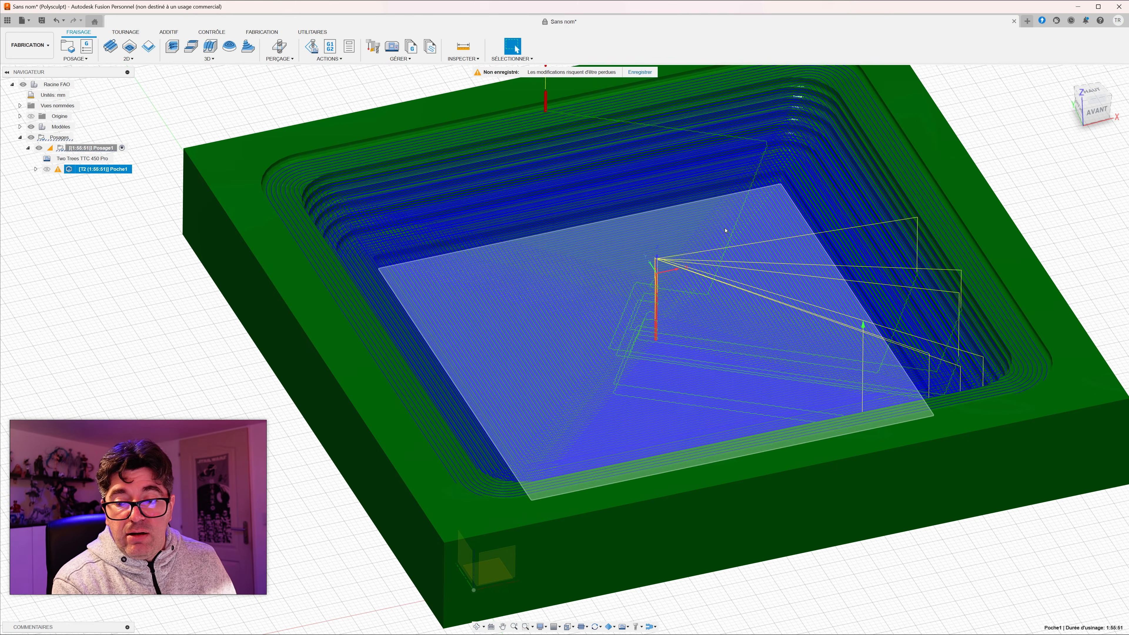
# Step: Simulate the pocket operation with the stock displayed, play the material removal, and quit the simulation
pyautogui.click(373, 57)
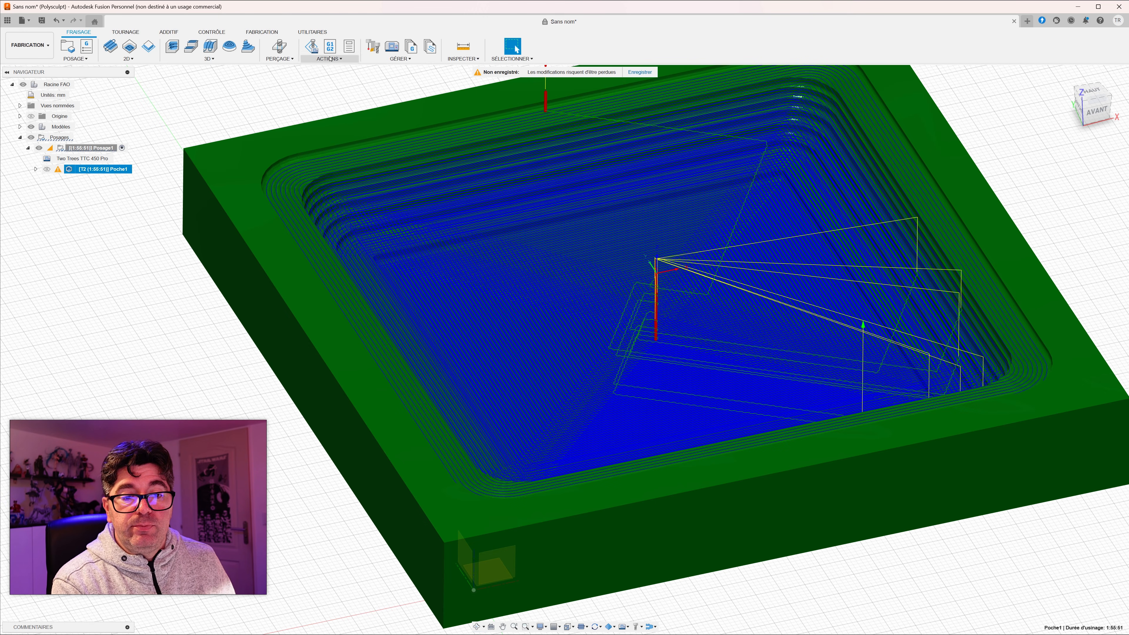
pyautogui.click(329, 78)
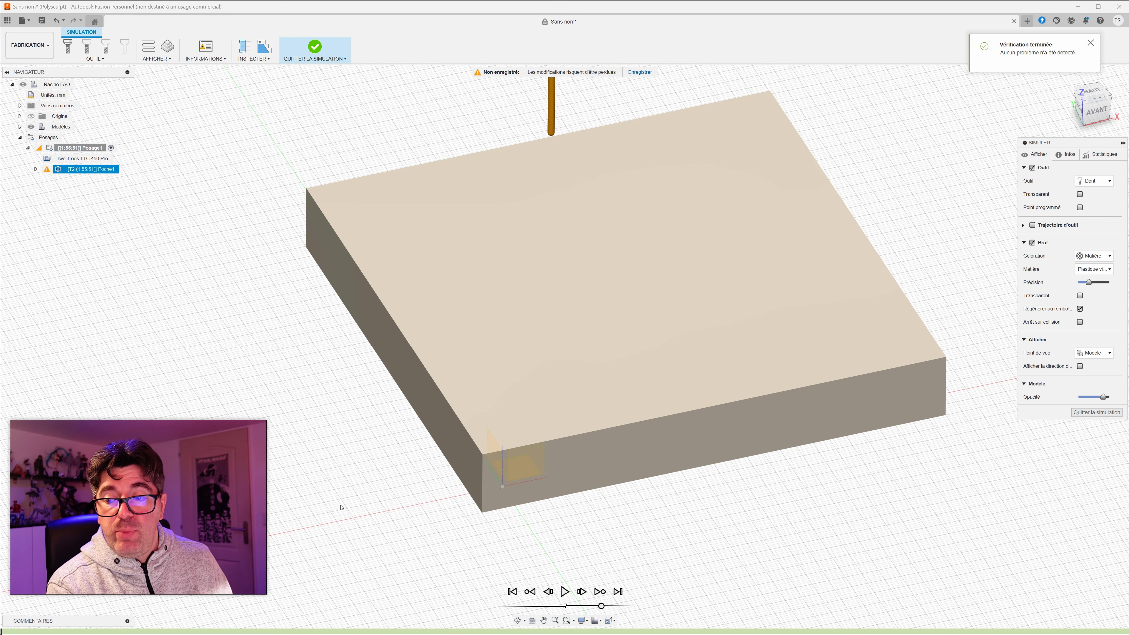
pyautogui.click(1032, 243)
pyautogui.click(1033, 243)
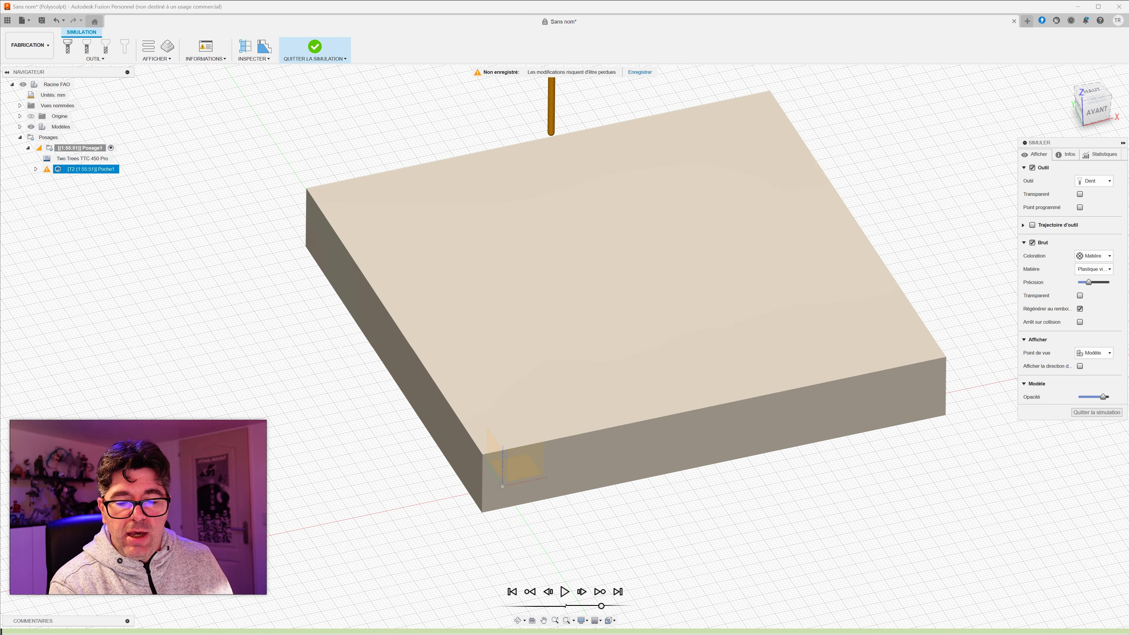
pyautogui.click(565, 592)
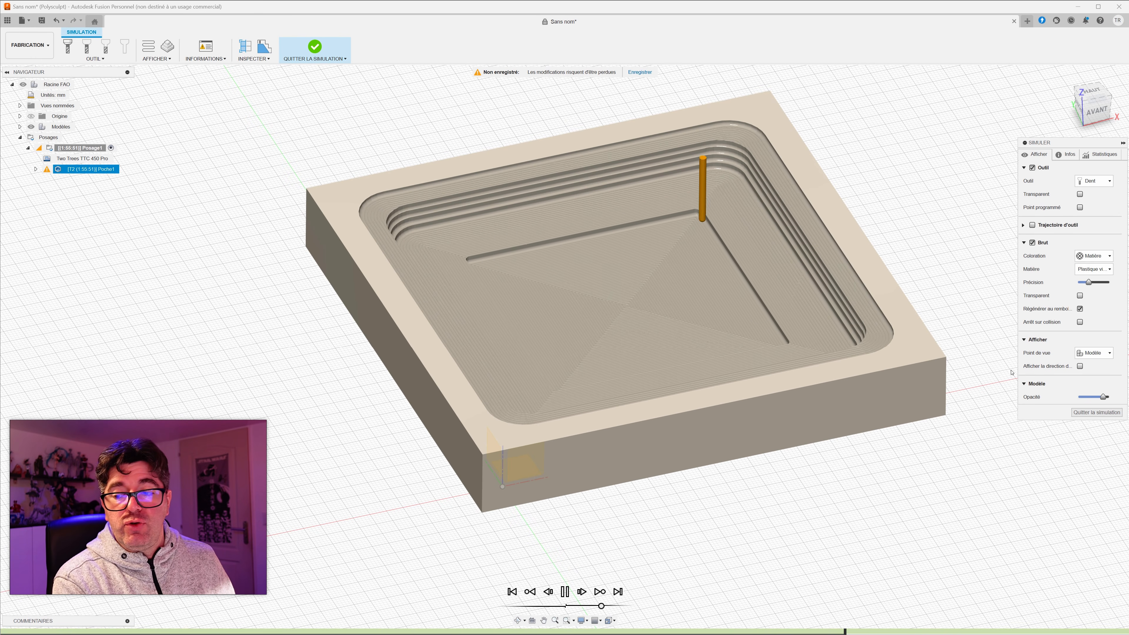
pyautogui.click(1086, 414)
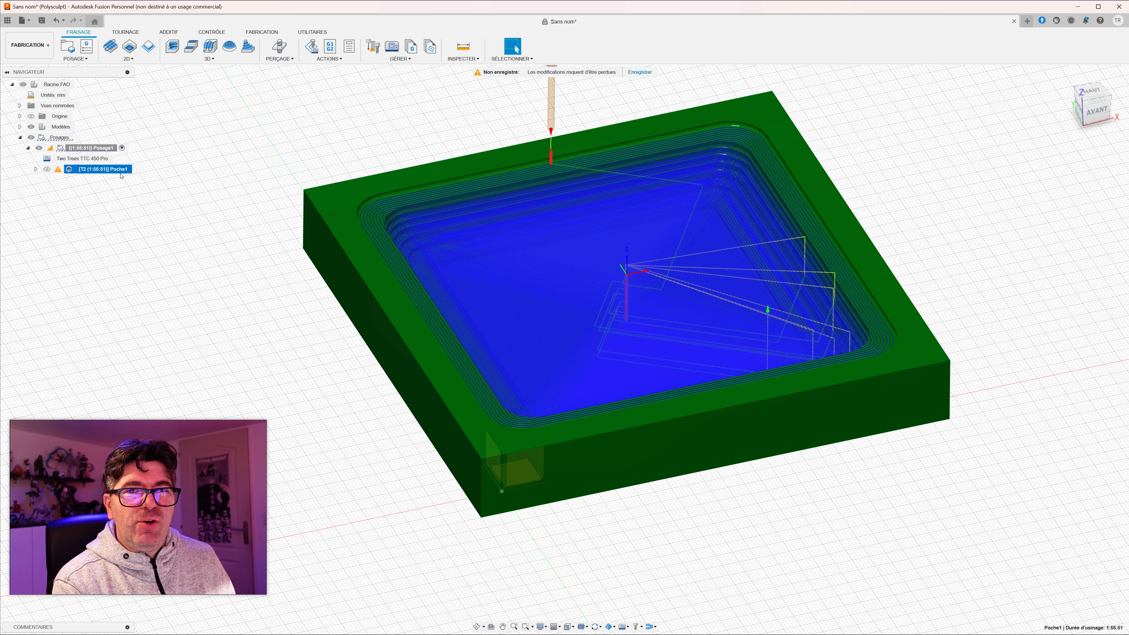
# Step: Inspect the cutter geometry of the pocket operation's 2 mm ball end mill without changing it
pyautogui.rightClick(70, 171)
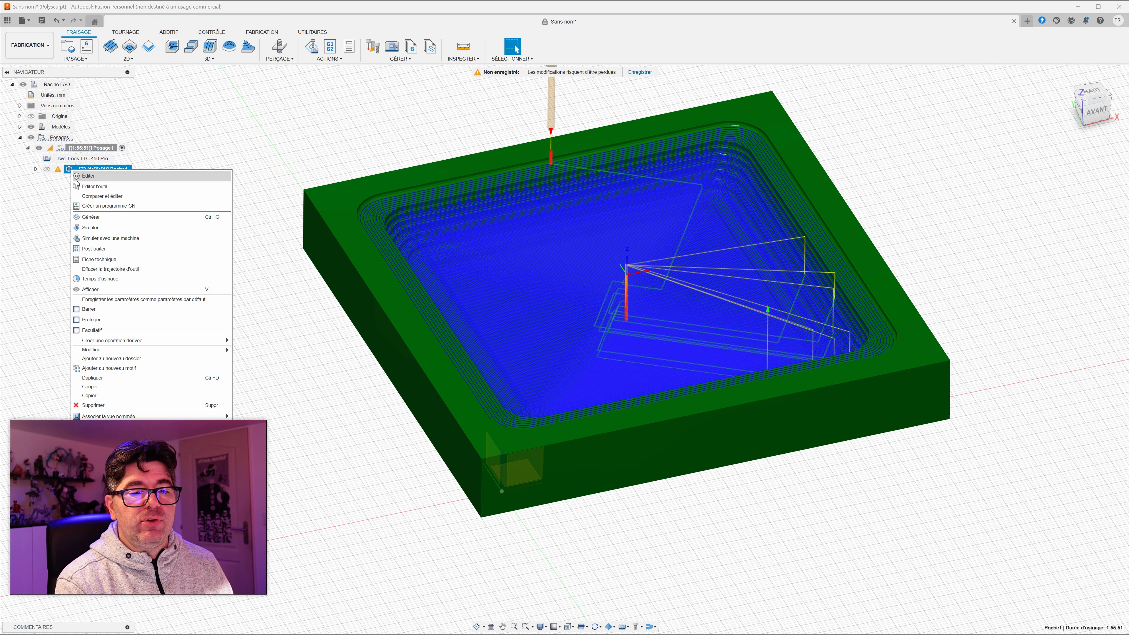
pyautogui.click(94, 187)
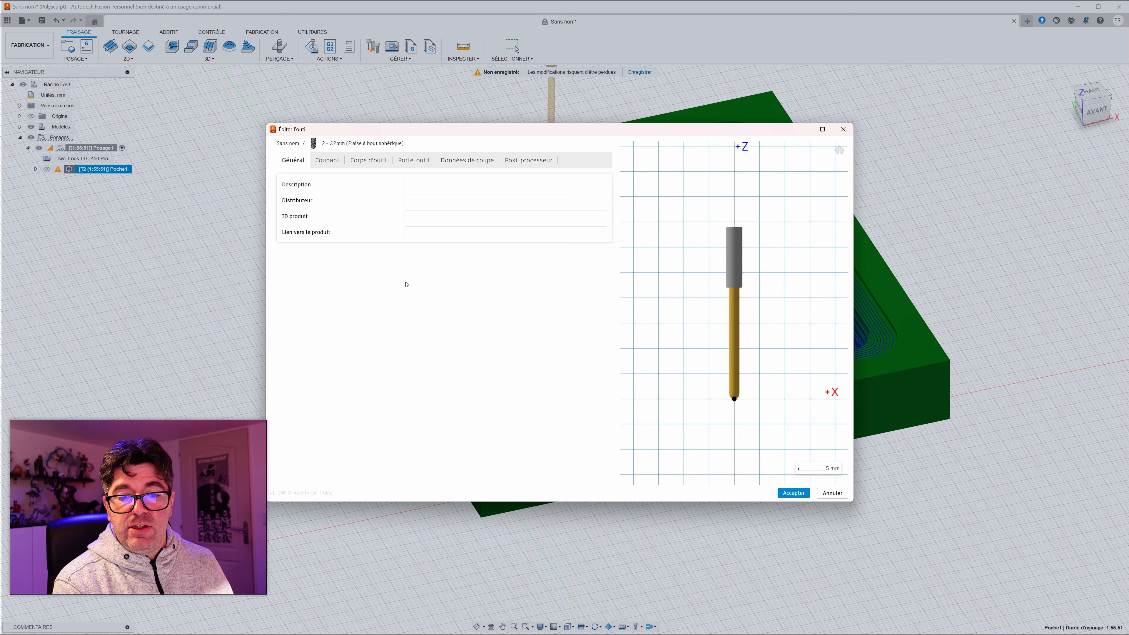
pyautogui.click(318, 164)
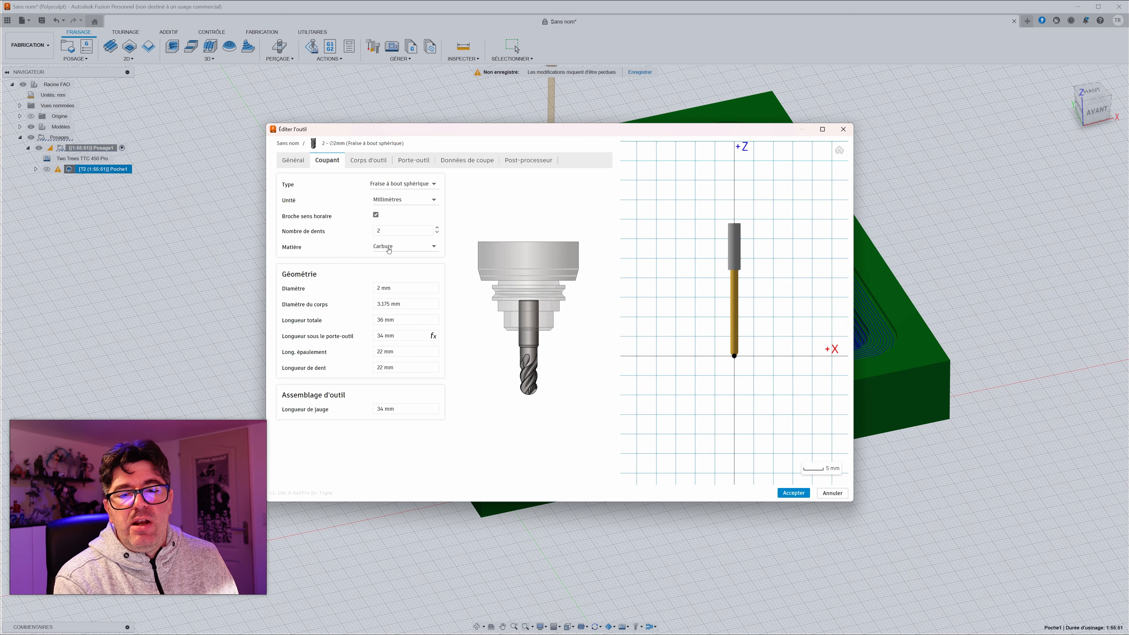
pyautogui.click(831, 492)
# Step: Edit the pocket operation and pick the Ø3.175 mm 25mm Flute End Mill from the local Example Tools library
pyautogui.rightClick(70, 170)
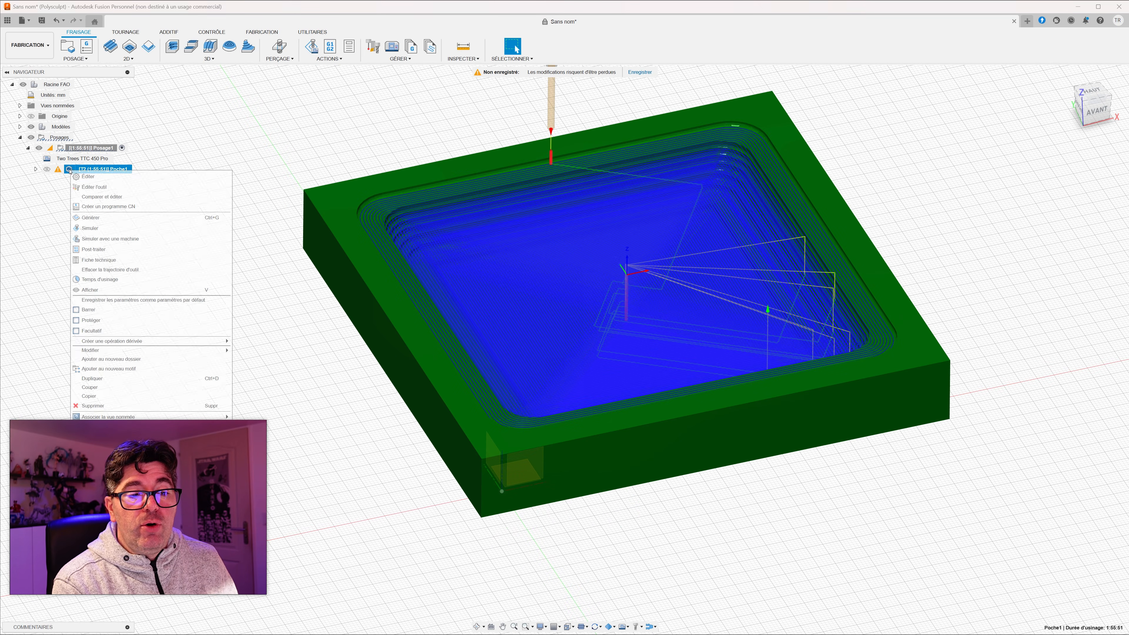
pyautogui.click(87, 177)
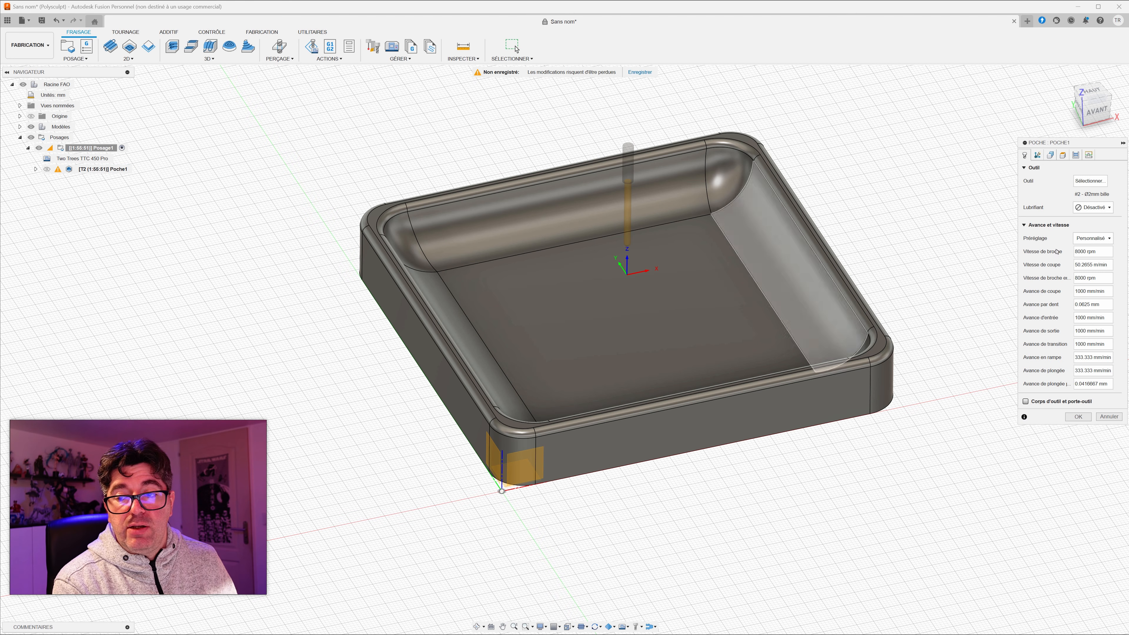
pyautogui.click(1082, 181)
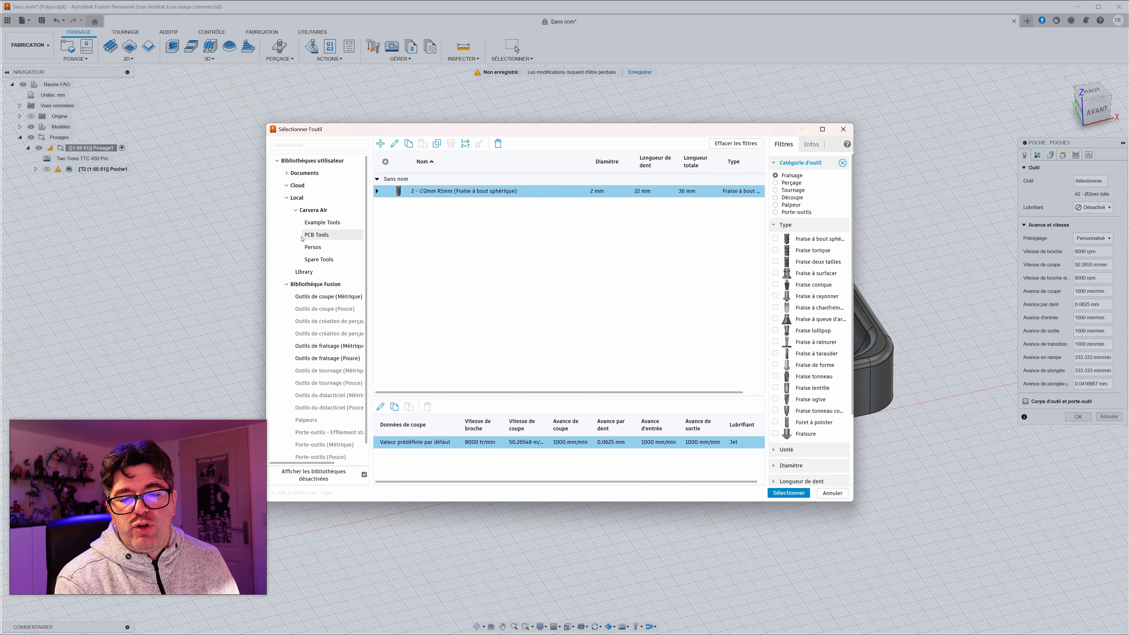
pyautogui.click(314, 248)
pyautogui.click(311, 223)
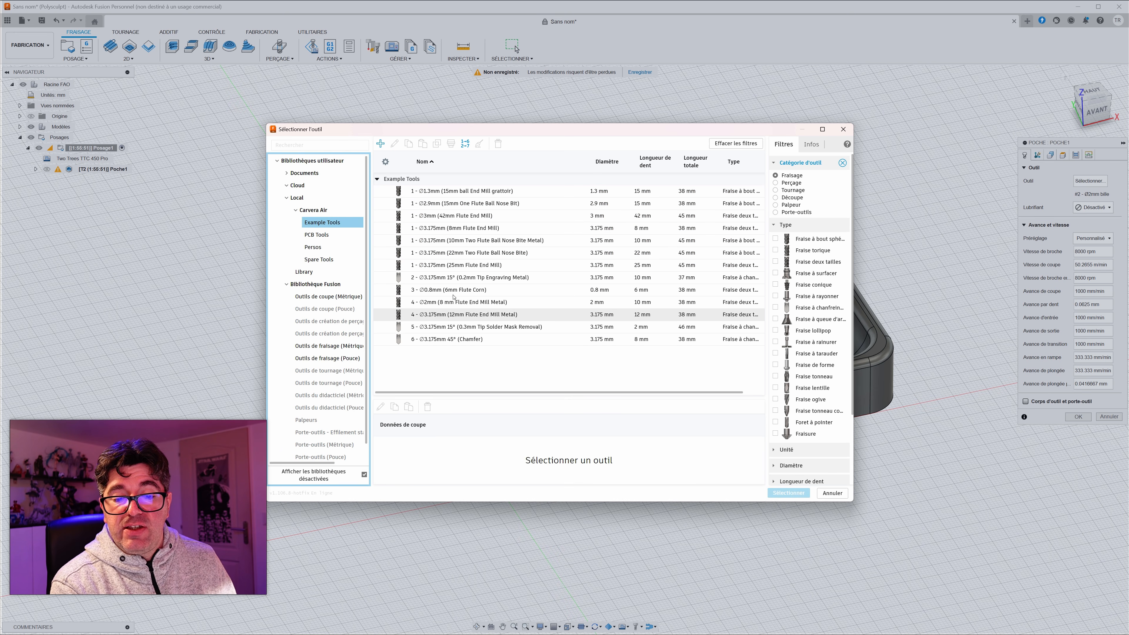
pyautogui.click(427, 254)
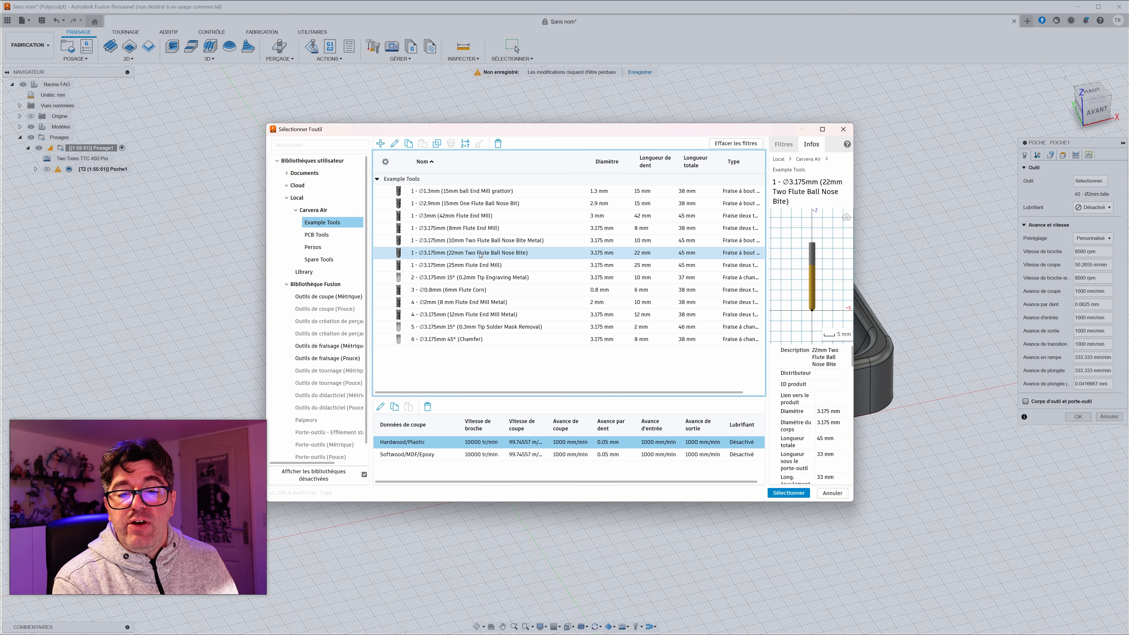
pyautogui.click(476, 240)
pyautogui.click(448, 265)
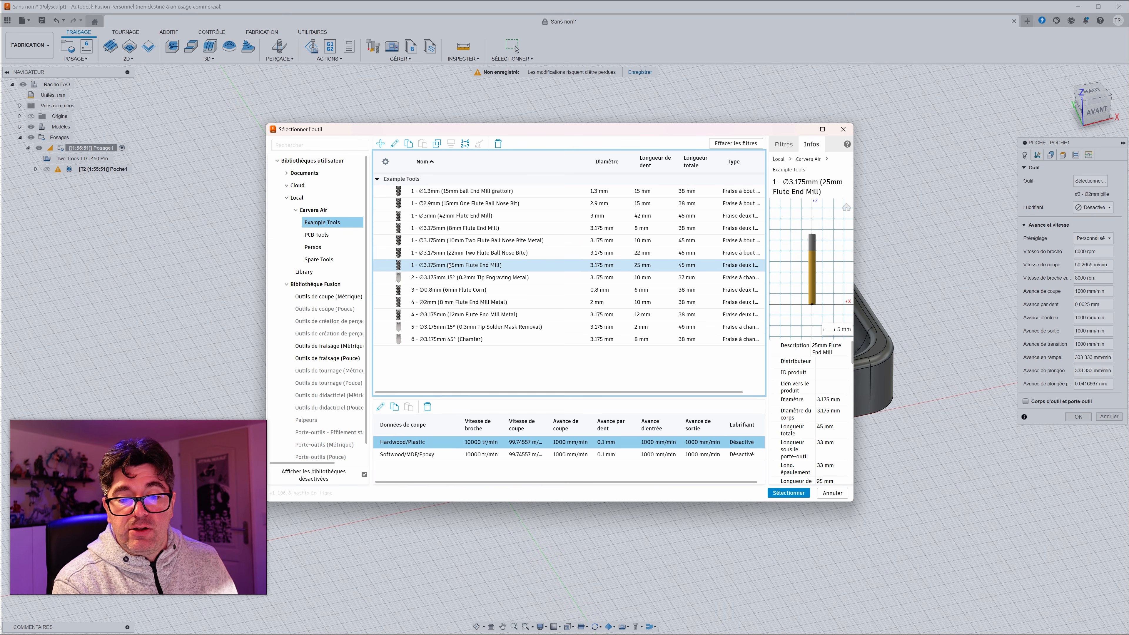
# Step: Inspect the cutter geometry of the 25mm Flute End Mill, including its flute length, without changing it
pyautogui.rightClick(443, 265)
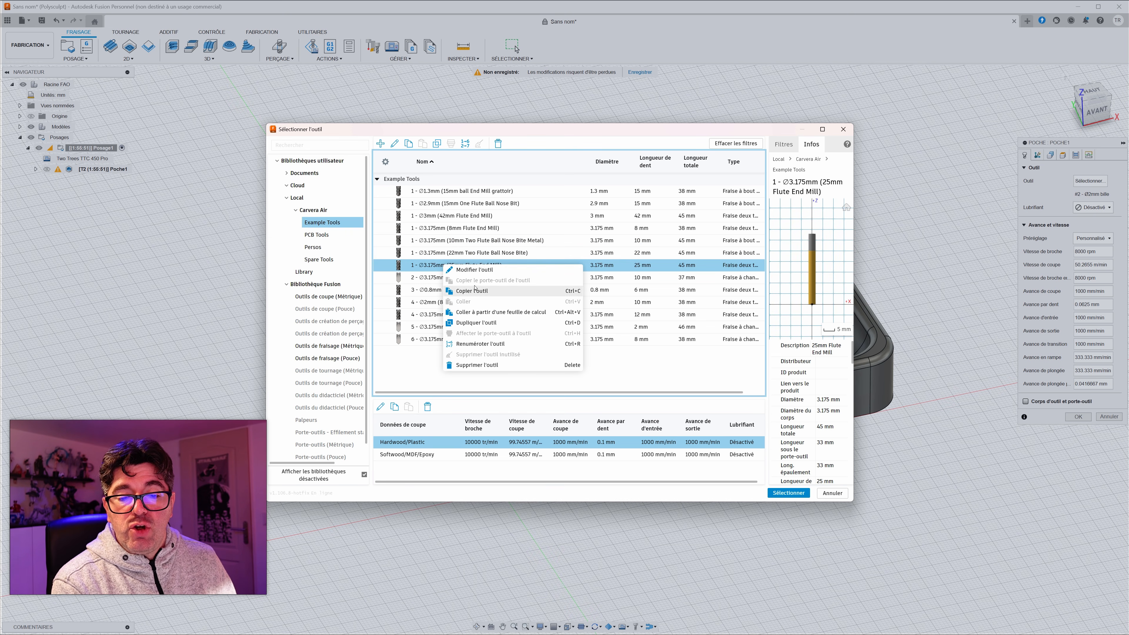
pyautogui.click(512, 270)
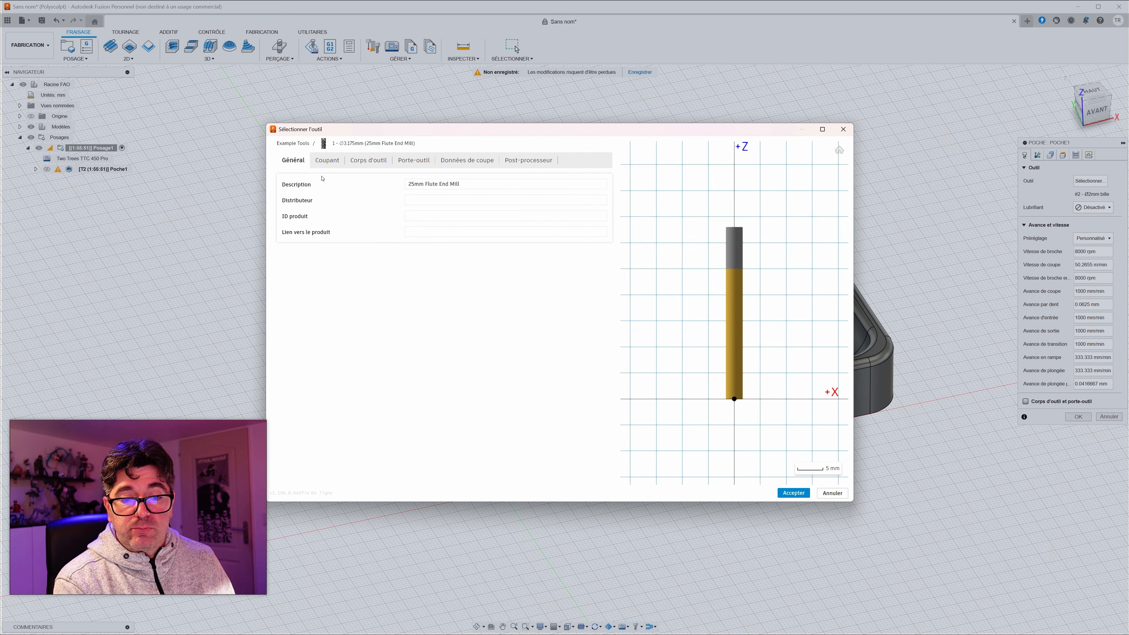
pyautogui.click(324, 161)
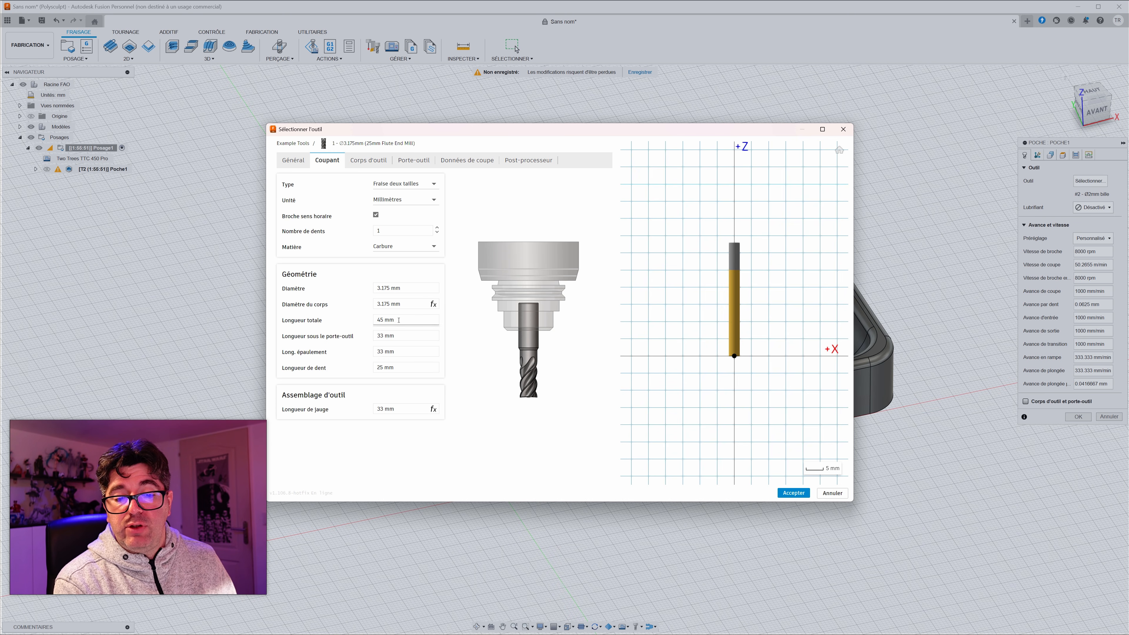
pyautogui.click(401, 366)
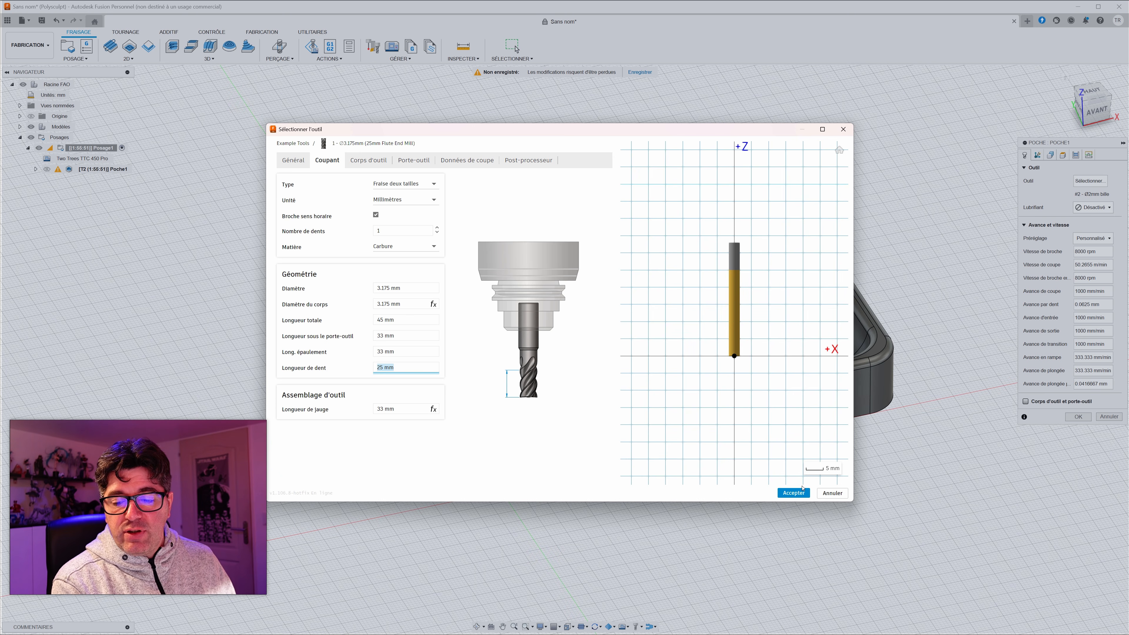
pyautogui.click(793, 493)
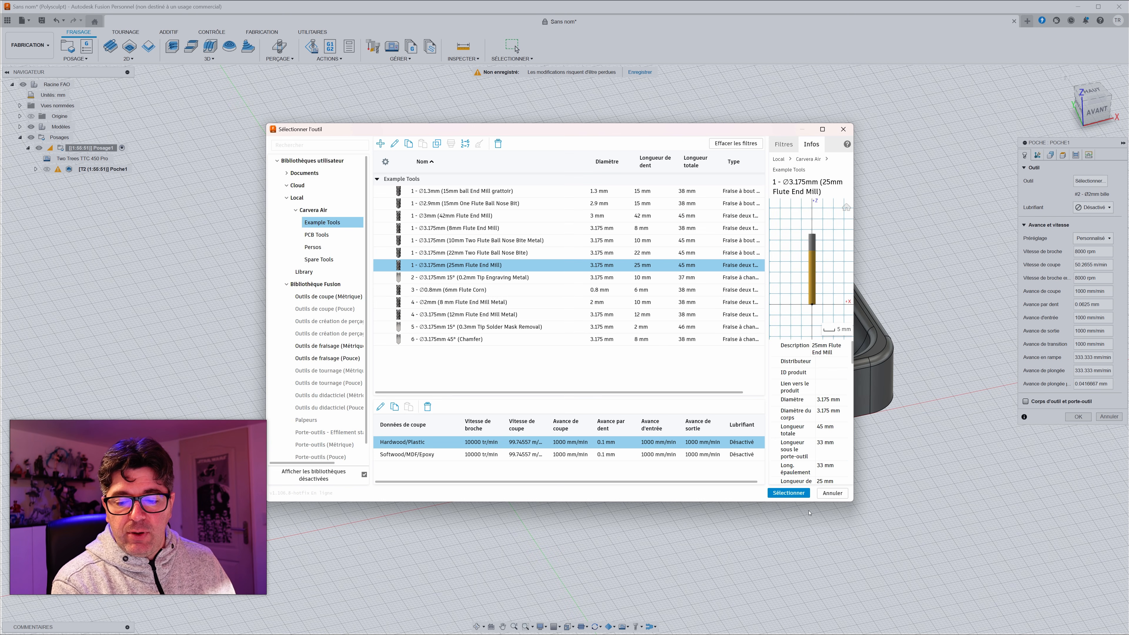
# Step: Assign the 25mm Flute End Mill to the pocket operation and set its cutting preset to Softwood/MDF/Epoxy
pyautogui.click(781, 493)
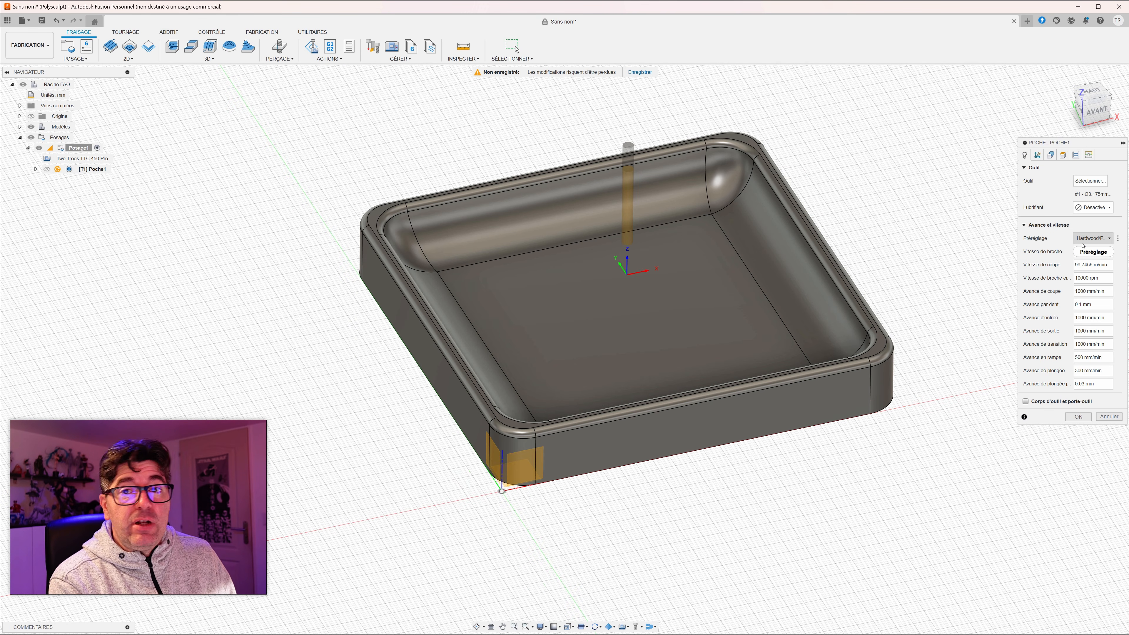
pyautogui.click(1085, 241)
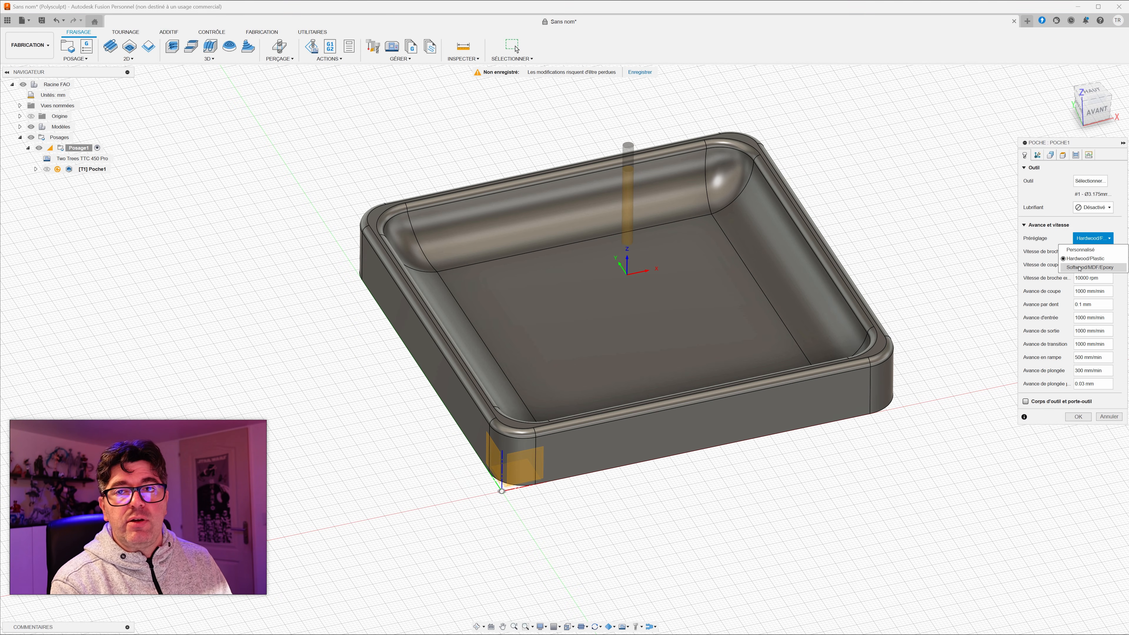
pyautogui.click(1079, 269)
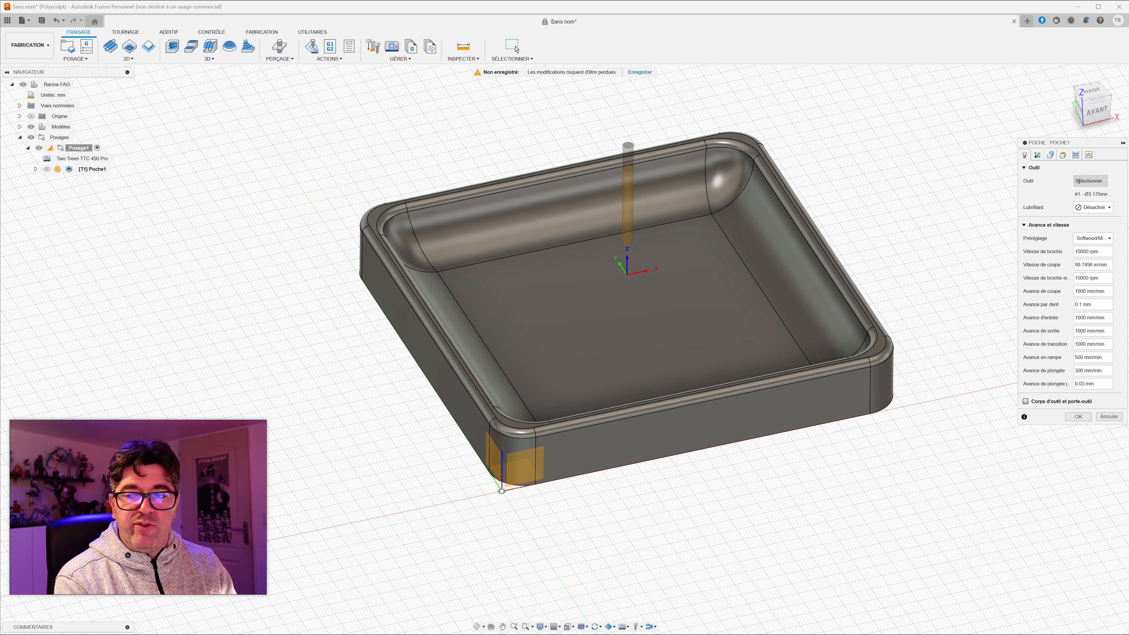
# Step: Disable manual stepover (Recouvrement manuel) and enable smoothing (Lissage) in the pocket's passes, and regenerate the toolpath
pyautogui.click(1063, 155)
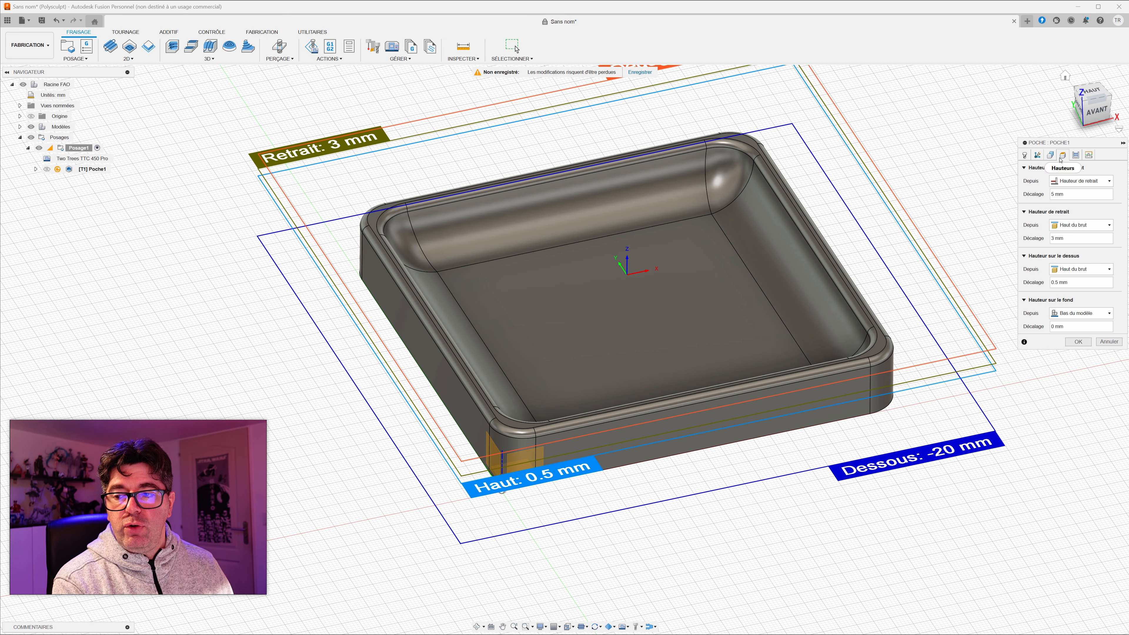
pyautogui.click(1075, 155)
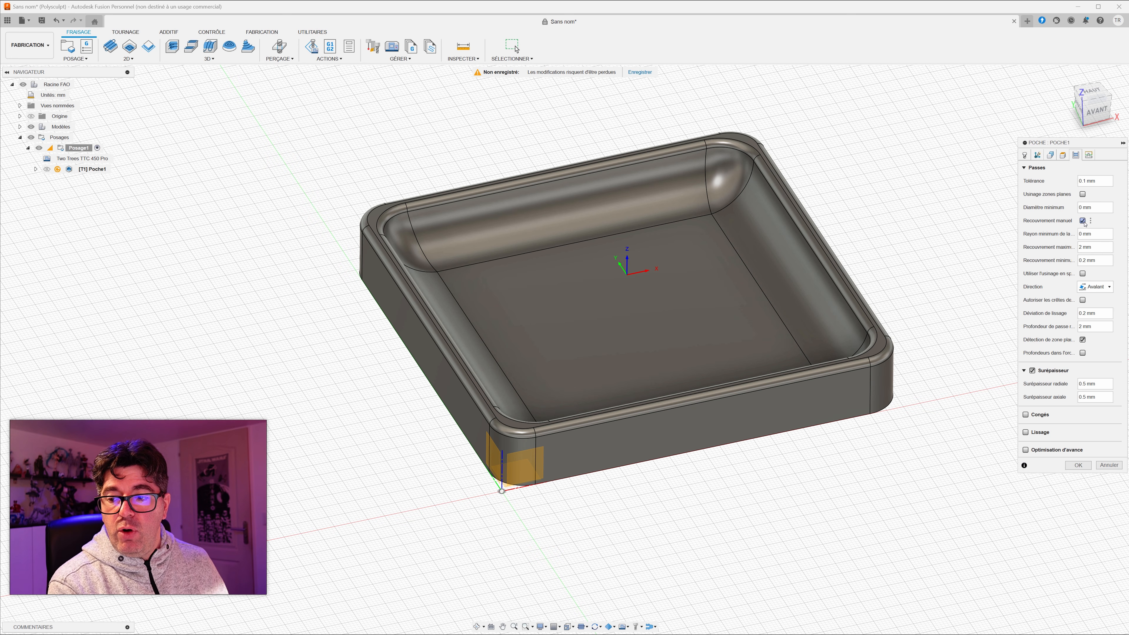
pyautogui.click(1083, 221)
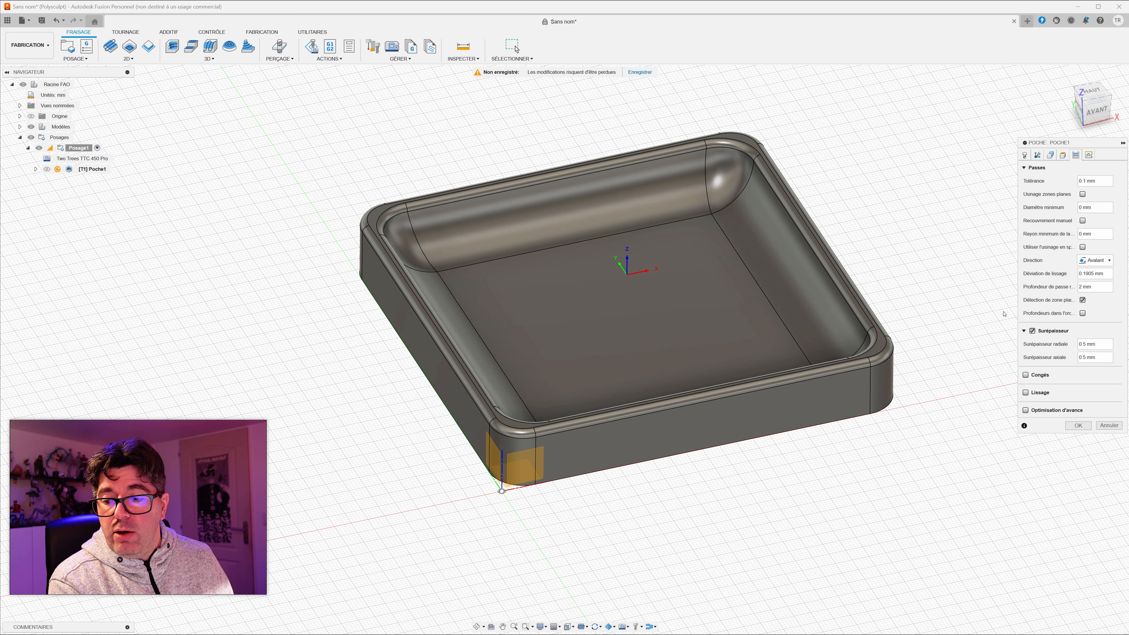
pyautogui.moveTo(1031, 333)
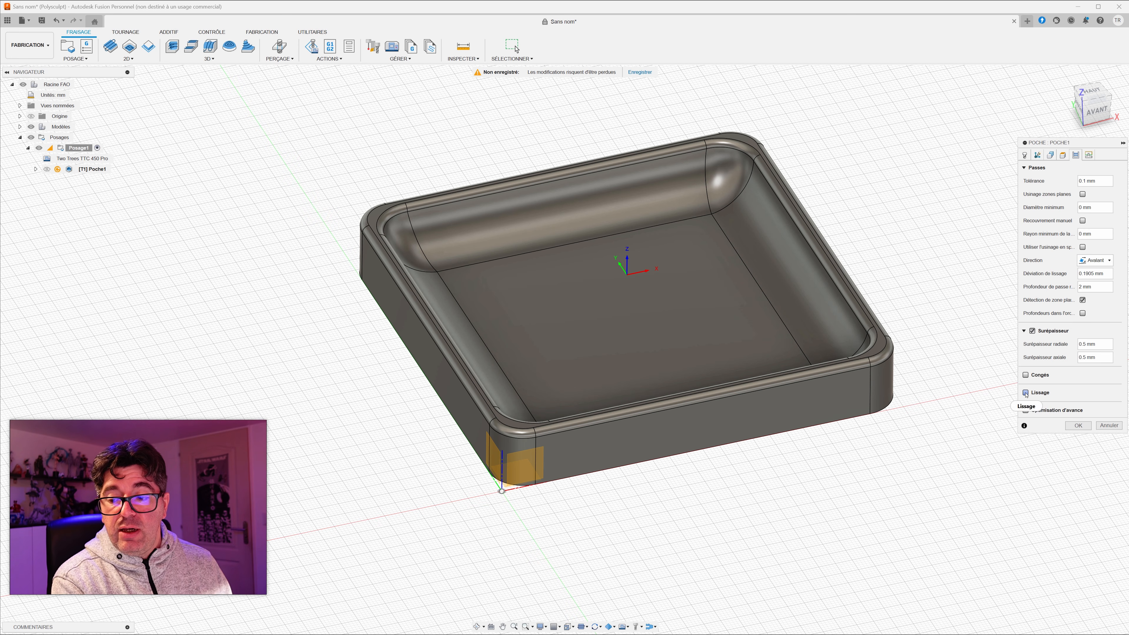
pyautogui.click(1026, 392)
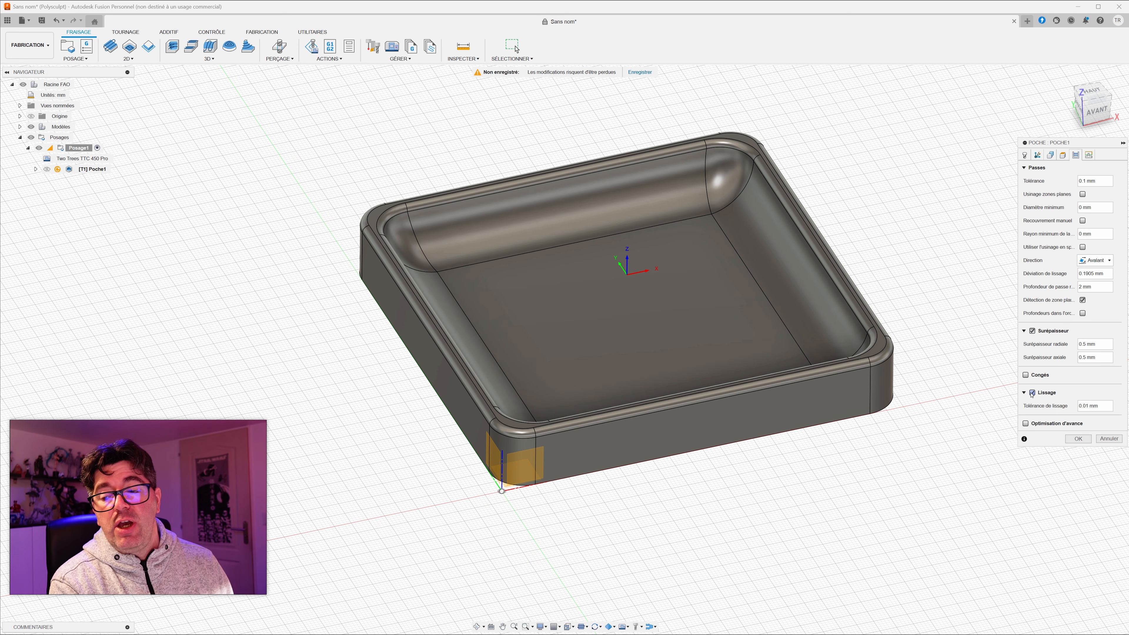
pyautogui.moveTo(1041, 395)
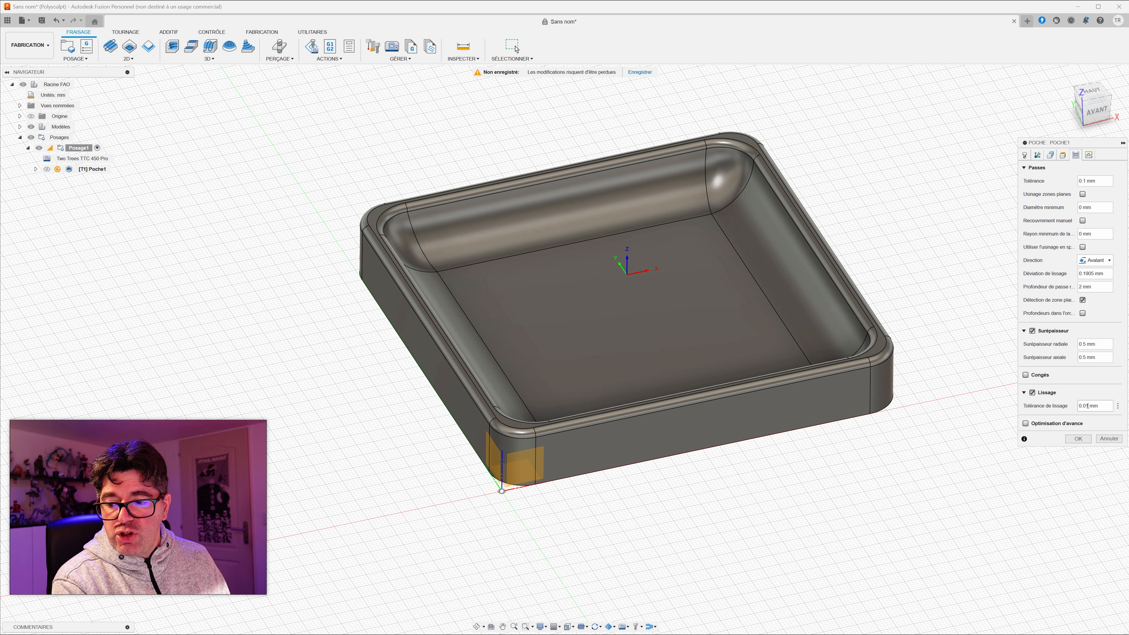
pyautogui.click(1078, 438)
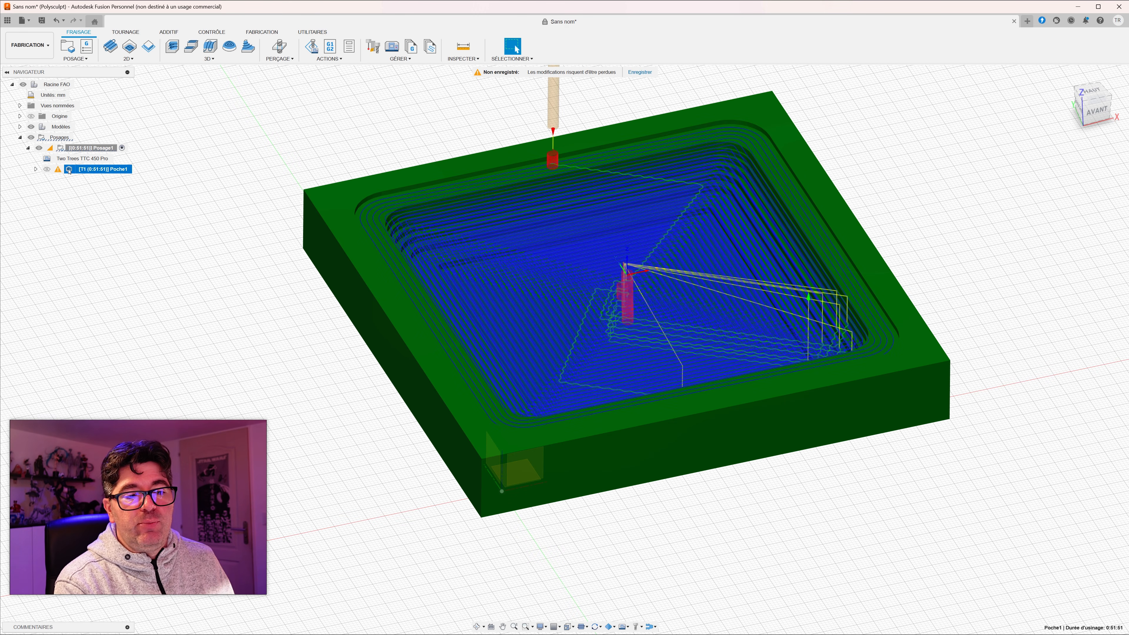
# Step: Set the pocket's clearance height offset to 10 mm and retract height offset to 5 mm, and regenerate the toolpath
pyautogui.moveTo(58, 171)
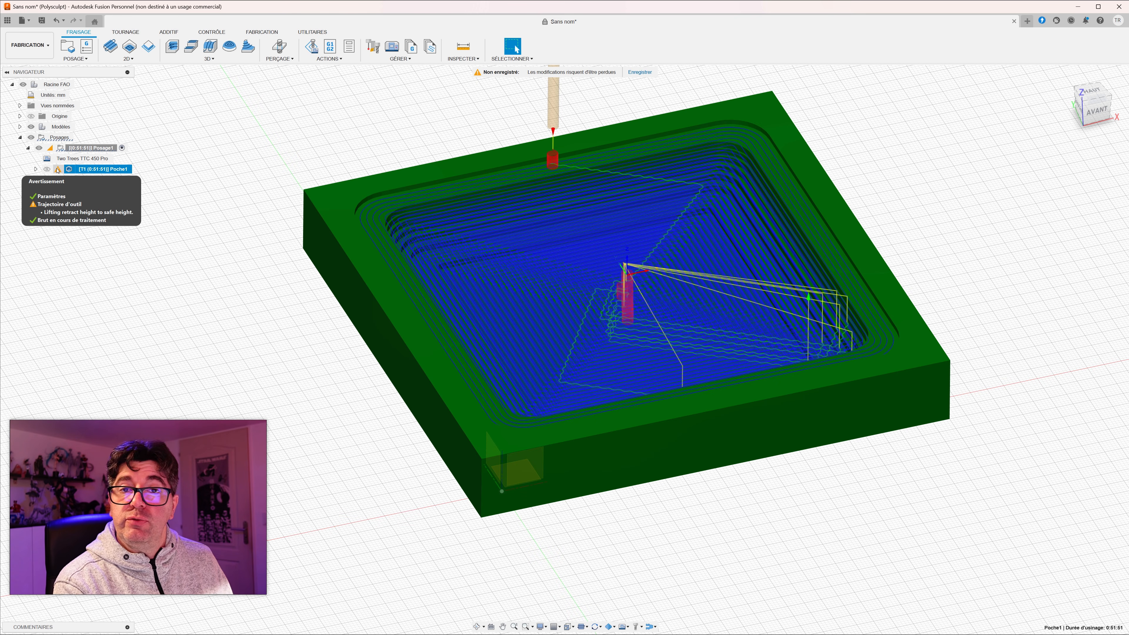
pyautogui.doubleClick(67, 169)
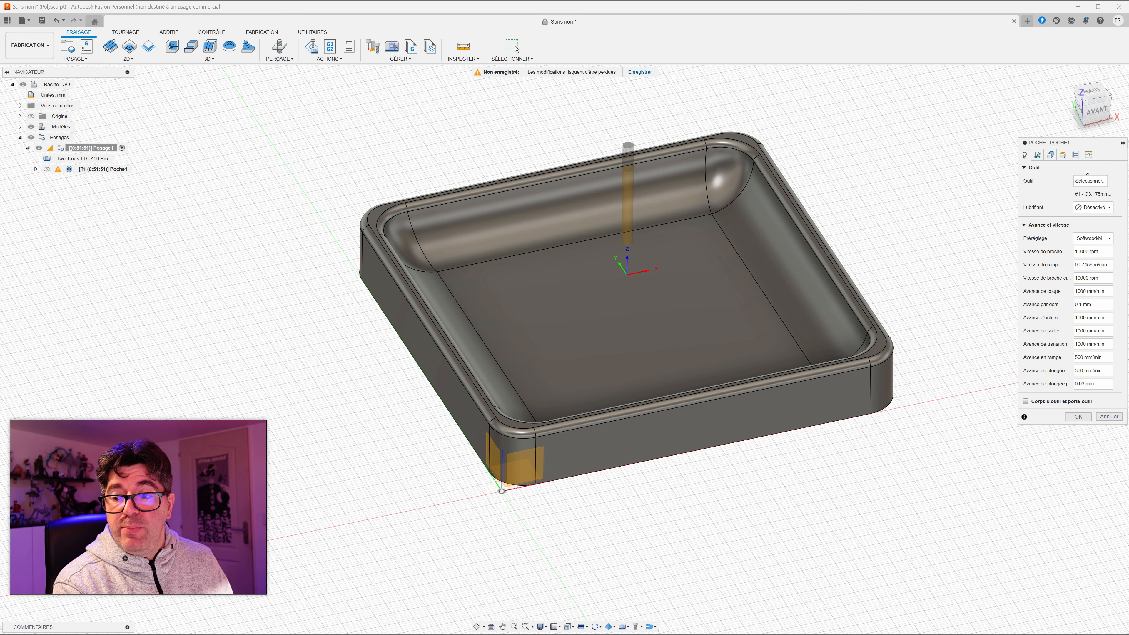
pyautogui.click(1063, 155)
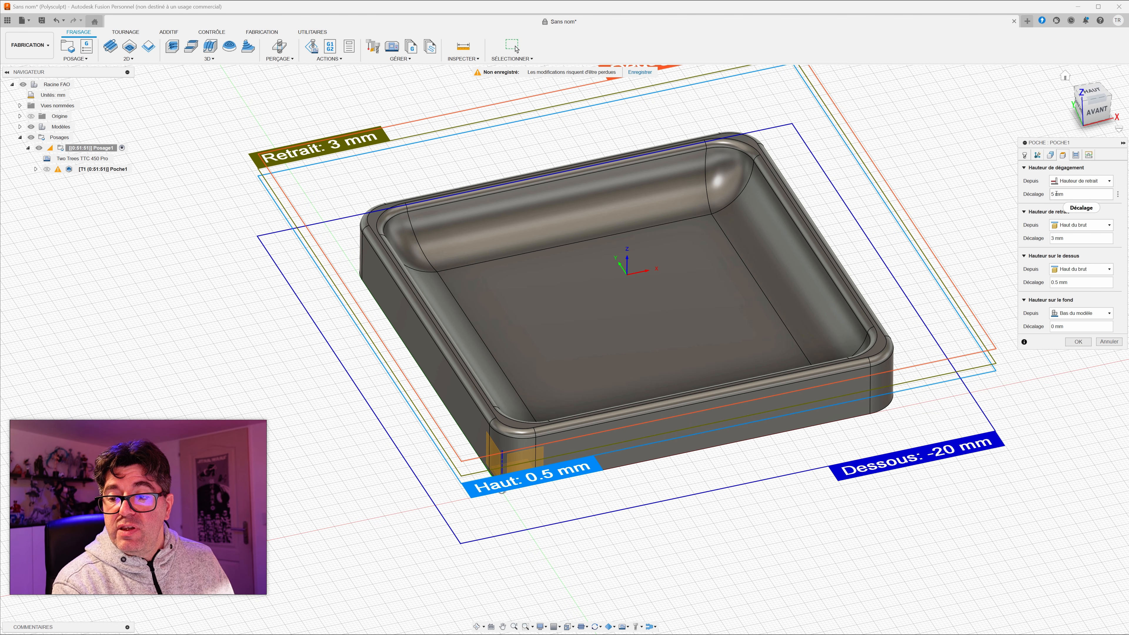
pyautogui.write('10')
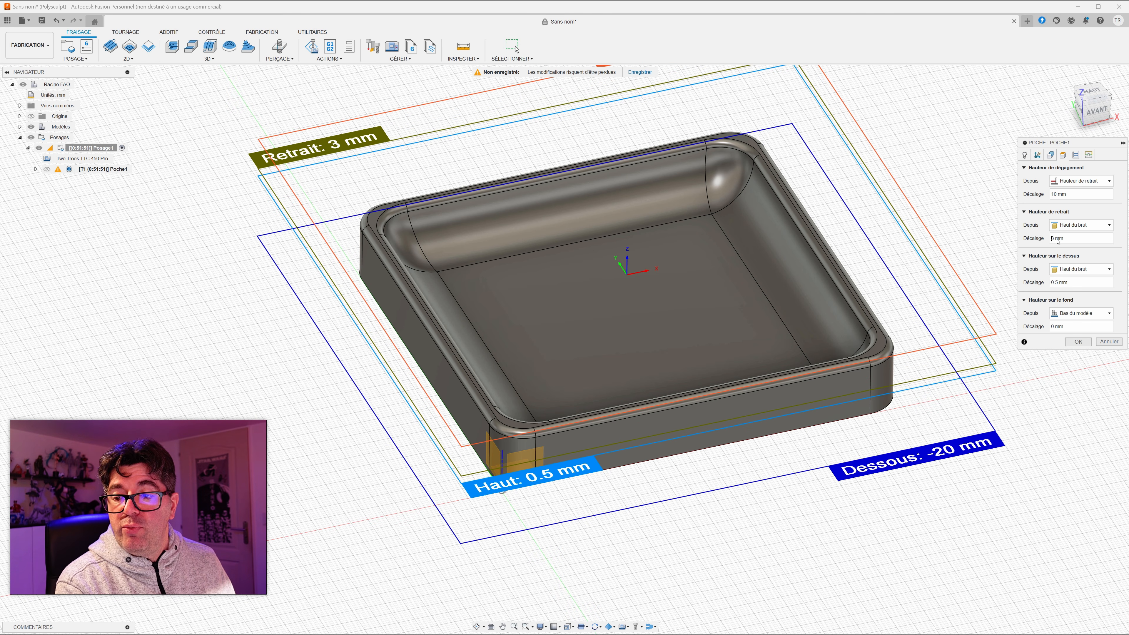
pyautogui.doubleClick(1053, 238)
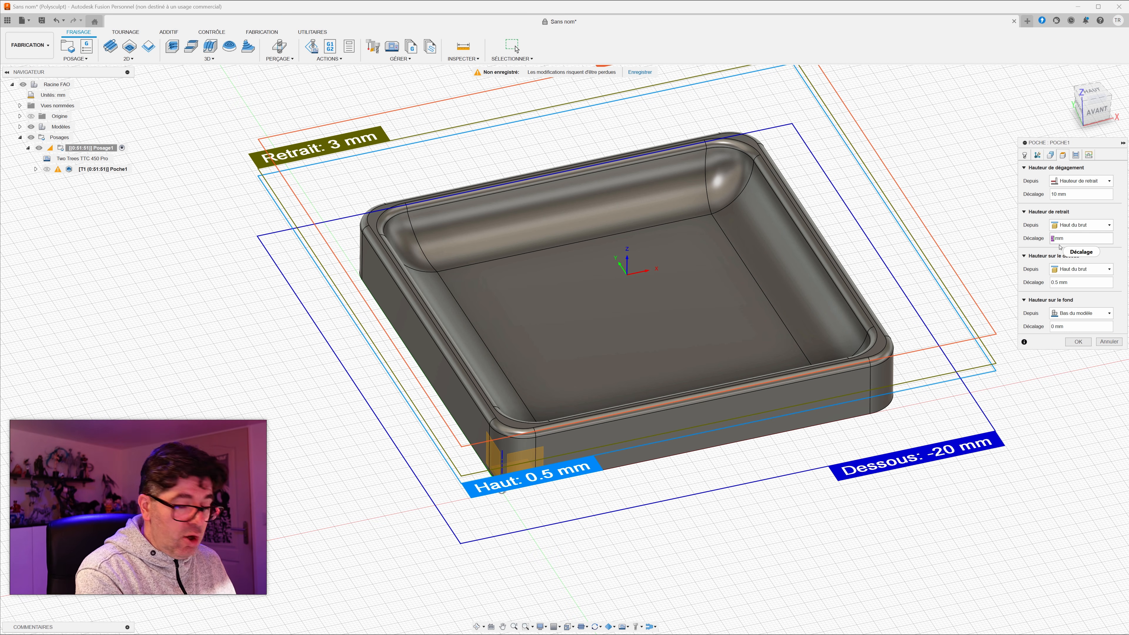
pyautogui.write('5')
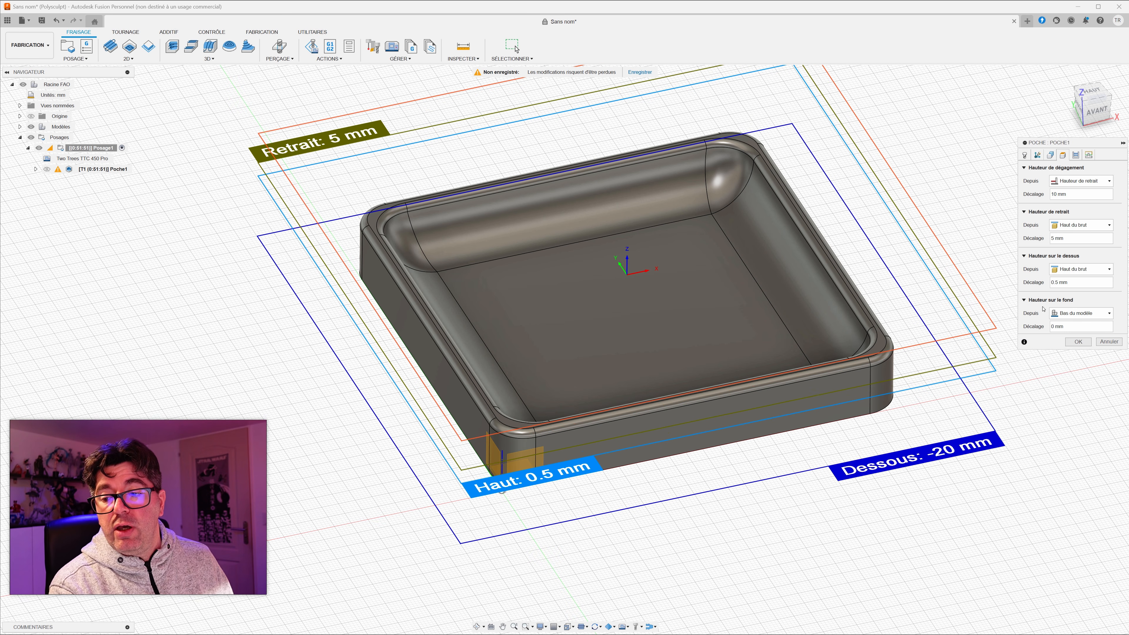
pyautogui.click(1087, 344)
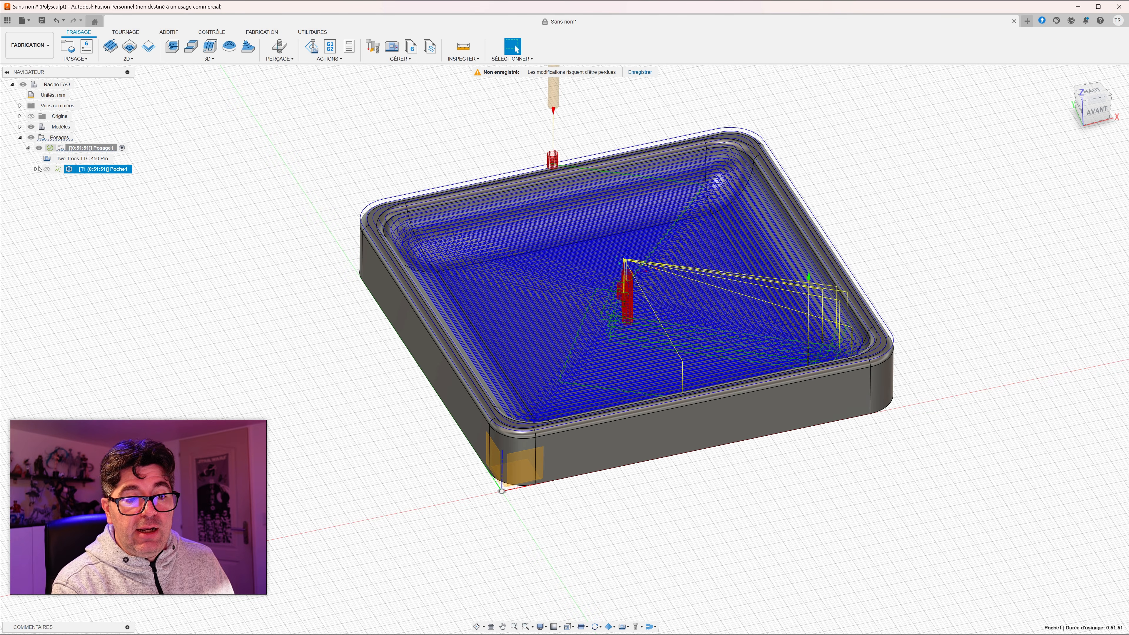
pyautogui.moveTo(58, 171)
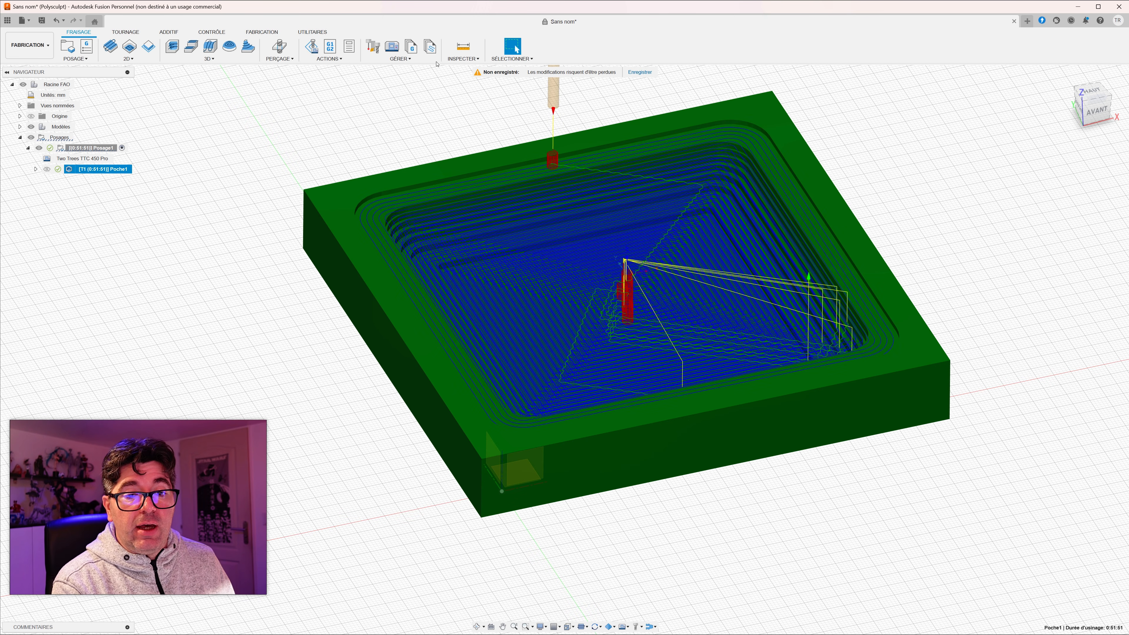
# Step: Simulate the pocket operation with the flat end mill, examine the stepped material removal near the end, and quit the simulation
pyautogui.click(329, 59)
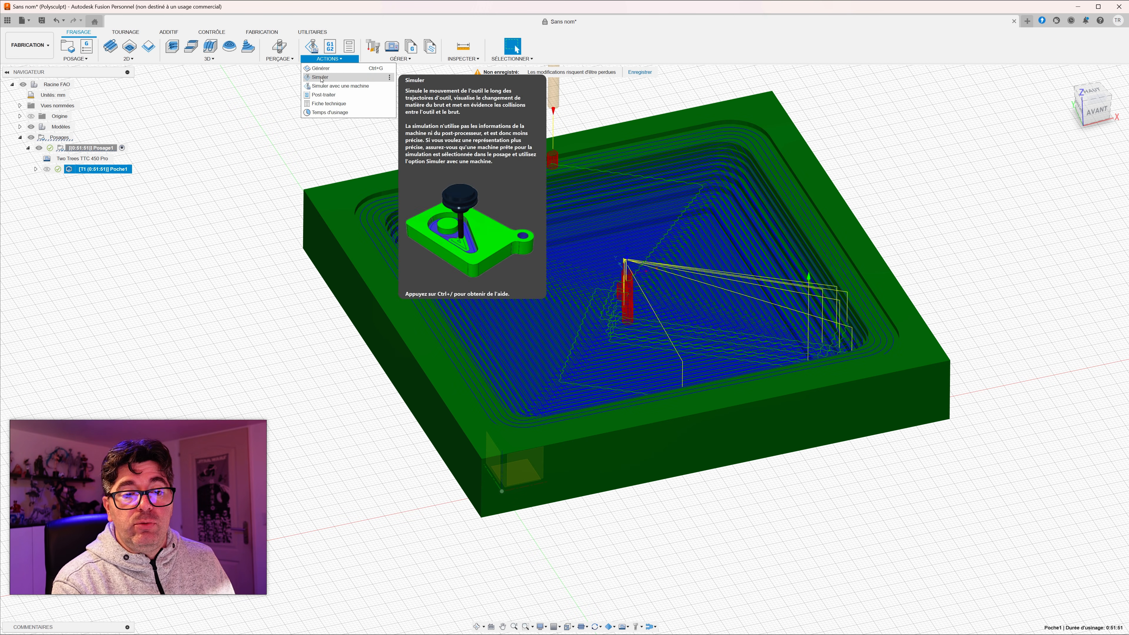
pyautogui.click(320, 77)
pyautogui.click(565, 592)
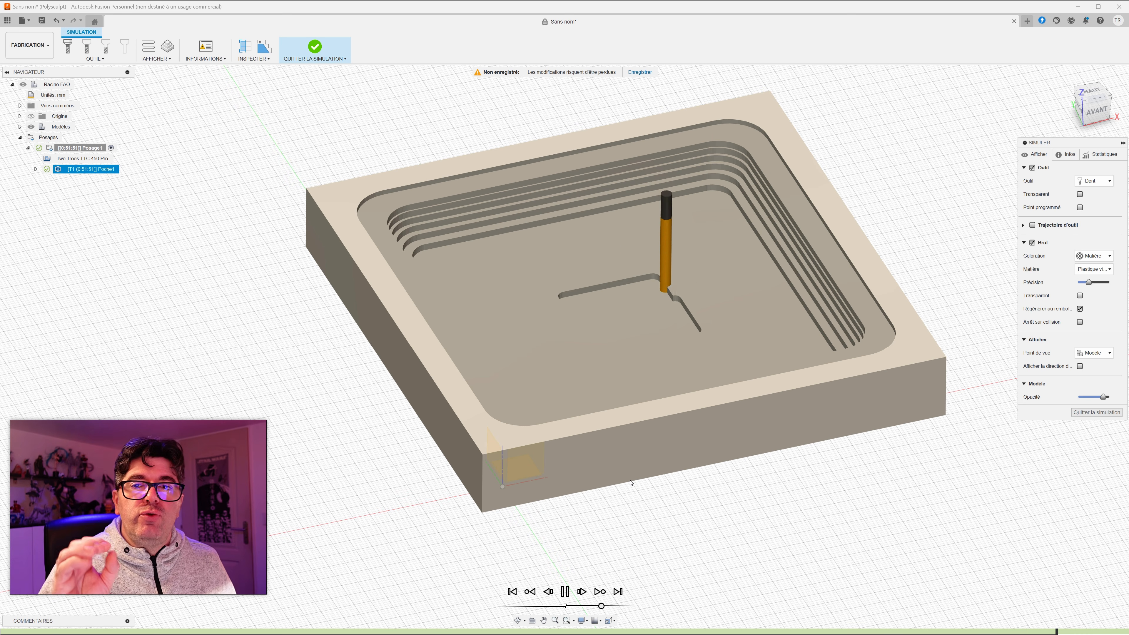
pyautogui.press('space')
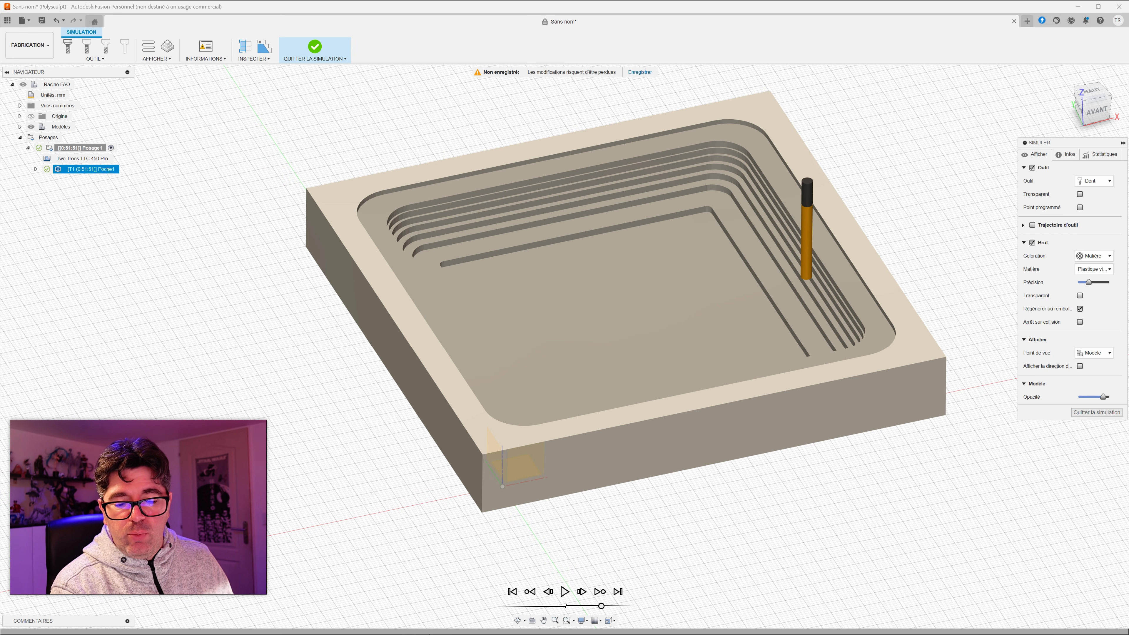
pyautogui.moveTo(560, 632); pyautogui.dragTo(941, 631)
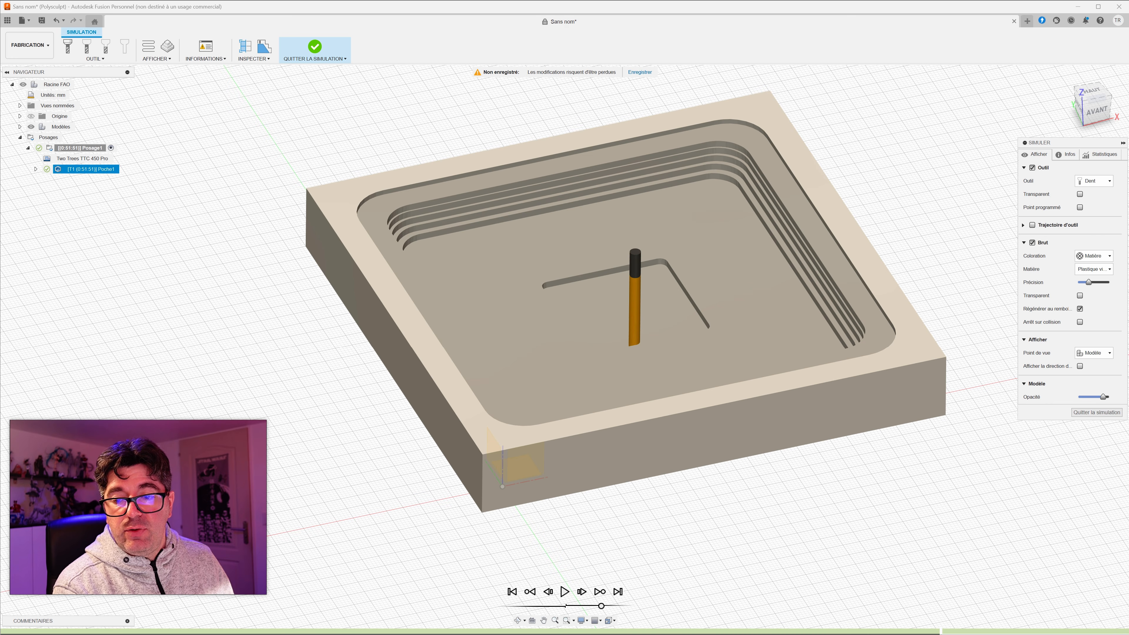
pyautogui.click(314, 46)
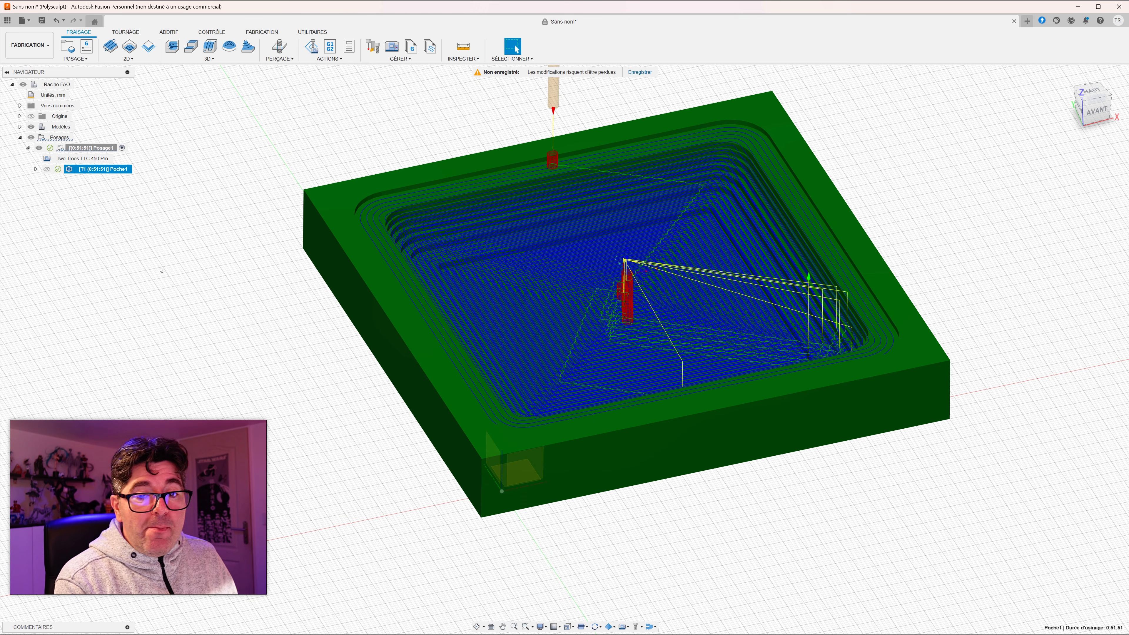
pyautogui.moveTo(318, 237); pyautogui.dragTo(258, 286, button='middle')
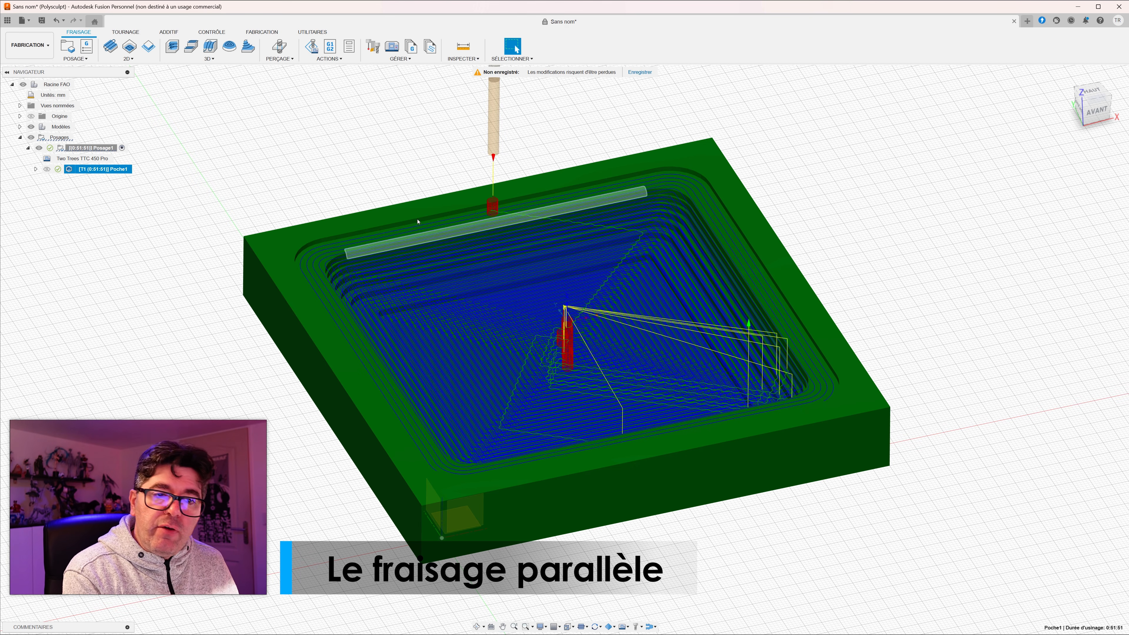
# Step: Create a 3D Parallèle operation with the 2 mm ball end mill from the Persos library and its coolant set to Désactivé
pyautogui.click(209, 59)
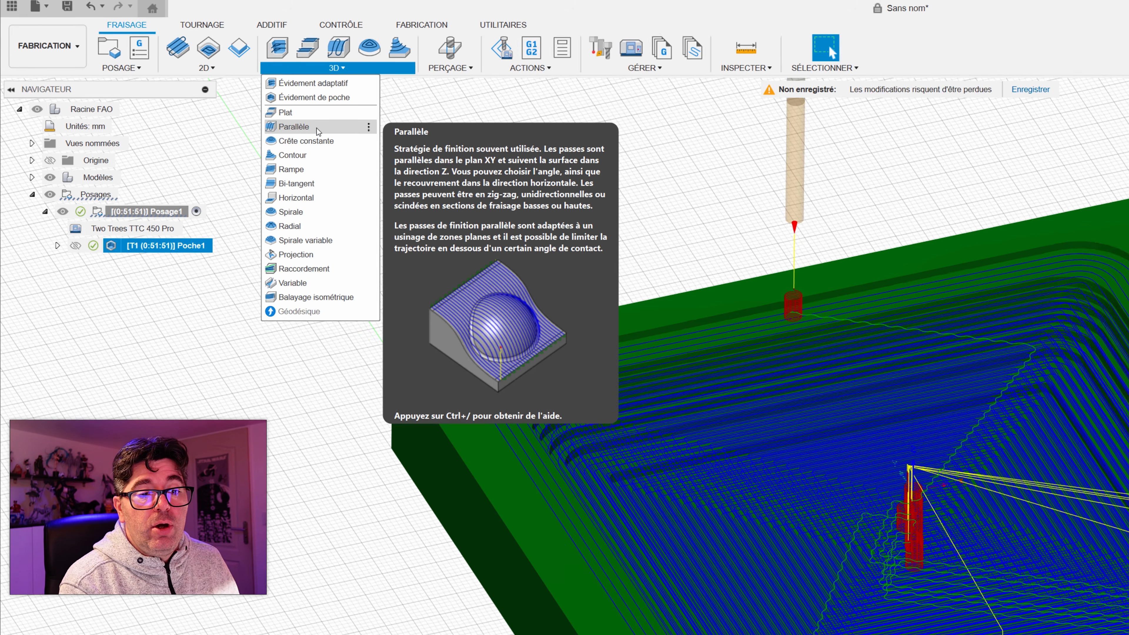
pyautogui.click(320, 134)
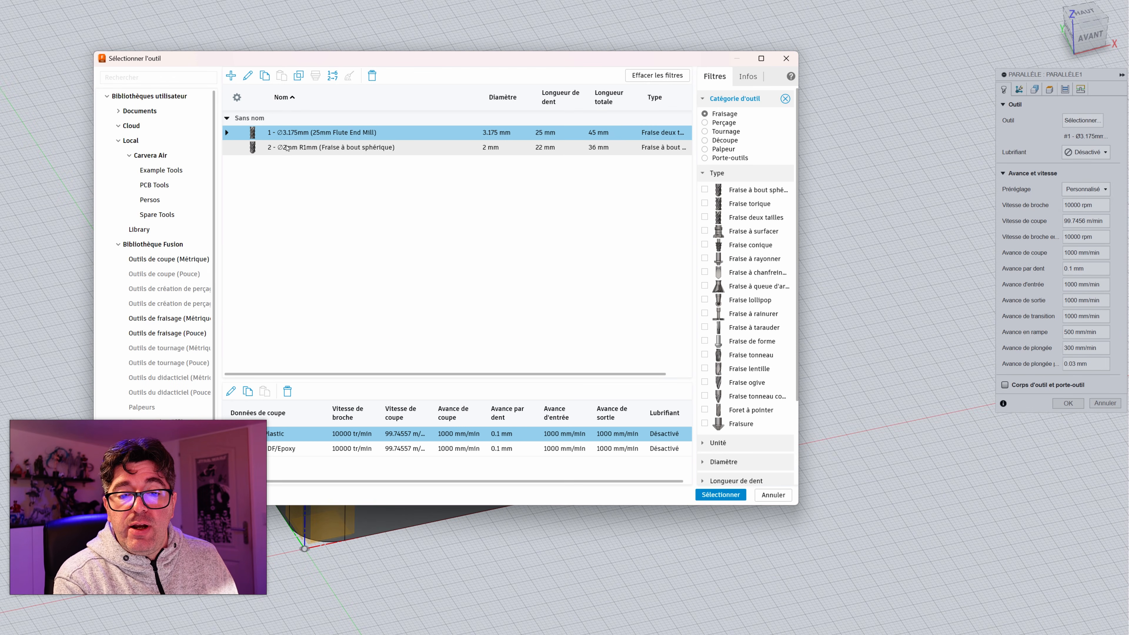
pyautogui.click(291, 149)
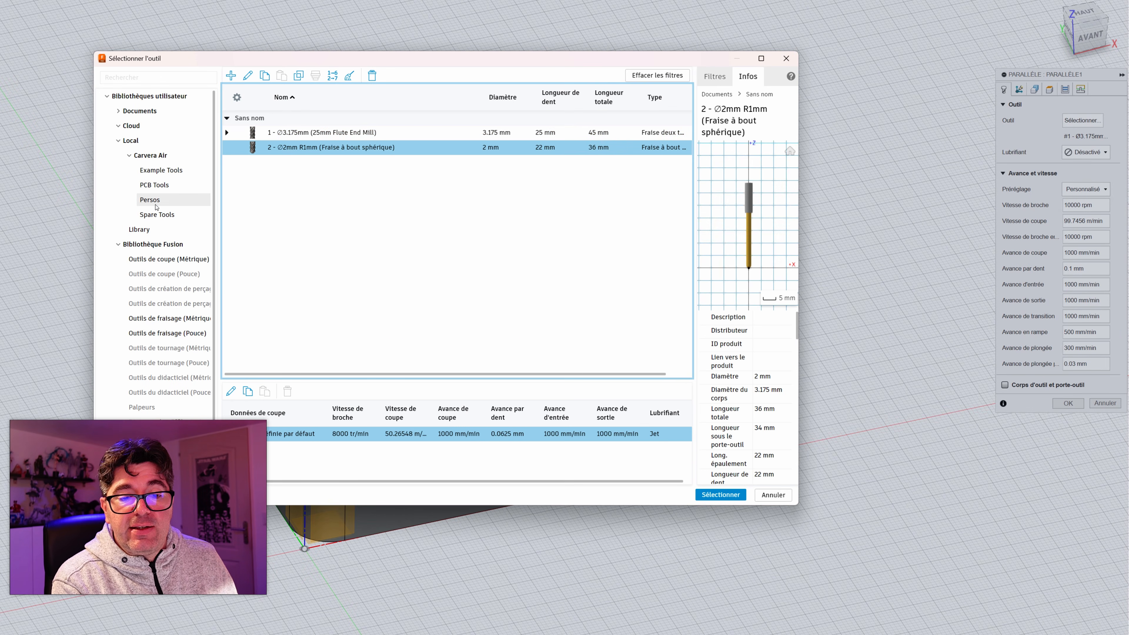
pyautogui.click(151, 201)
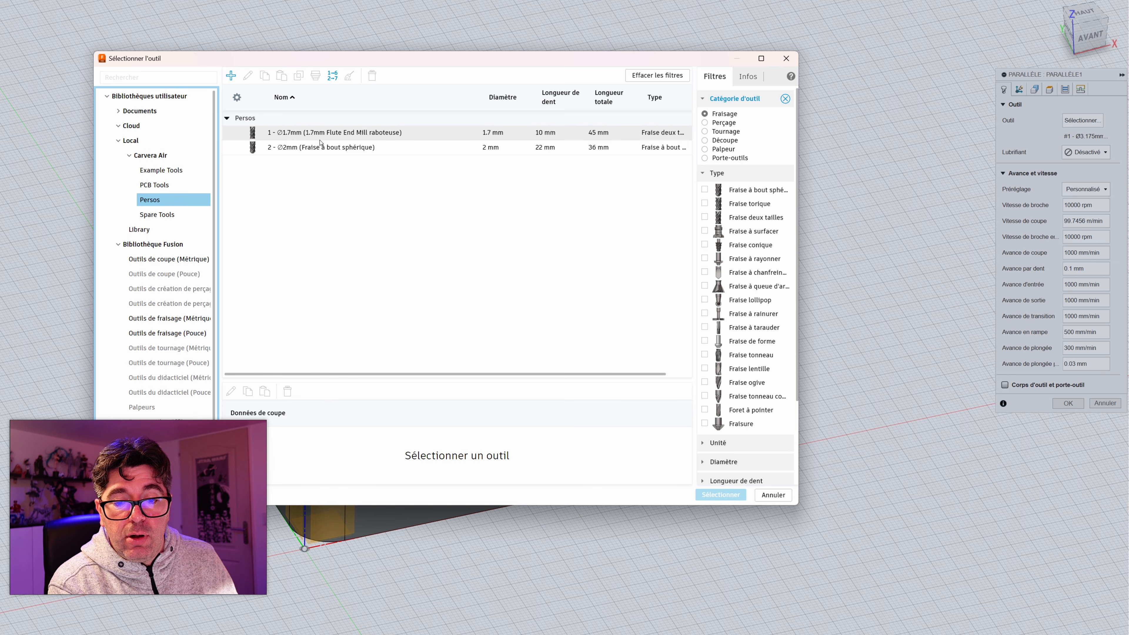
pyautogui.click(298, 151)
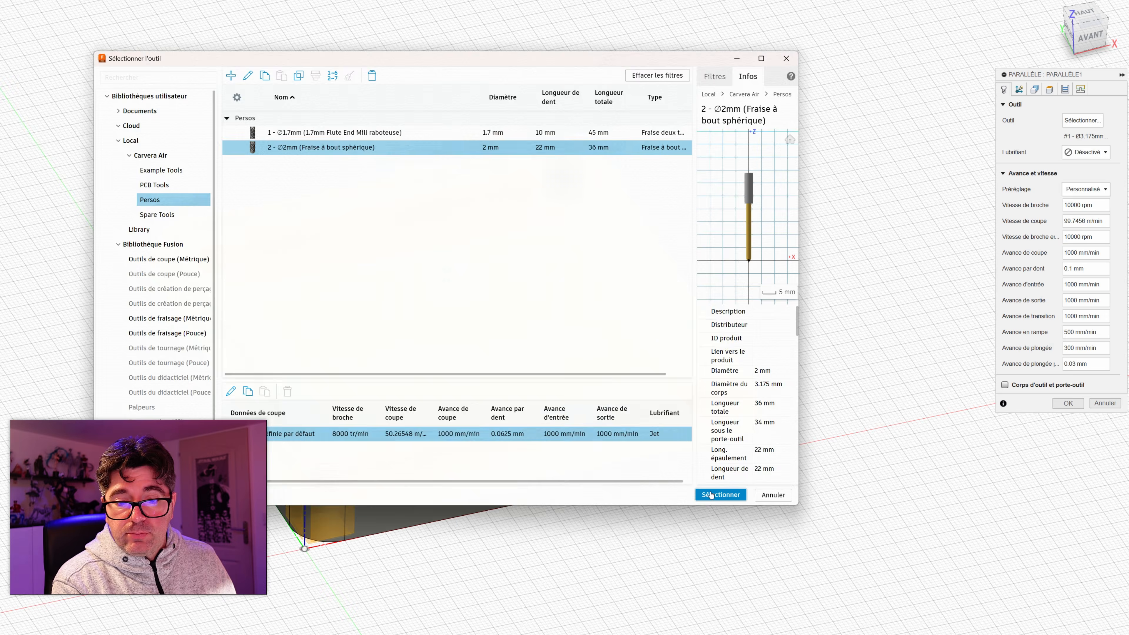
pyautogui.click(711, 495)
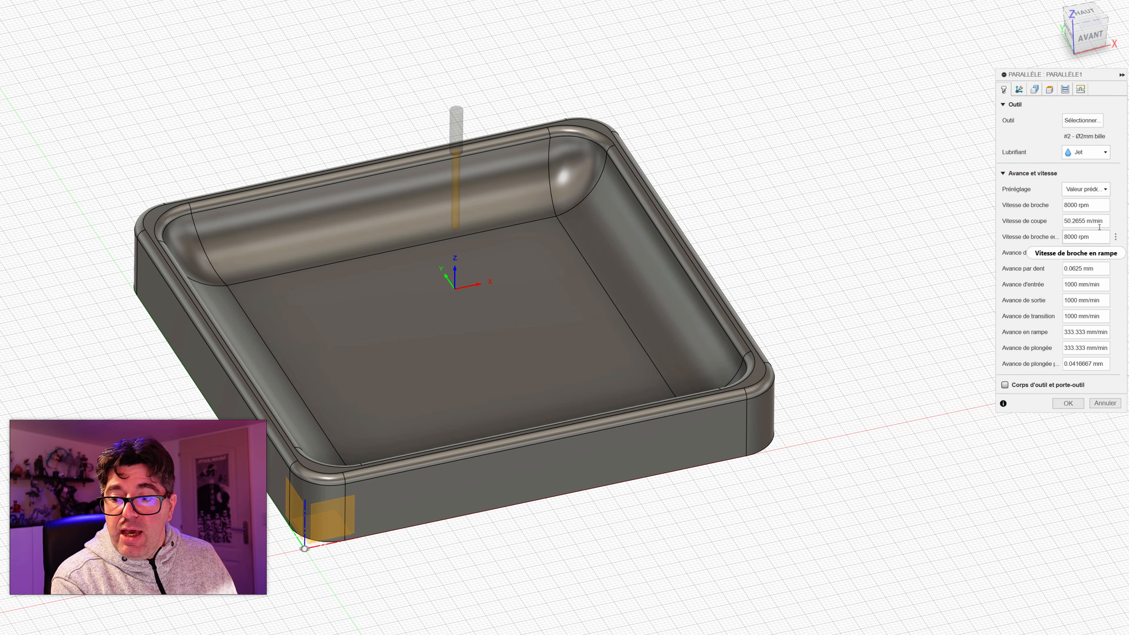
pyautogui.click(1080, 153)
pyautogui.click(1089, 164)
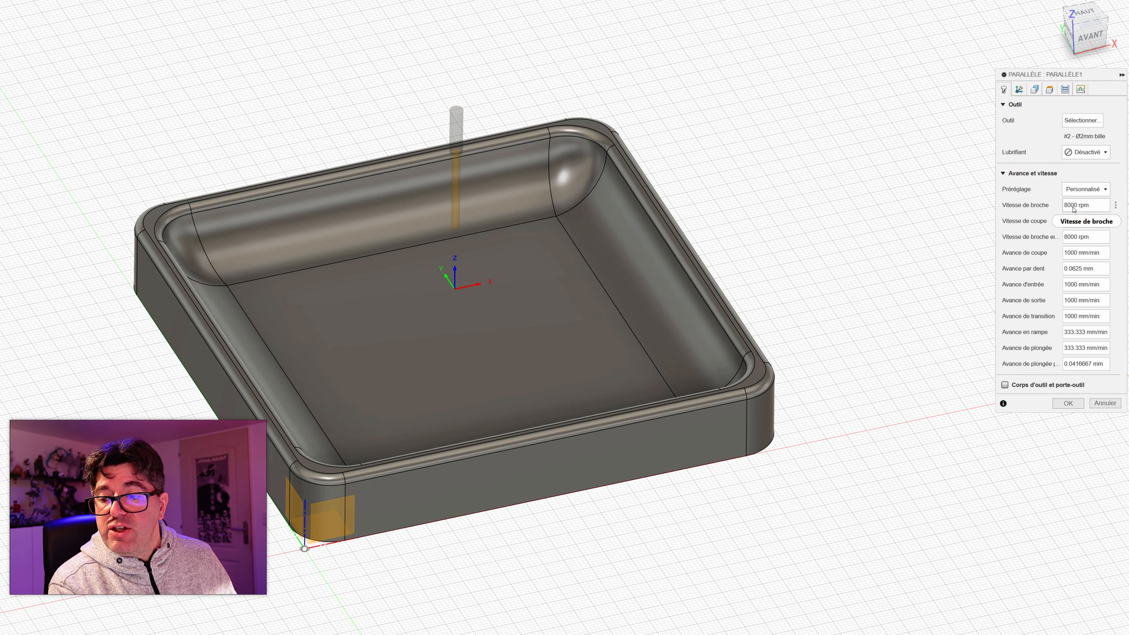
# Step: Set the parallel operation's machining boundary to Sélection and pick the closed edge chain around the outside of the tray's rim
pyautogui.click(1019, 89)
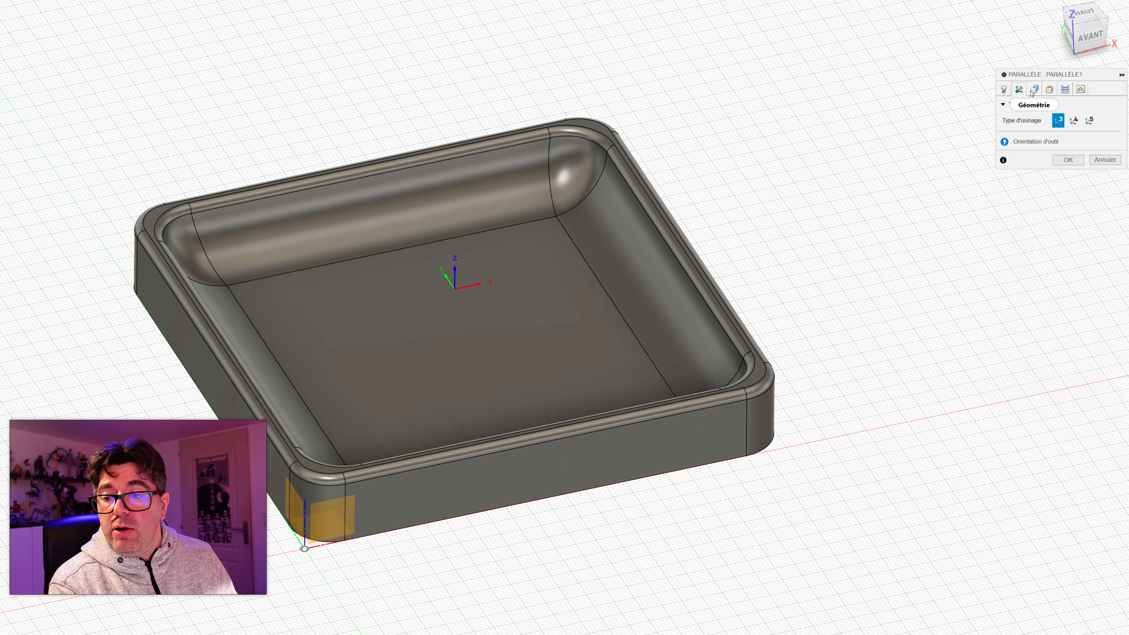
pyautogui.click(1035, 89)
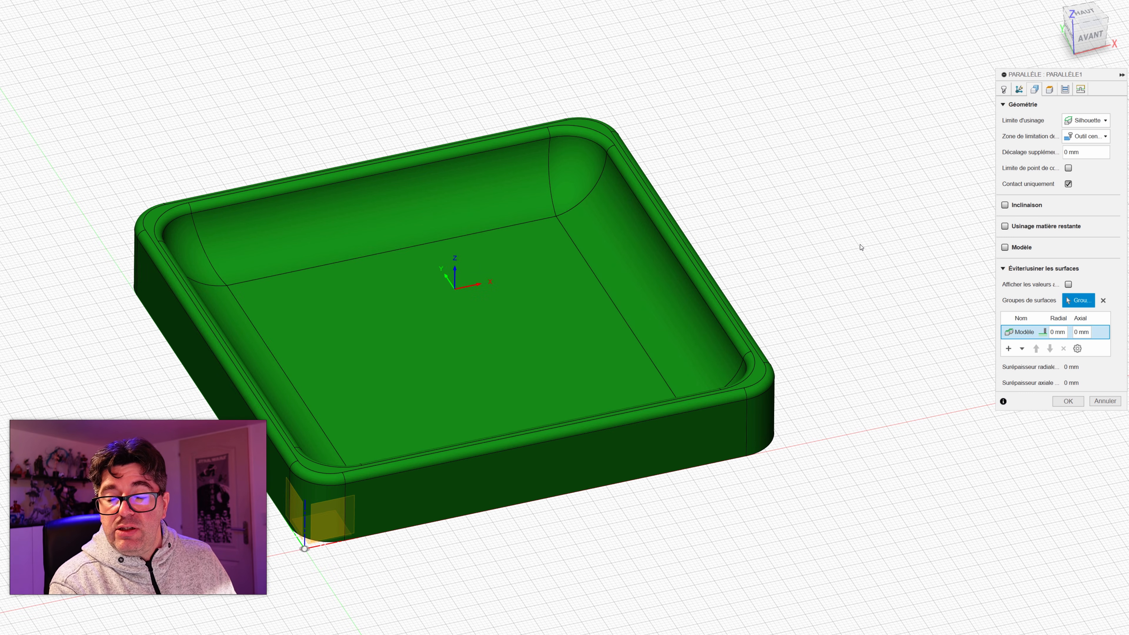
pyautogui.click(1098, 126)
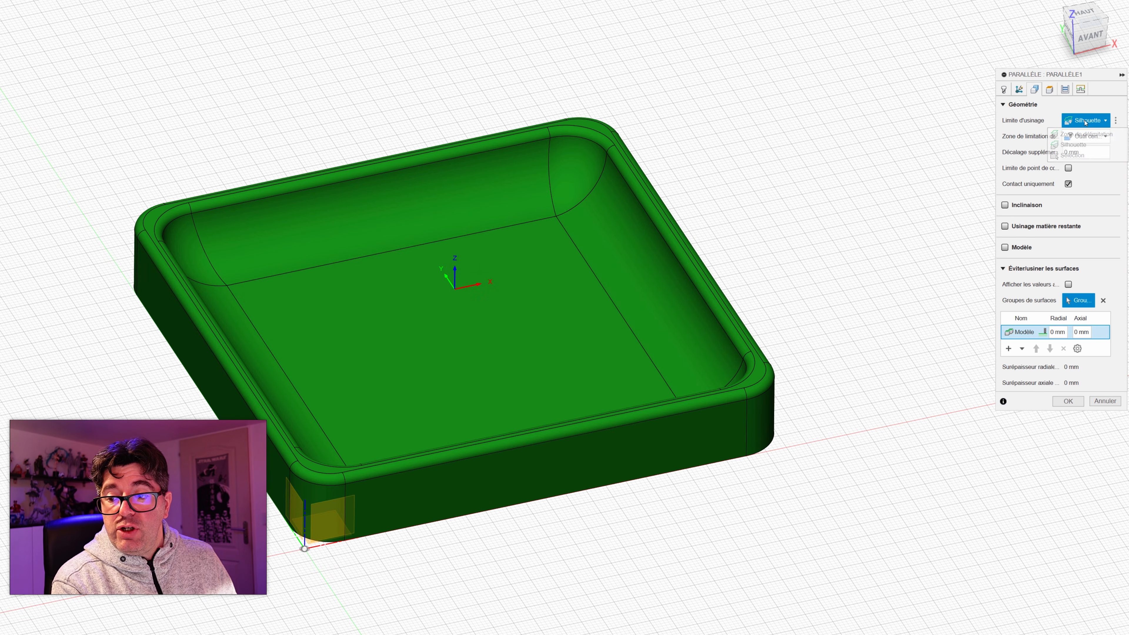
pyautogui.click(1080, 155)
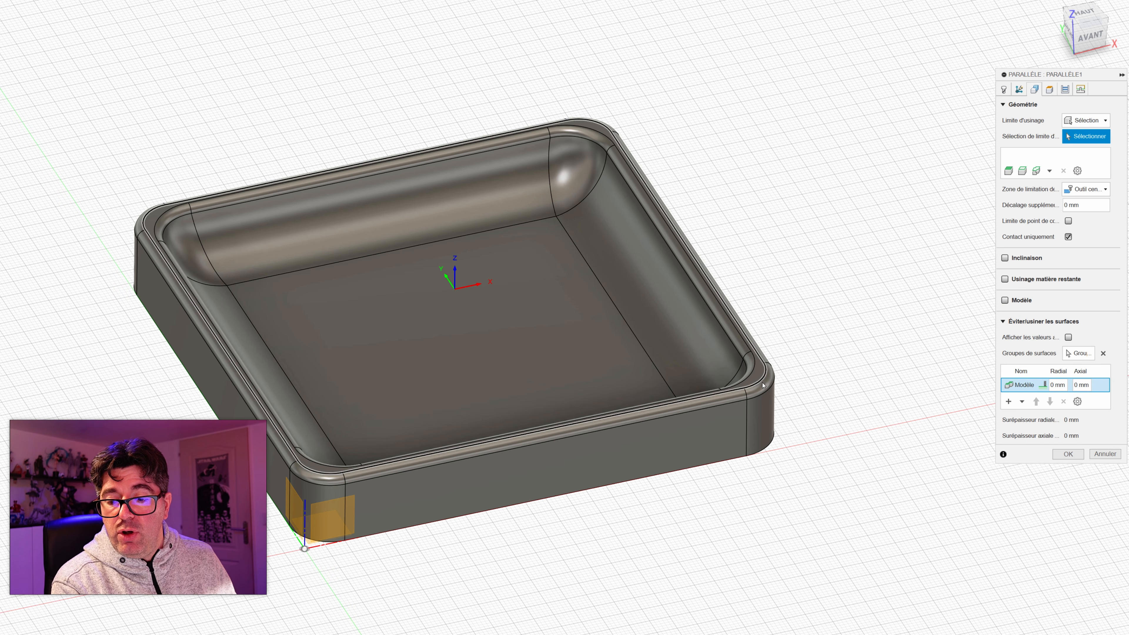
pyautogui.click(767, 390)
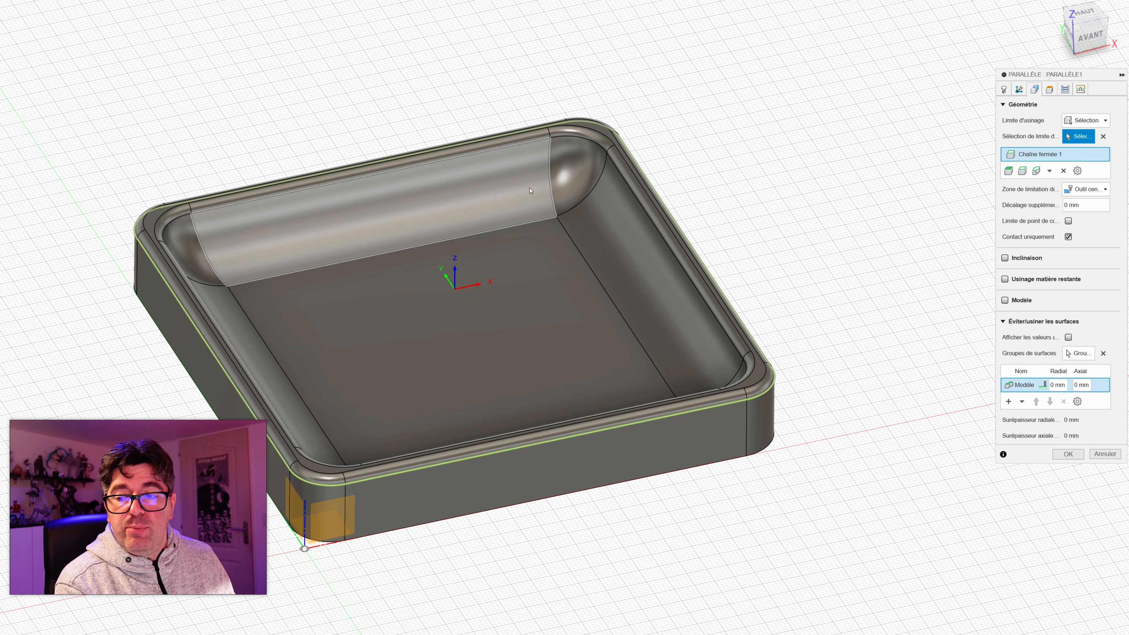
# Step: Try the X and Y axes as the direction reference for the parallel passes, and clear the reference
pyautogui.click(1049, 91)
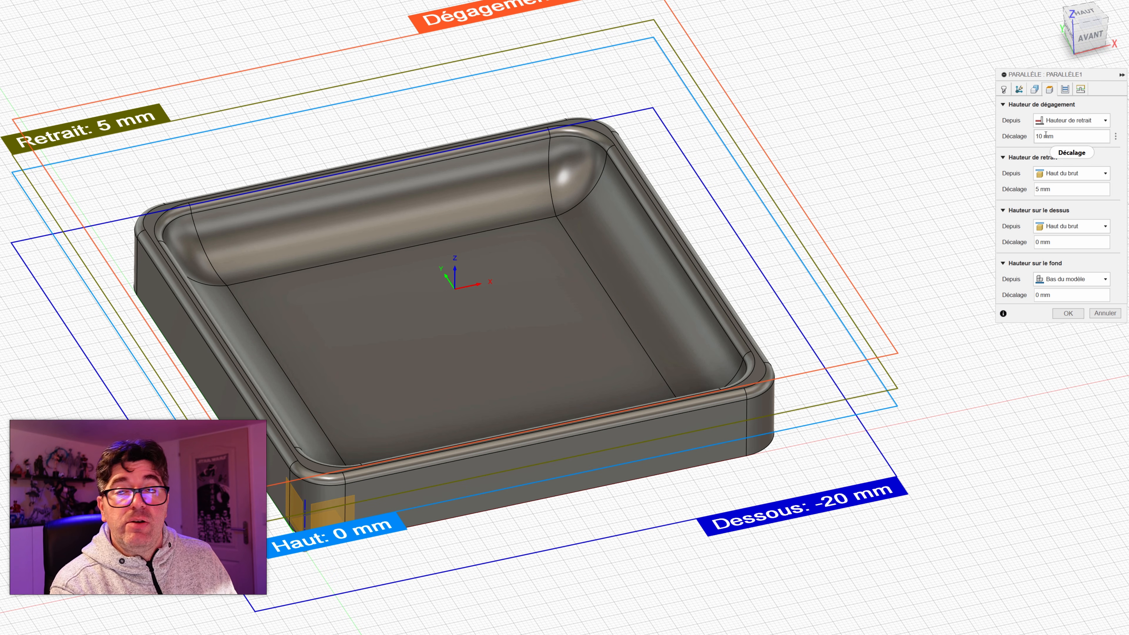
pyautogui.click(1066, 90)
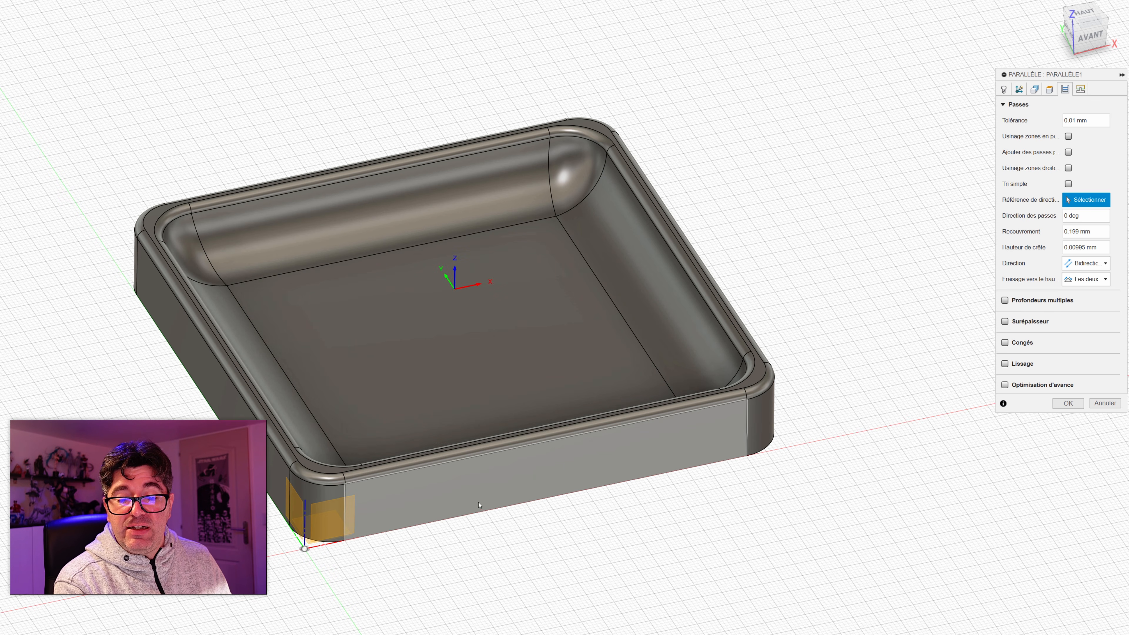
pyautogui.click(313, 547)
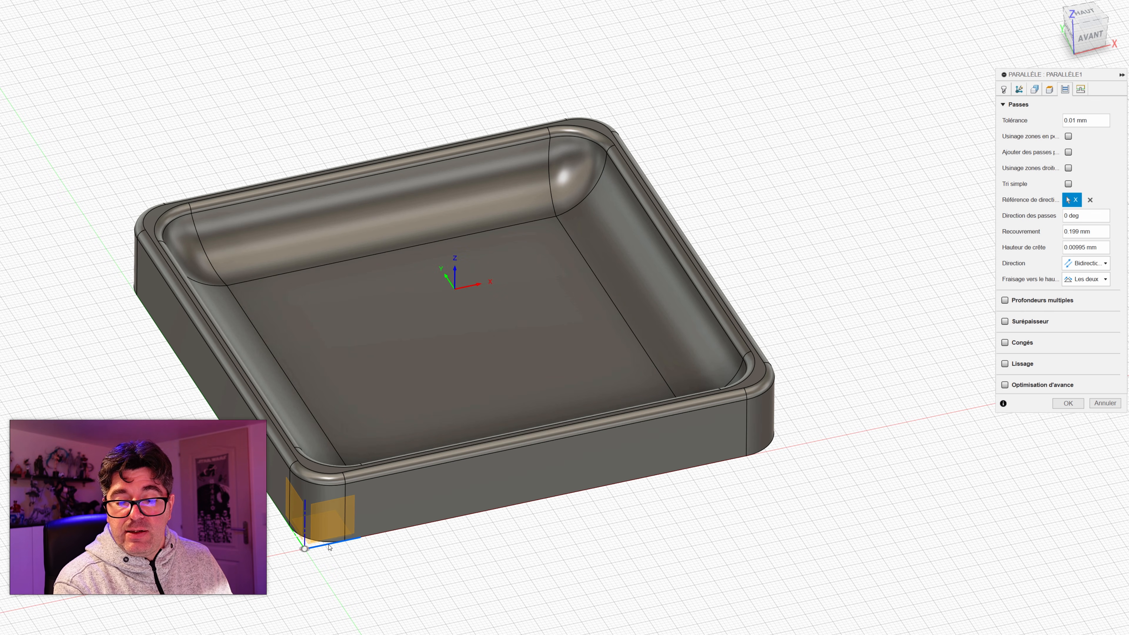
pyautogui.click(297, 542)
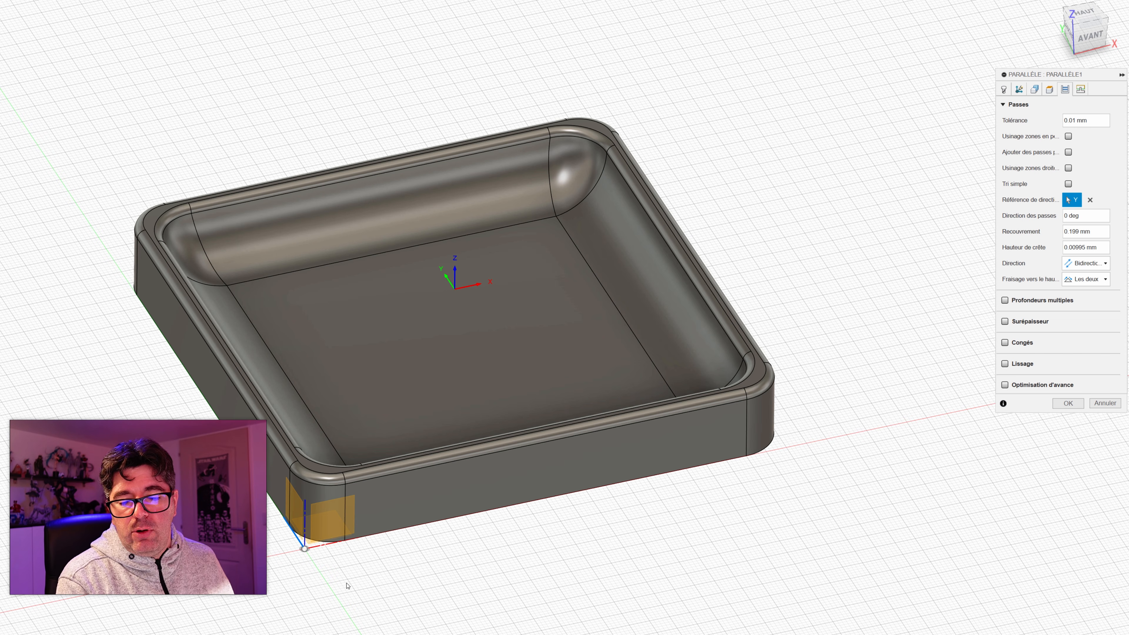
pyautogui.click(331, 550)
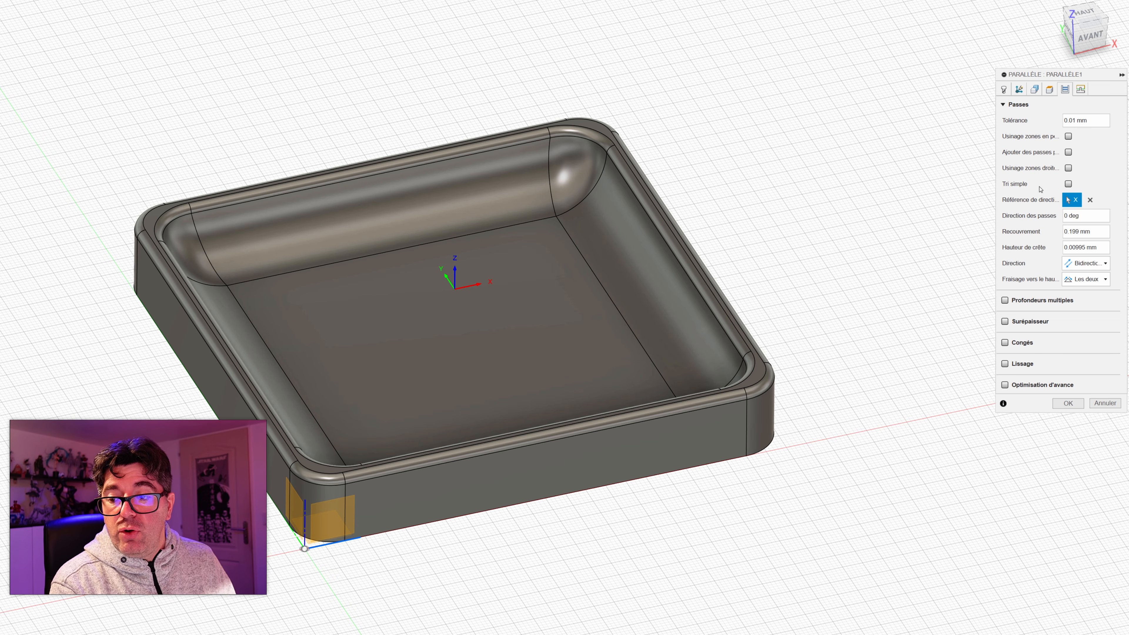
pyautogui.click(1089, 199)
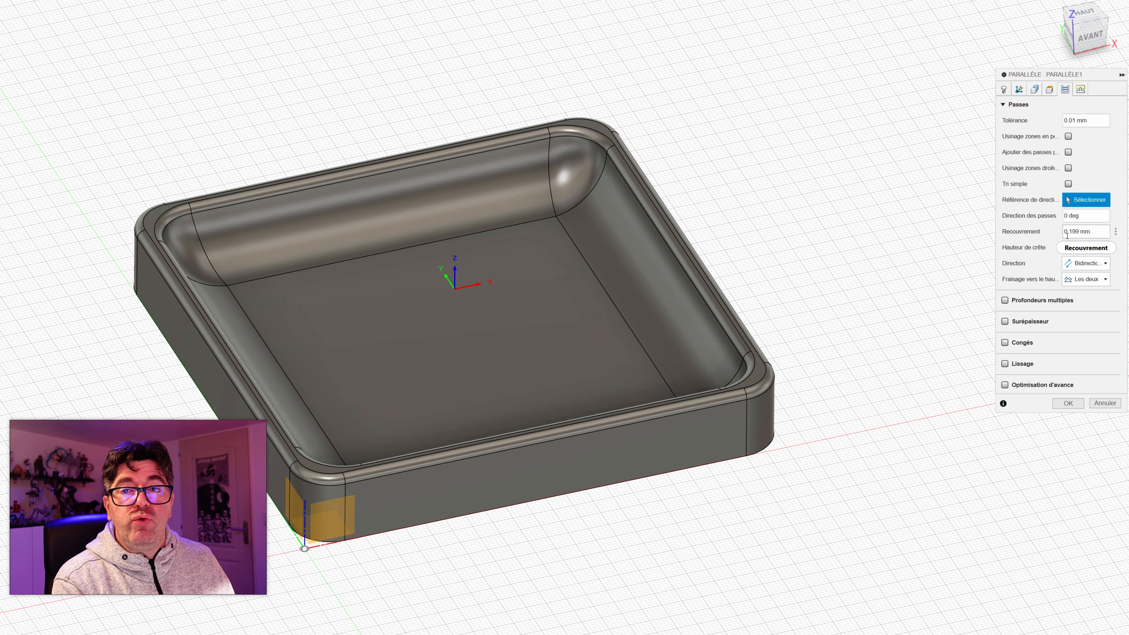
pyautogui.moveTo(1067, 235)
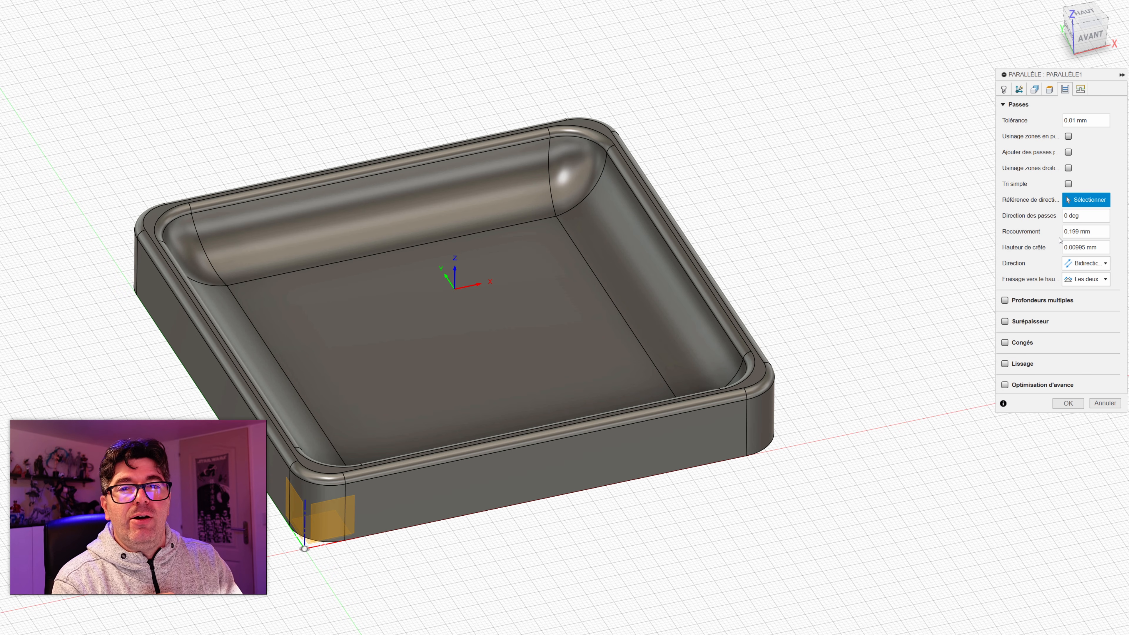
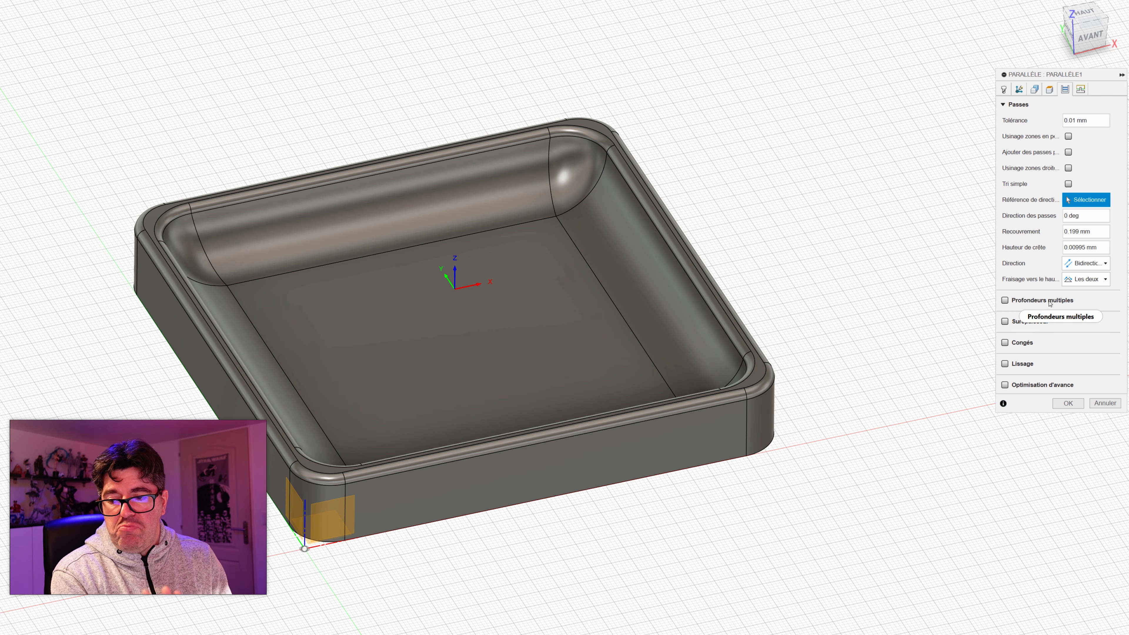
# Step: Enable Lissage with a 0.01 mm tolerance for the parallel operation and generate its toolpath
pyautogui.click(1005, 364)
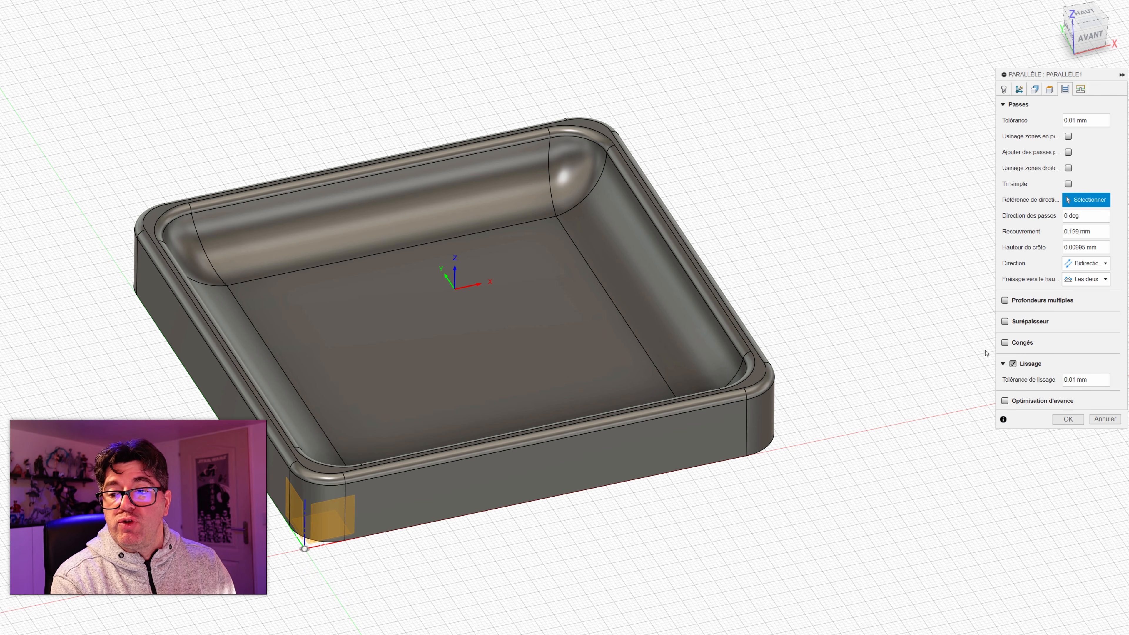
pyautogui.click(1068, 420)
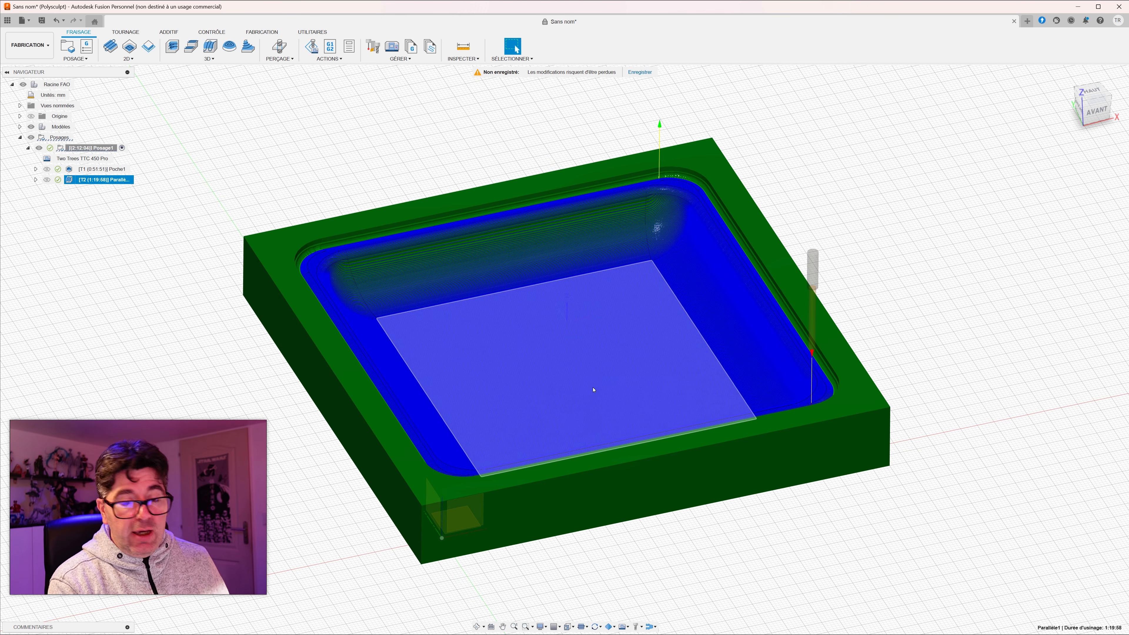
# Step: Examine the spacing and layout of the parallel passes along the tray's curved side wall and across its floor
pyautogui.scroll(-2, 457, 419)
pyautogui.scroll(5, 471, 400)
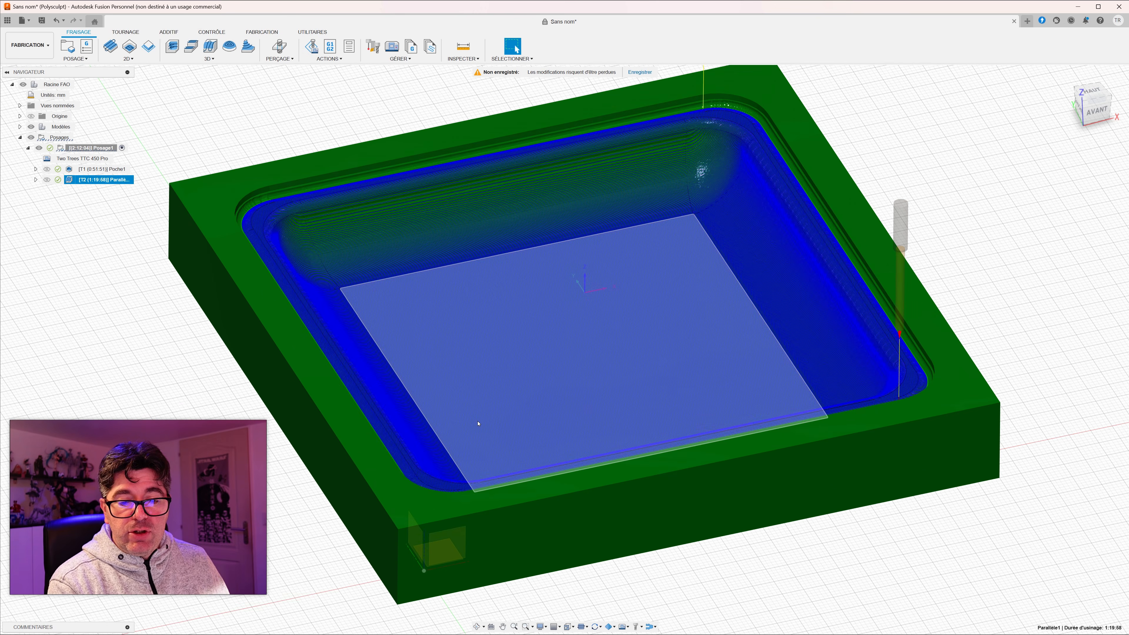
pyautogui.moveTo(479, 373)
pyautogui.keyDown('shift'); pyautogui.mouseDown(button='middle')
pyautogui.moveTo(466, 391)
pyautogui.moveTo(481, 394)
pyautogui.mouseUp(button='middle'); pyautogui.keyUp('shift')
pyautogui.scroll(10, 481, 395)
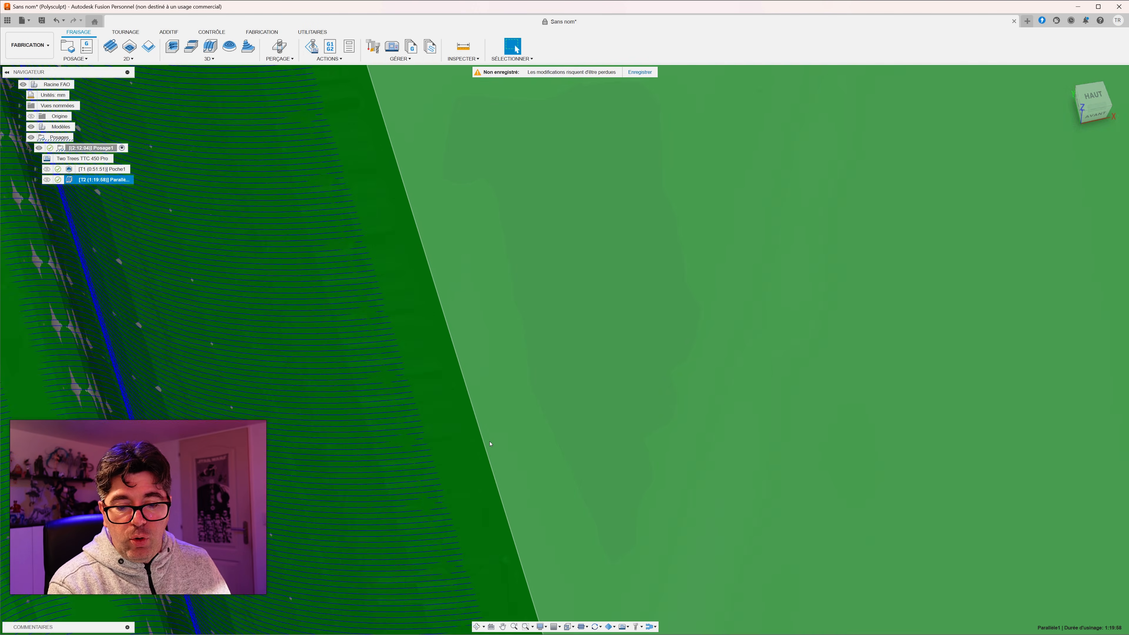
pyautogui.keyDown('shift'); pyautogui.moveTo(490, 443); pyautogui.dragTo(517, 329, button='middle'); pyautogui.keyUp('shift')
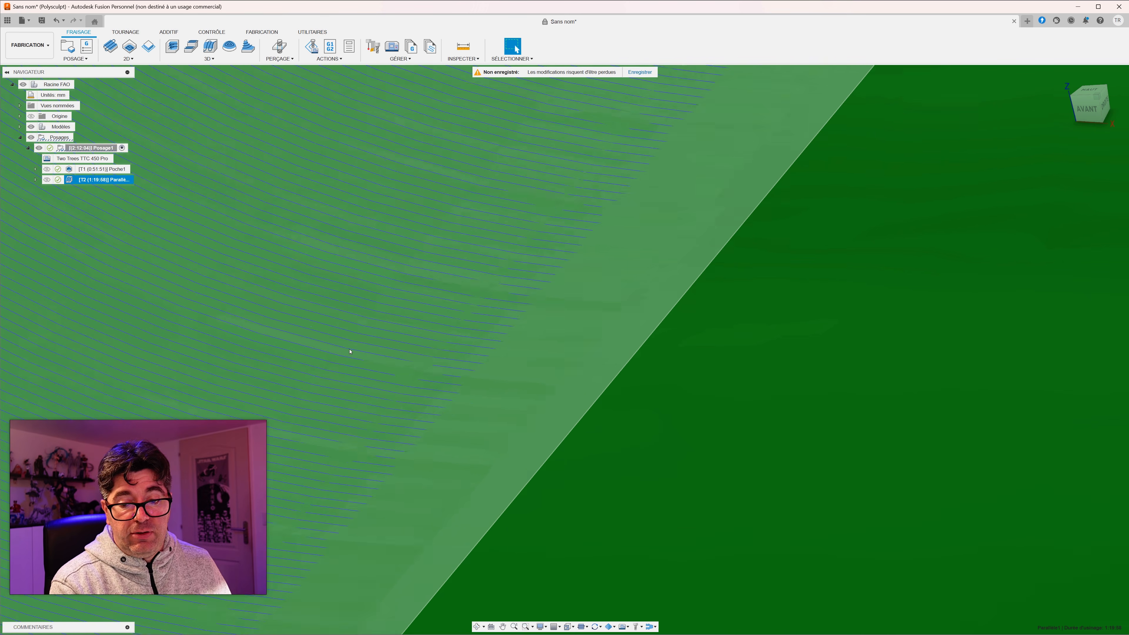
pyautogui.scroll(-10, 378, 361)
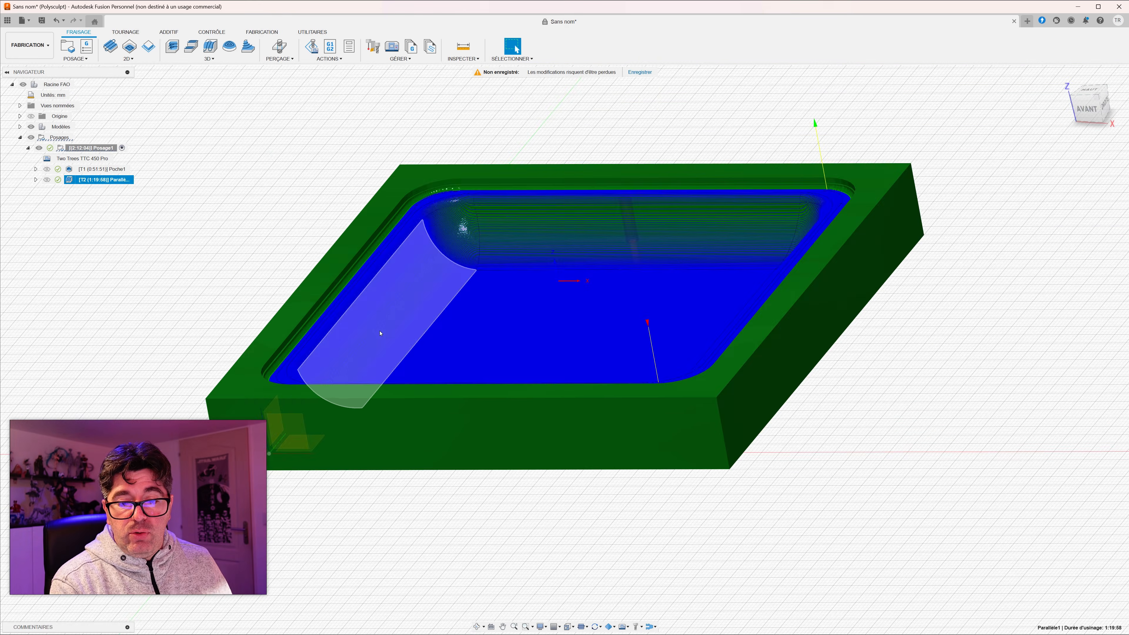
pyautogui.keyDown('shift'); pyautogui.moveTo(380, 333); pyautogui.dragTo(491, 329, button='middle'); pyautogui.keyUp('shift')
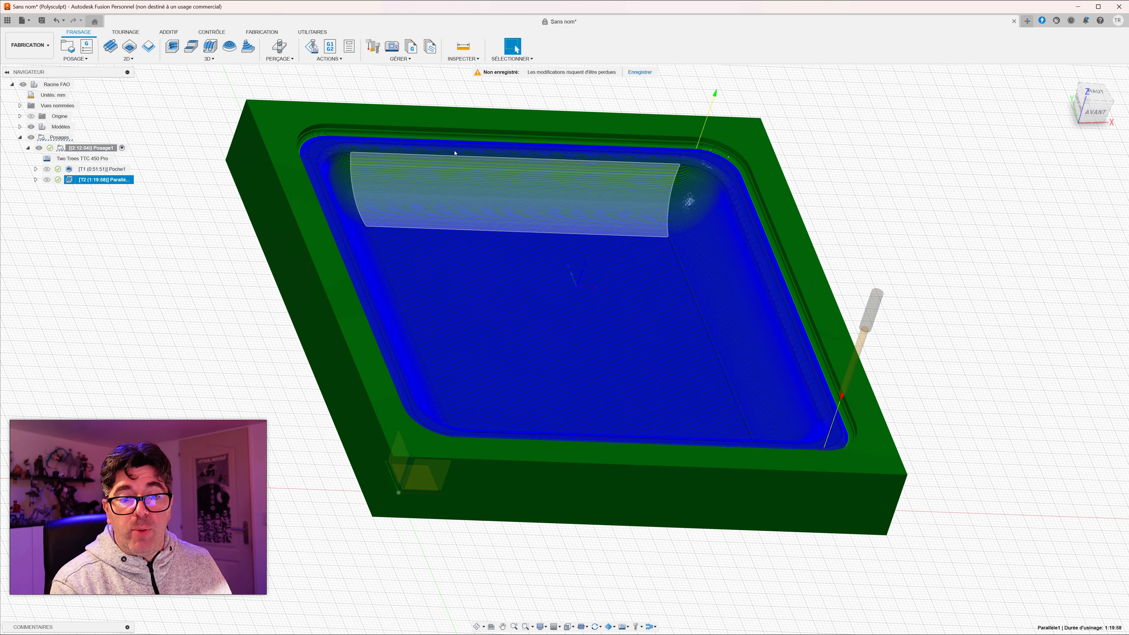
# Step: Start a simulation of the parallel operation on the stock at a reduced playback speed
pyautogui.click(328, 58)
pyautogui.click(329, 77)
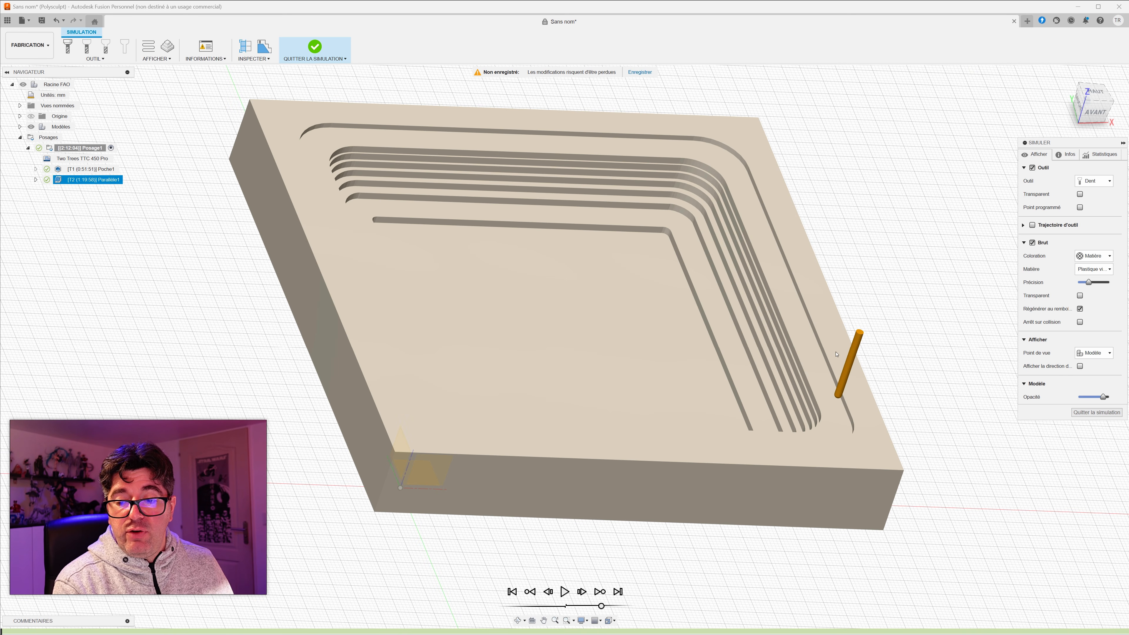
pyautogui.moveTo(602, 606); pyautogui.dragTo(591, 606)
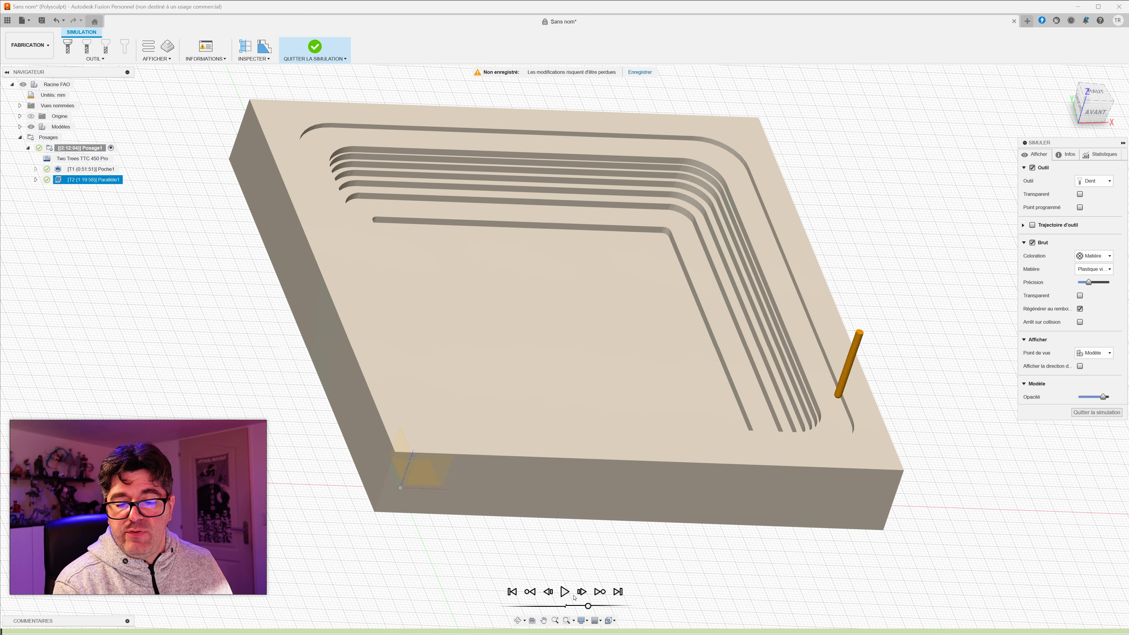
pyautogui.click(564, 592)
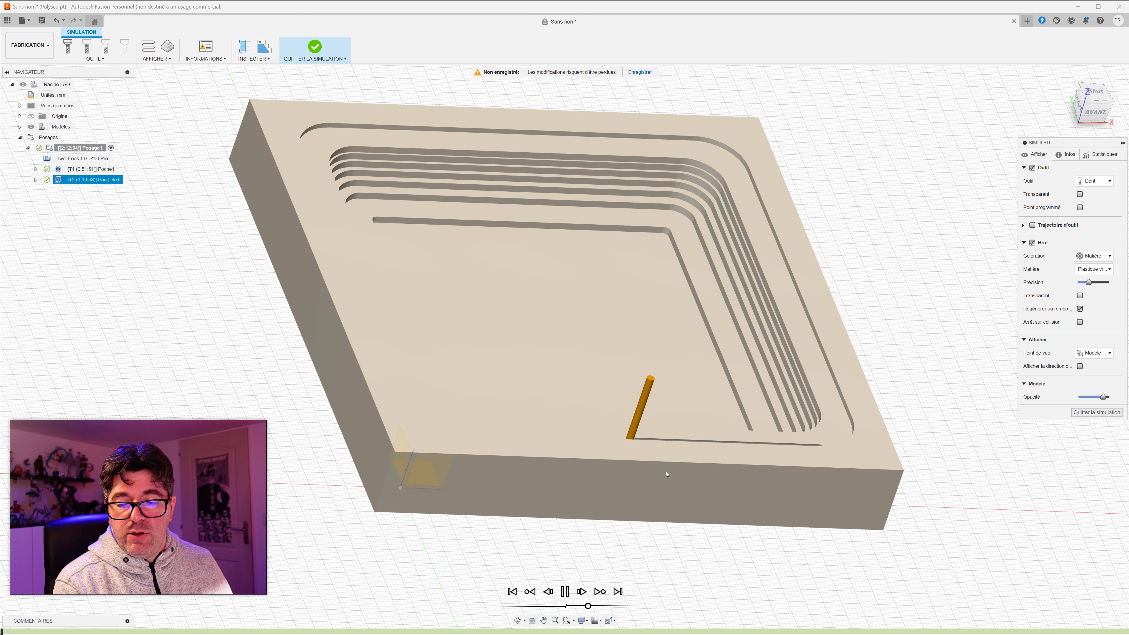
# Step: Follow the ball end mill's simulated material removal from the first corner across the pocket, viewing the cut from several angles
pyautogui.keyDown('shift'); pyautogui.moveTo(646, 515); pyautogui.dragTo(582, 533, button='middle'); pyautogui.keyUp('shift')
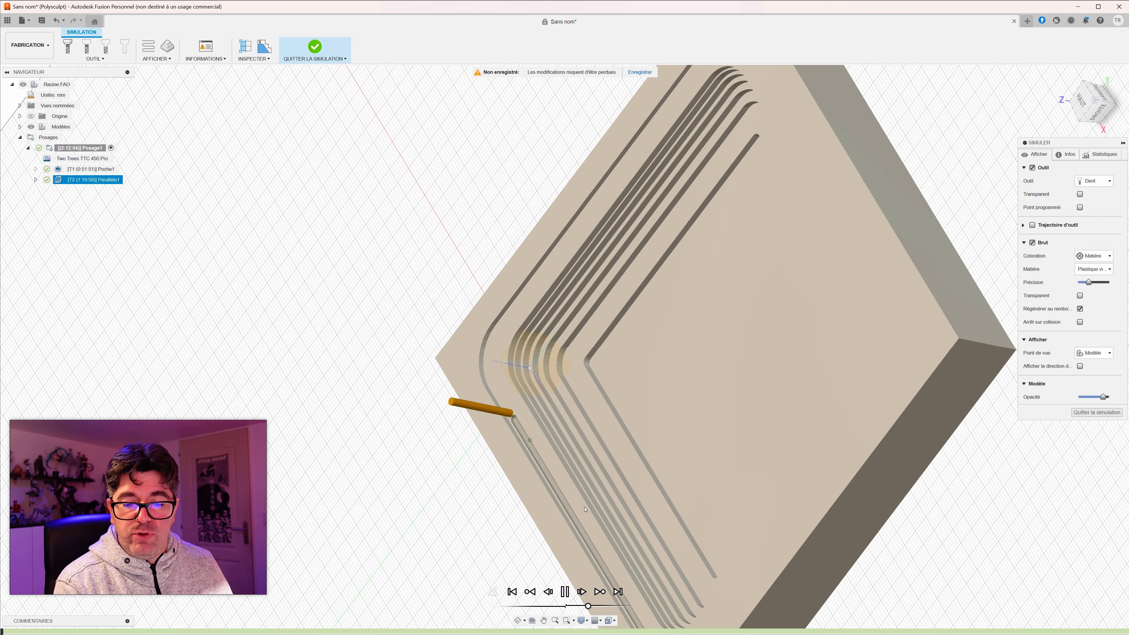
pyautogui.keyDown('shift'); pyautogui.moveTo(571, 473); pyautogui.dragTo(496, 506, button='middle'); pyautogui.keyUp('shift')
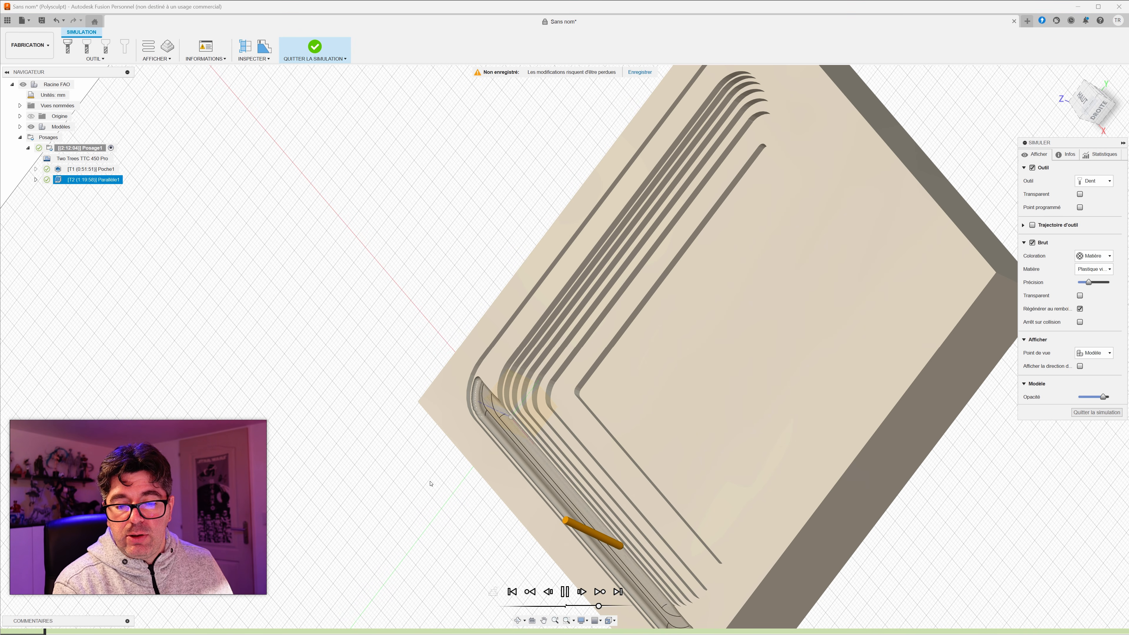
pyautogui.keyDown('shift'); pyautogui.moveTo(423, 503); pyautogui.dragTo(439, 489, button='middle'); pyautogui.keyUp('shift')
pyautogui.scroll(-3, 358, 493)
pyautogui.scroll(6, 359, 491)
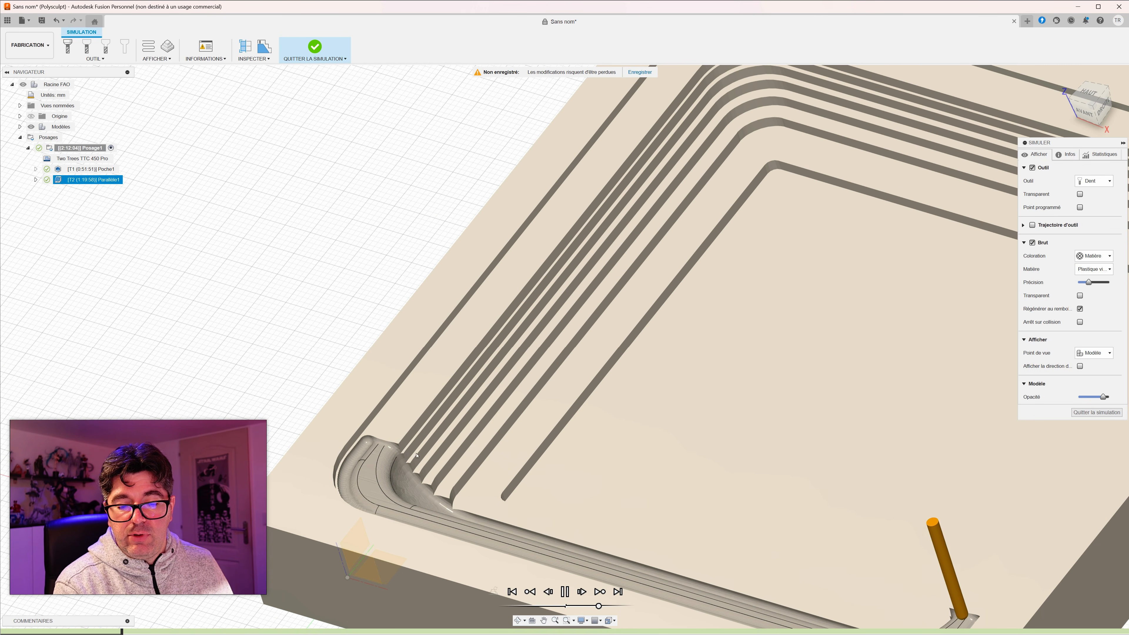
pyautogui.moveTo(367, 445); pyautogui.dragTo(400, 334, button='middle')
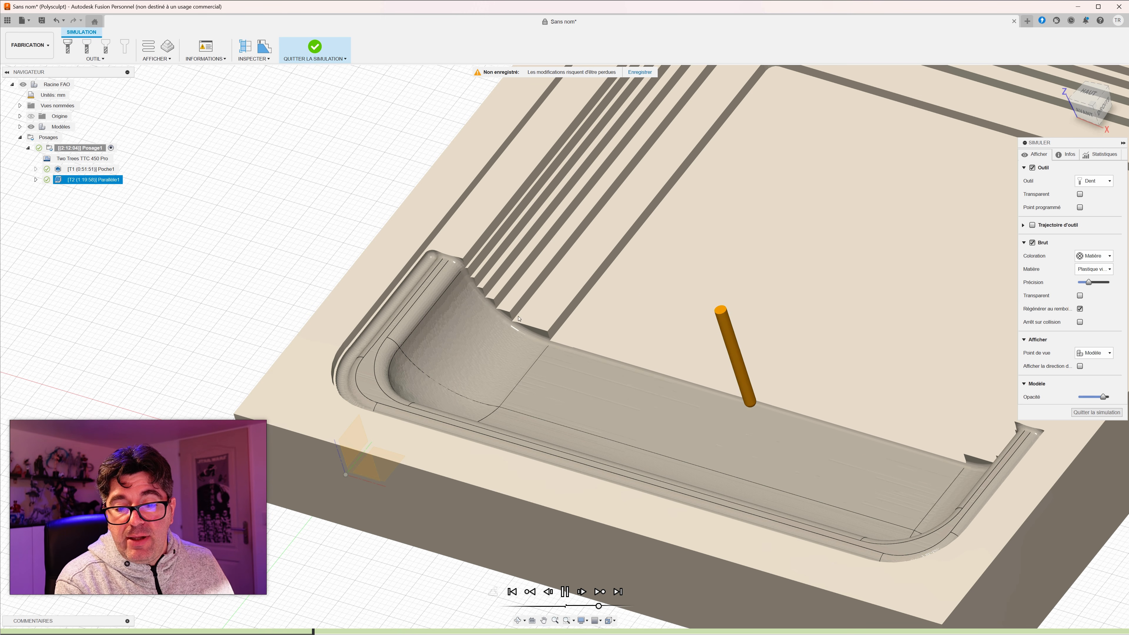
pyautogui.moveTo(713, 327); pyautogui.dragTo(485, 355, button='middle')
pyautogui.scroll(-4, 396, 319)
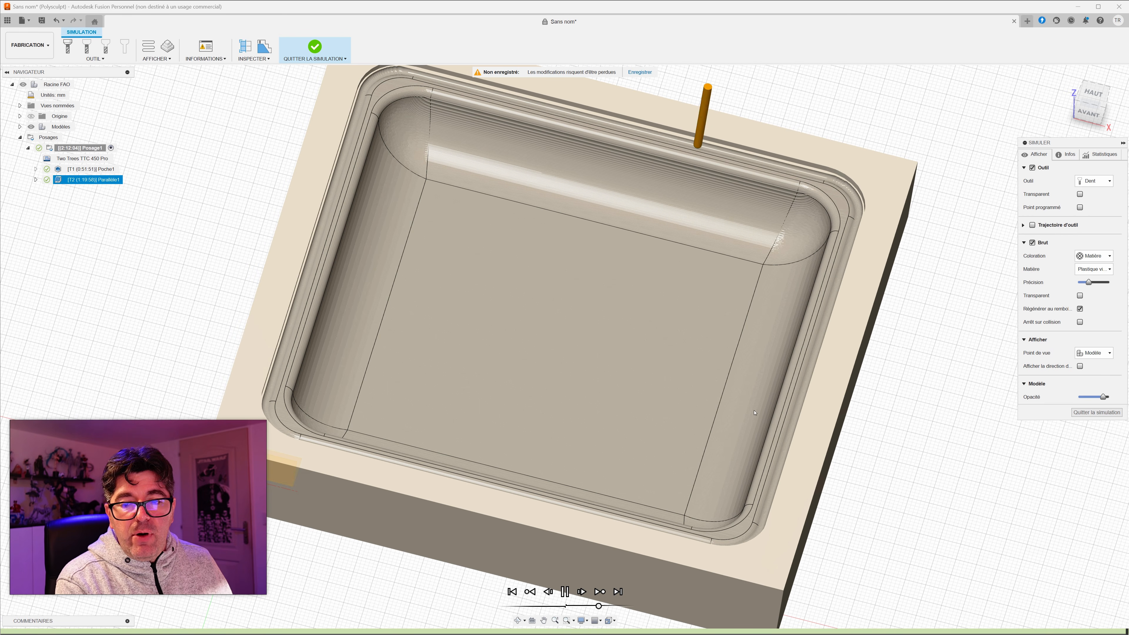
# Step: Examine up close the simulated surface finish on the tray's curved side walls and rounded corner, and quit the simulation
pyautogui.scroll(8, 663, 231)
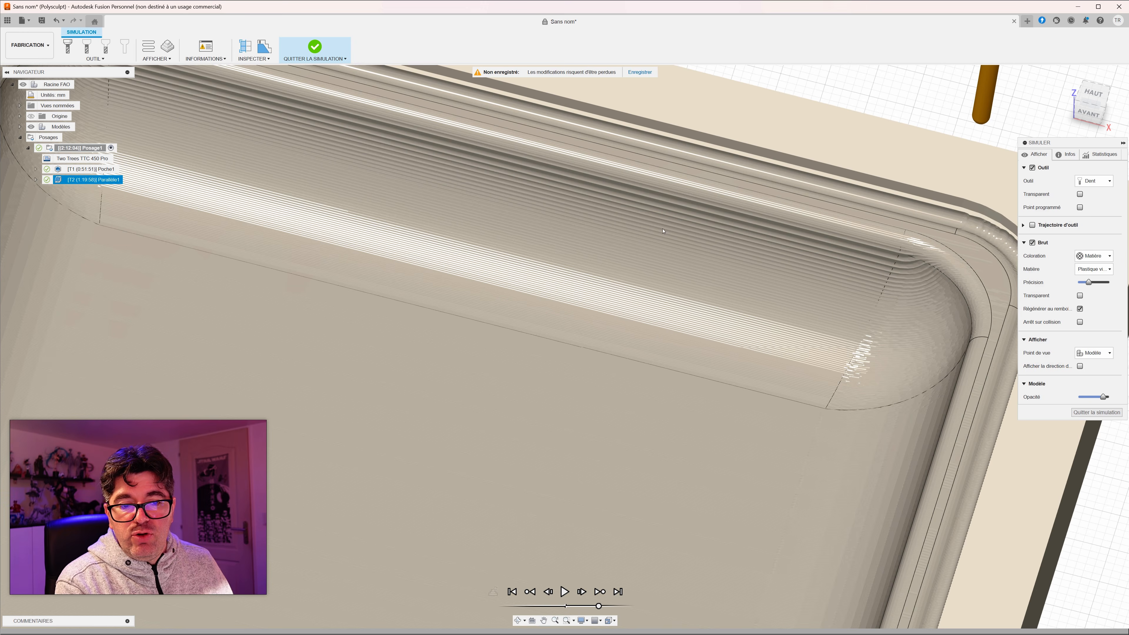
pyautogui.keyDown('shift'); pyautogui.moveTo(663, 231); pyautogui.dragTo(679, 205, button='middle'); pyautogui.keyUp('shift')
pyautogui.scroll(6, 617, 221)
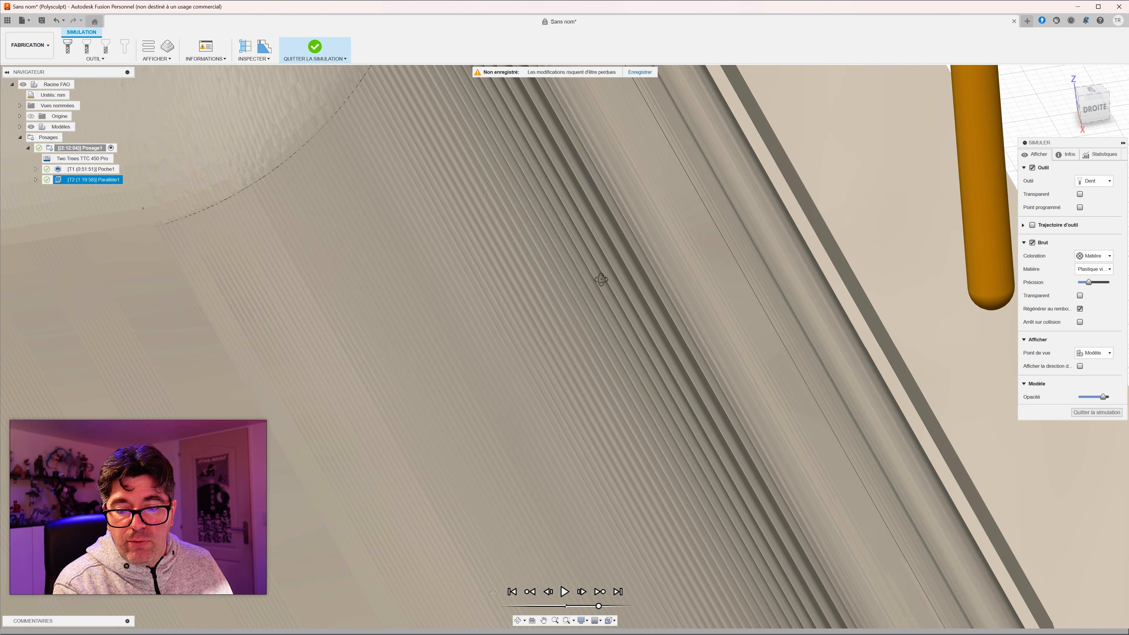
pyautogui.keyDown('shift'); pyautogui.moveTo(601, 279); pyautogui.dragTo(596, 277, button='middle'); pyautogui.keyUp('shift')
pyautogui.moveTo(685, 369); pyautogui.dragTo(627, 225, button='middle')
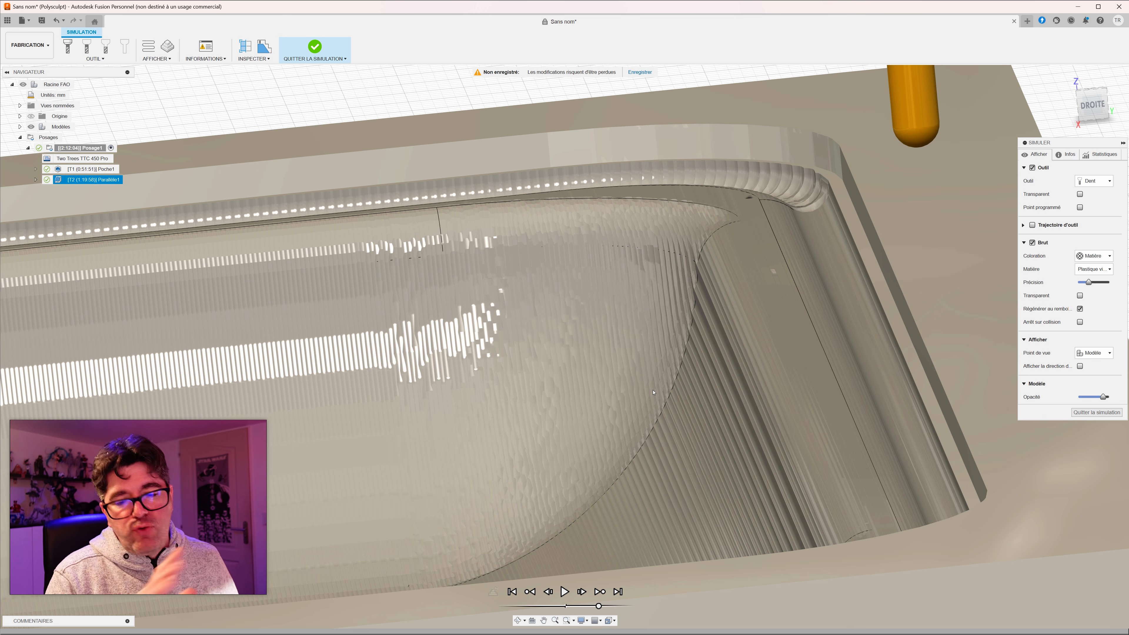
pyautogui.scroll(-1, 642, 399)
pyautogui.keyDown('shift'); pyautogui.moveTo(641, 398); pyautogui.dragTo(489, 414, button='middle'); pyautogui.keyUp('shift')
pyautogui.scroll(-2, 490, 414)
pyautogui.scroll(-3, 489, 414)
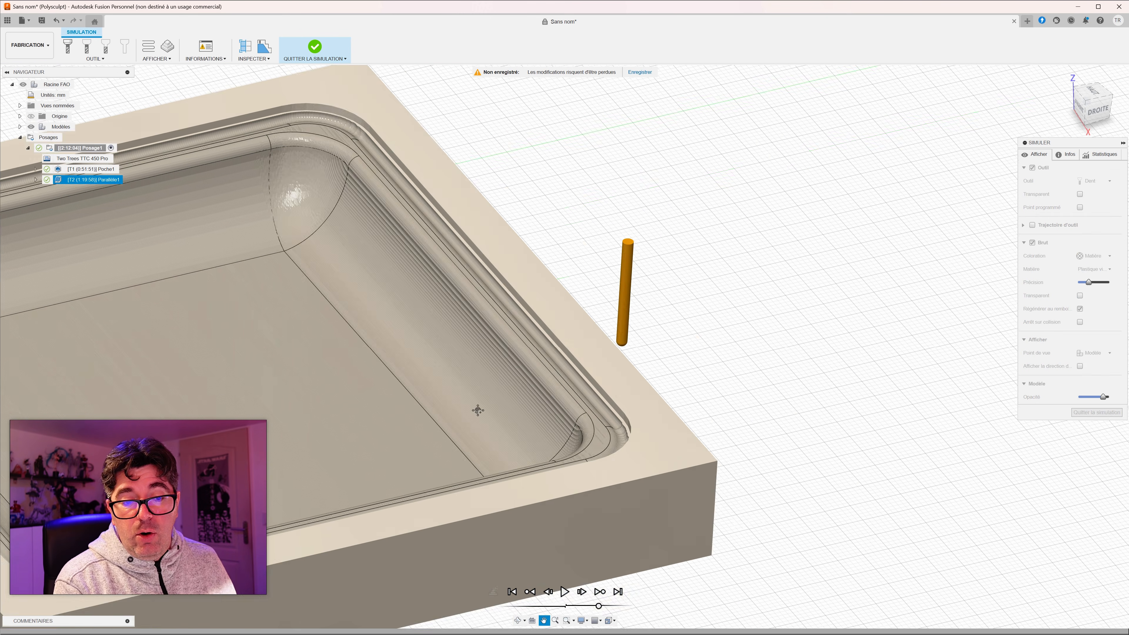
pyautogui.scroll(1, 365, 119)
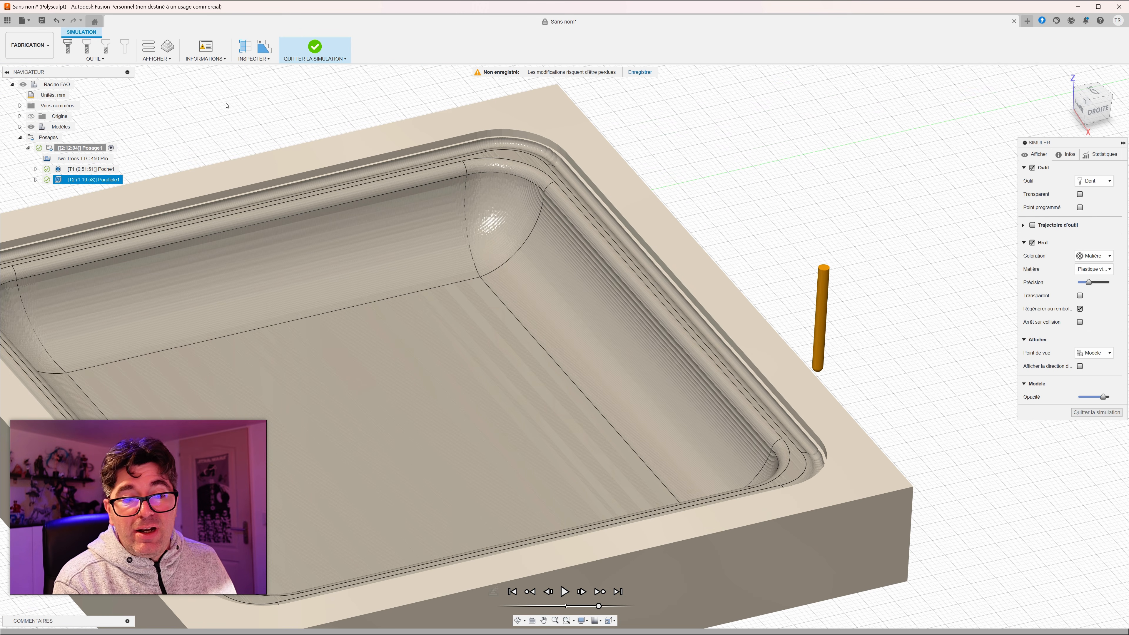
pyautogui.click(299, 54)
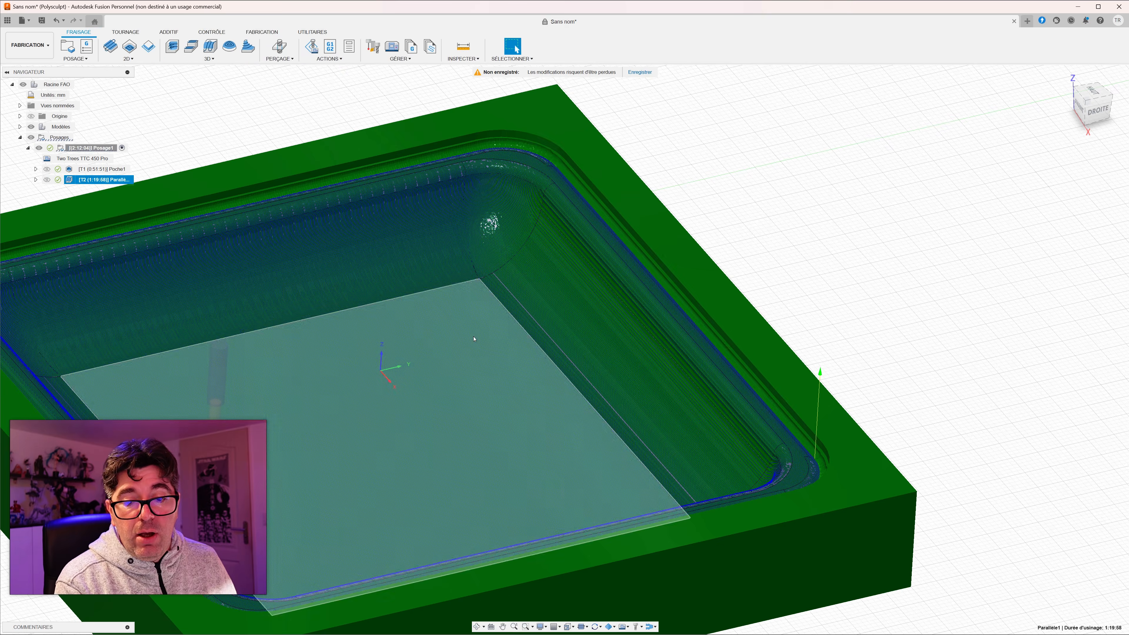
# Step: Edit the parallel operation to add perpendicular passes and regenerate its toolpath
pyautogui.rightClick(71, 180)
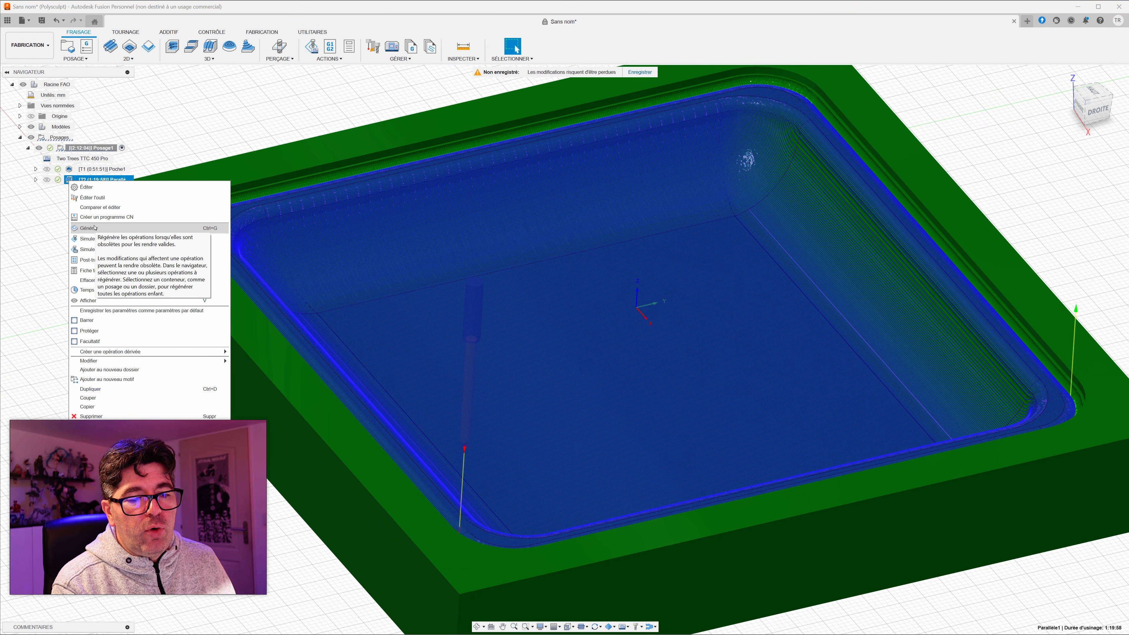
pyautogui.click(87, 186)
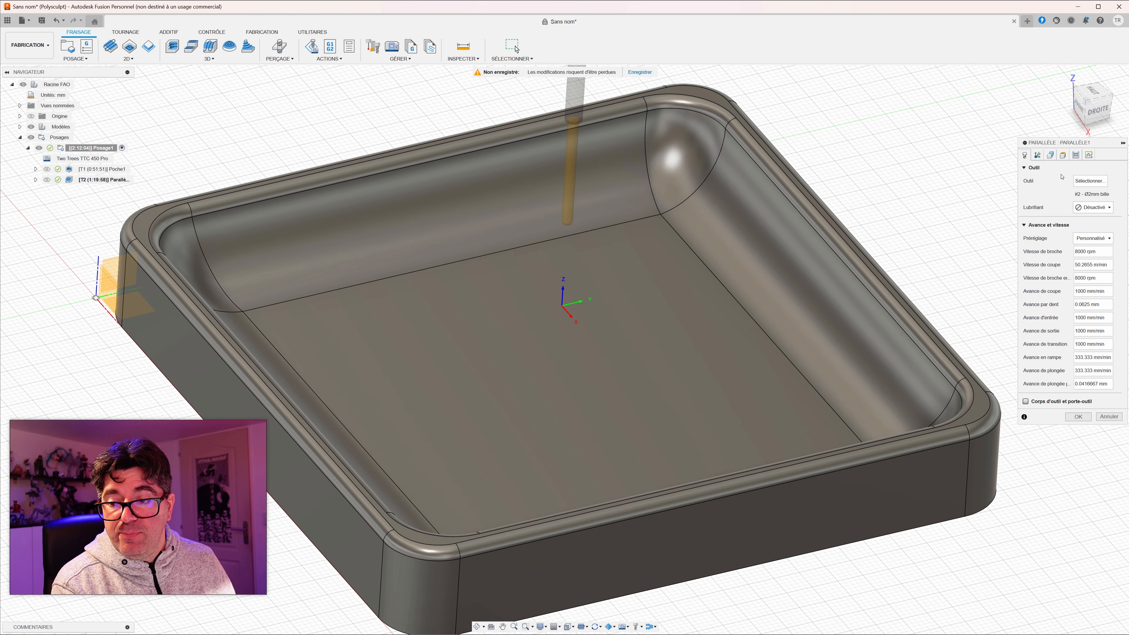
pyautogui.click(1076, 154)
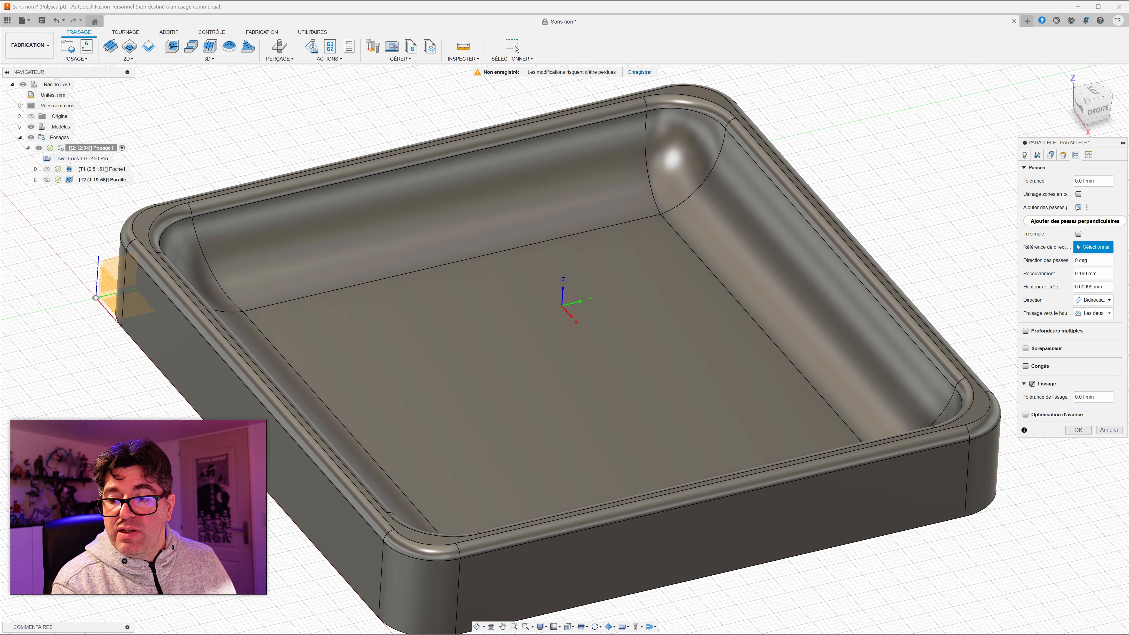
pyautogui.moveTo(1079, 207)
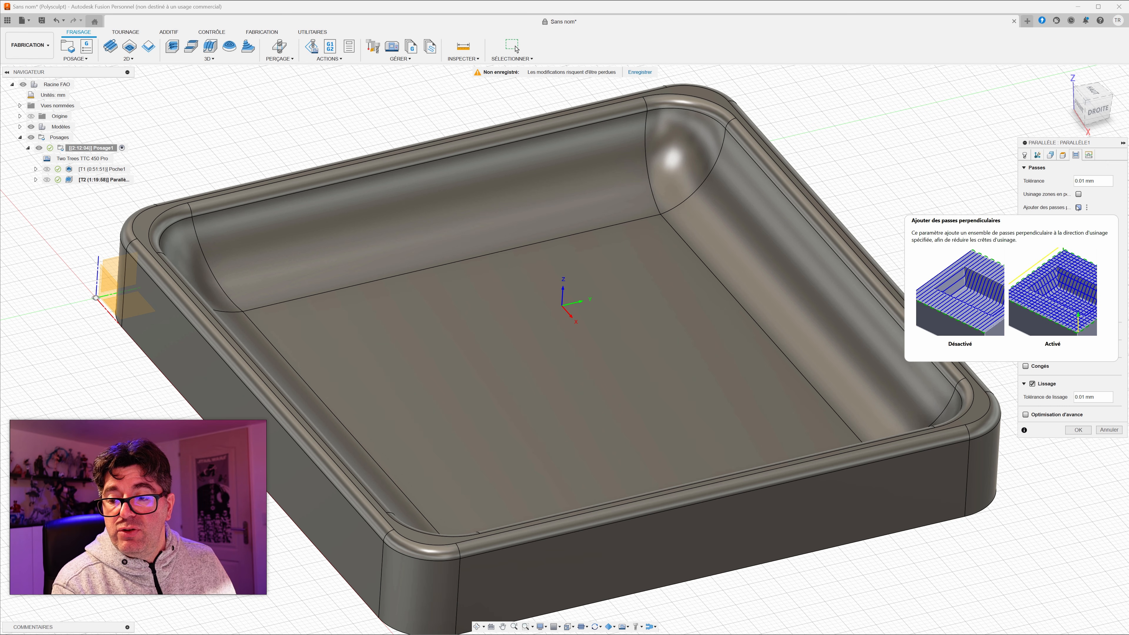
pyautogui.click(1079, 208)
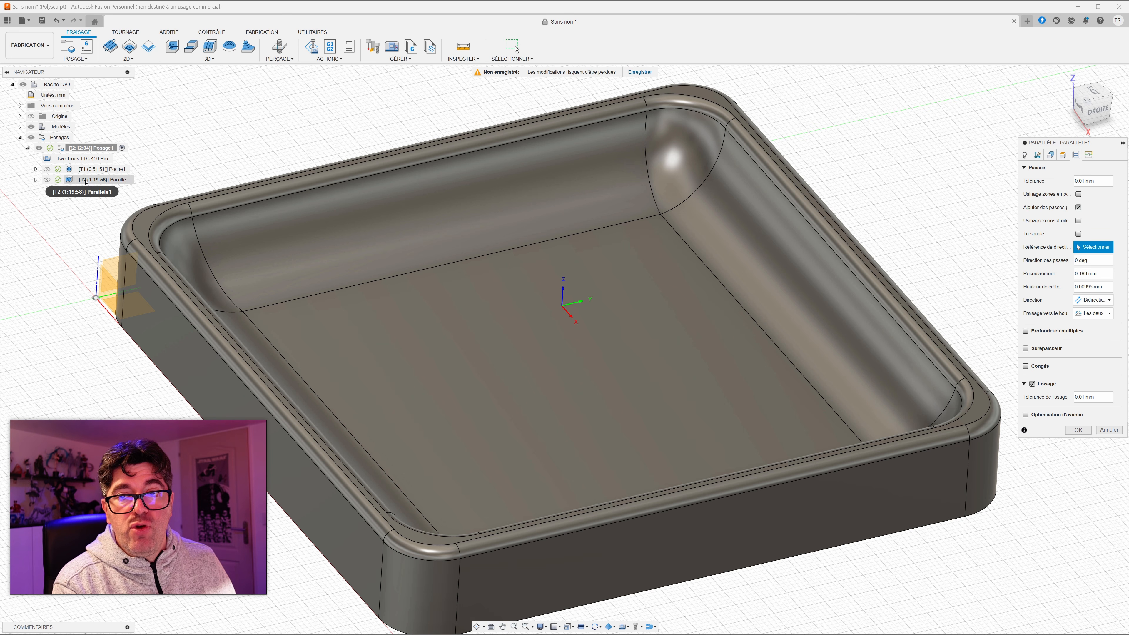
pyautogui.click(1075, 432)
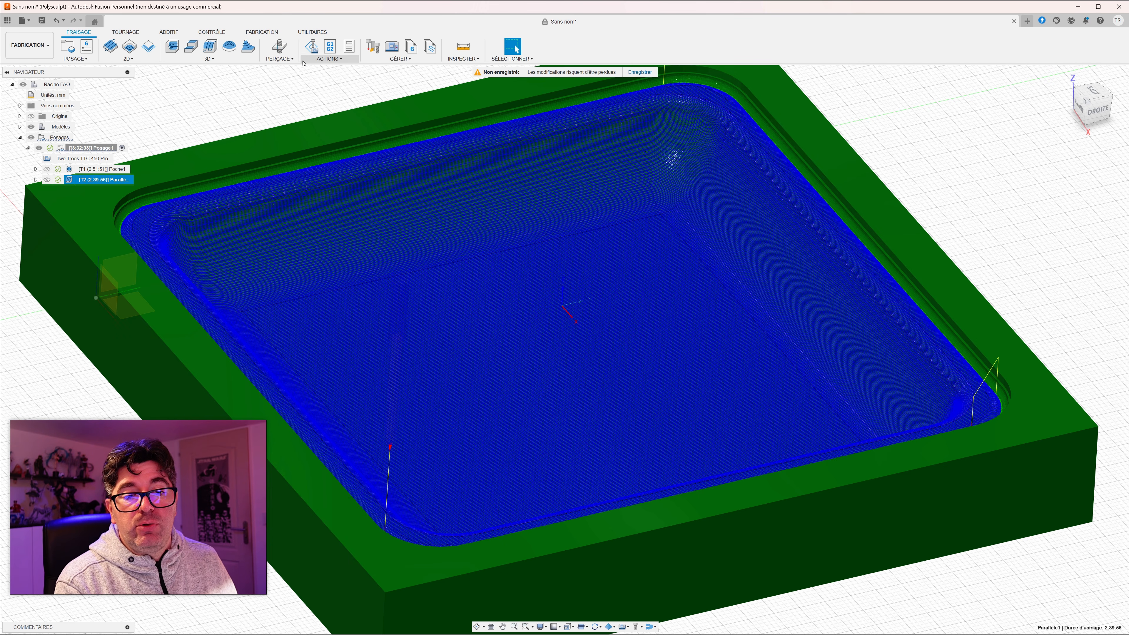
# Step: Simulate the parallel operation with perpendicular passes and jump to near the end of the machining
pyautogui.click(318, 61)
pyautogui.click(331, 73)
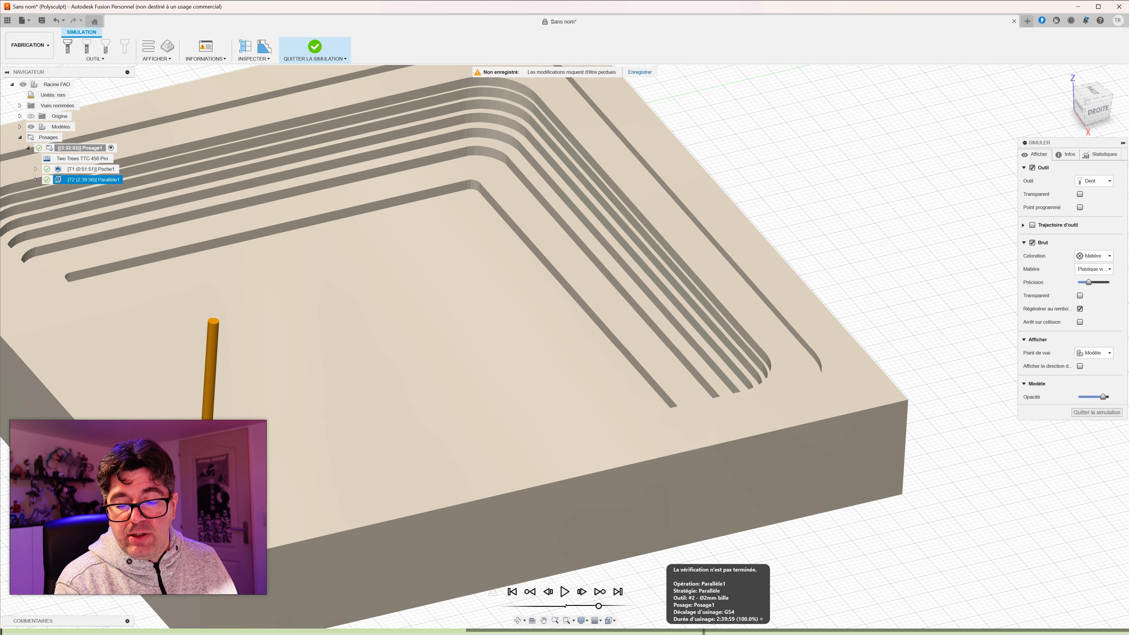
pyautogui.click(1001, 632)
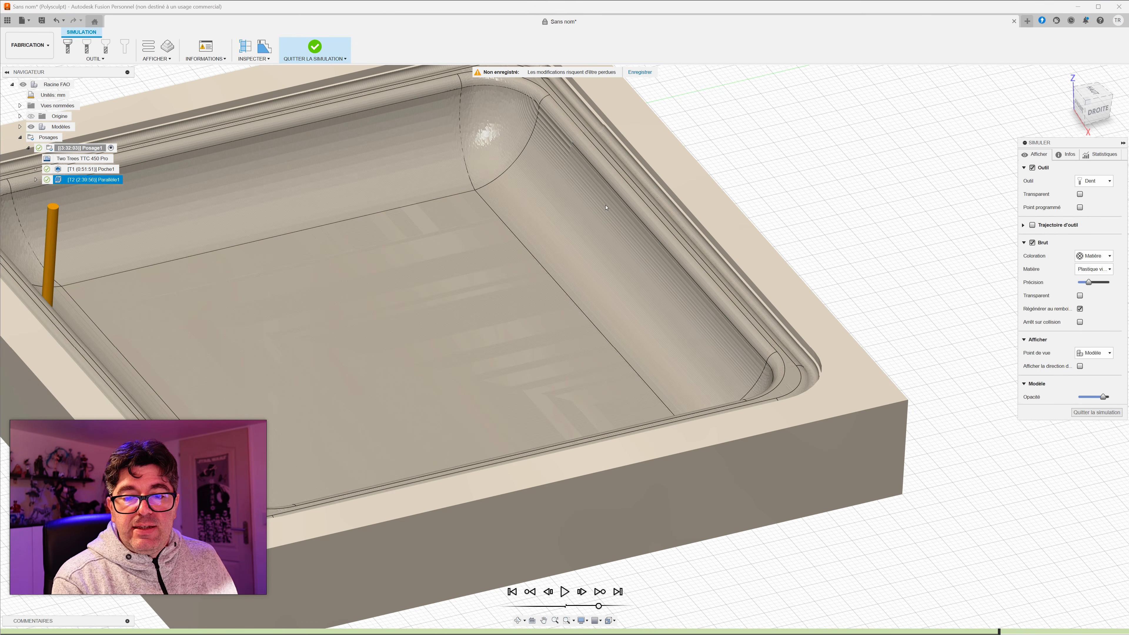
pyautogui.scroll(-3, 561, 187)
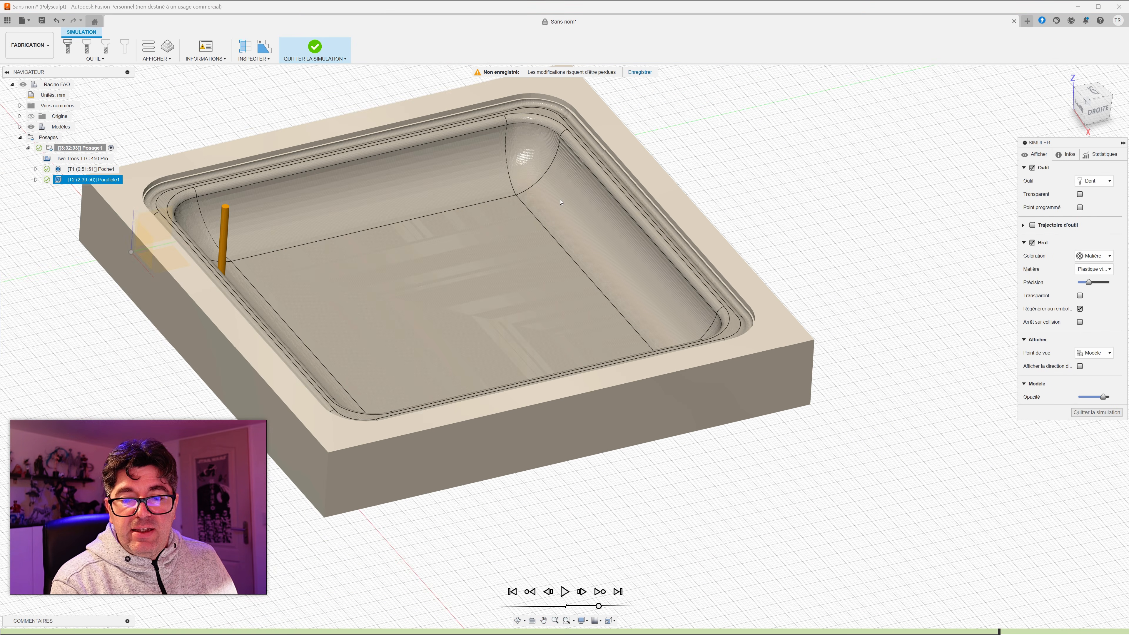
# Step: Compare the surface finish of the adjoining curved walls around the tray's rounded corner, and quit the simulation
pyautogui.scroll(6, 562, 188)
pyautogui.moveTo(562, 187); pyautogui.dragTo(567, 328, button='middle')
pyautogui.scroll(7, 573, 311)
pyautogui.moveTo(631, 258); pyautogui.dragTo(590, 308, button='middle')
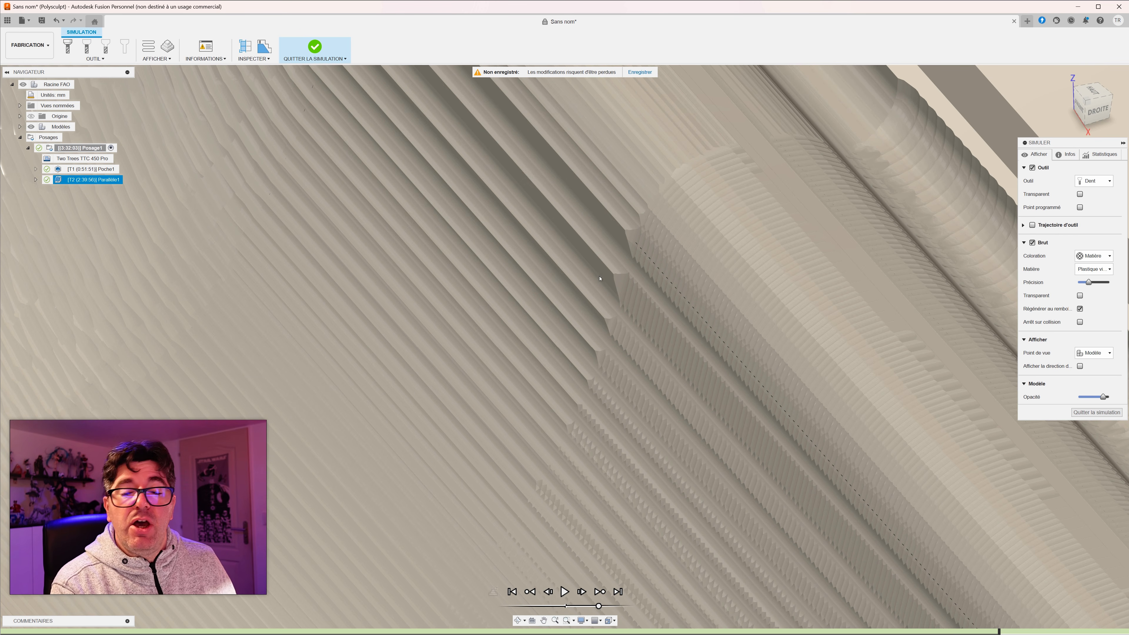
pyautogui.scroll(-10, 599, 278)
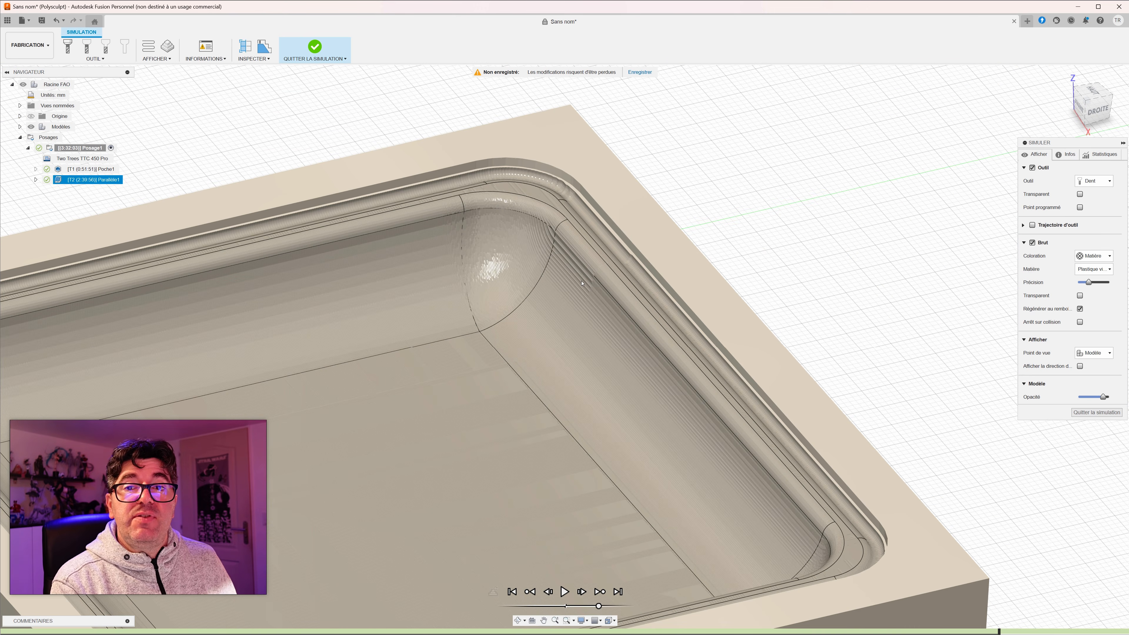
pyautogui.scroll(-5, 565, 280)
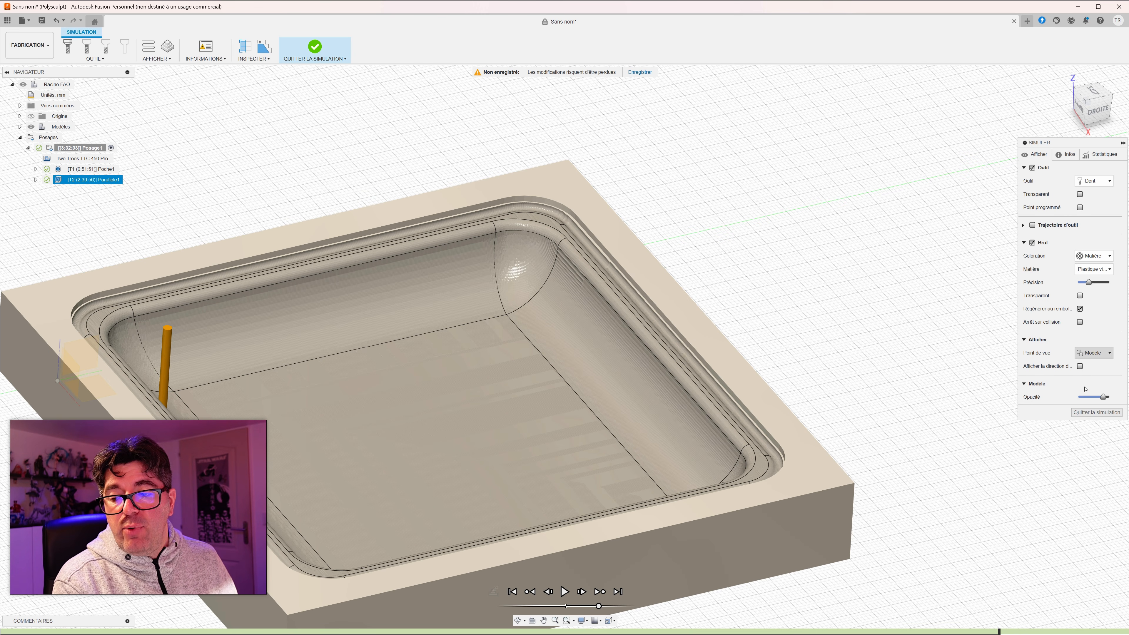
pyautogui.click(1089, 413)
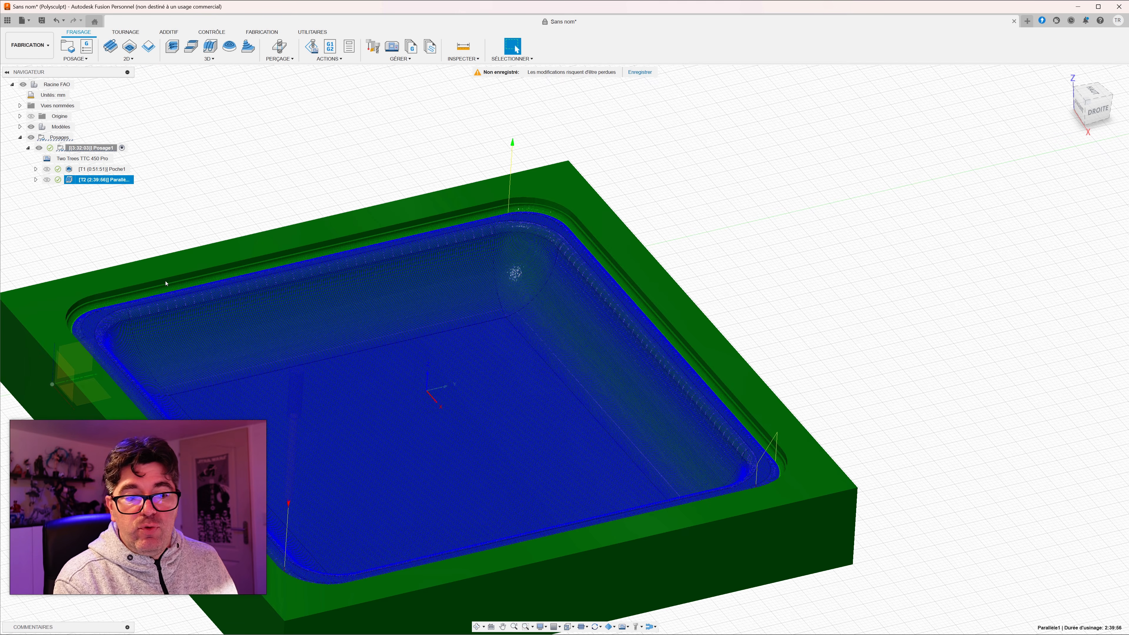
# Step: Edit the parallel operation to remove the perpendicular passes and regenerate its toolpath
pyautogui.doubleClick(100, 179)
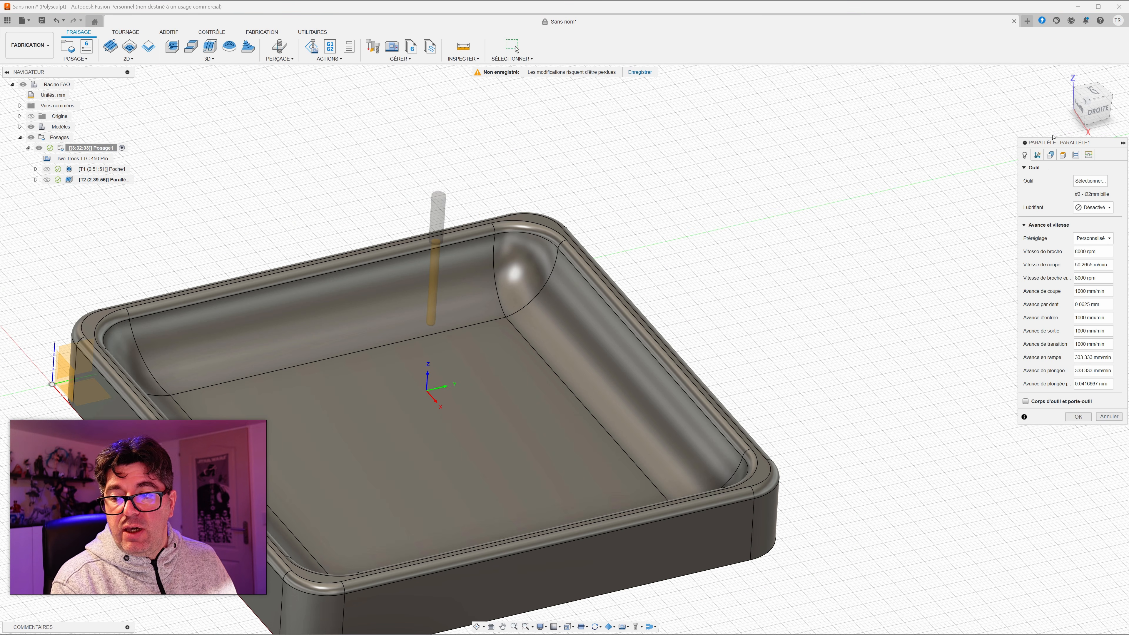
pyautogui.click(1075, 155)
pyautogui.click(1078, 208)
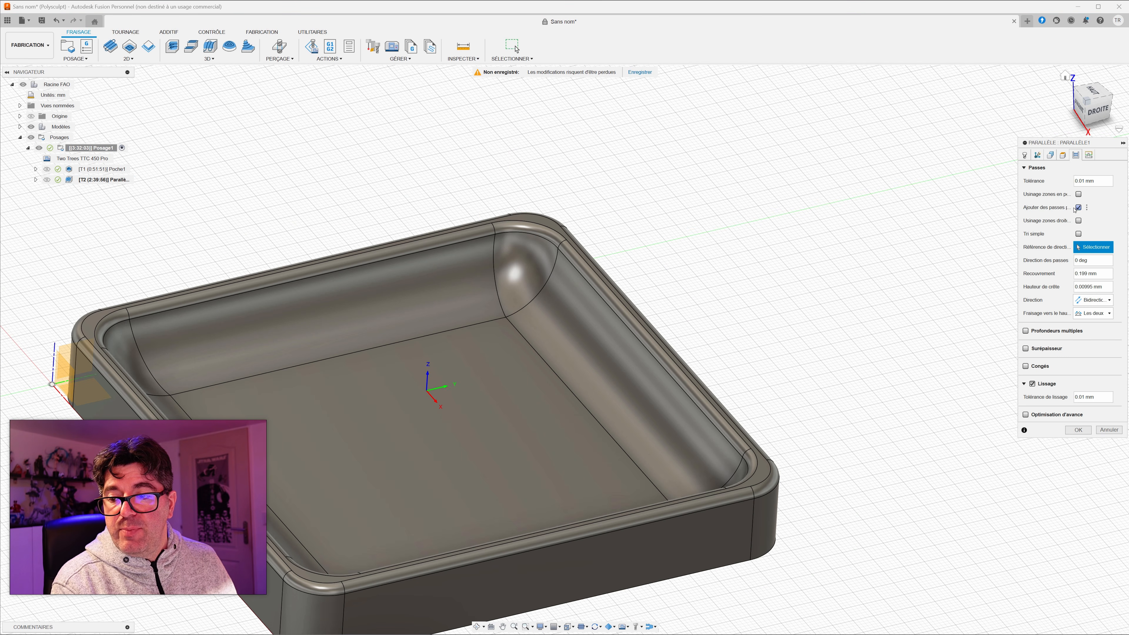
pyautogui.click(1078, 208)
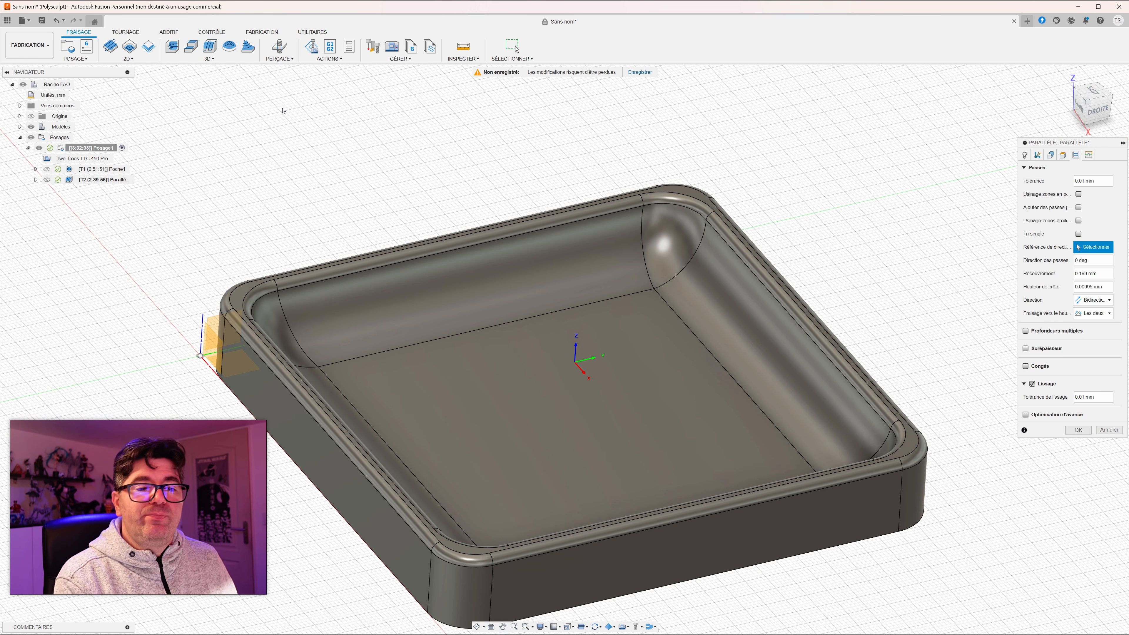
pyautogui.click(1078, 430)
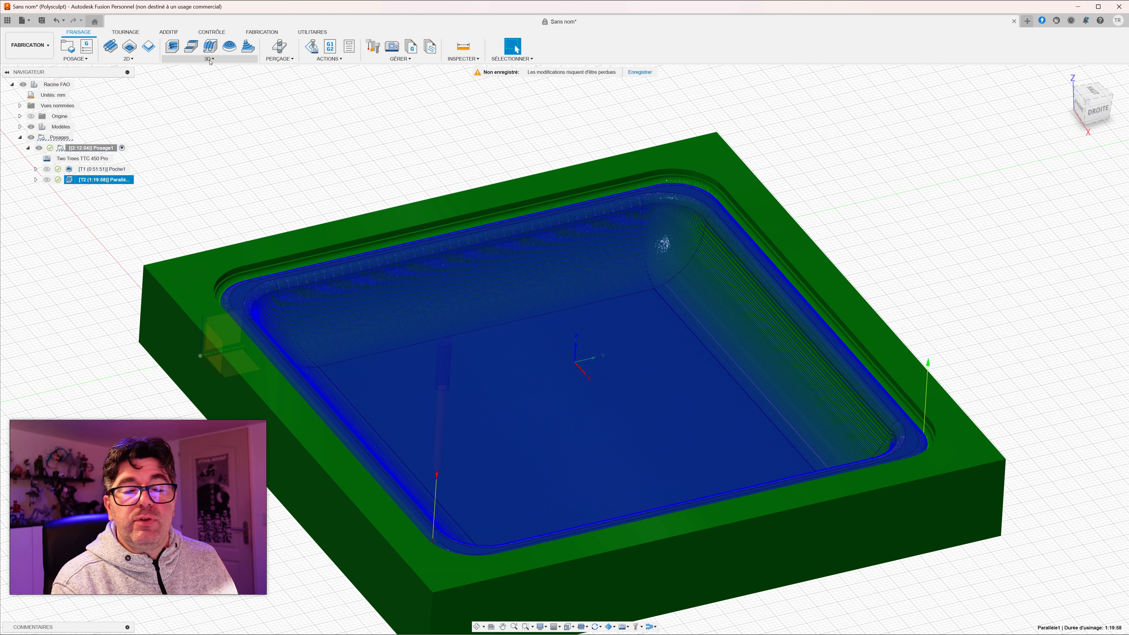
# Step: Review the available 3D milling strategies and examine the parallel toolpath on the tray's floor and curved walls
pyautogui.click(210, 59)
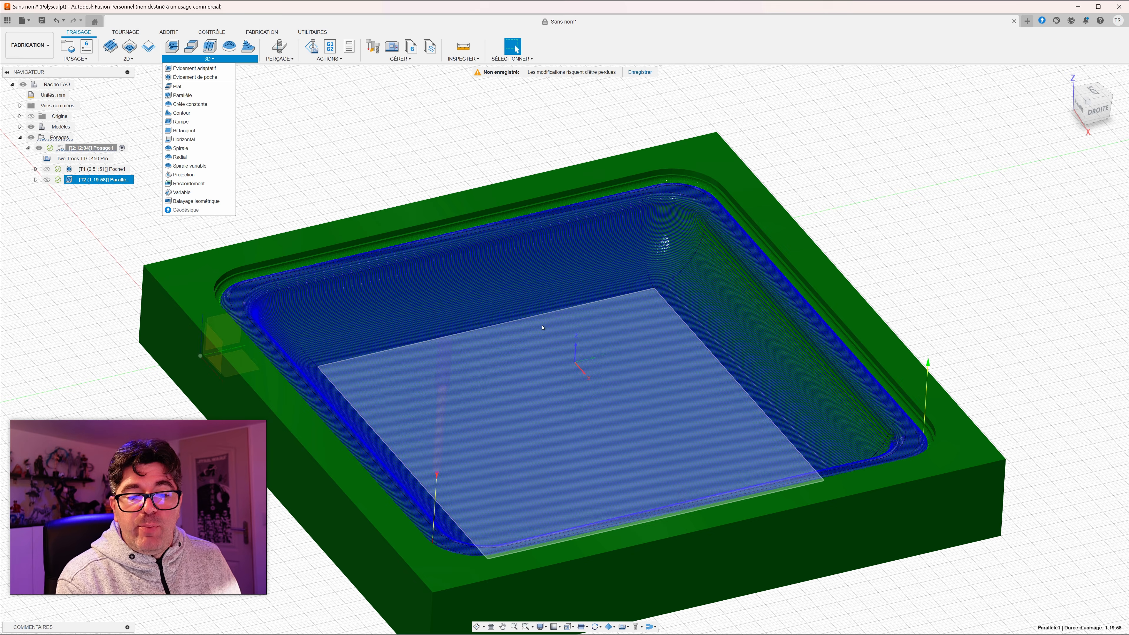
pyautogui.scroll(-3, 748, 356)
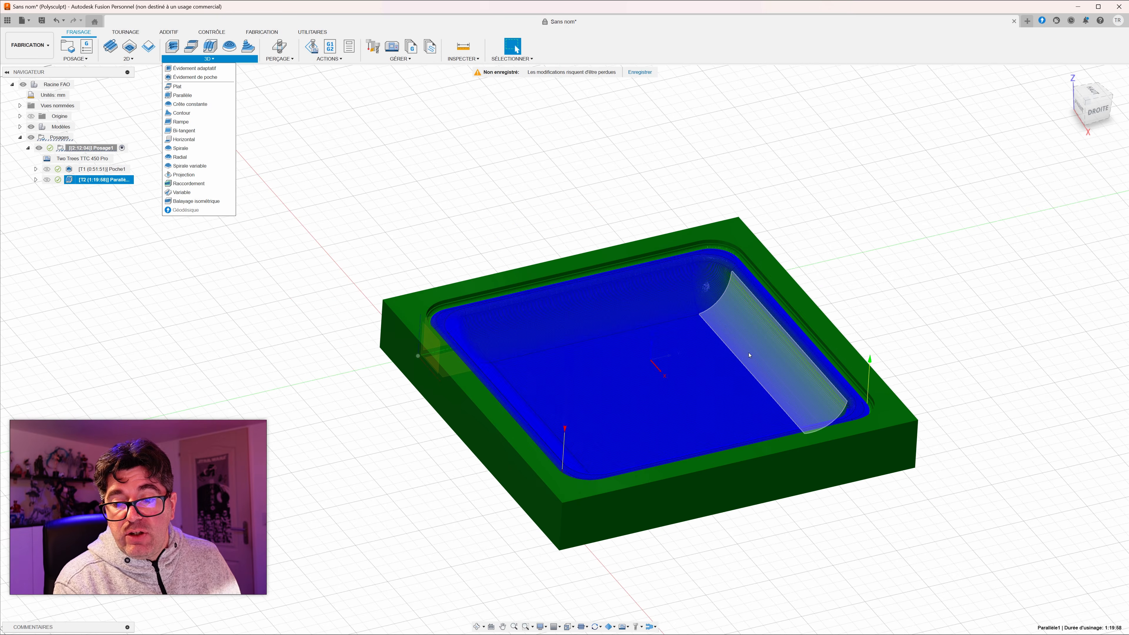
pyautogui.scroll(5, 678, 352)
pyautogui.scroll(2, 677, 351)
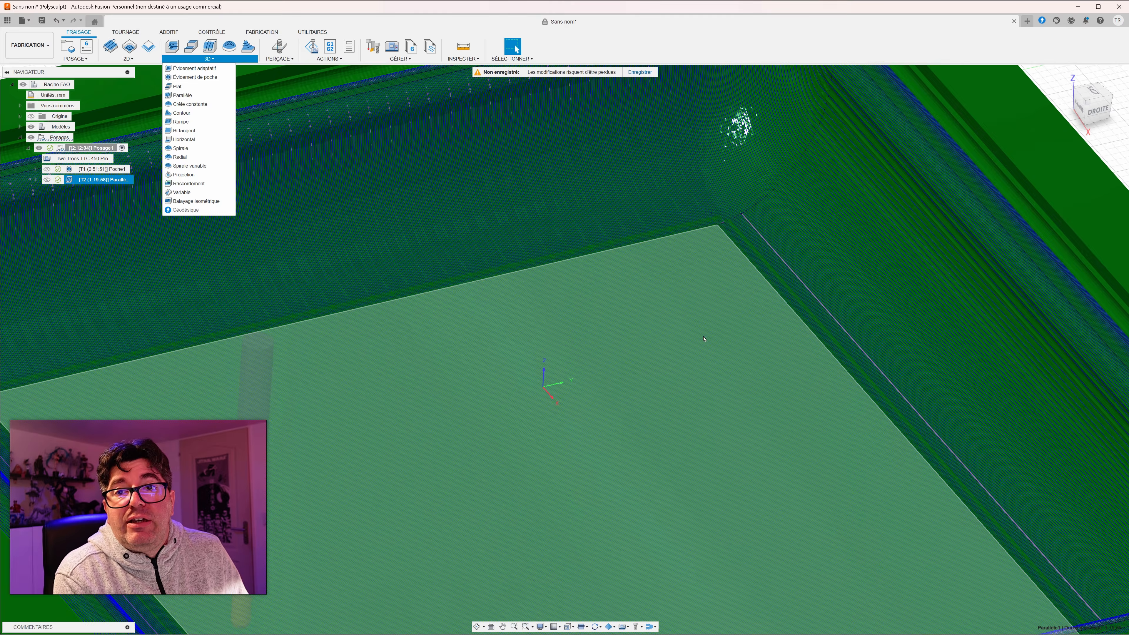
pyautogui.scroll(-5, 667, 332)
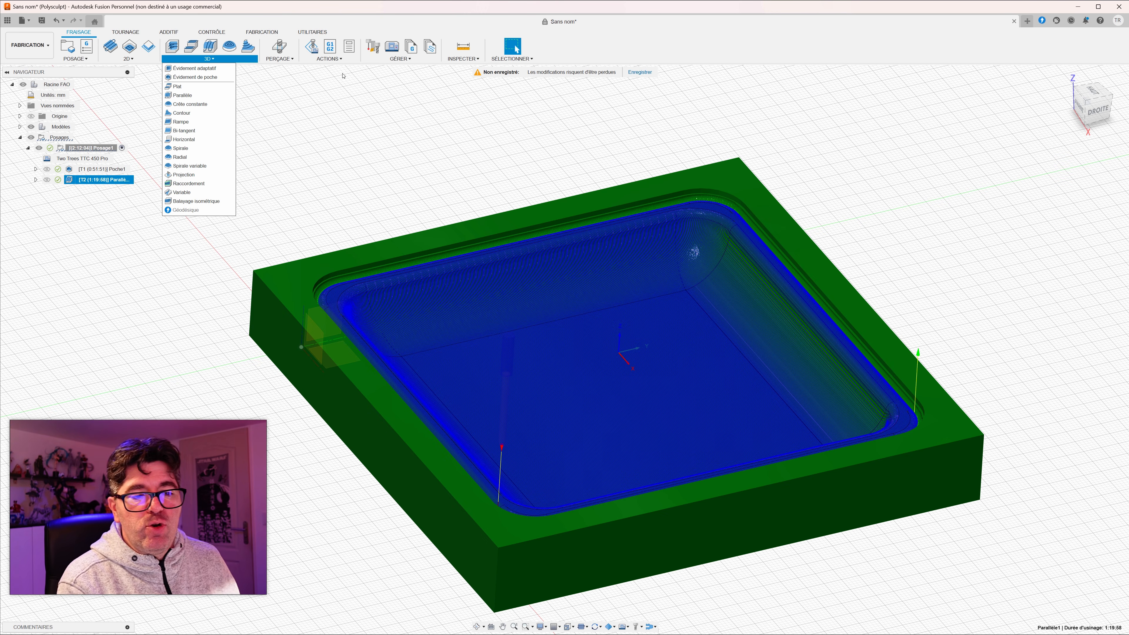
pyautogui.click(283, 140)
pyautogui.moveTo(249, 160)
pyautogui.keyDown('shift'); pyautogui.mouseDown(button='middle')
pyautogui.moveTo(221, 119)
pyautogui.moveTo(270, 156)
pyautogui.moveTo(221, 151)
pyautogui.moveTo(233, 141)
pyautogui.moveTo(244, 152)
pyautogui.mouseUp(button='middle'); pyautogui.keyUp('shift')
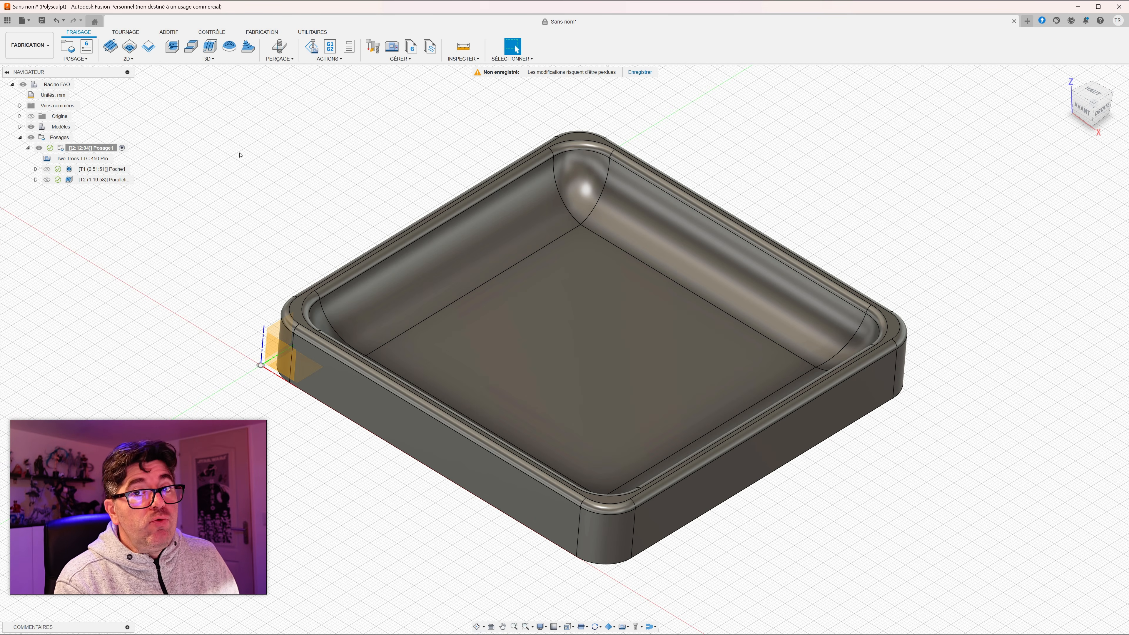
pyautogui.moveTo(176, 186); pyautogui.dragTo(224, 201, button='middle')
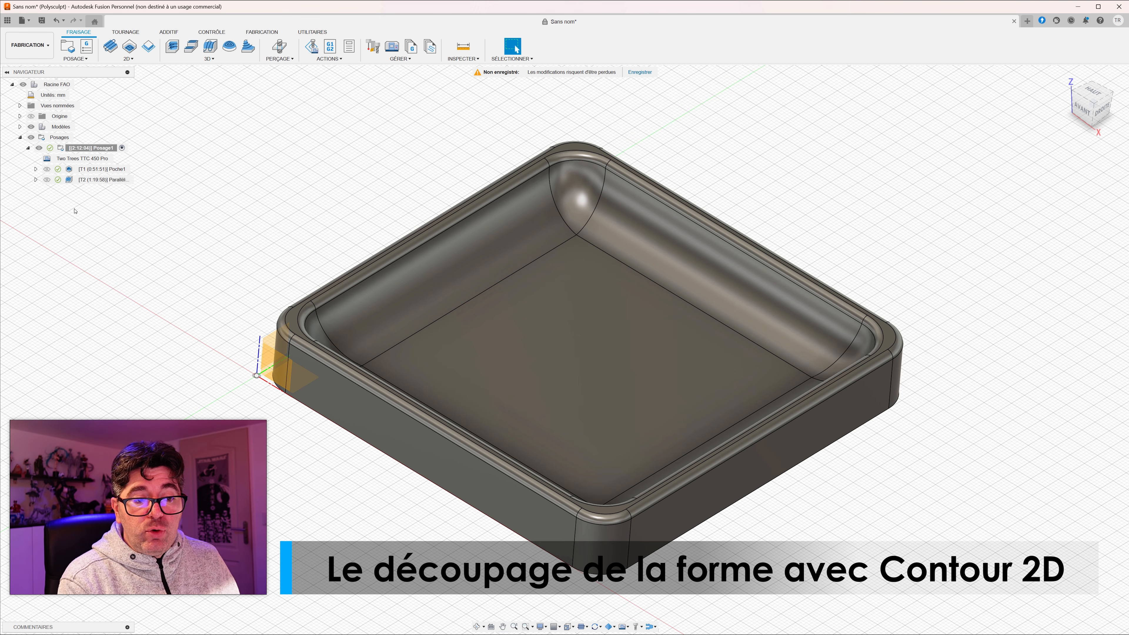
# Step: Review the setup's stock around the tray and the toolpaths of the pocket roughing and parallel finishing operations
pyautogui.click(82, 158)
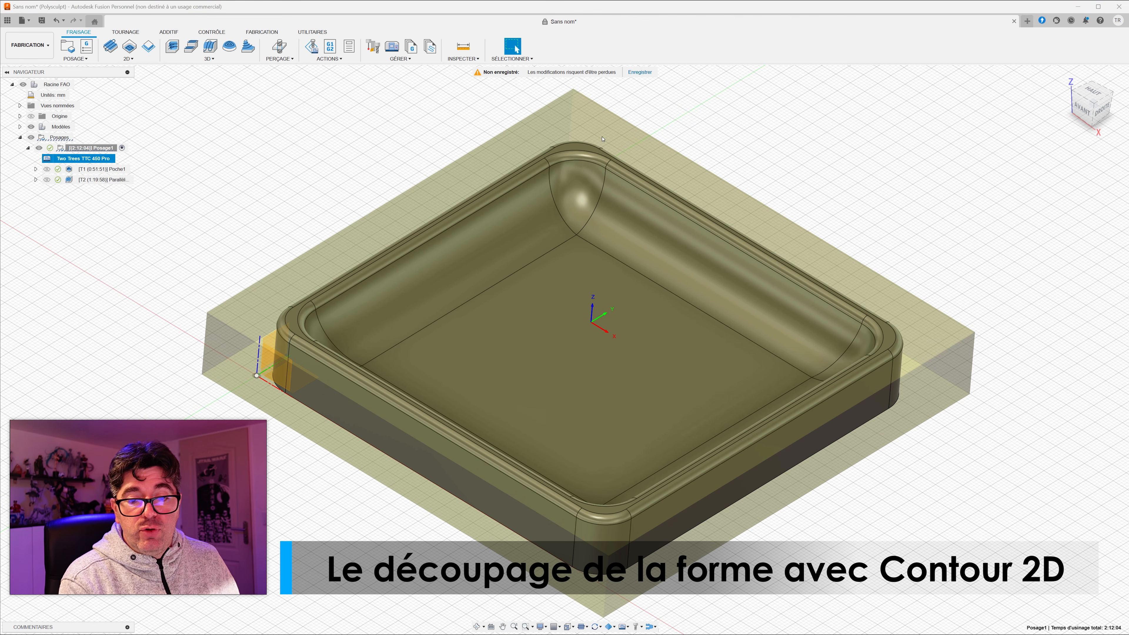
pyautogui.click(67, 169)
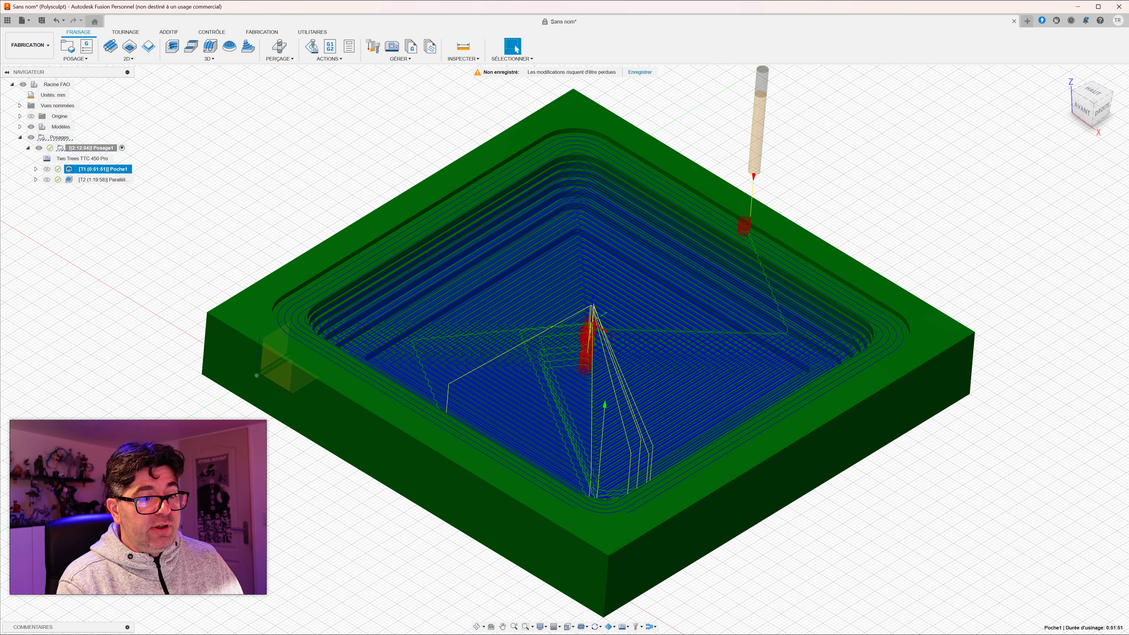
pyautogui.click(74, 182)
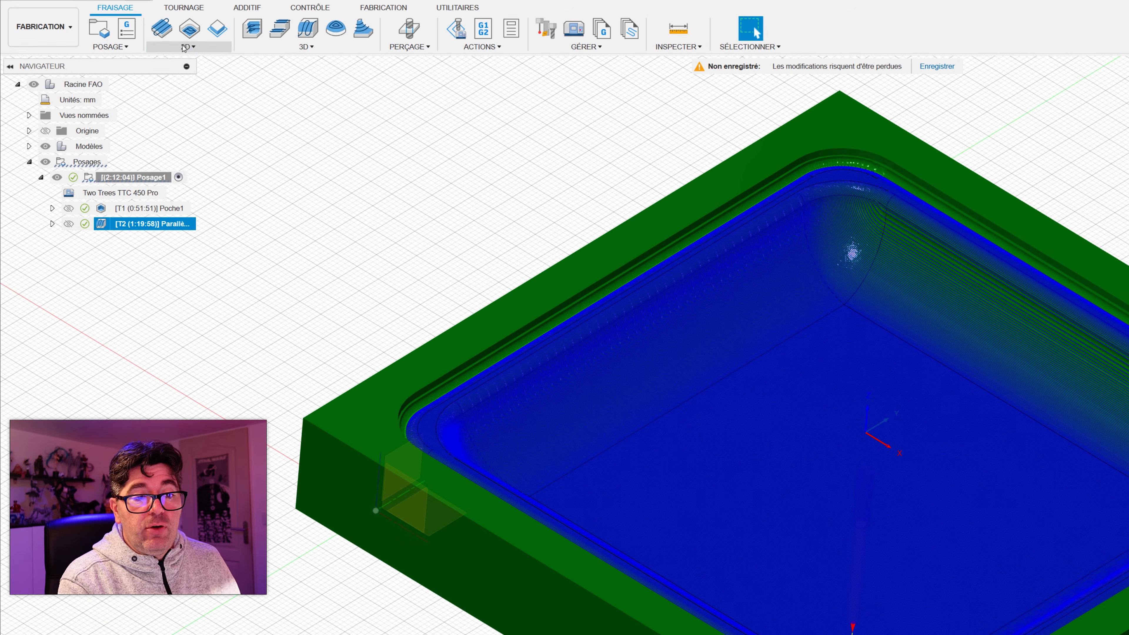
# Step: Create a 2D Contour operation using the Ø3.175mm (25mm Flute End Mill) from the Example Tools library
pyautogui.click(129, 59)
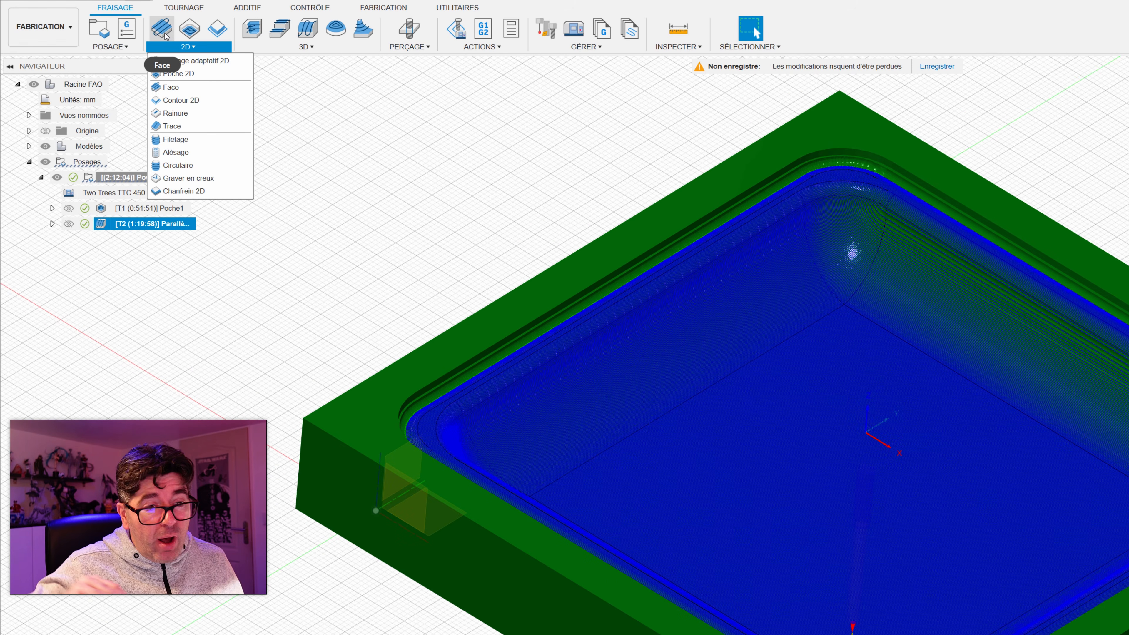
pyautogui.click(186, 100)
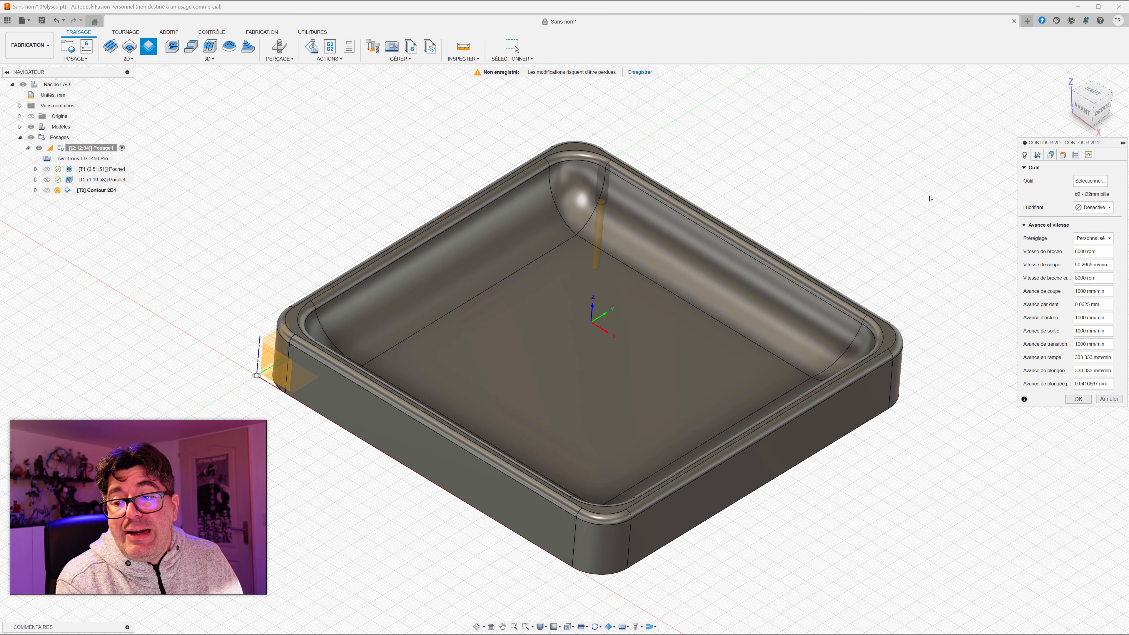
pyautogui.click(1090, 180)
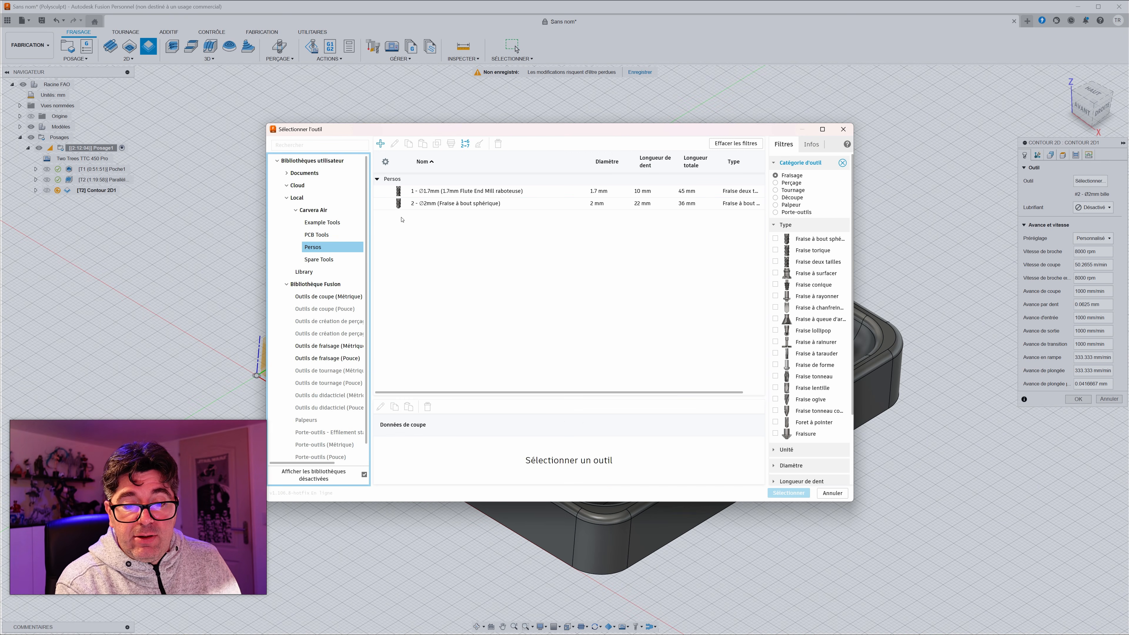
pyautogui.click(322, 222)
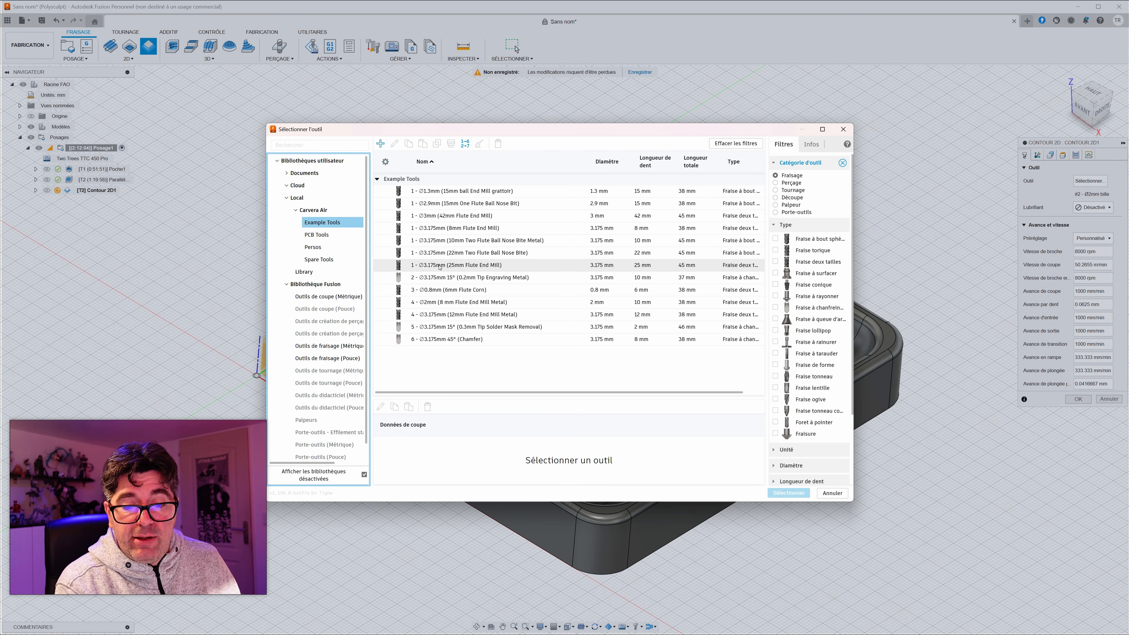
pyautogui.click(428, 265)
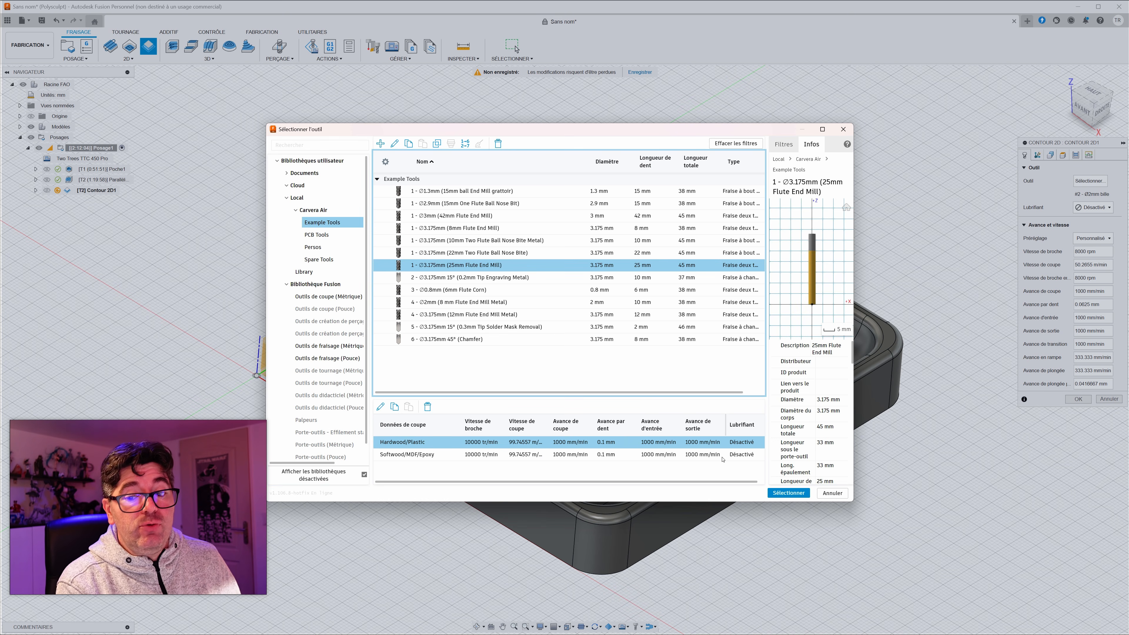
pyautogui.click(789, 493)
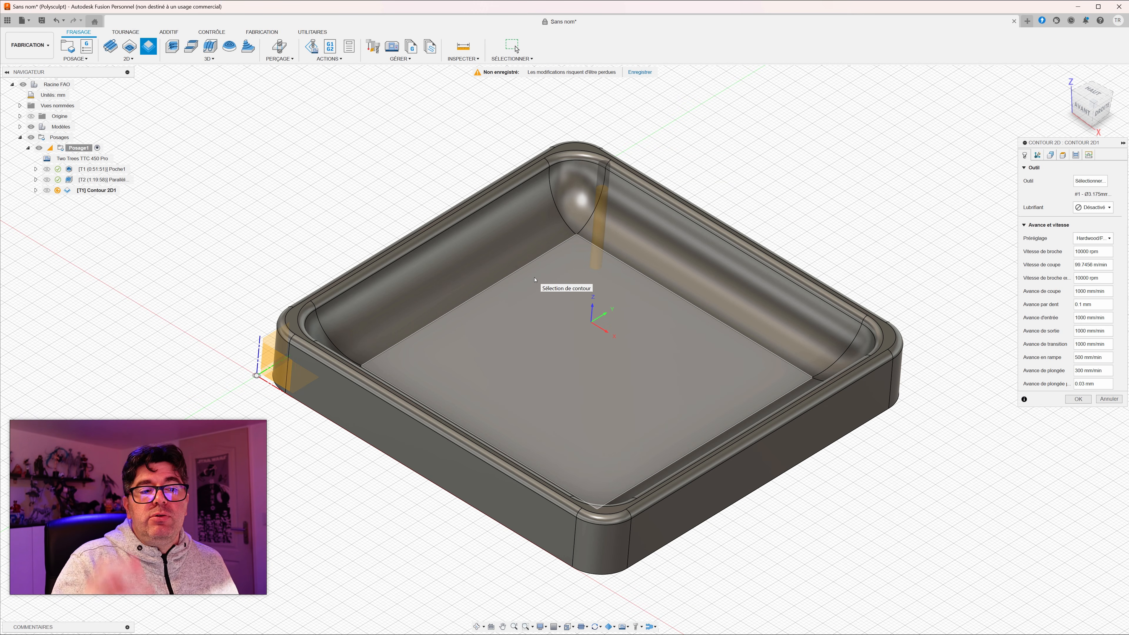
# Step: Set the 2D contour operation's spindle speed to 8000 rpm
pyautogui.click(1092, 238)
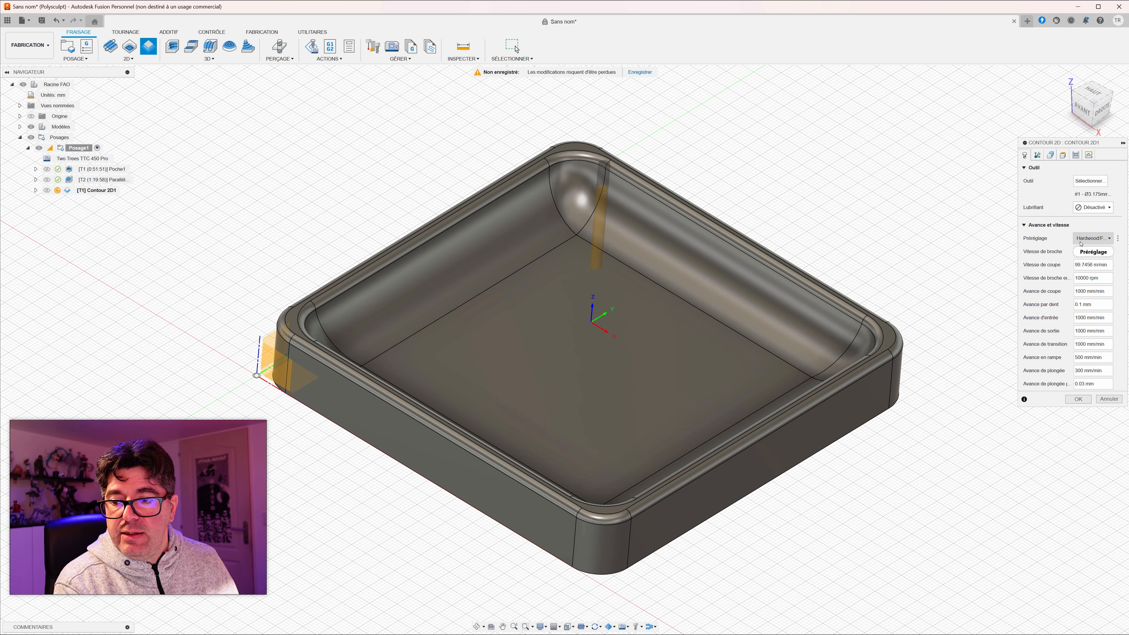
pyautogui.click(1081, 254)
pyautogui.moveTo(1082, 252); pyautogui.dragTo(1044, 252)
pyautogui.write('8')
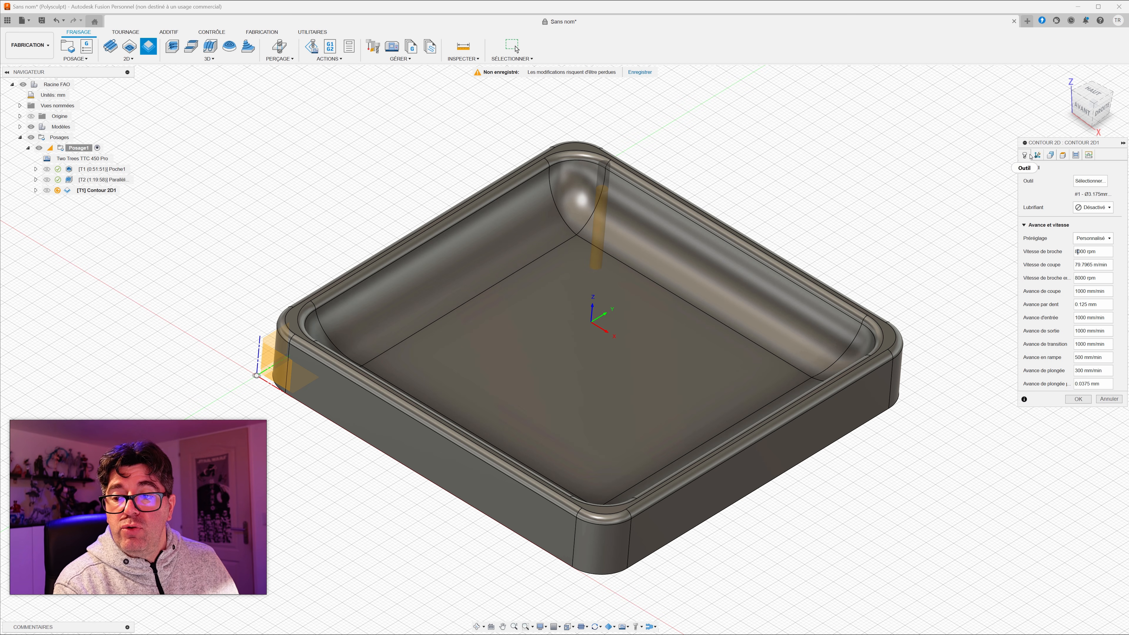
# Step: Select the tray's closed bottom outer edge as the contour, check its direction arrow from below, and leave the machining side outside
pyautogui.click(1050, 155)
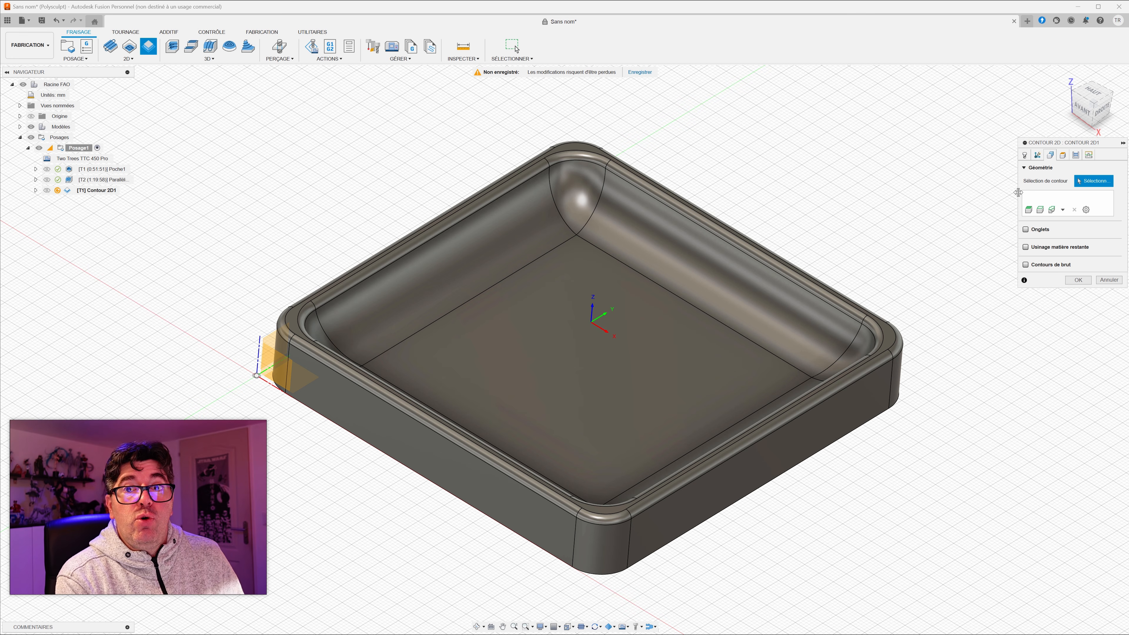
pyautogui.click(876, 420)
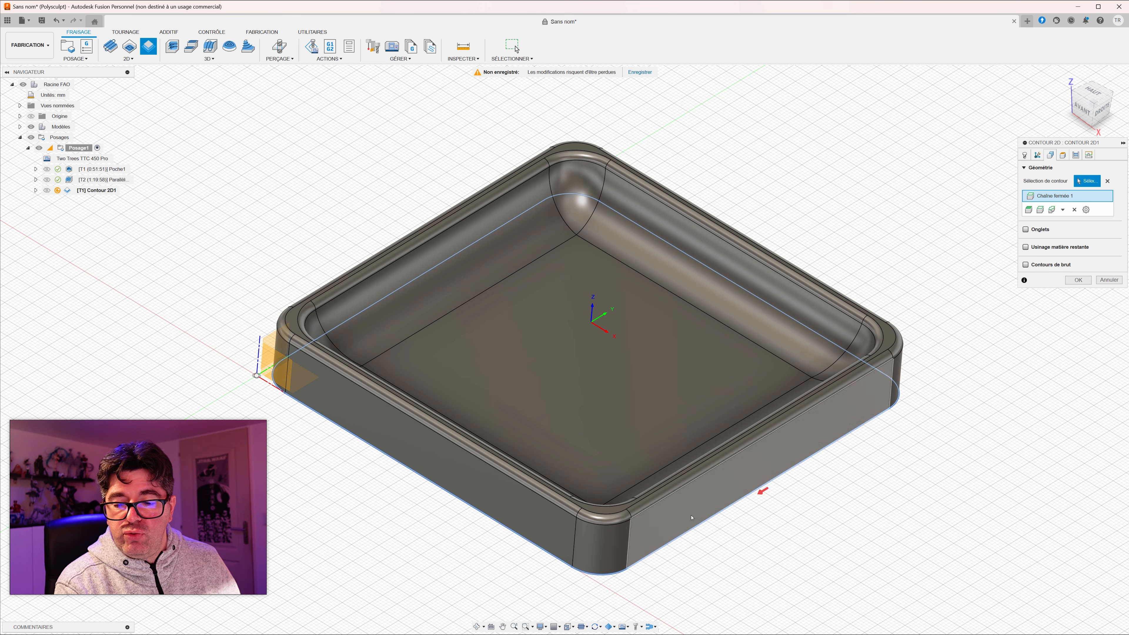
pyautogui.click(762, 492)
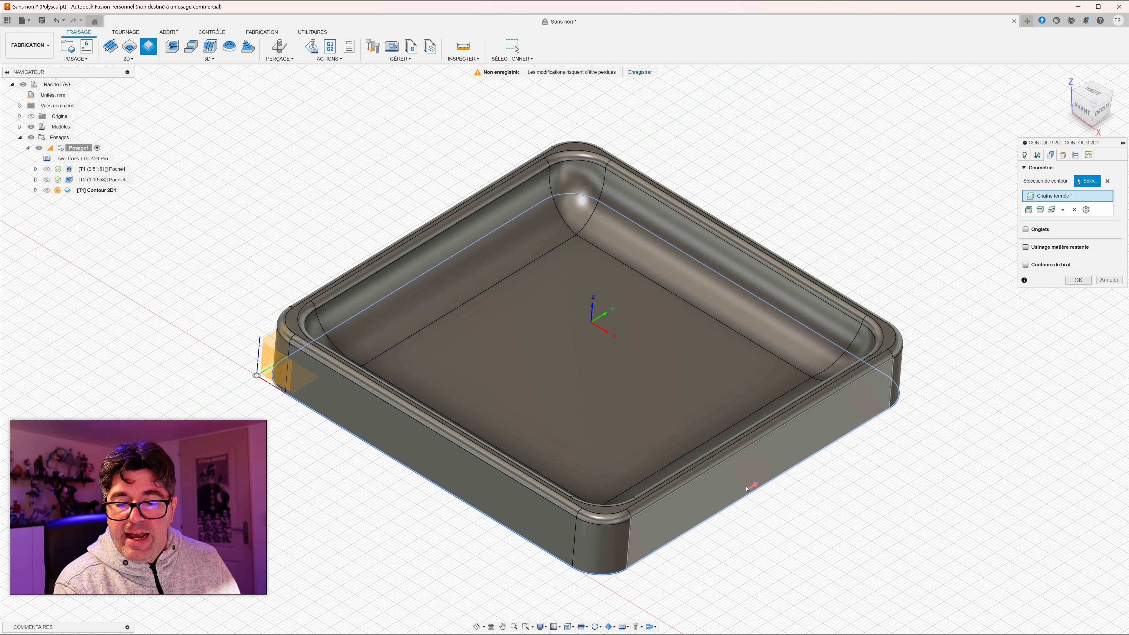
pyautogui.click(757, 485)
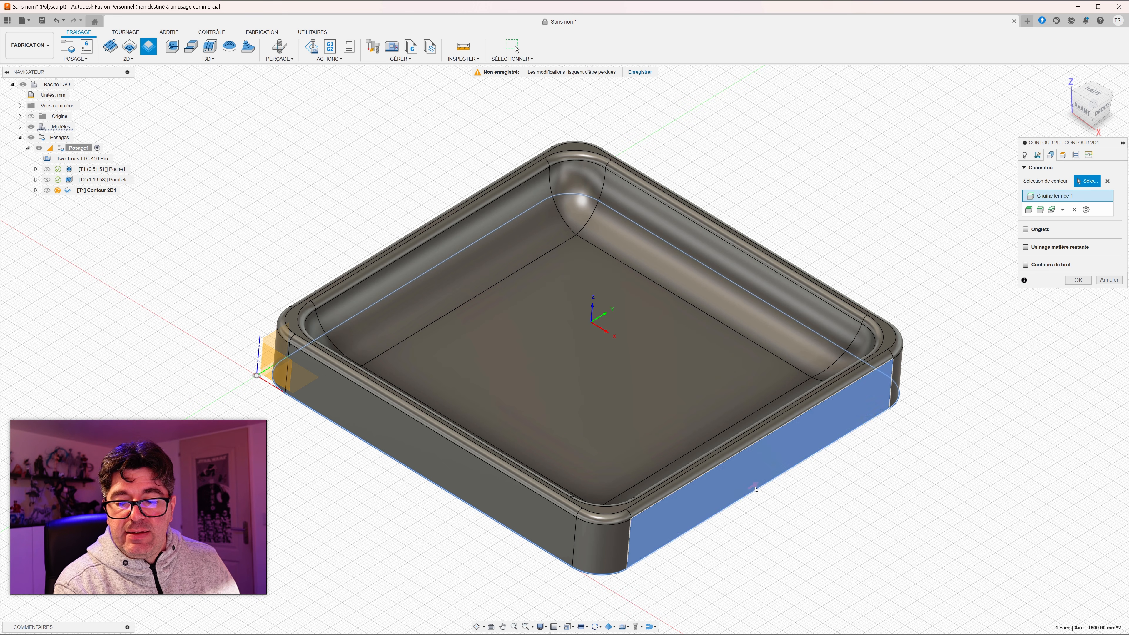
pyautogui.keyDown('shift'); pyautogui.moveTo(758, 486); pyautogui.dragTo(702, 275, button='middle'); pyautogui.keyUp('shift')
pyautogui.click(711, 267)
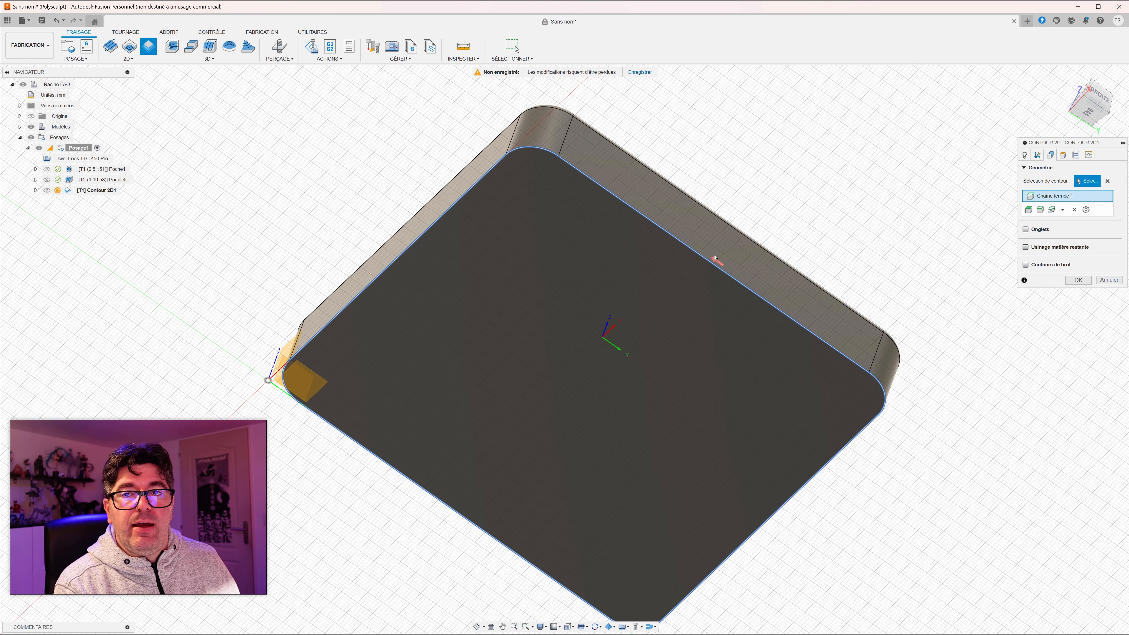
pyautogui.keyDown('shift'); pyautogui.moveTo(960, 231); pyautogui.dragTo(943, 302, button='middle'); pyautogui.keyUp('shift')
pyautogui.moveTo(926, 388); pyautogui.dragTo(907, 326, button='middle')
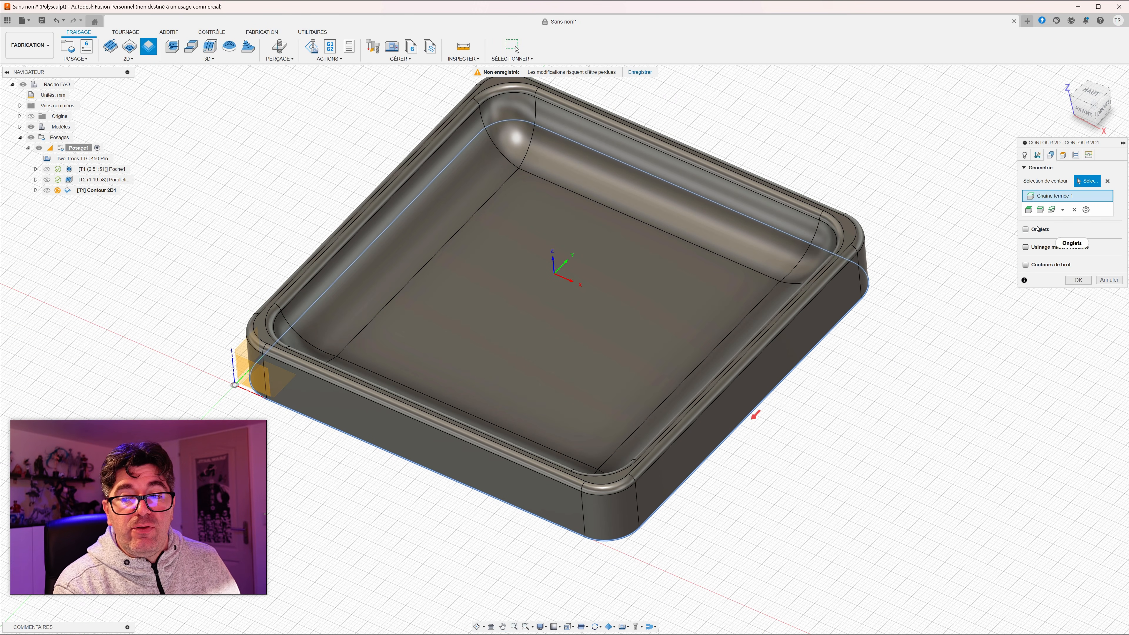
# Step: Enable multiple depths for the 2D contour with a maximum roughing stepdown of 1 mm
pyautogui.click(1064, 157)
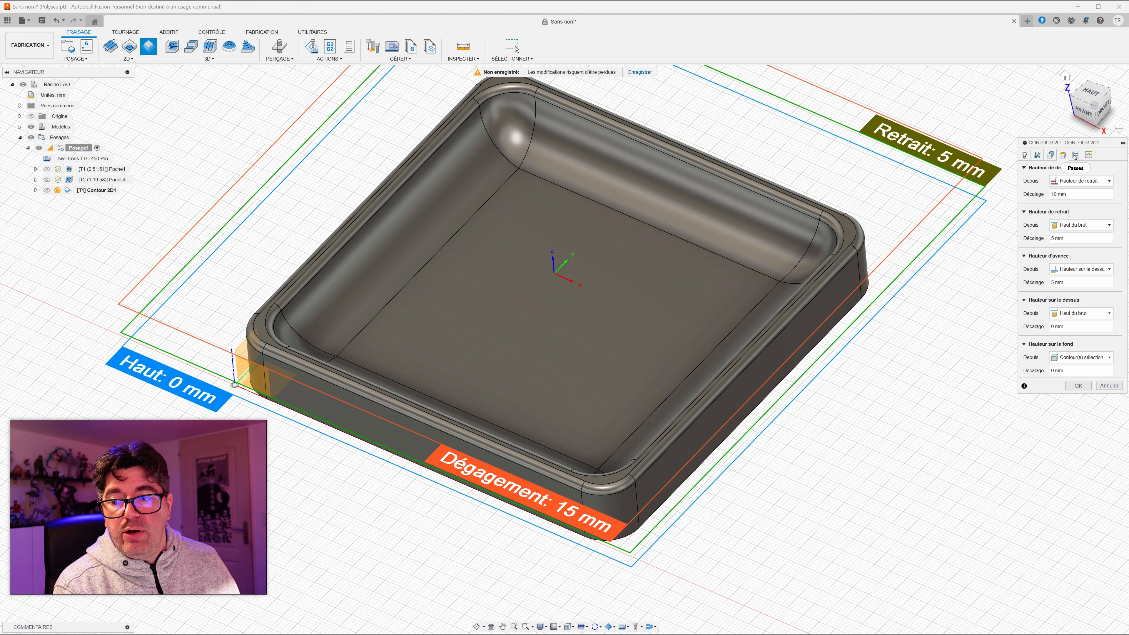
pyautogui.click(1076, 155)
pyautogui.moveTo(941, 292); pyautogui.dragTo(879, 350, button='middle')
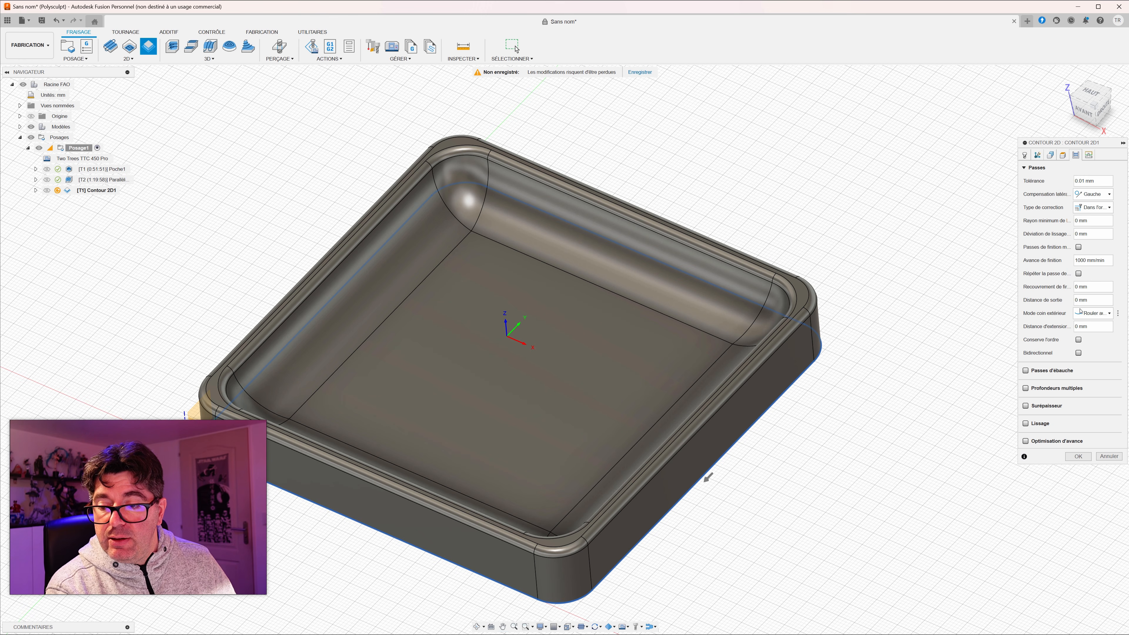
pyautogui.click(1026, 388)
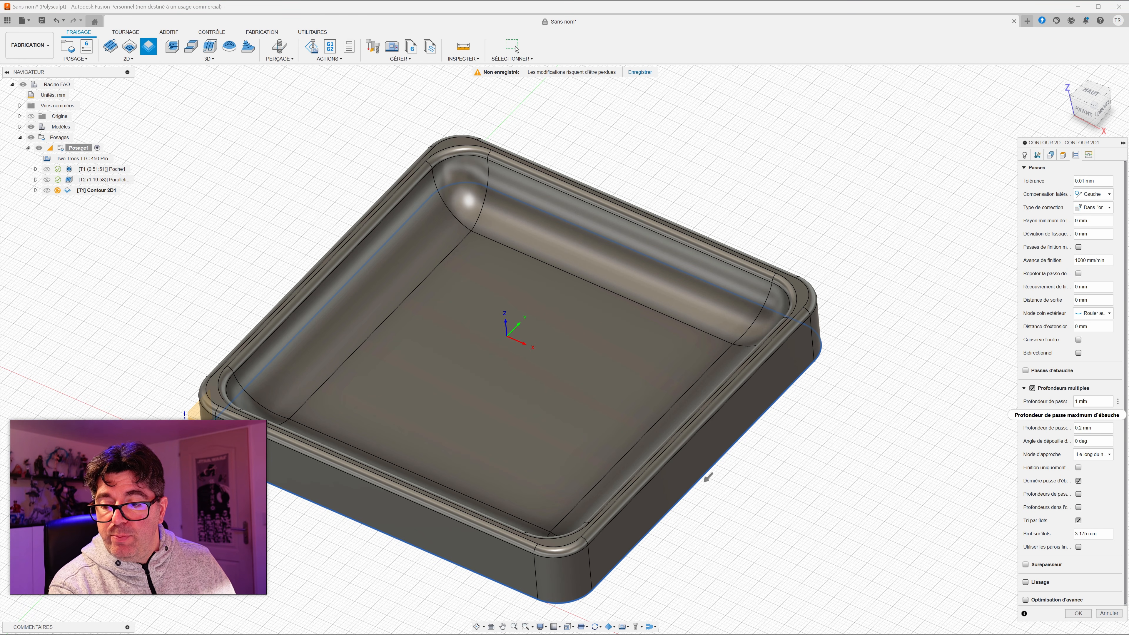
pyautogui.moveTo(1083, 401)
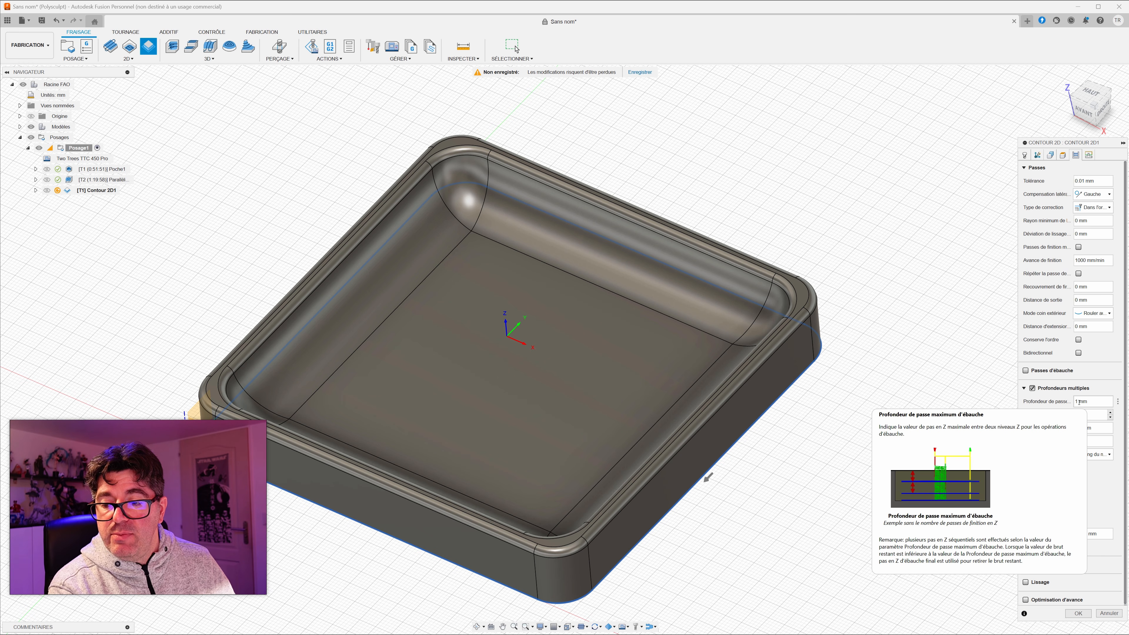
pyautogui.moveTo(1078, 403); pyautogui.dragTo(1071, 406)
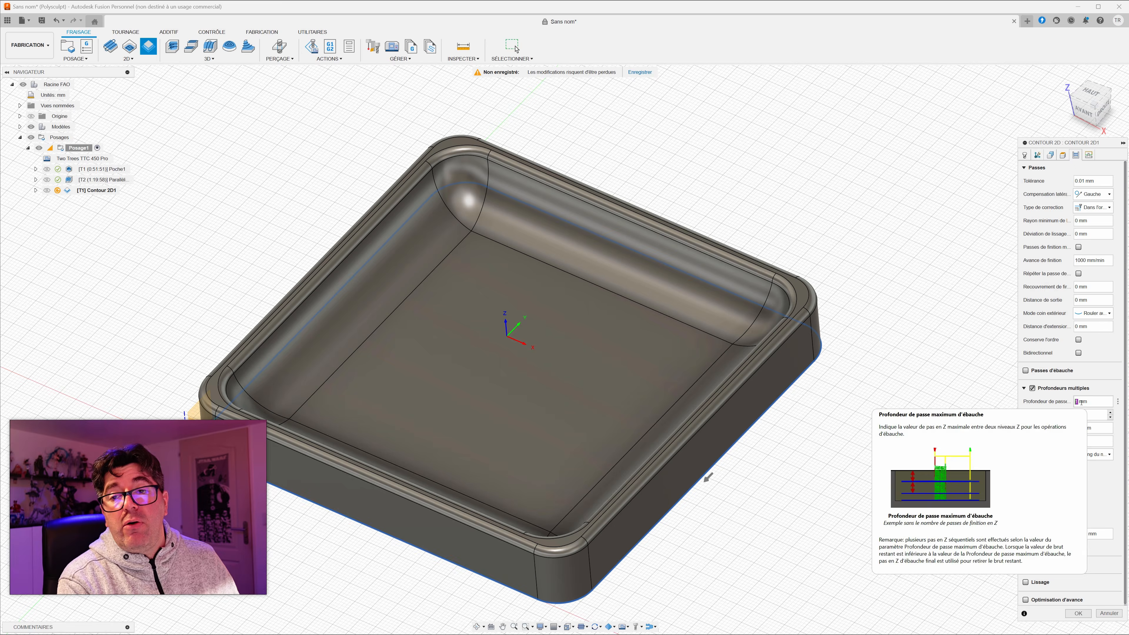
# Step: Enable smoothing with a 0.01 mm tolerance and generate the 2D contour toolpath
pyautogui.click(1078, 467)
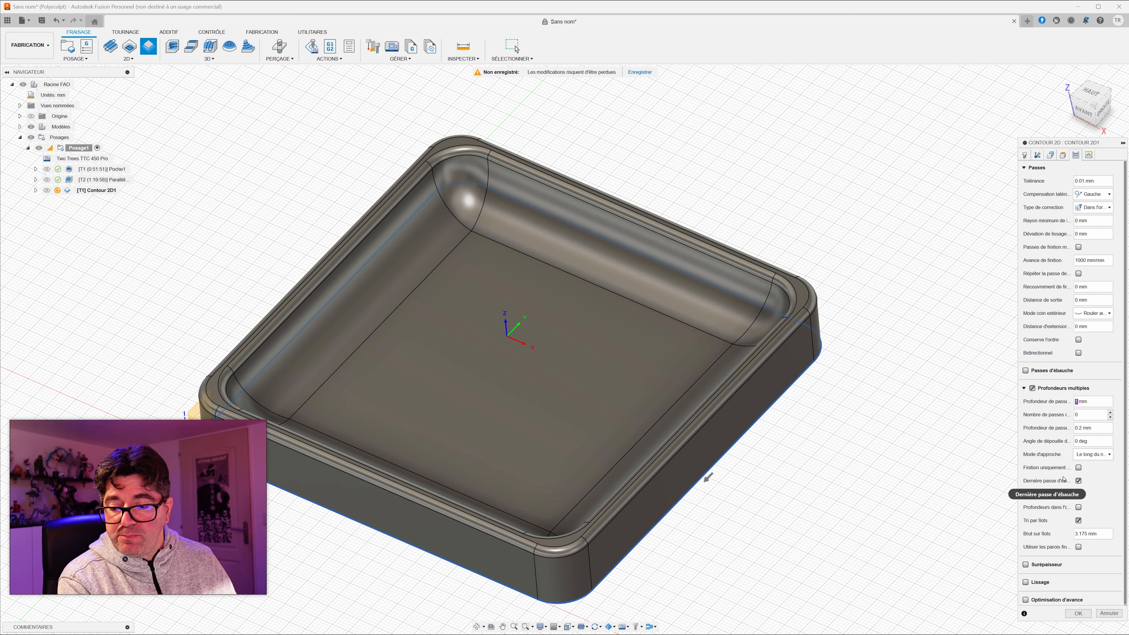
pyautogui.click(1025, 582)
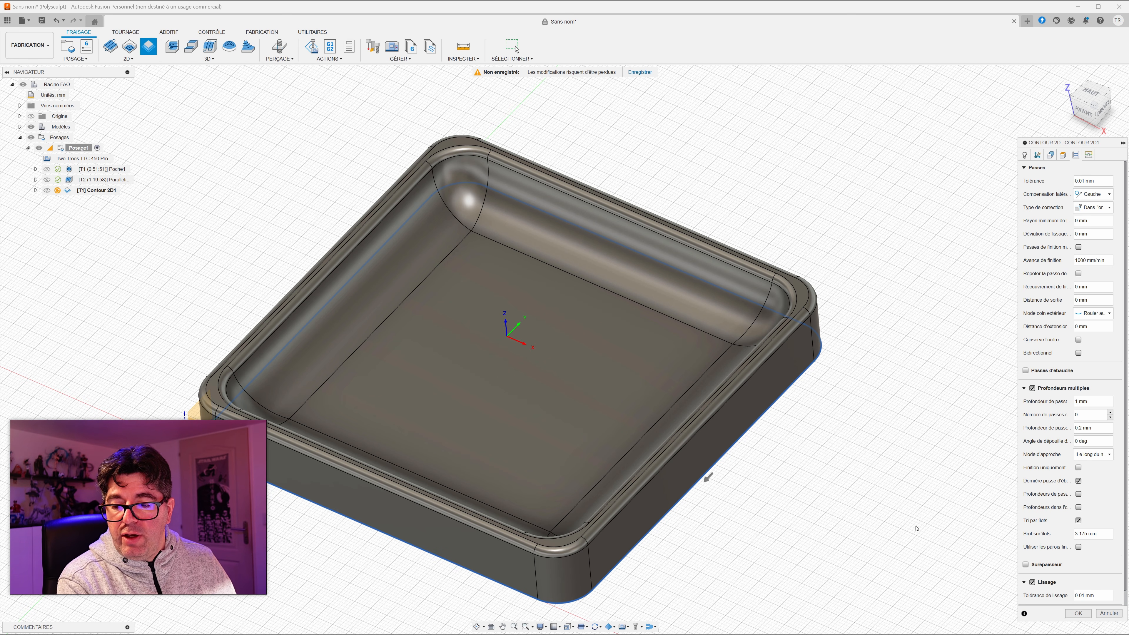
pyautogui.click(1076, 614)
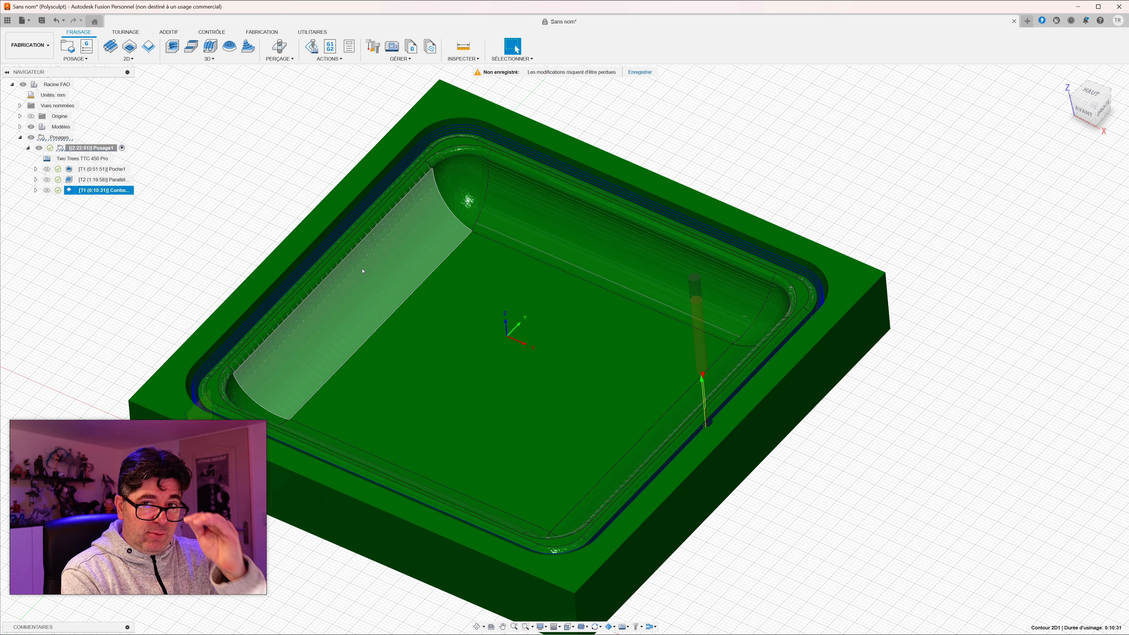
# Step: Edit the 2D contour operation to enable rectangular tabs positioned by distance along the selected outer edge, then regenerate its toolpath
pyautogui.keyDown('shift'); pyautogui.moveTo(431, 311); pyautogui.dragTo(434, 345, button='middle'); pyautogui.keyUp('shift')
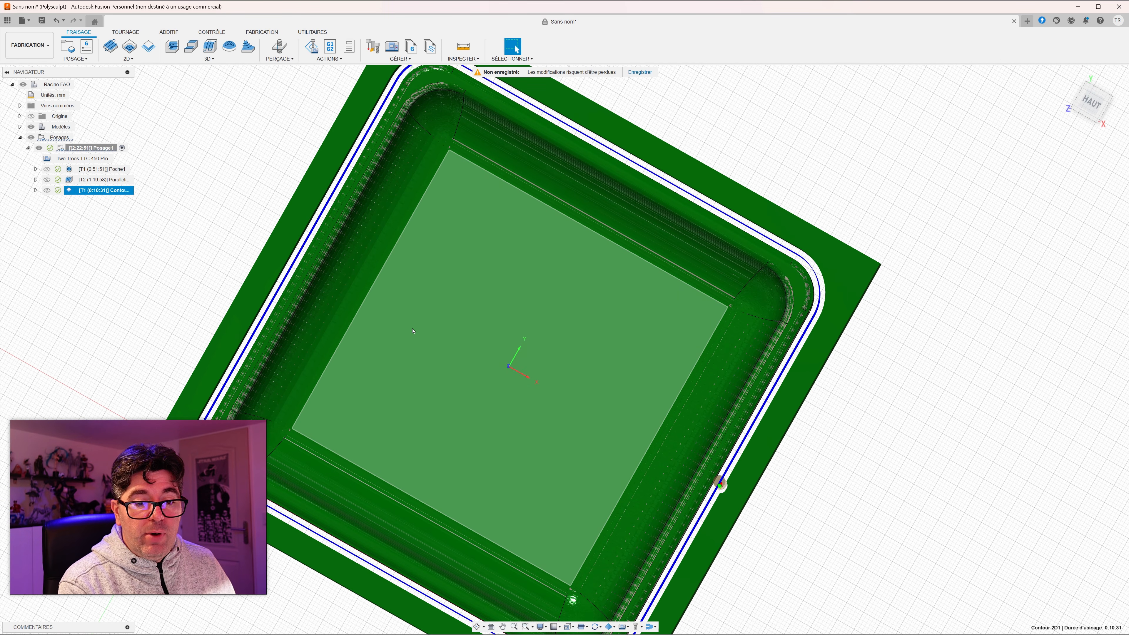
pyautogui.press('Escape')
pyautogui.keyDown('shift'); pyautogui.moveTo(222, 574); pyautogui.dragTo(208, 394, button='middle'); pyautogui.keyUp('shift')
pyautogui.keyDown('shift'); pyautogui.moveTo(293, 414); pyautogui.dragTo(264, 446, button='middle'); pyautogui.keyUp('shift')
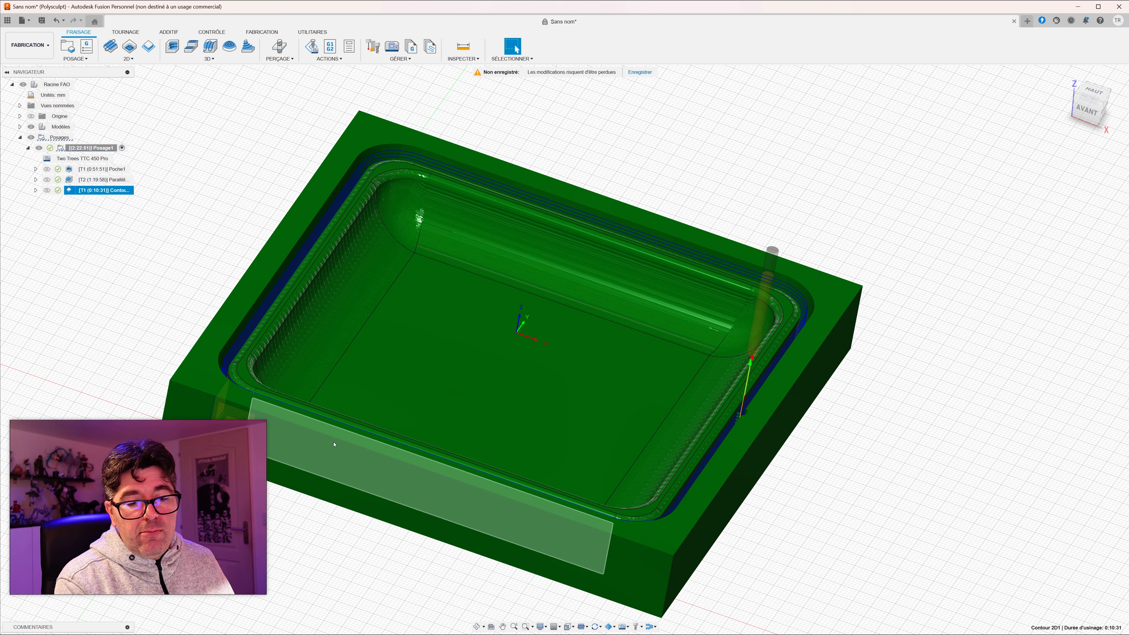
pyautogui.moveTo(361, 446)
pyautogui.keyDown('shift'); pyautogui.mouseDown(button='middle')
pyautogui.moveTo(351, 496)
pyautogui.moveTo(359, 445)
pyautogui.mouseUp(button='middle'); pyautogui.keyUp('shift')
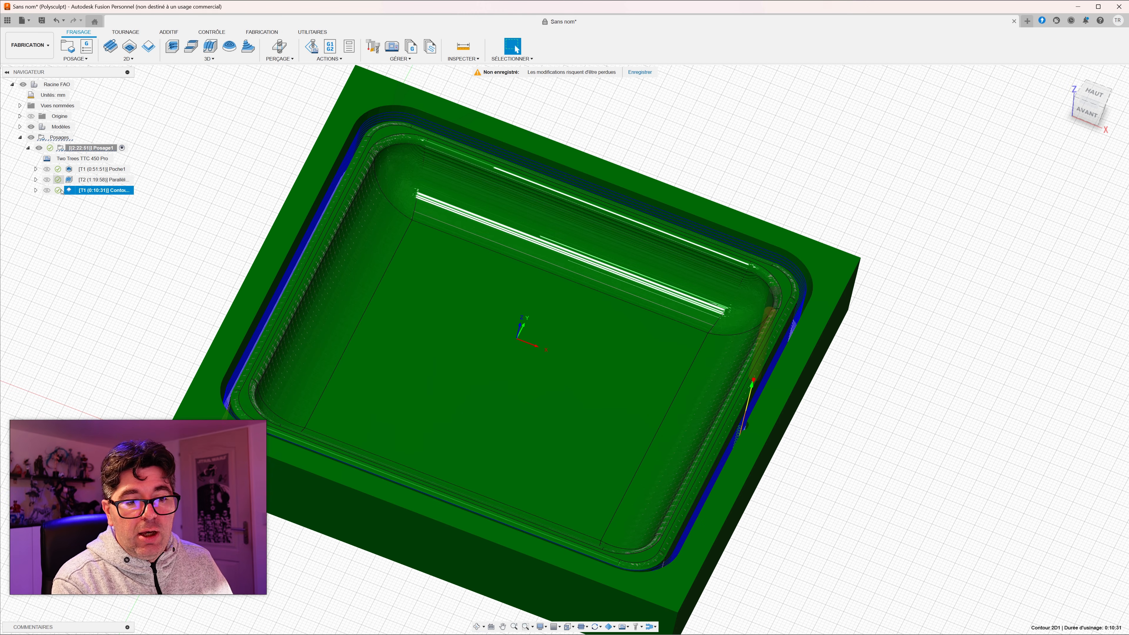
pyautogui.doubleClick(71, 191)
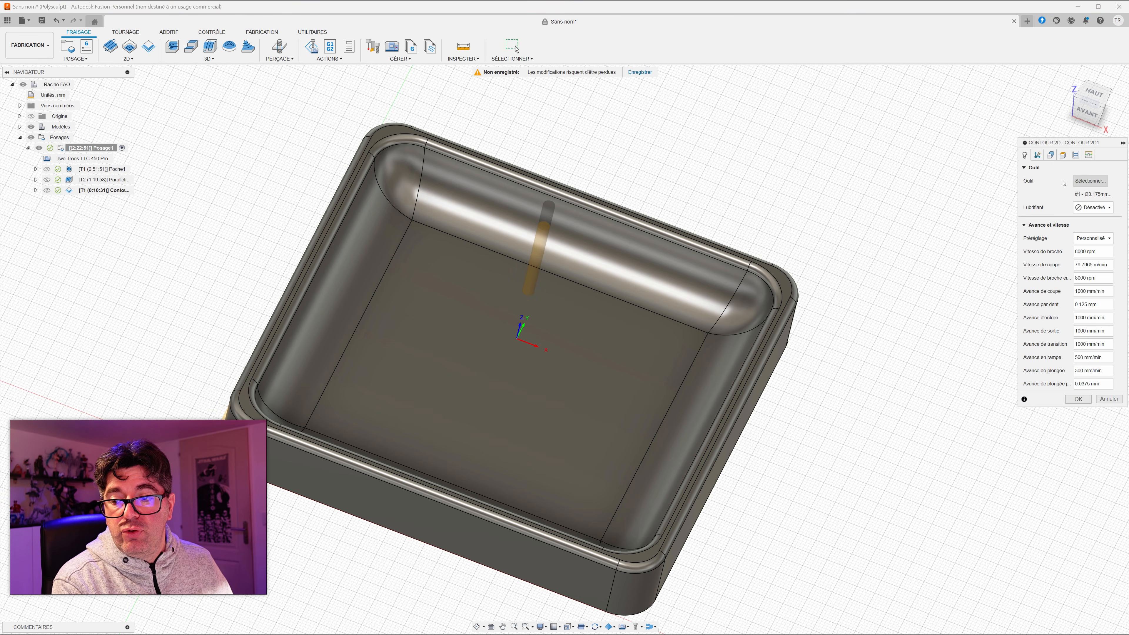
pyautogui.click(1050, 155)
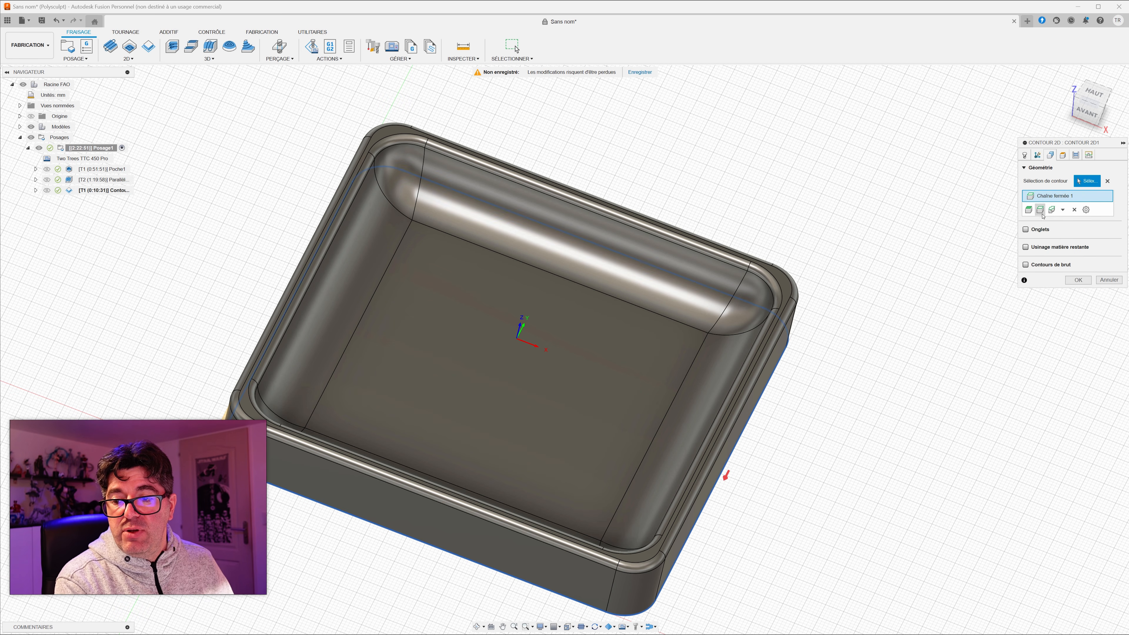
pyautogui.click(1025, 230)
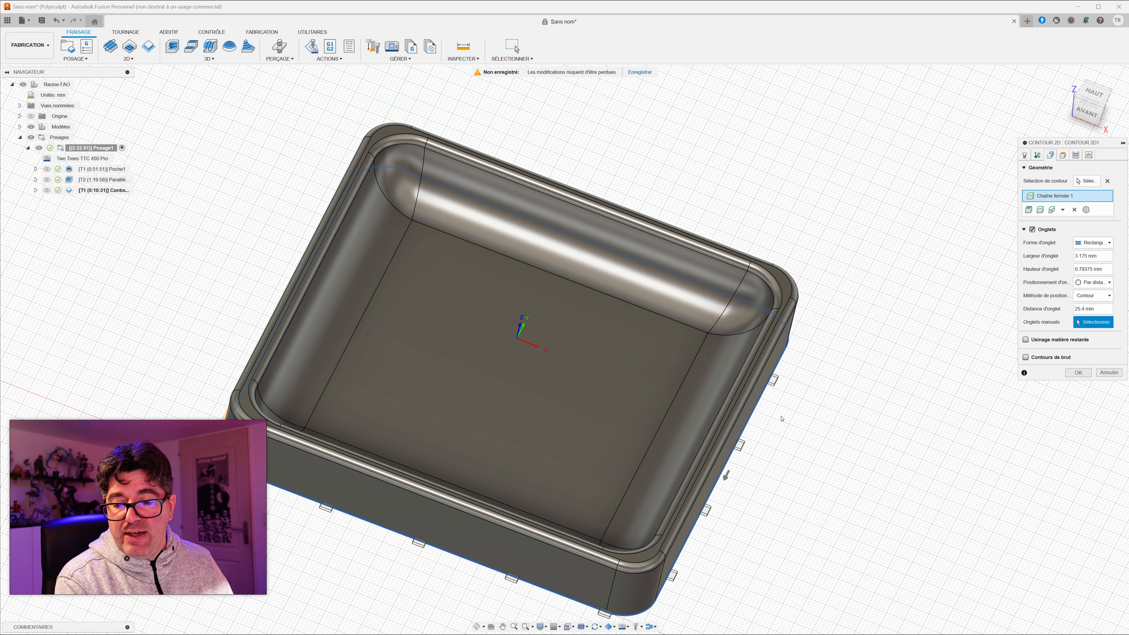
pyautogui.keyDown('shift'); pyautogui.moveTo(784, 419); pyautogui.dragTo(779, 425, button='middle'); pyautogui.keyUp('shift')
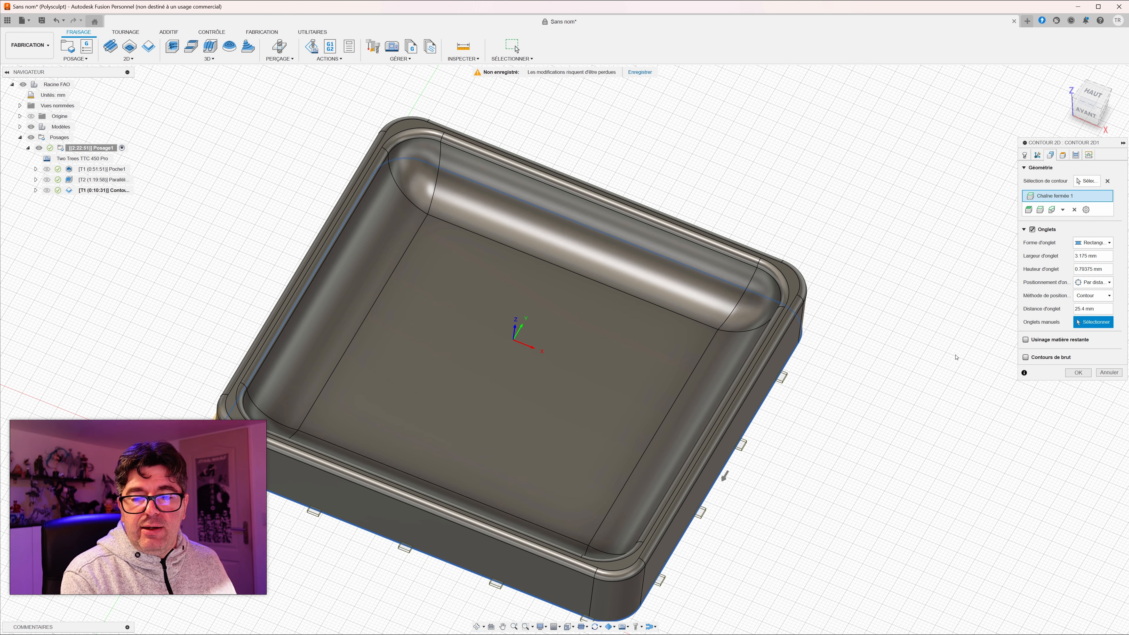
pyautogui.click(1078, 373)
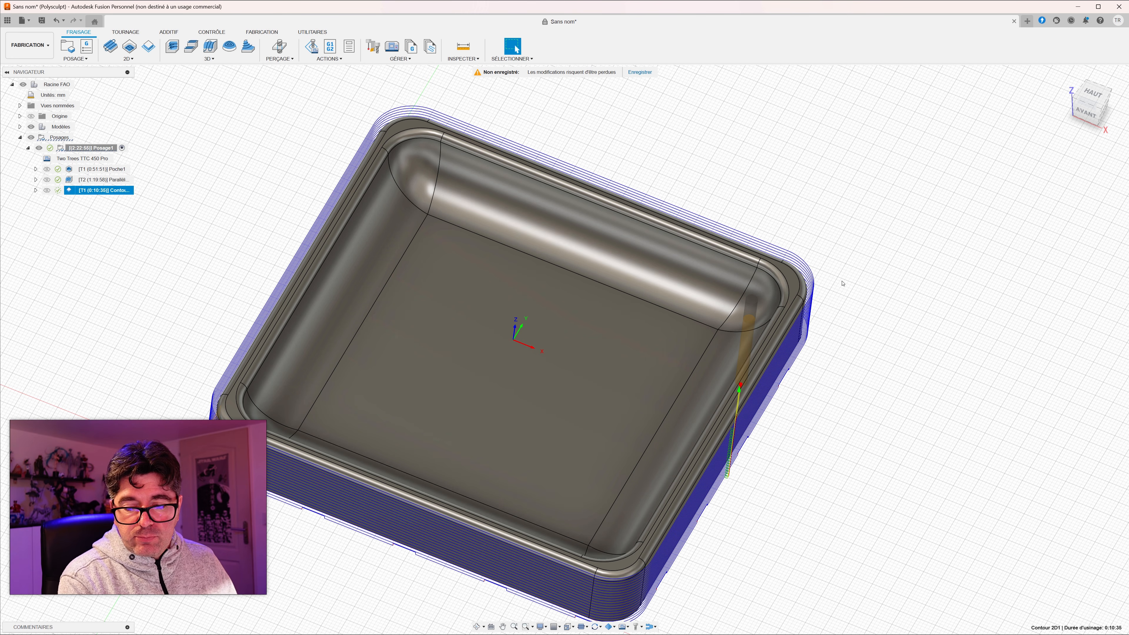
# Step: Examine from above and from the front how the contour toolpath leaves the tabs between the tray and the stock
pyautogui.keyDown('shift'); pyautogui.moveTo(189, 245); pyautogui.dragTo(185, 272, button='middle'); pyautogui.keyUp('shift')
pyautogui.click(513, 46)
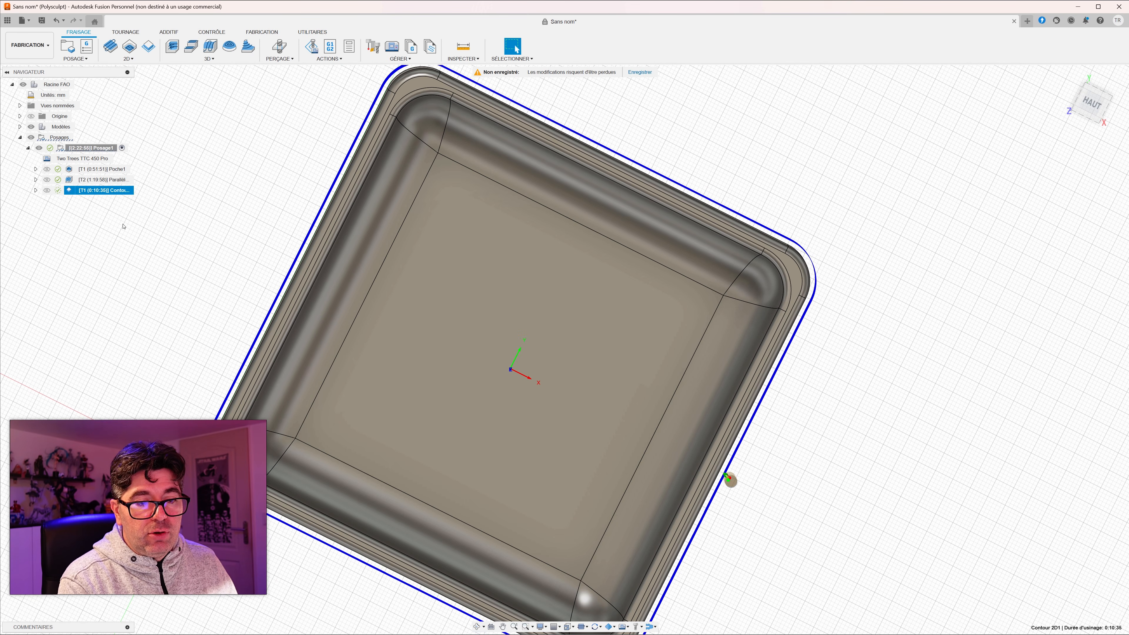
pyautogui.moveTo(138, 279); pyautogui.dragTo(192, 253, button='middle')
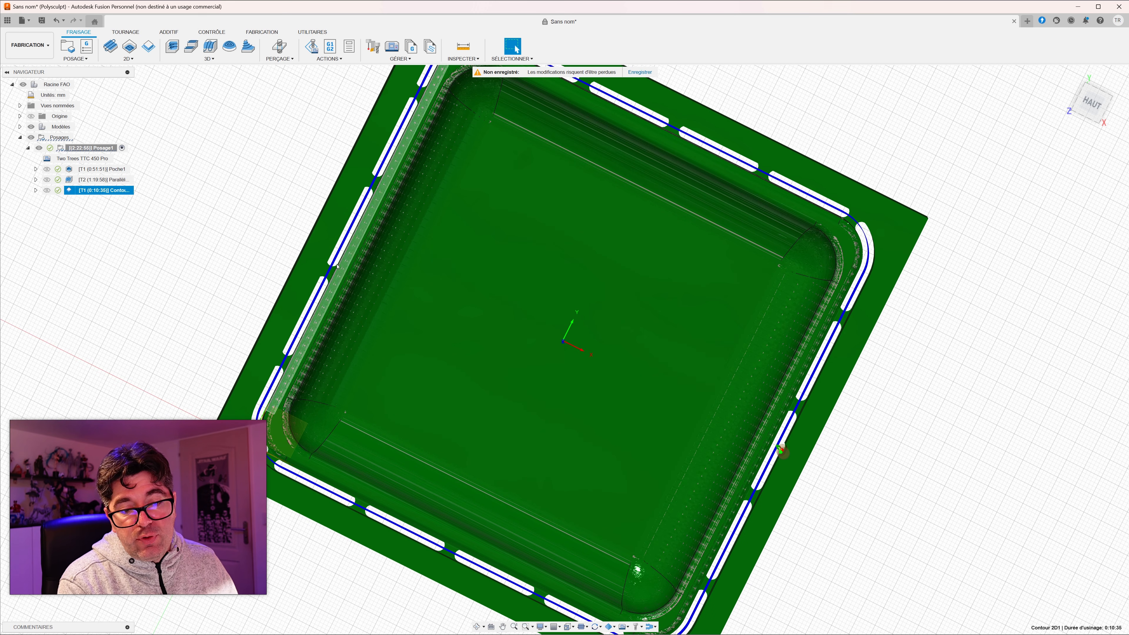
pyautogui.keyDown('shift'); pyautogui.moveTo(217, 309); pyautogui.dragTo(213, 294, button='middle'); pyautogui.keyUp('shift')
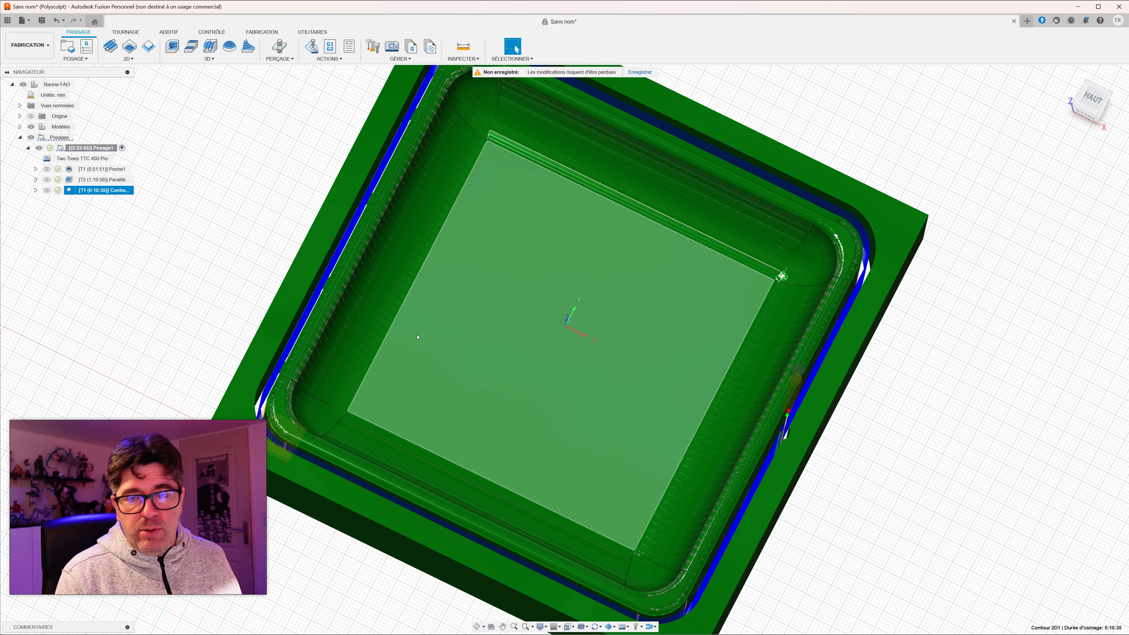
pyautogui.keyDown('shift'); pyautogui.moveTo(575, 368); pyautogui.dragTo(513, 344, button='middle'); pyautogui.keyUp('shift')
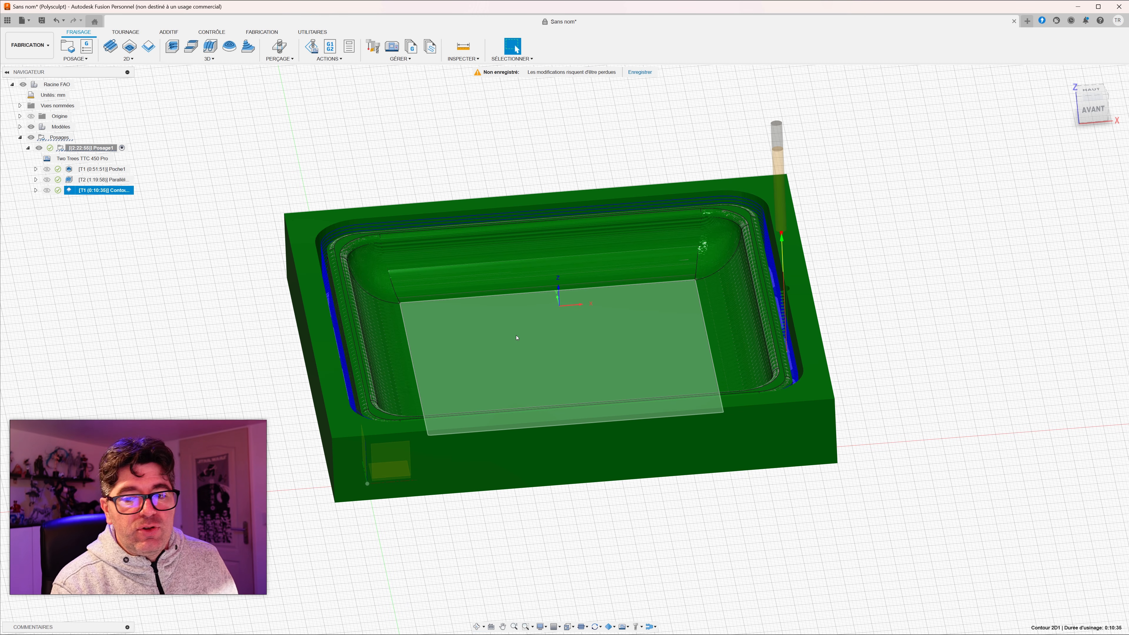
pyautogui.keyDown('shift'); pyautogui.moveTo(516, 337); pyautogui.dragTo(502, 256, button='middle'); pyautogui.keyUp('shift')
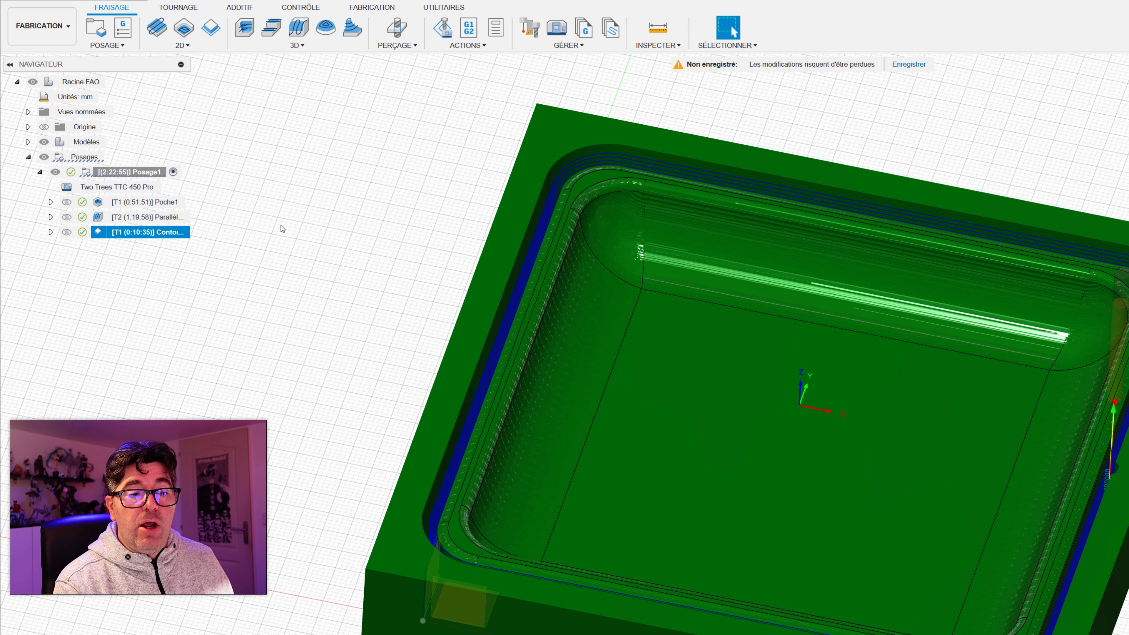
# Step: Start post-processing the pocket operation with the program name apero1-roughing and the output folder Tuto-prise-en-main
pyautogui.moveTo(153, 202)
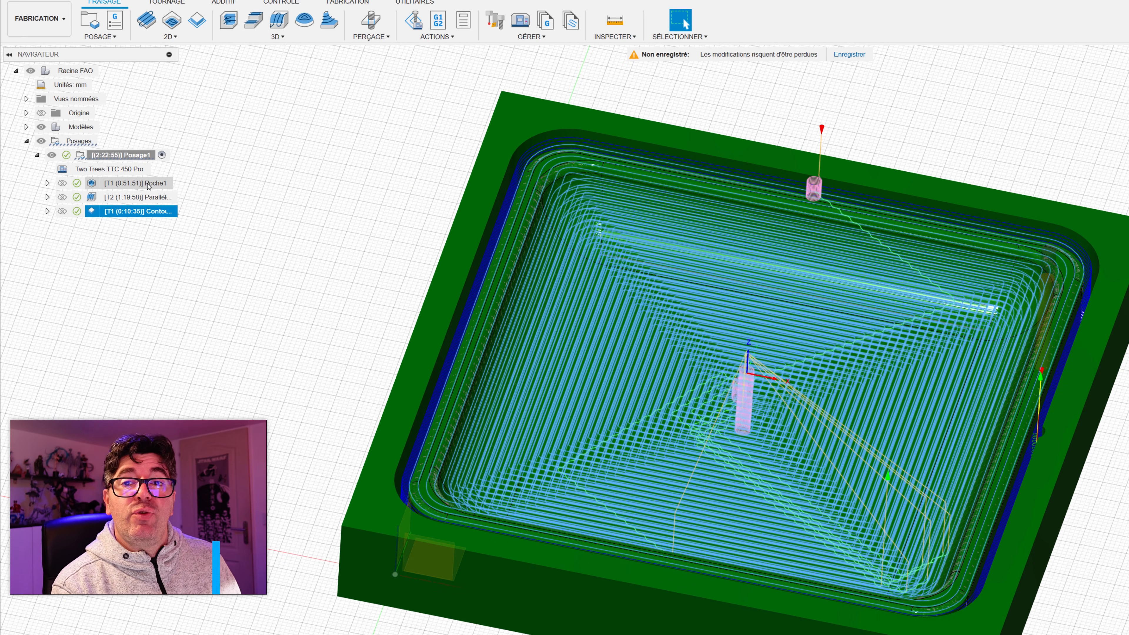
pyautogui.rightClick(148, 186)
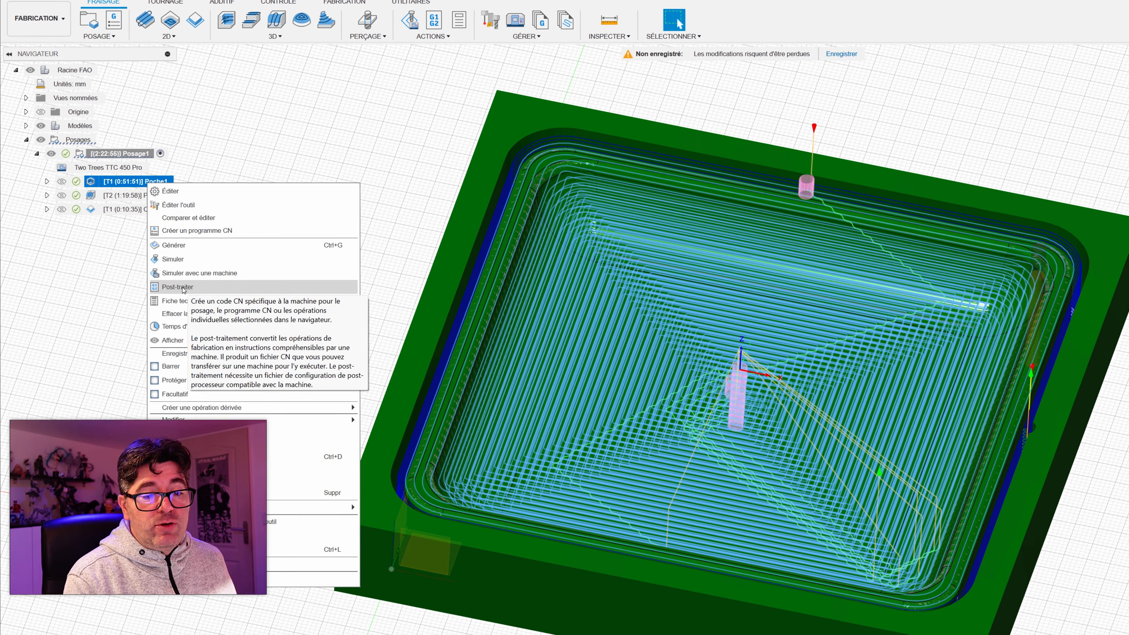
pyautogui.click(180, 289)
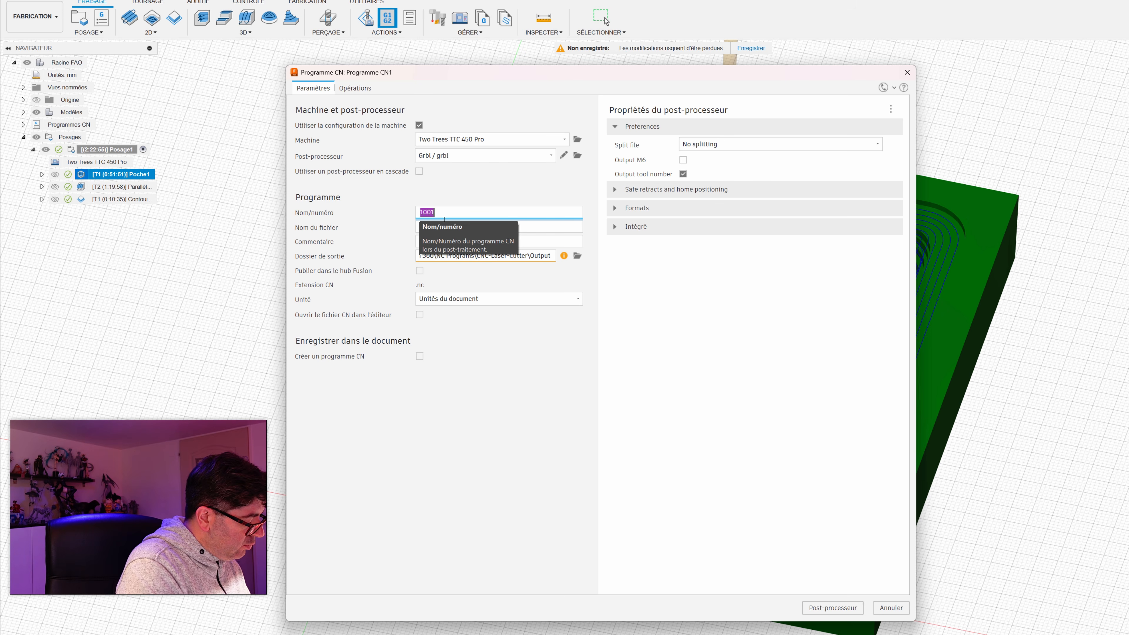
pyautogui.write('apero-roughing')
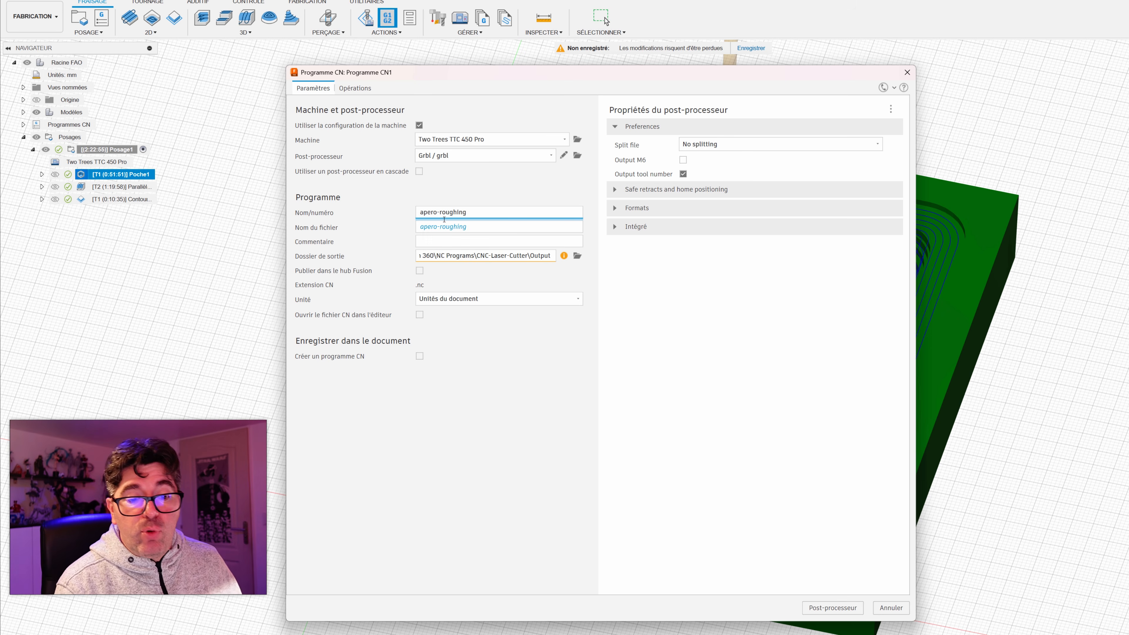
pyautogui.press('Left')
pyautogui.press('Left')
pyautogui.press('Left')
pyautogui.write('1')
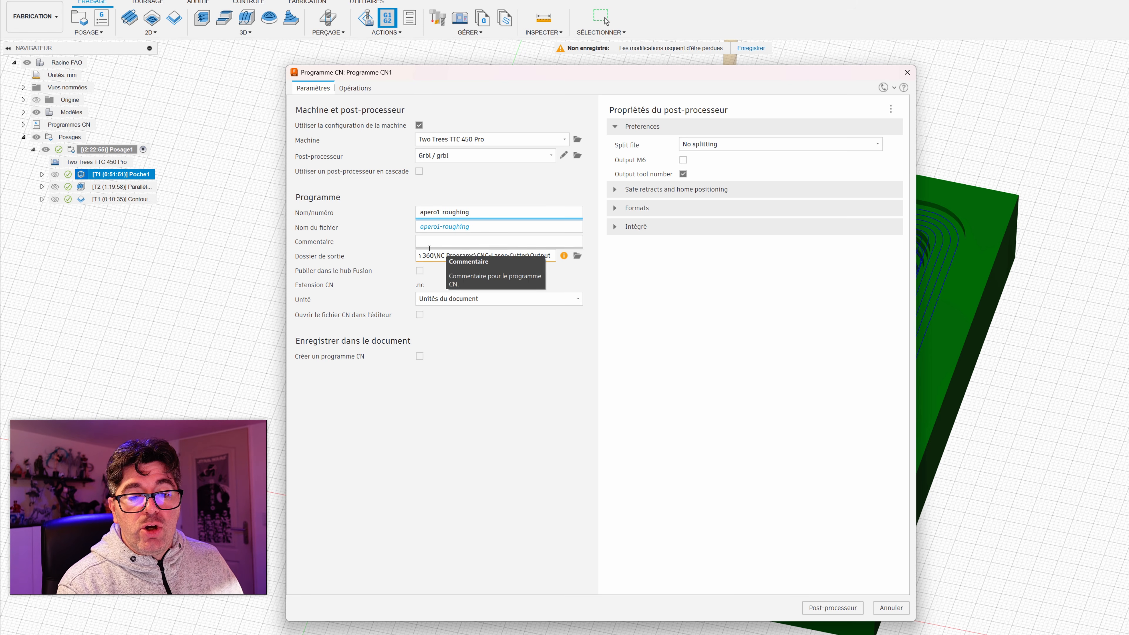
pyautogui.click(577, 256)
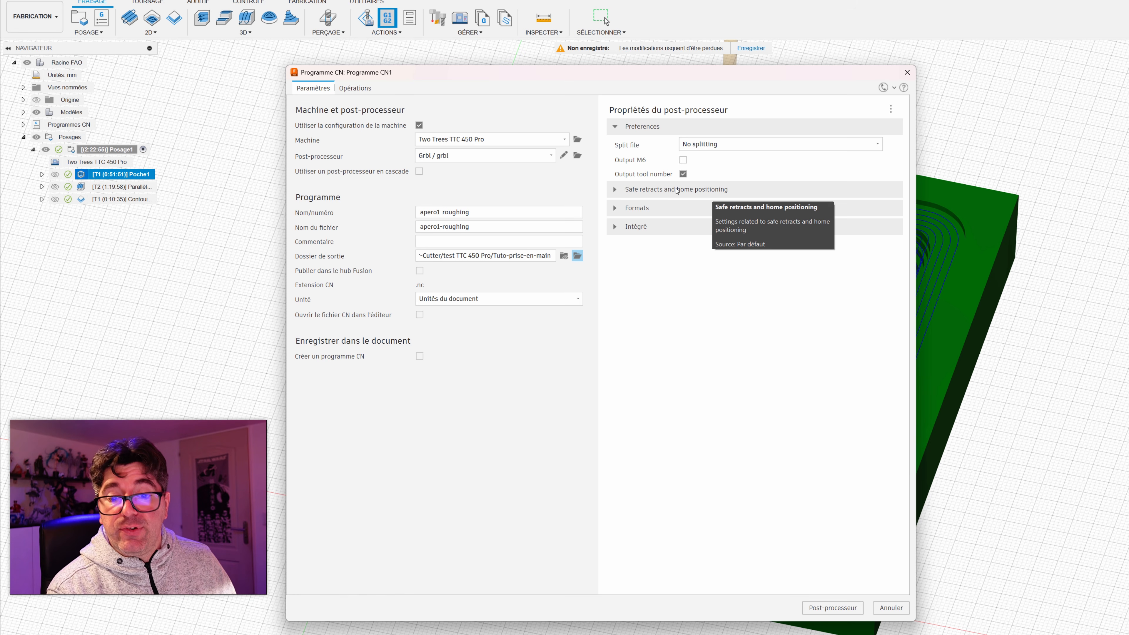
# Step: Set the post-processor's Safe Retracts to Clearance Height and output the roughing program
pyautogui.click(618, 189)
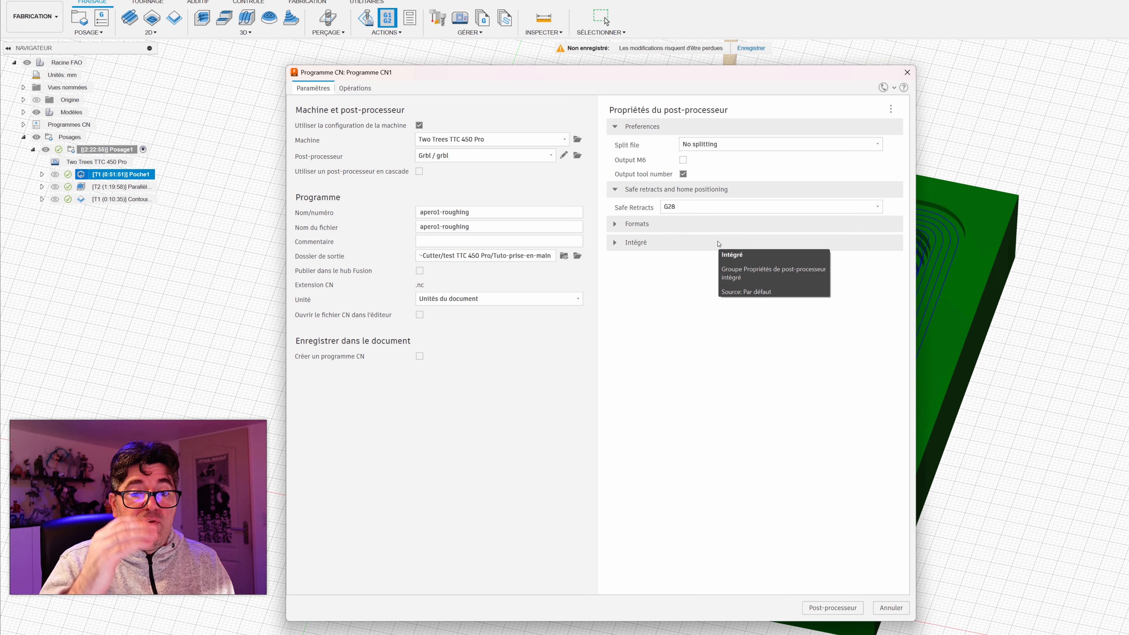
pyautogui.click(689, 207)
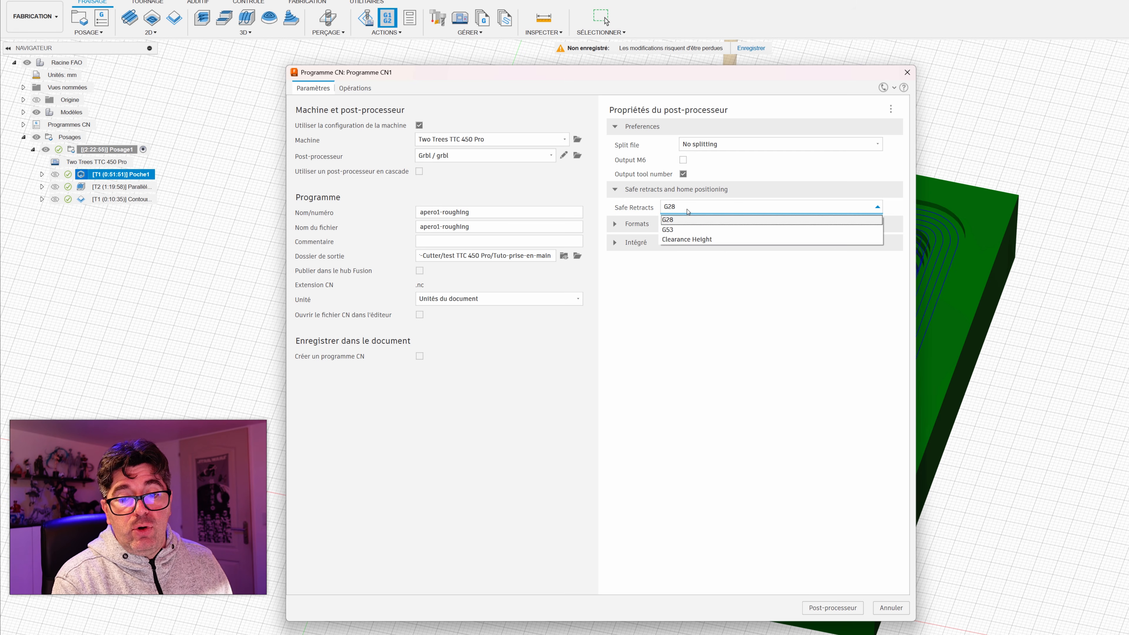
pyautogui.click(682, 240)
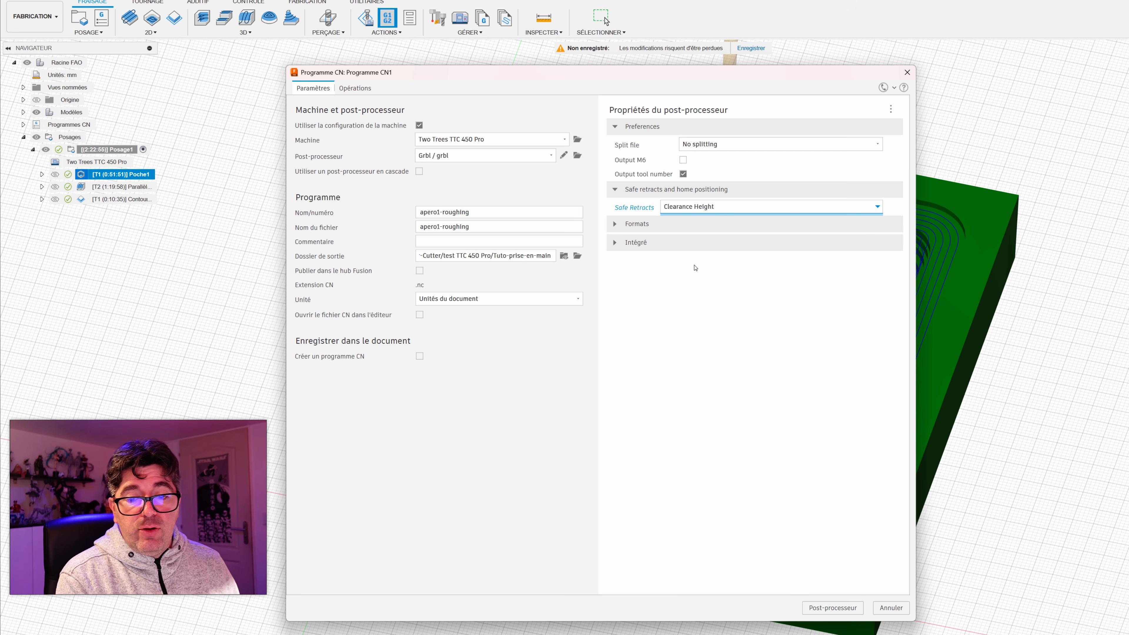
pyautogui.click(716, 207)
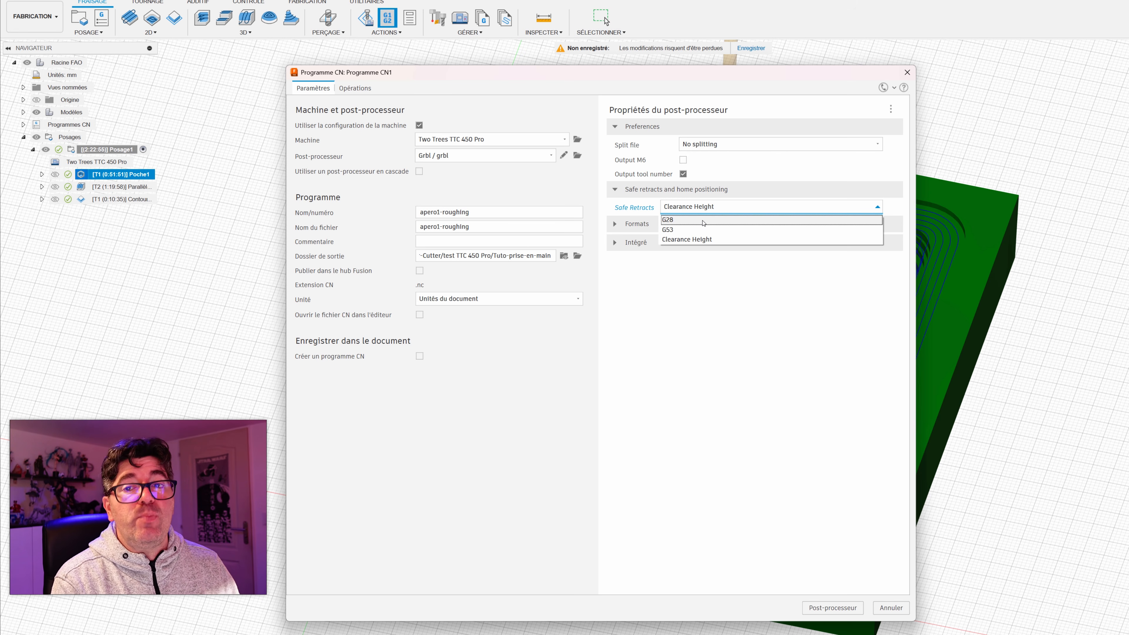
pyautogui.click(697, 240)
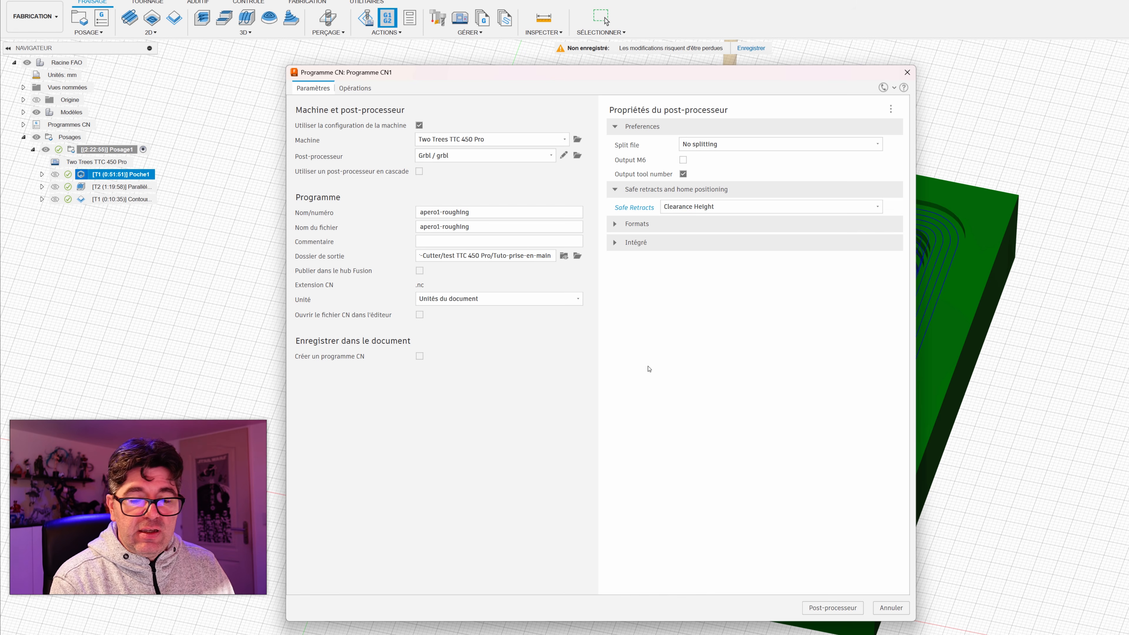
pyautogui.click(832, 608)
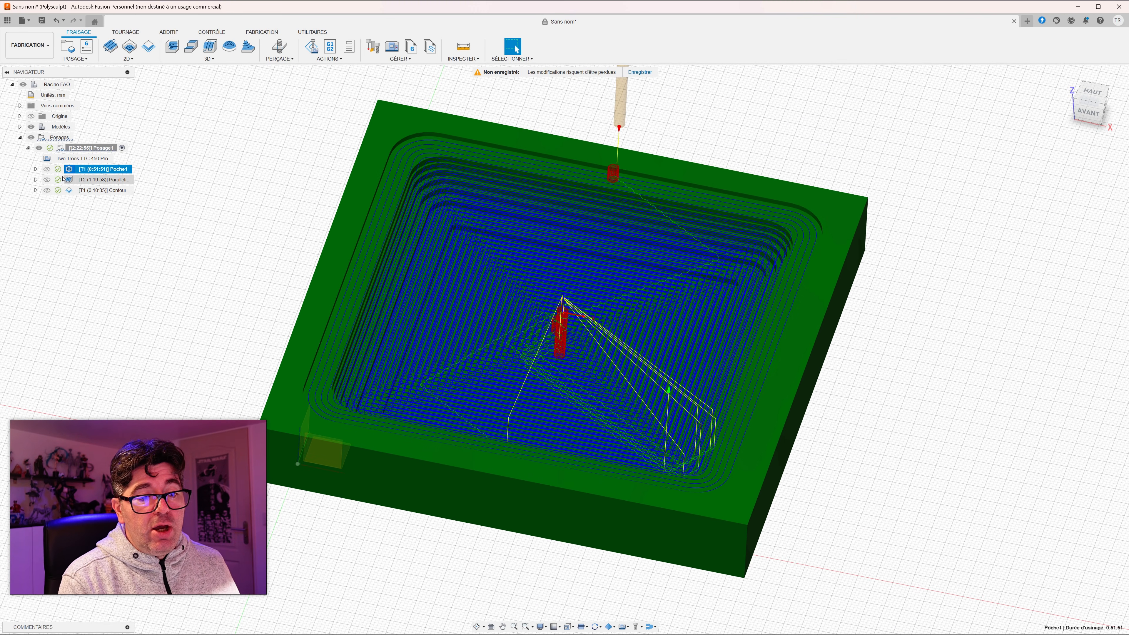
# Step: Post-process the parallel finishing operation as apero2-parallel with the same machine, output folder and retract settings
pyautogui.rightClick(84, 180)
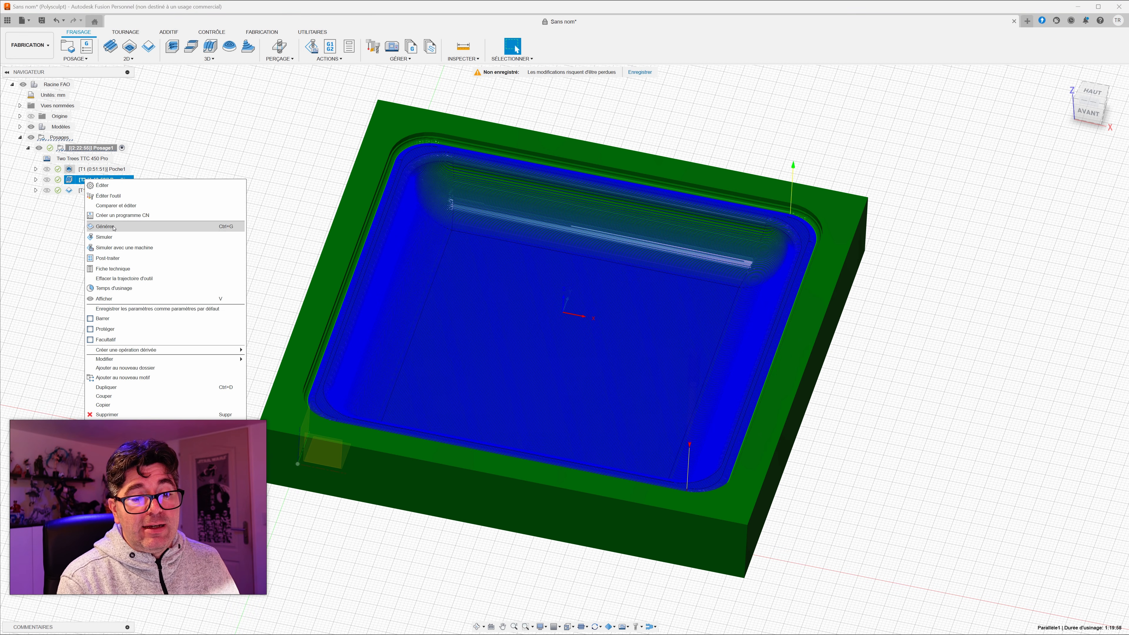
pyautogui.click(107, 258)
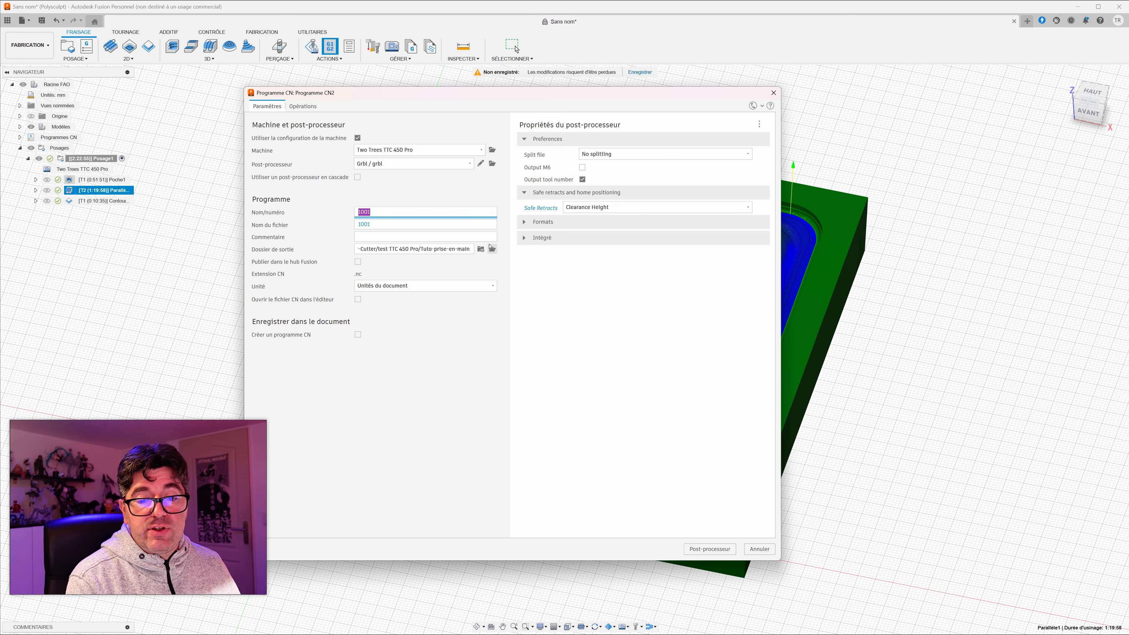
pyautogui.write('apero2-parallel')
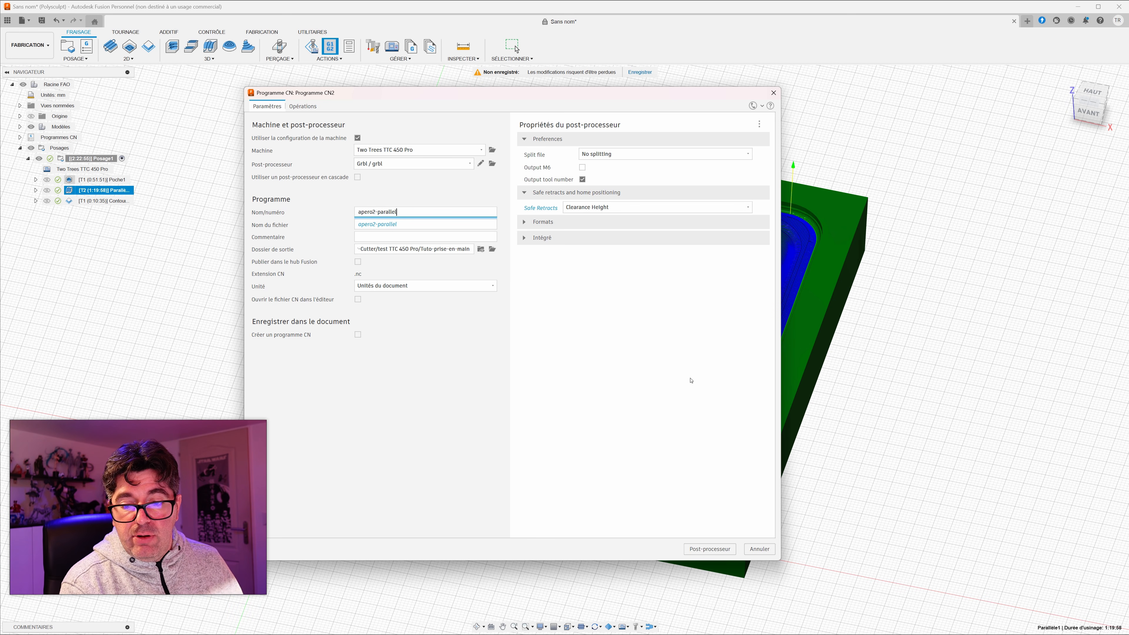
pyautogui.click(709, 549)
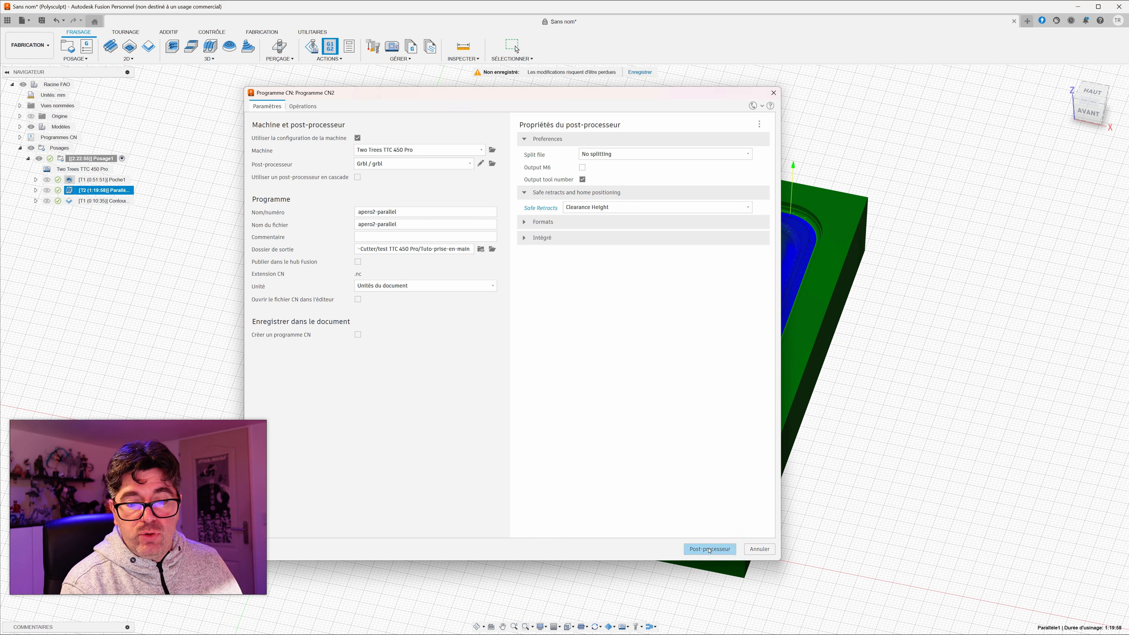
# Step: Post-process the 2D contour operation as apero3-contour into the same output folder
pyautogui.rightClick(114, 197)
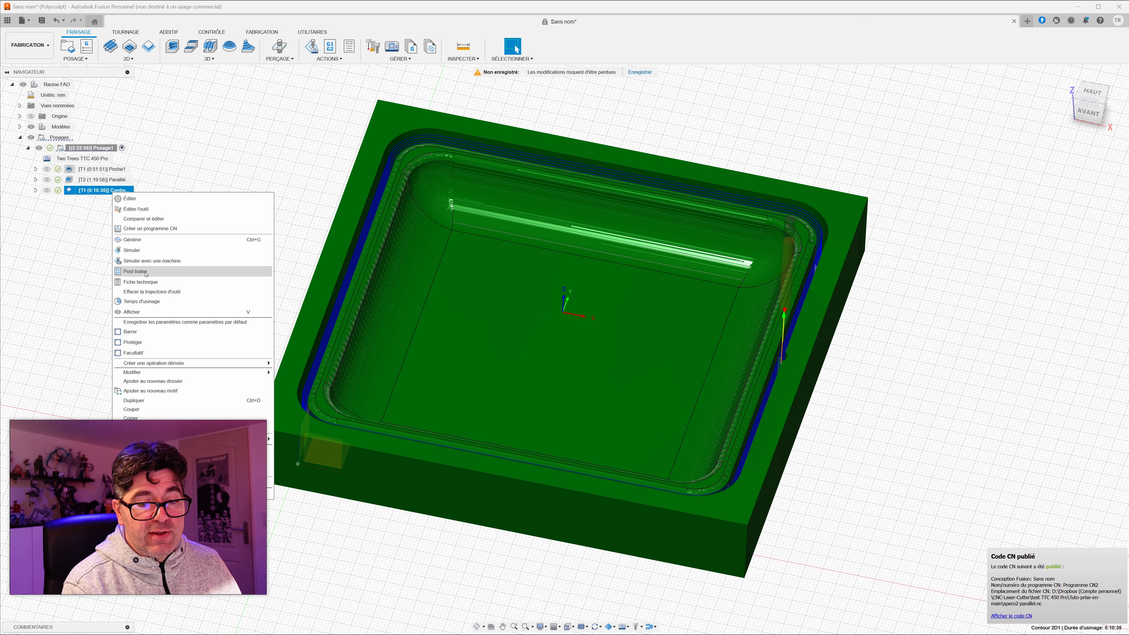
pyautogui.click(150, 228)
pyautogui.write('apero3-contour')
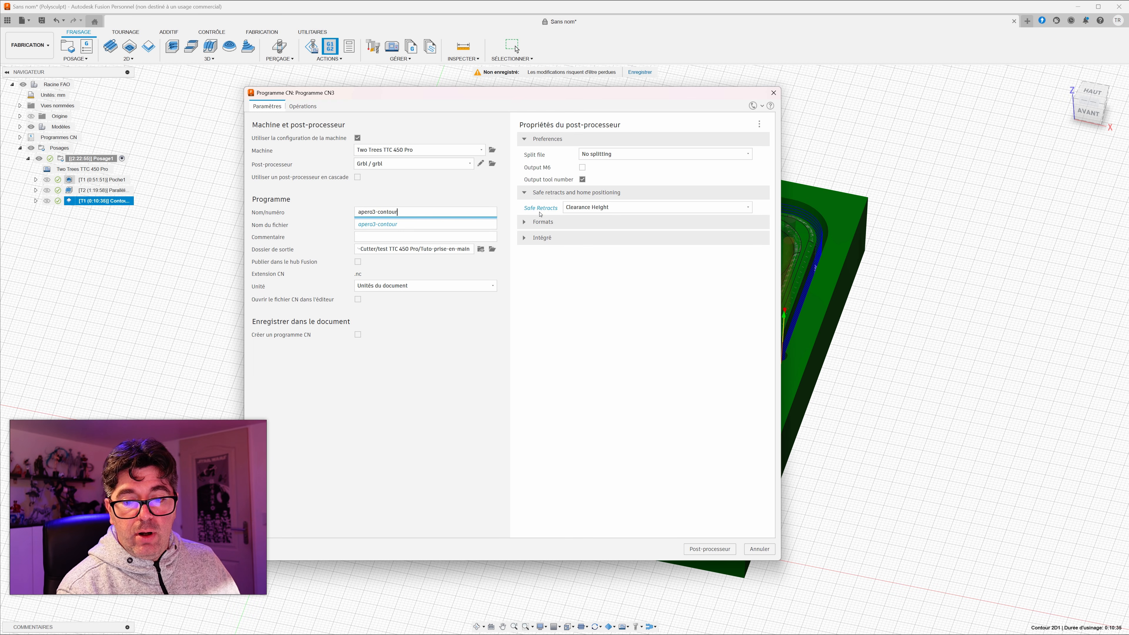
pyautogui.click(711, 554)
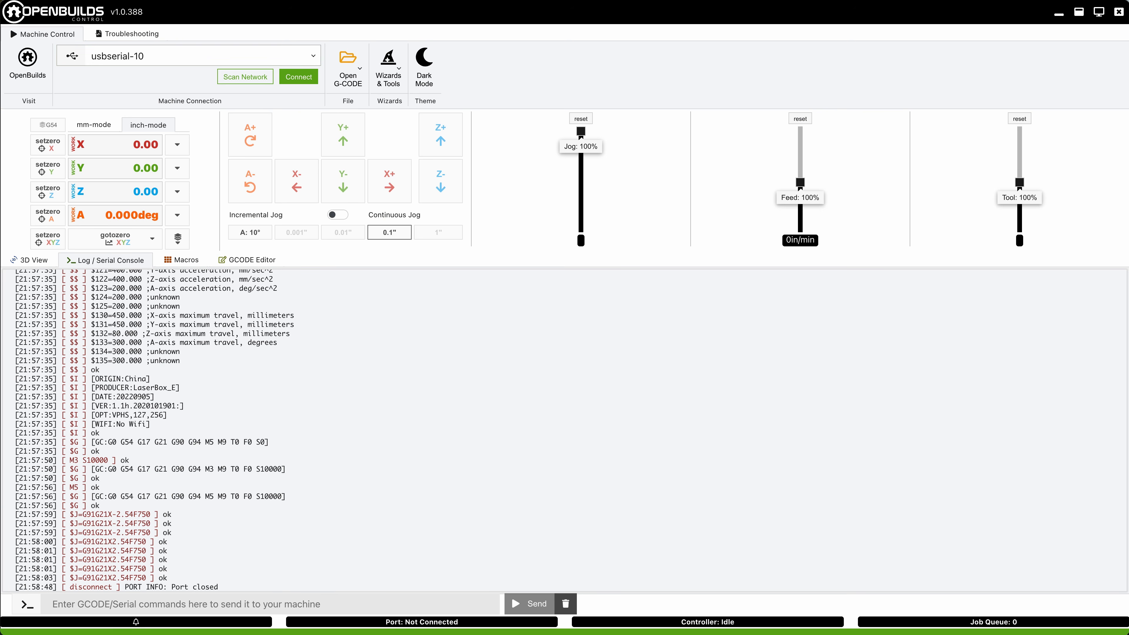
# Step: Switch to OpenBuilds CONTROL and connect to the CNC machine through the usbserial-10 USB port
pyautogui.click(314, 56)
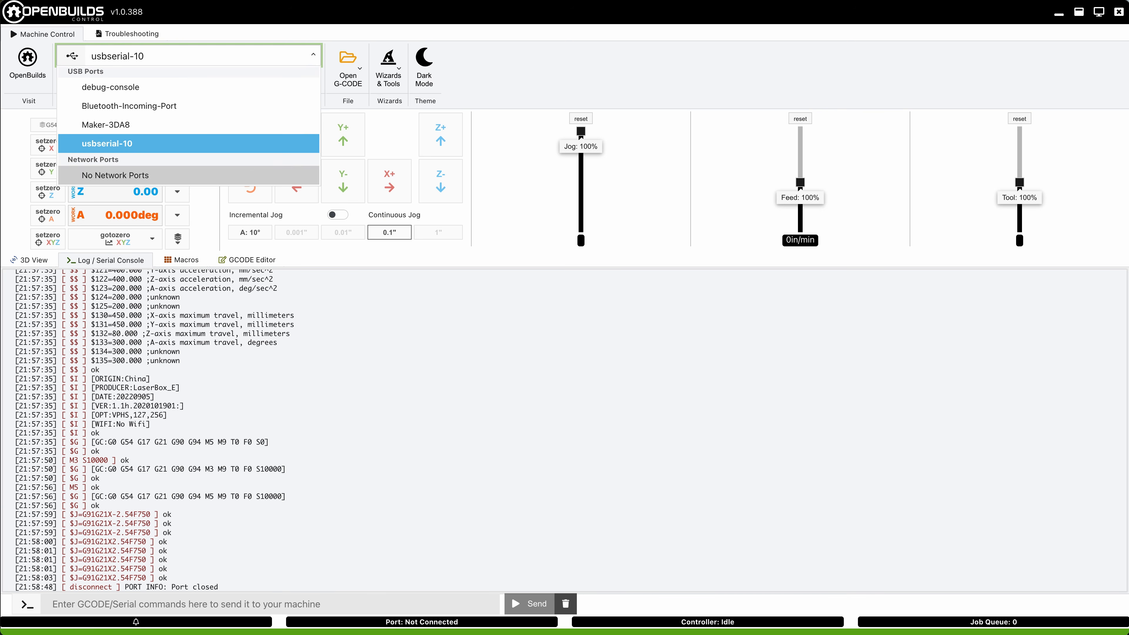
pyautogui.click(189, 143)
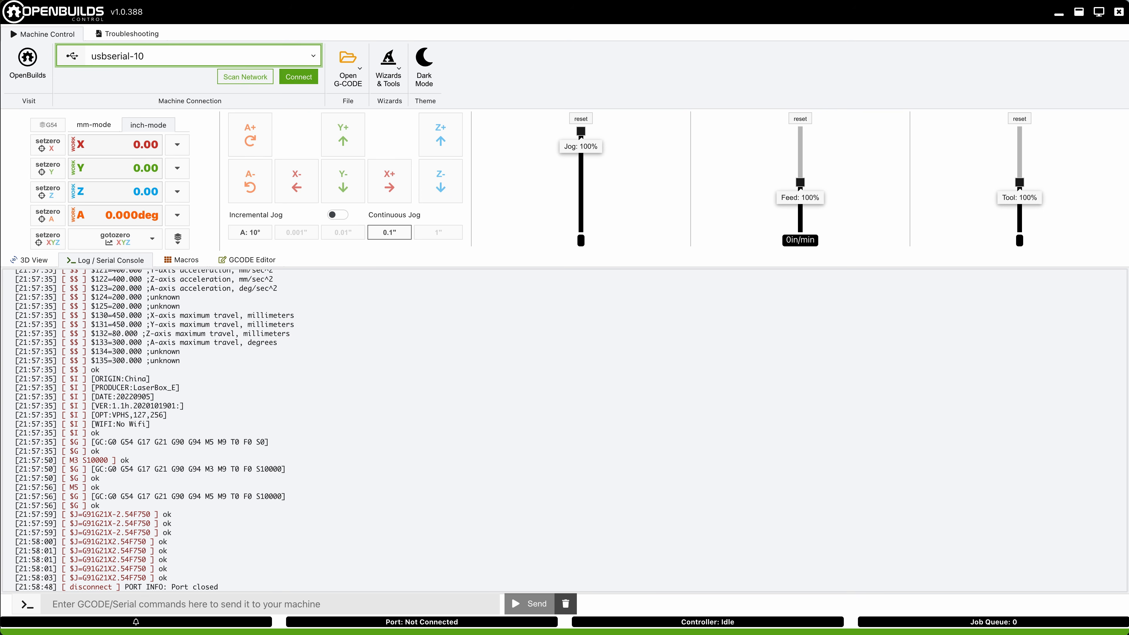
pyautogui.click(298, 77)
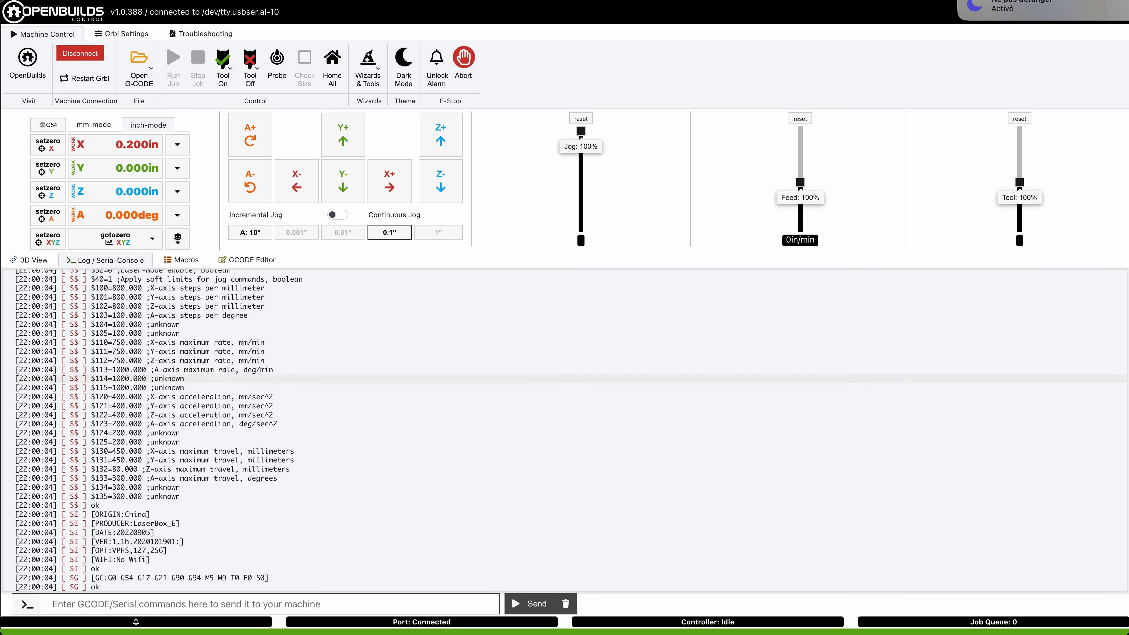
# Step: Test the machine's movement by jogging the X axis in the negative and positive directions in 0.1-inch increments
pyautogui.click(296, 181)
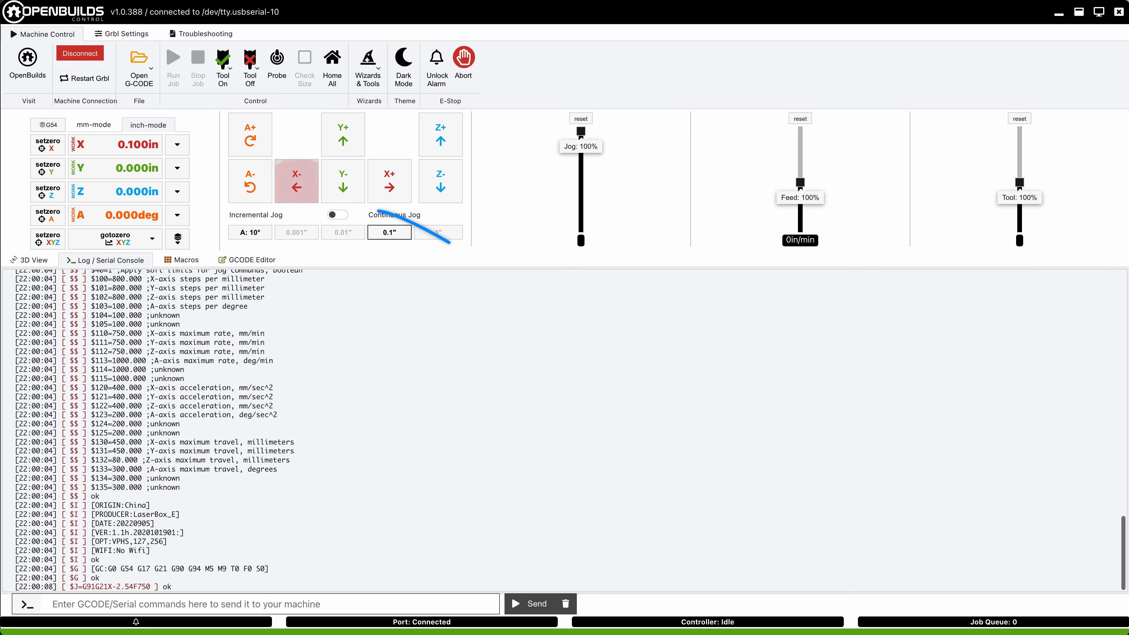
pyautogui.click(296, 181)
pyautogui.click(296, 181)
pyautogui.click(296, 181)
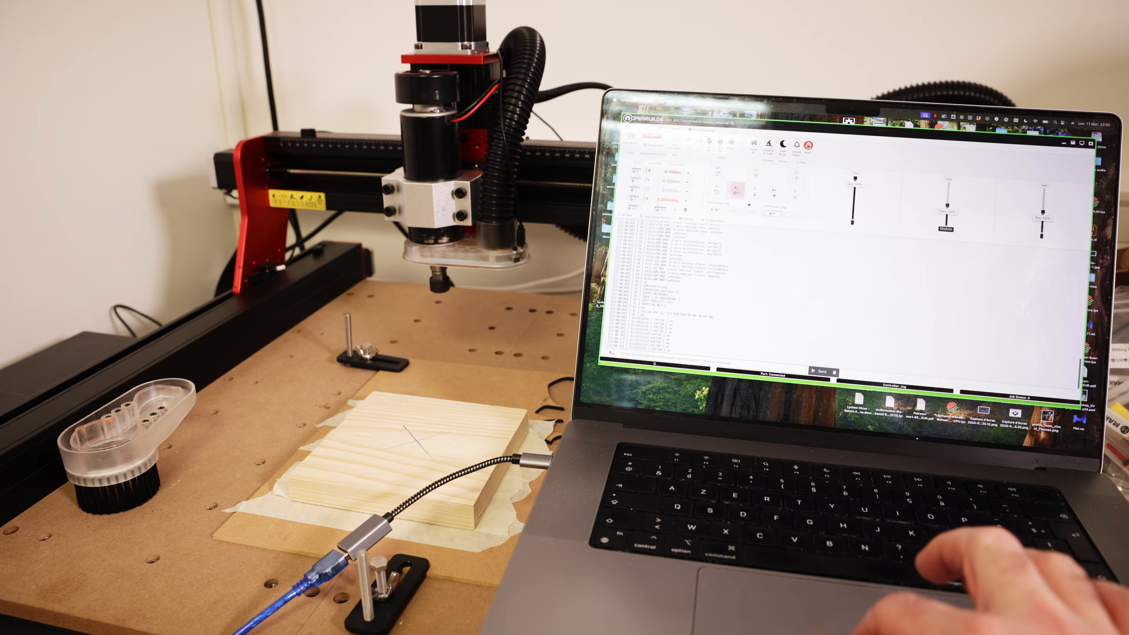
pyautogui.click(738, 190)
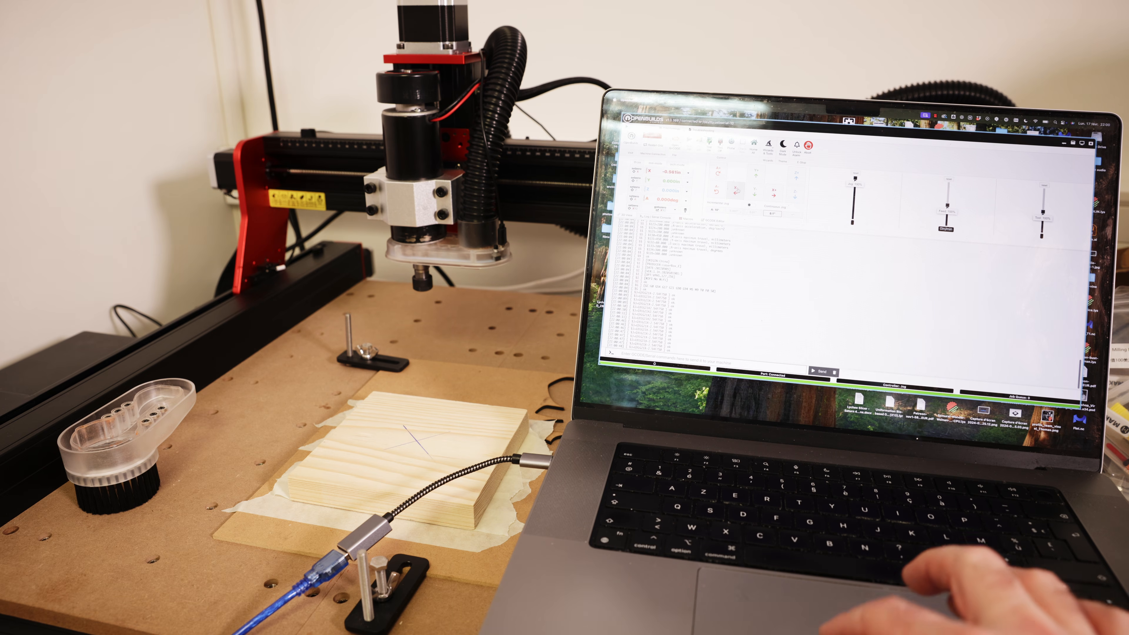
pyautogui.click(780, 199)
pyautogui.click(780, 199)
pyautogui.click(779, 199)
pyautogui.click(779, 199)
pyautogui.click(780, 200)
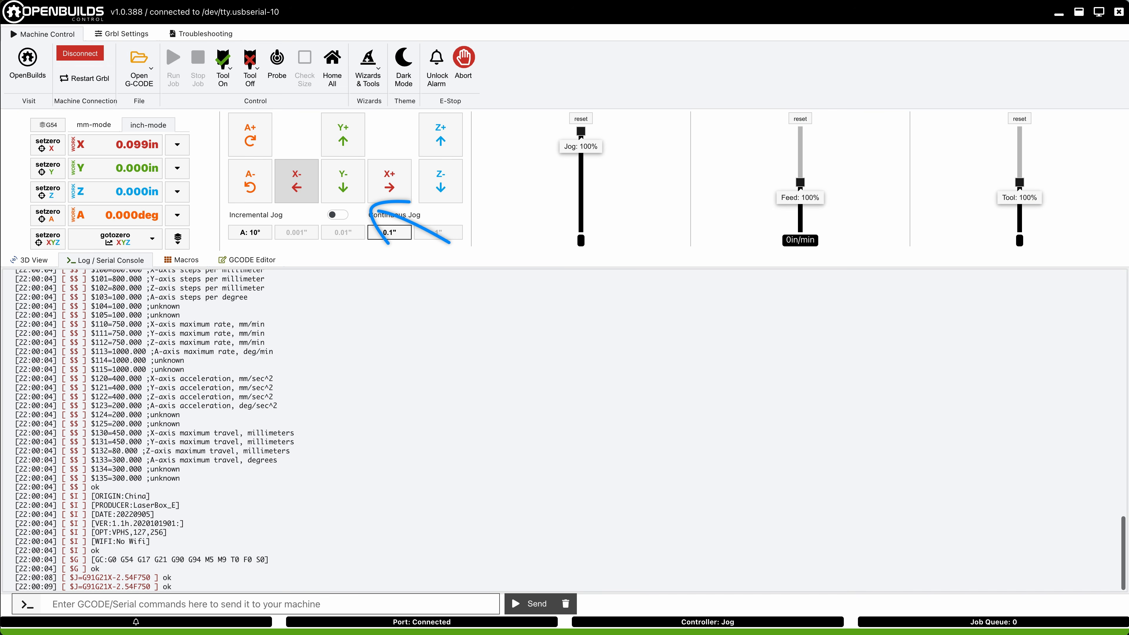
pyautogui.click(296, 189)
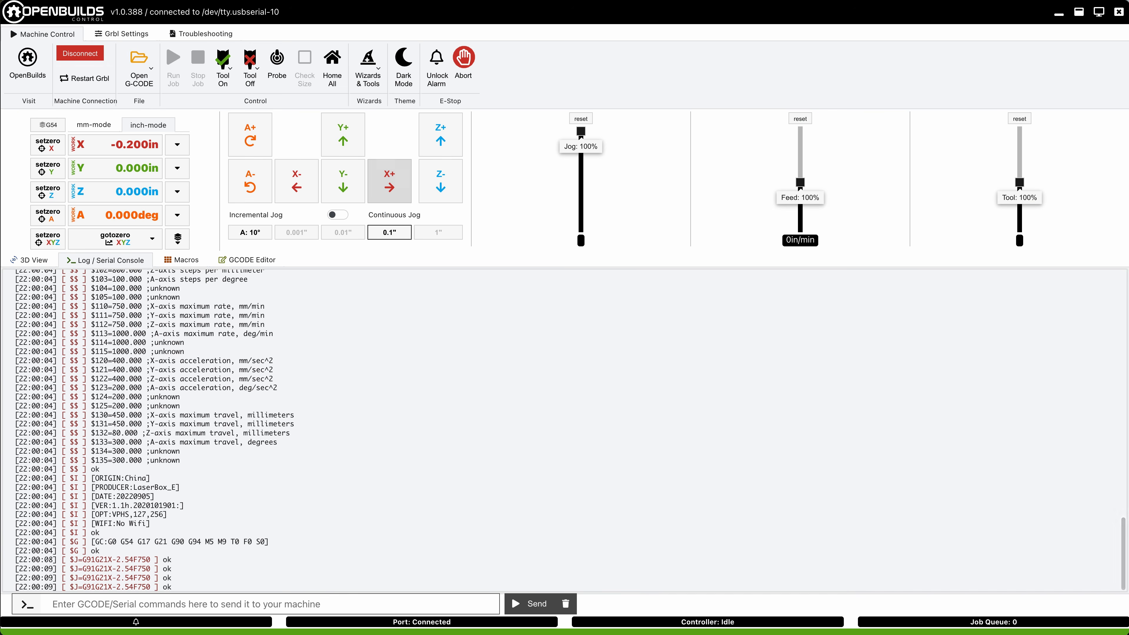
pyautogui.click(390, 182)
pyautogui.click(389, 182)
pyautogui.click(389, 182)
pyautogui.click(389, 183)
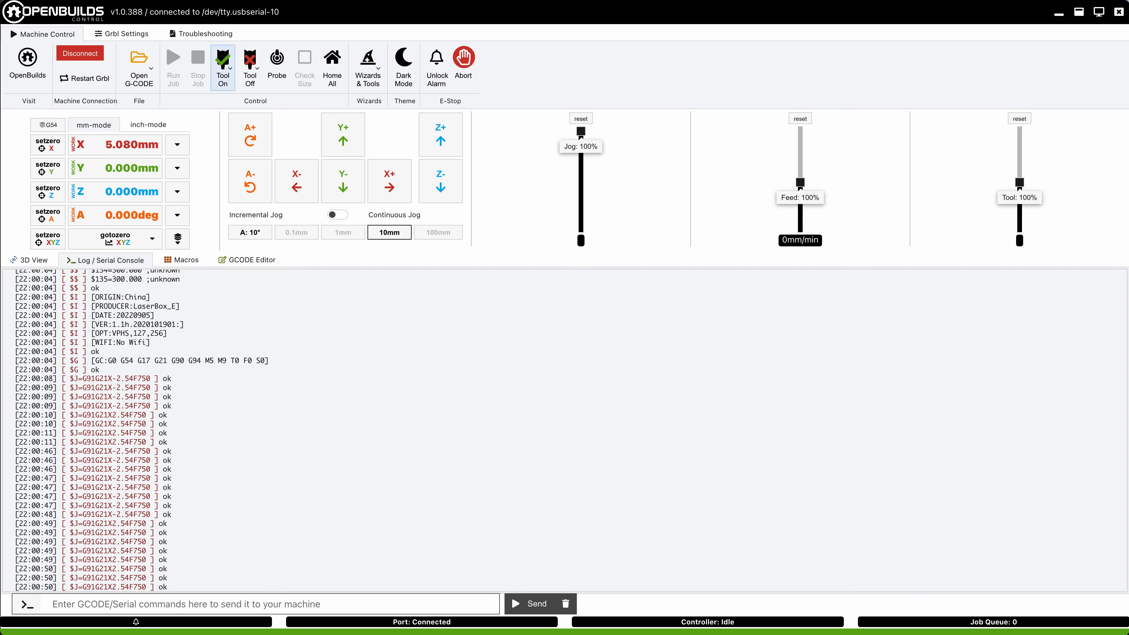
# Step: Load the roughing program apero1-roughing.nc from the FUSION-CNC project folder
pyautogui.click(139, 68)
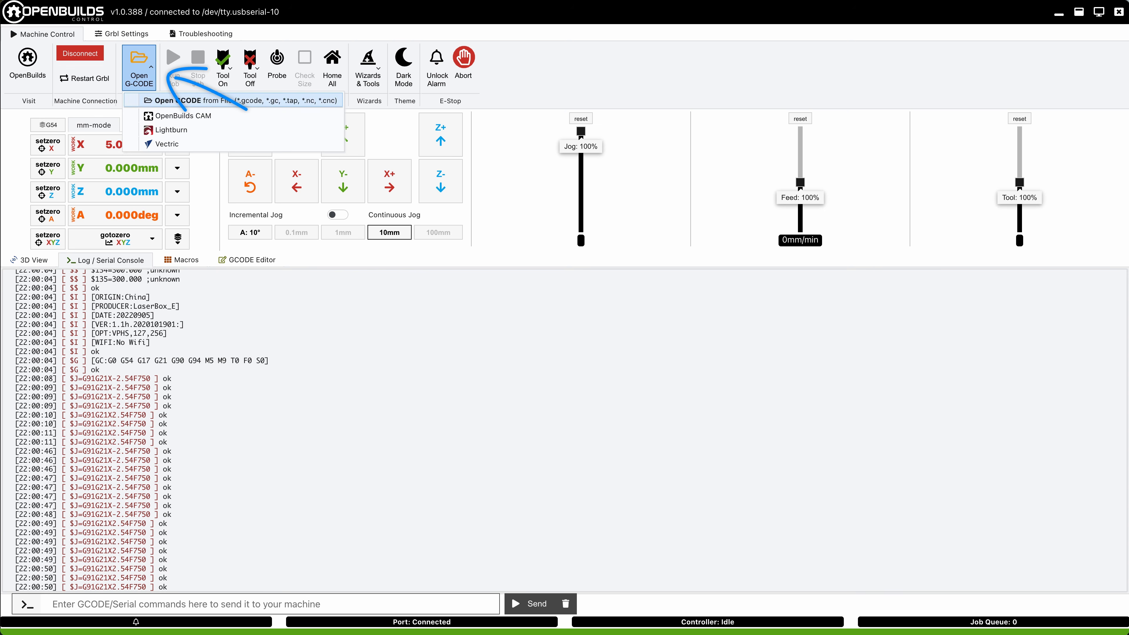
pyautogui.click(240, 100)
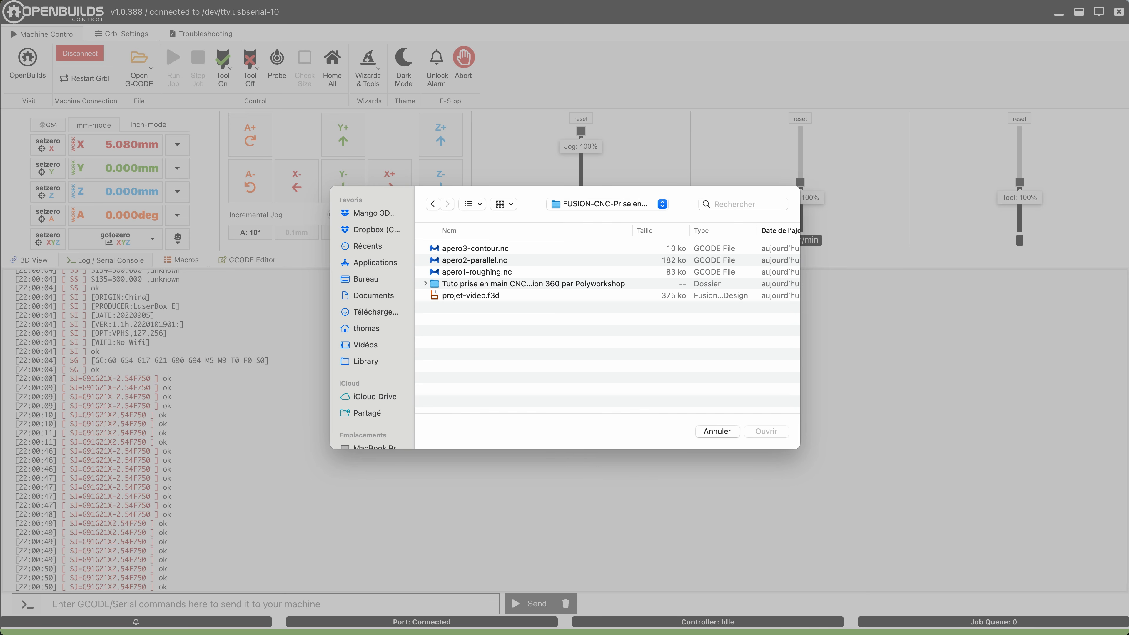
pyautogui.click(477, 271)
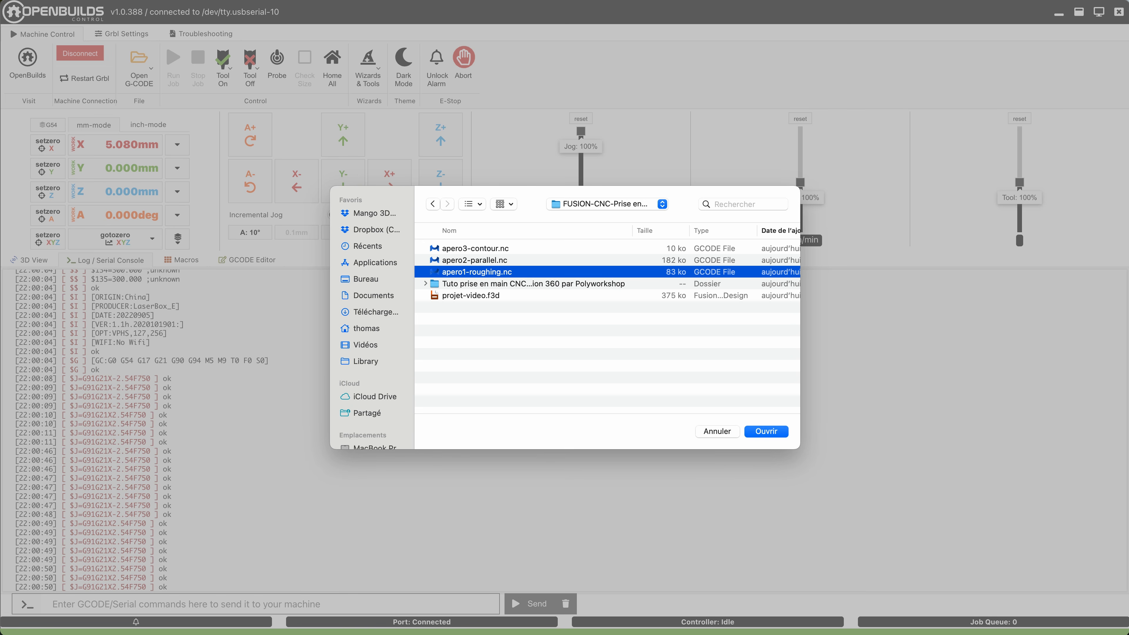
pyautogui.press('Return')
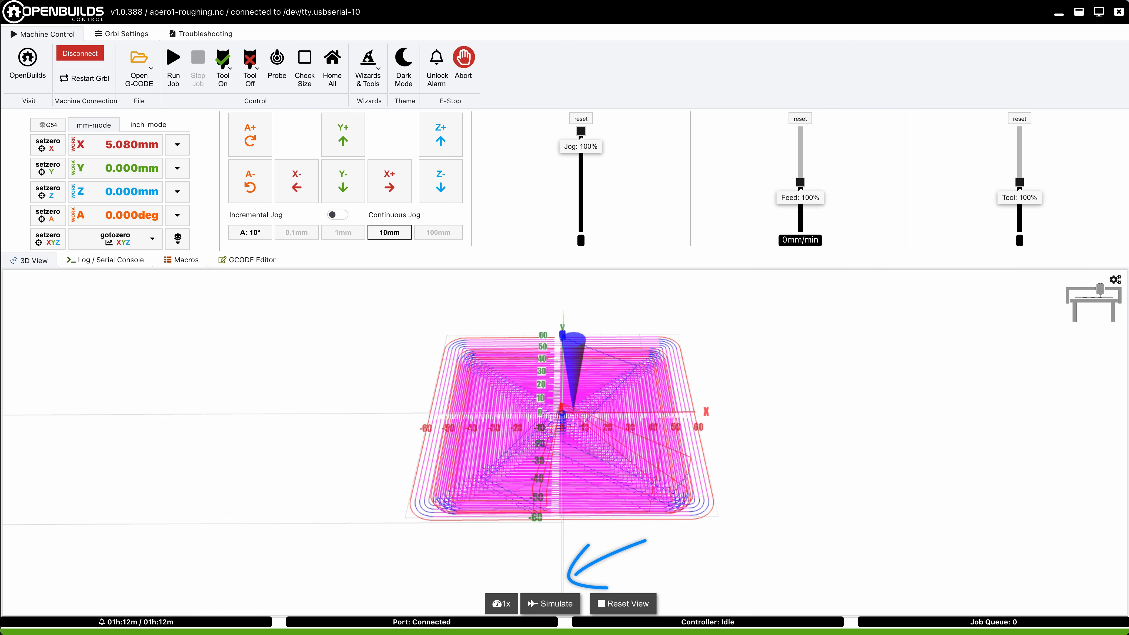
# Step: Simulate the roughing toolpath in the 3D view and raise the playback speed to 1000x
pyautogui.click(550, 603)
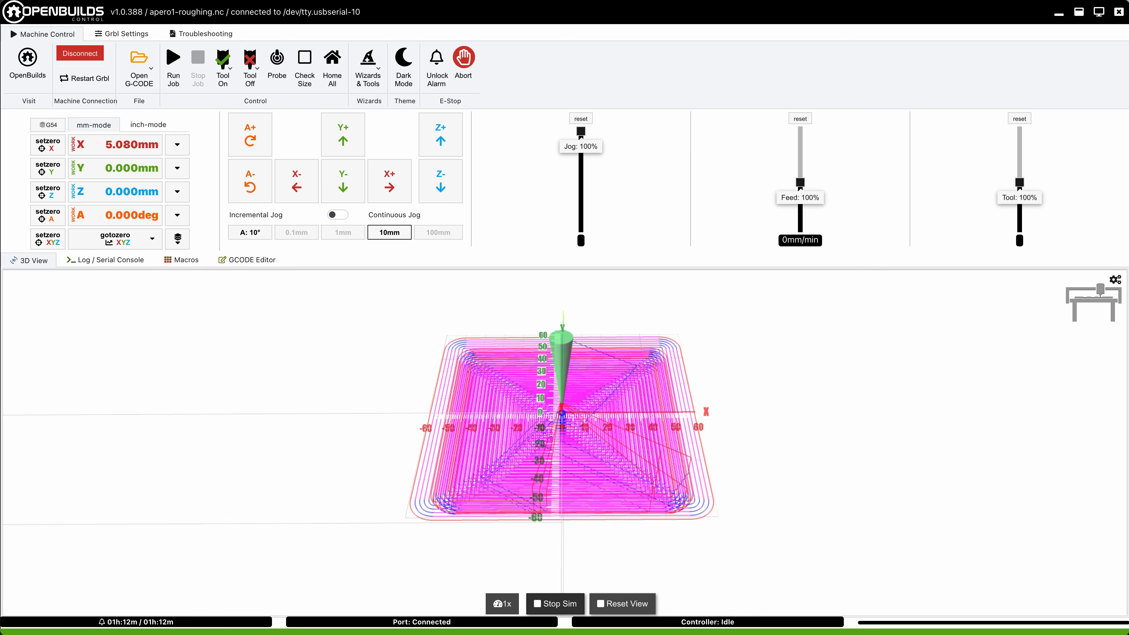
pyautogui.click(502, 603)
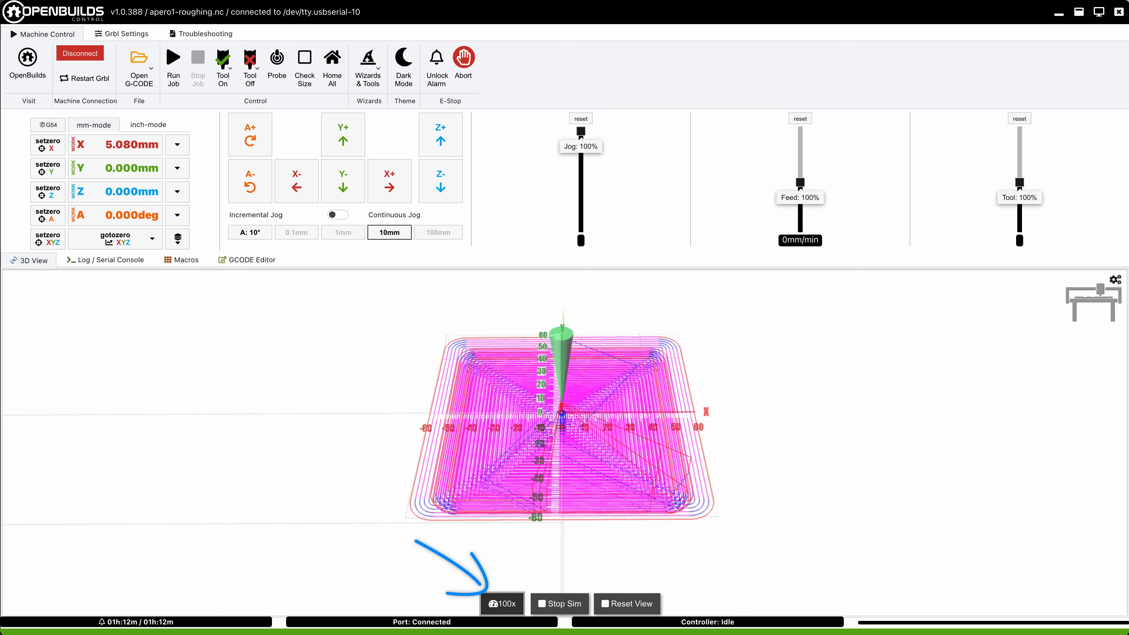
pyautogui.click(502, 604)
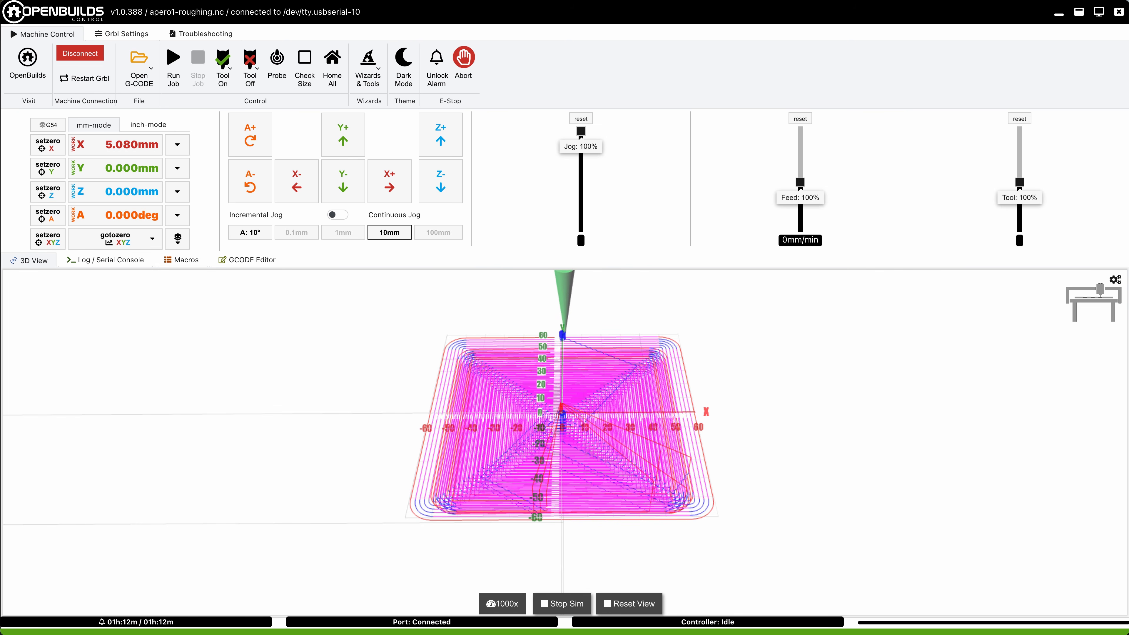